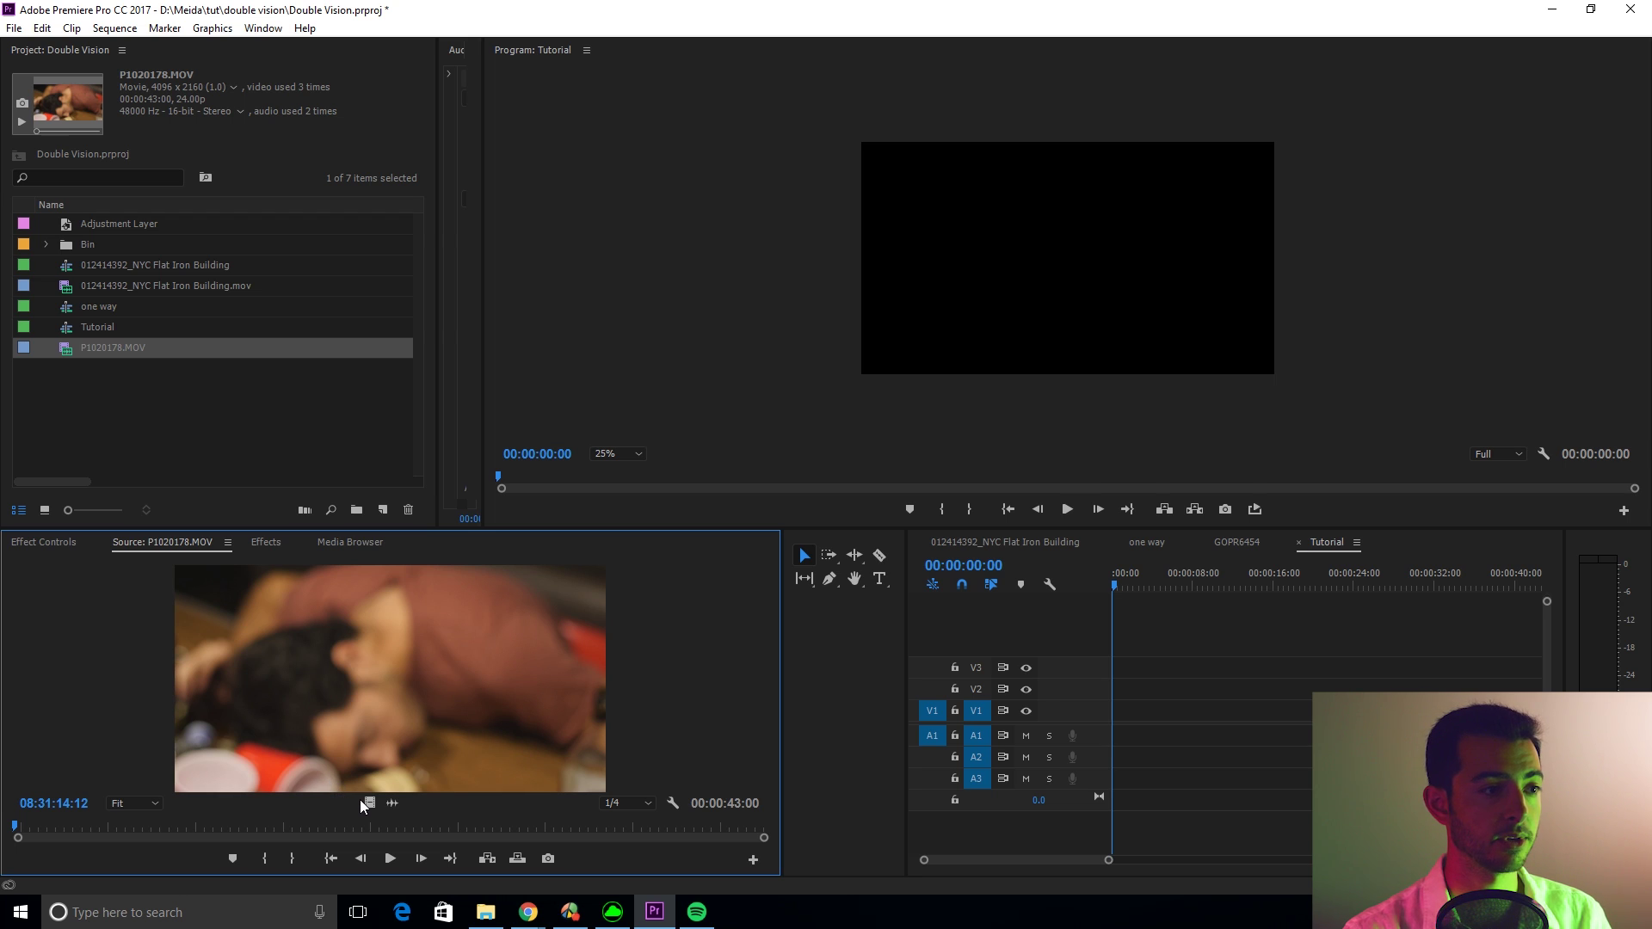
Duplicate the P1020178.MOV video clip from track V1 onto V2 directly above it and select the copy
{"action": "key", "text": "space"}
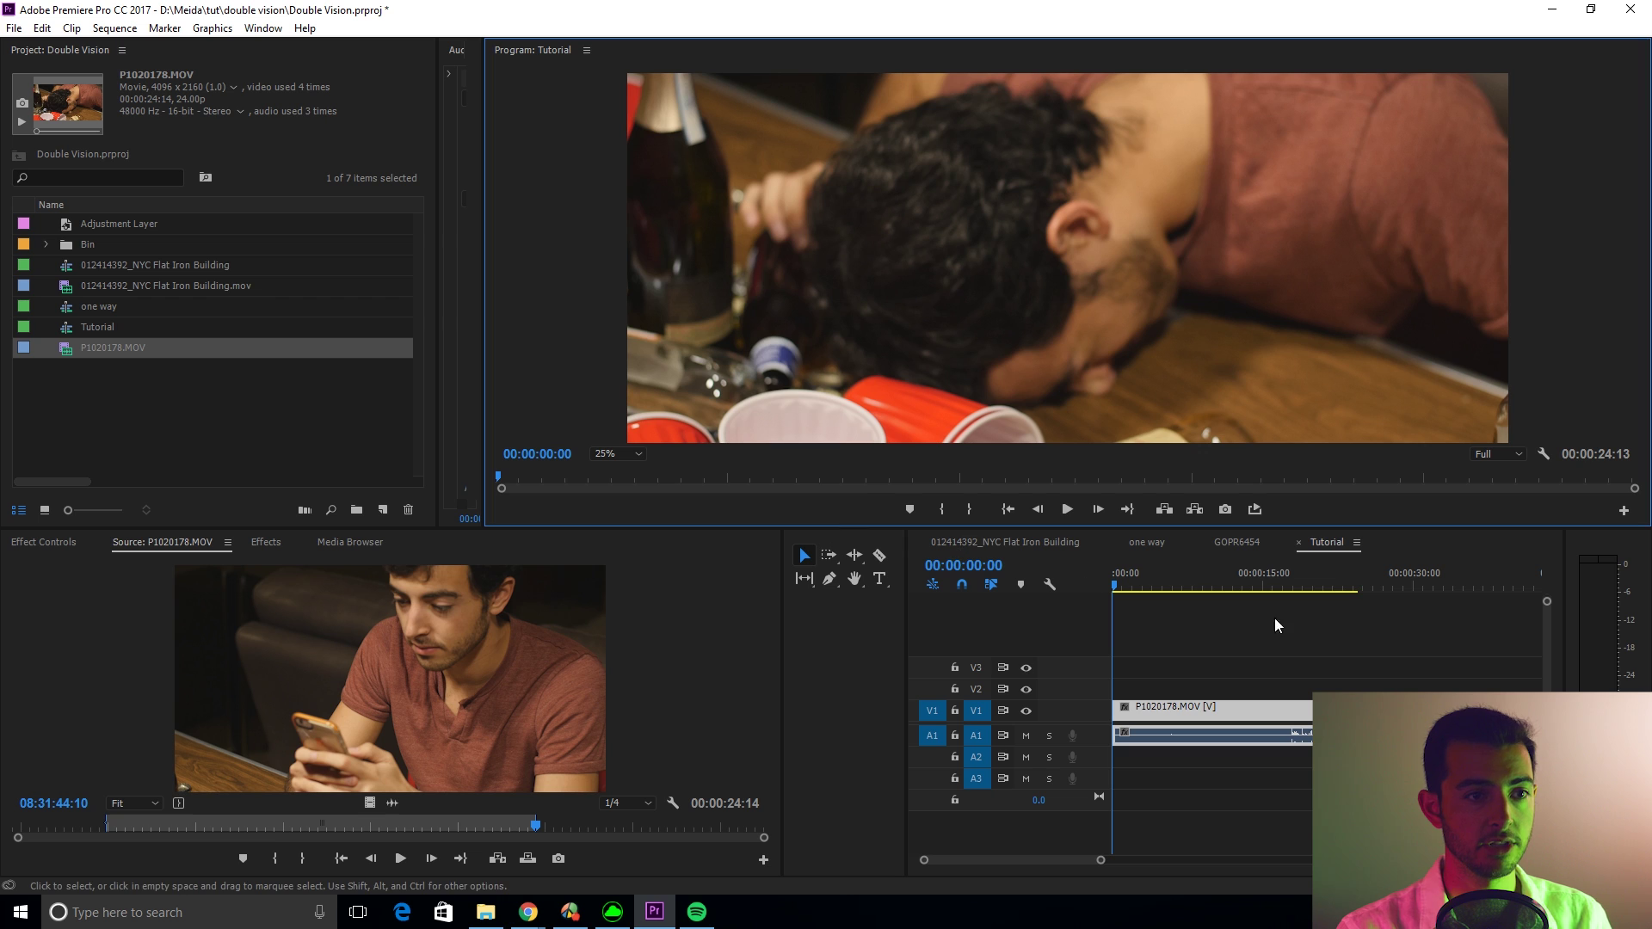
{"action": "left_click", "coordinate": [1190, 679]}
{"action": "left_click", "coordinate": [1177, 709]}
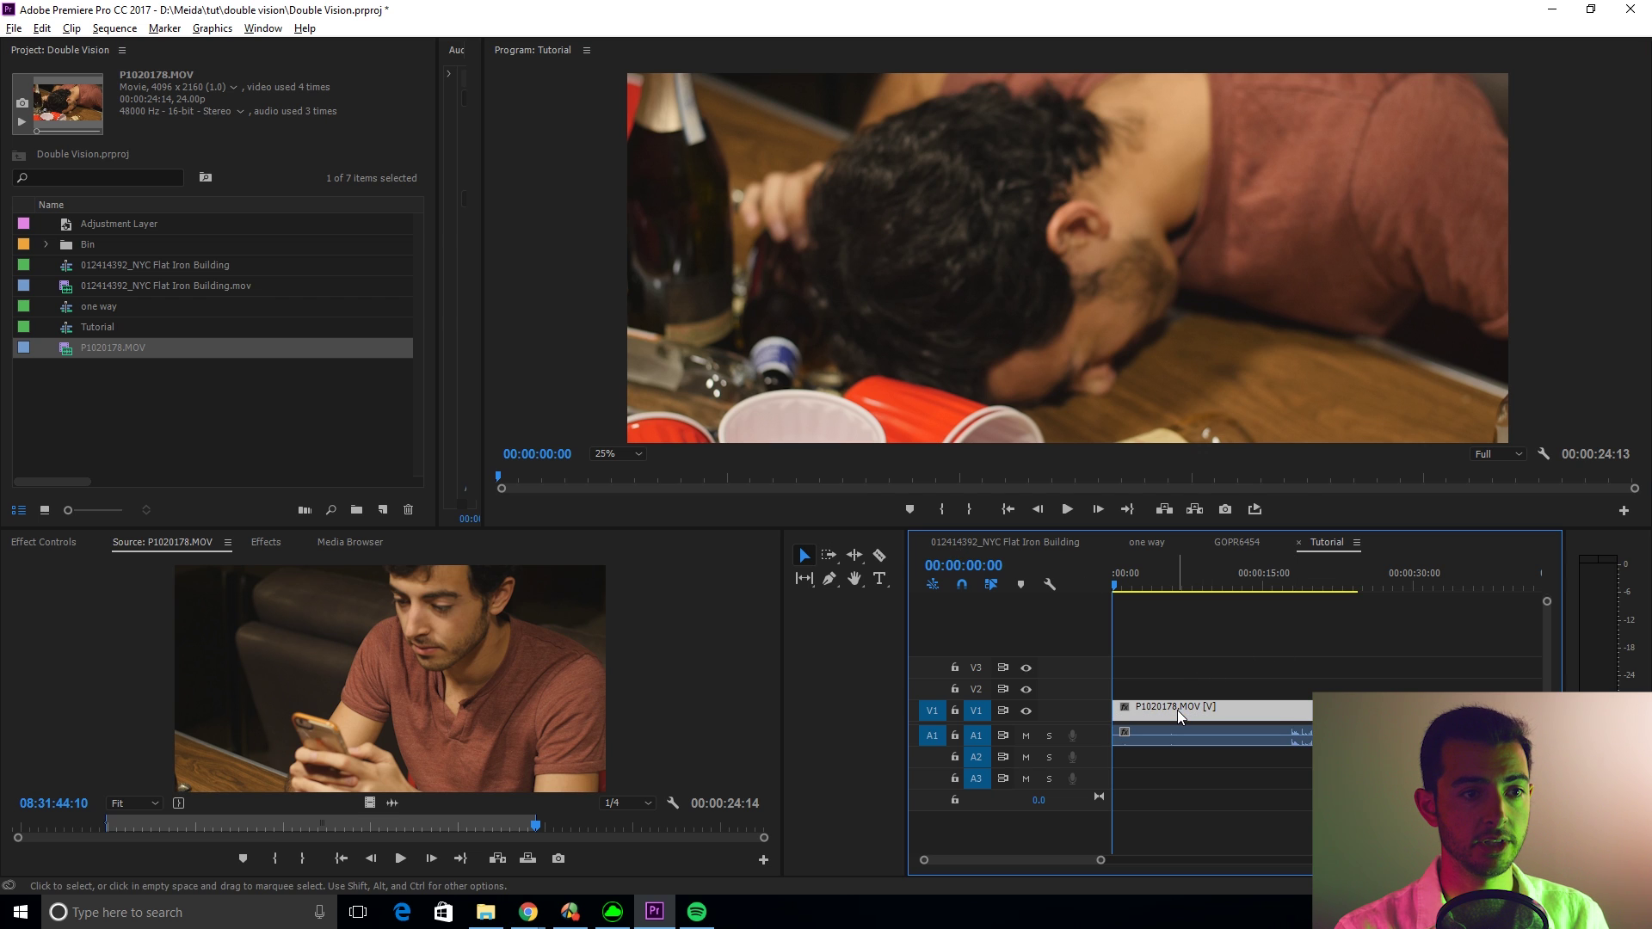
{"action": "left_click_drag", "start_coordinate": [1177, 710], "coordinate": [1172, 687]}
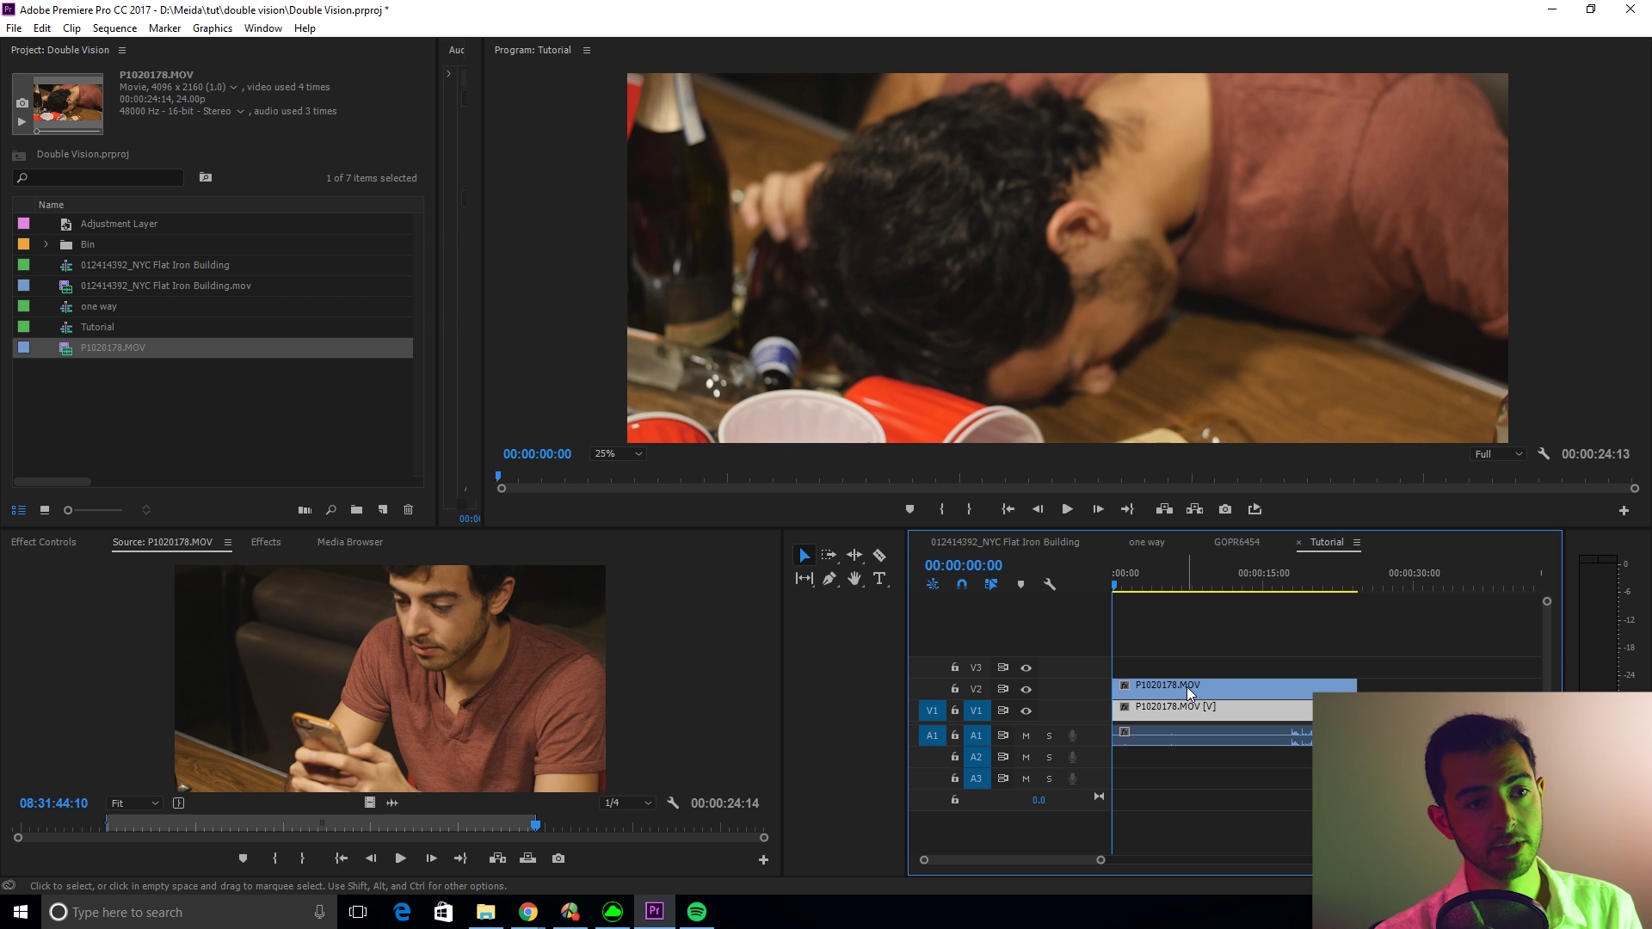
{"action": "left_click", "coordinate": [1185, 707]}
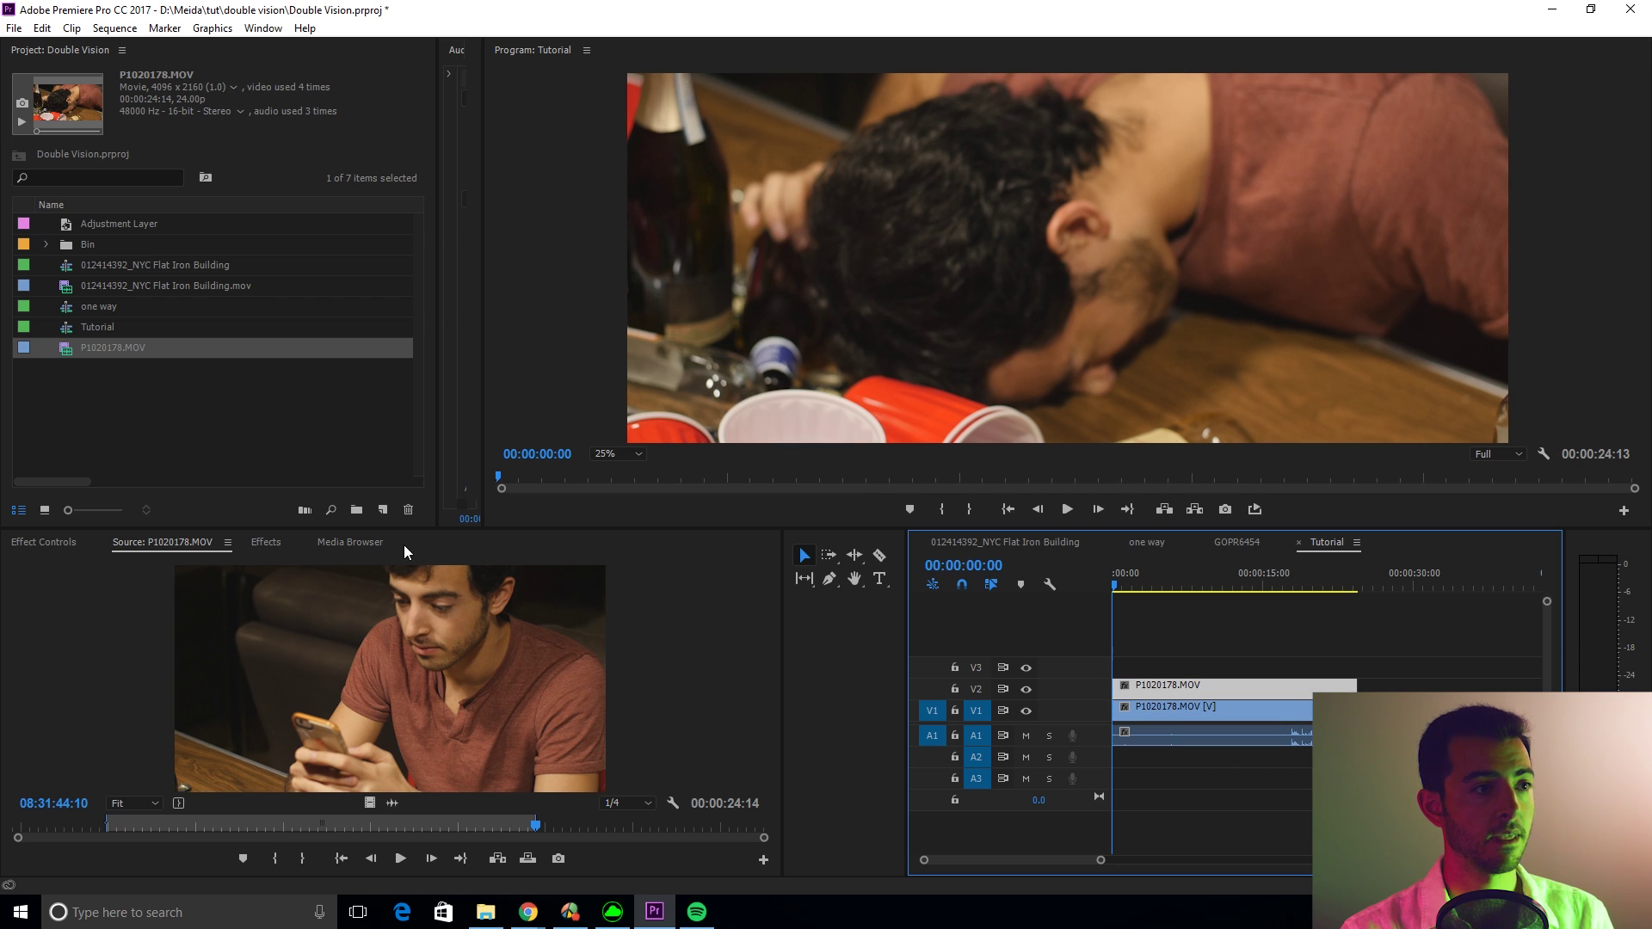
Draw a closed four-point opacity mask with the Pen tool around the left half of the frame on the V2 clip, viewed at 10%
{"action": "left_click", "coordinate": [607, 456]}
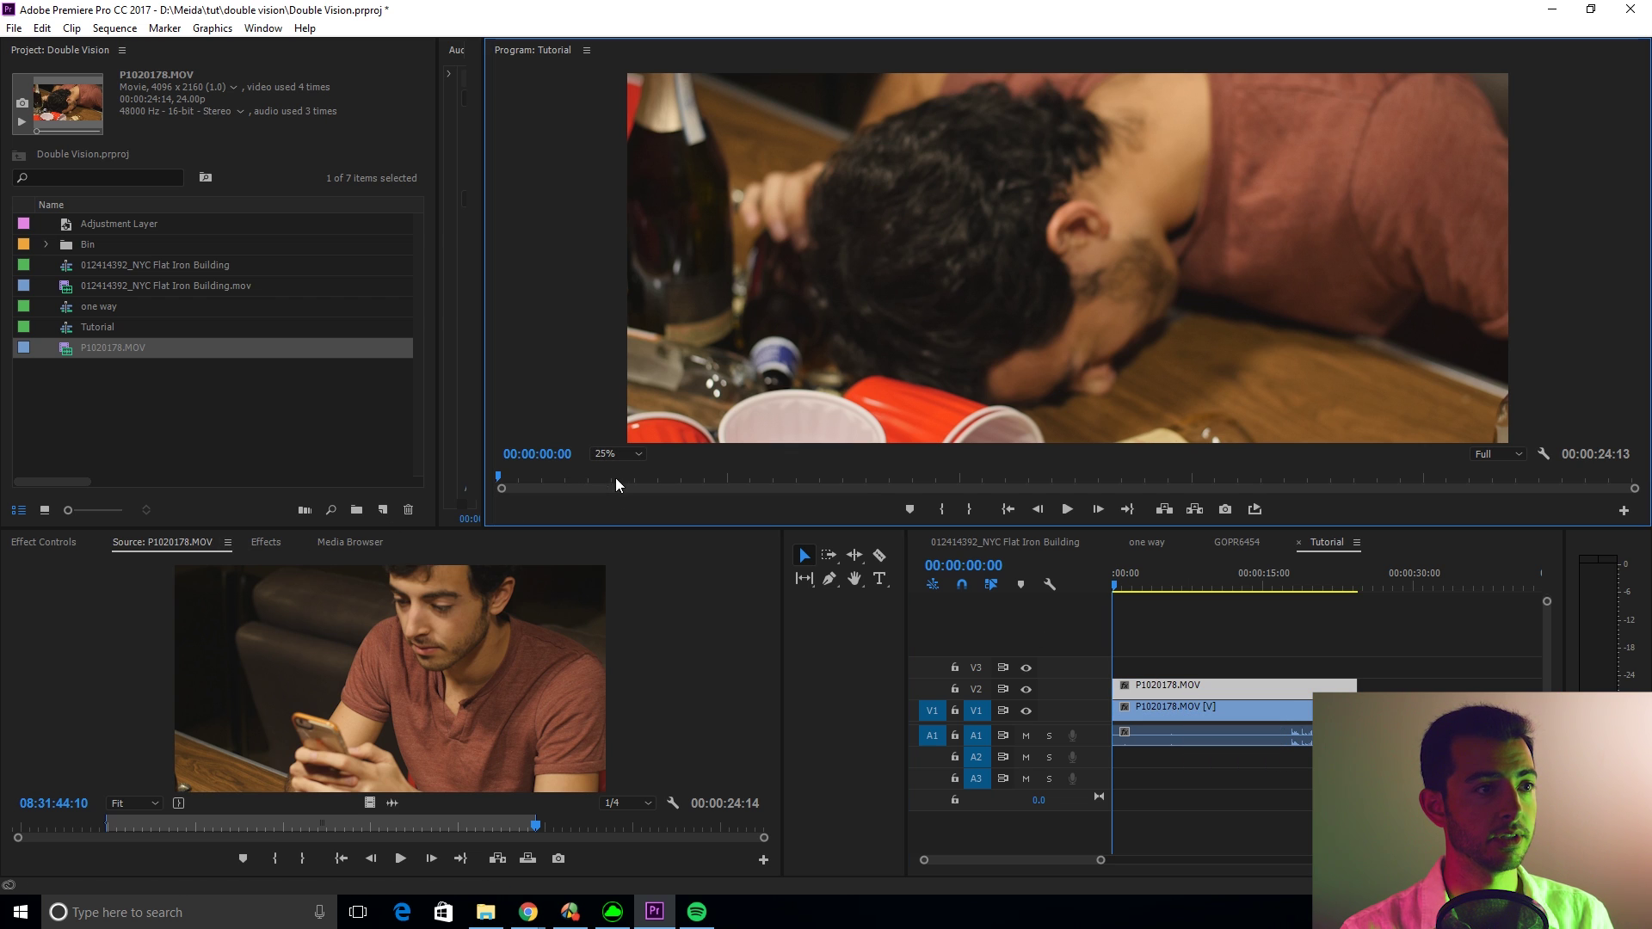
{"action": "left_click", "coordinate": [628, 498]}
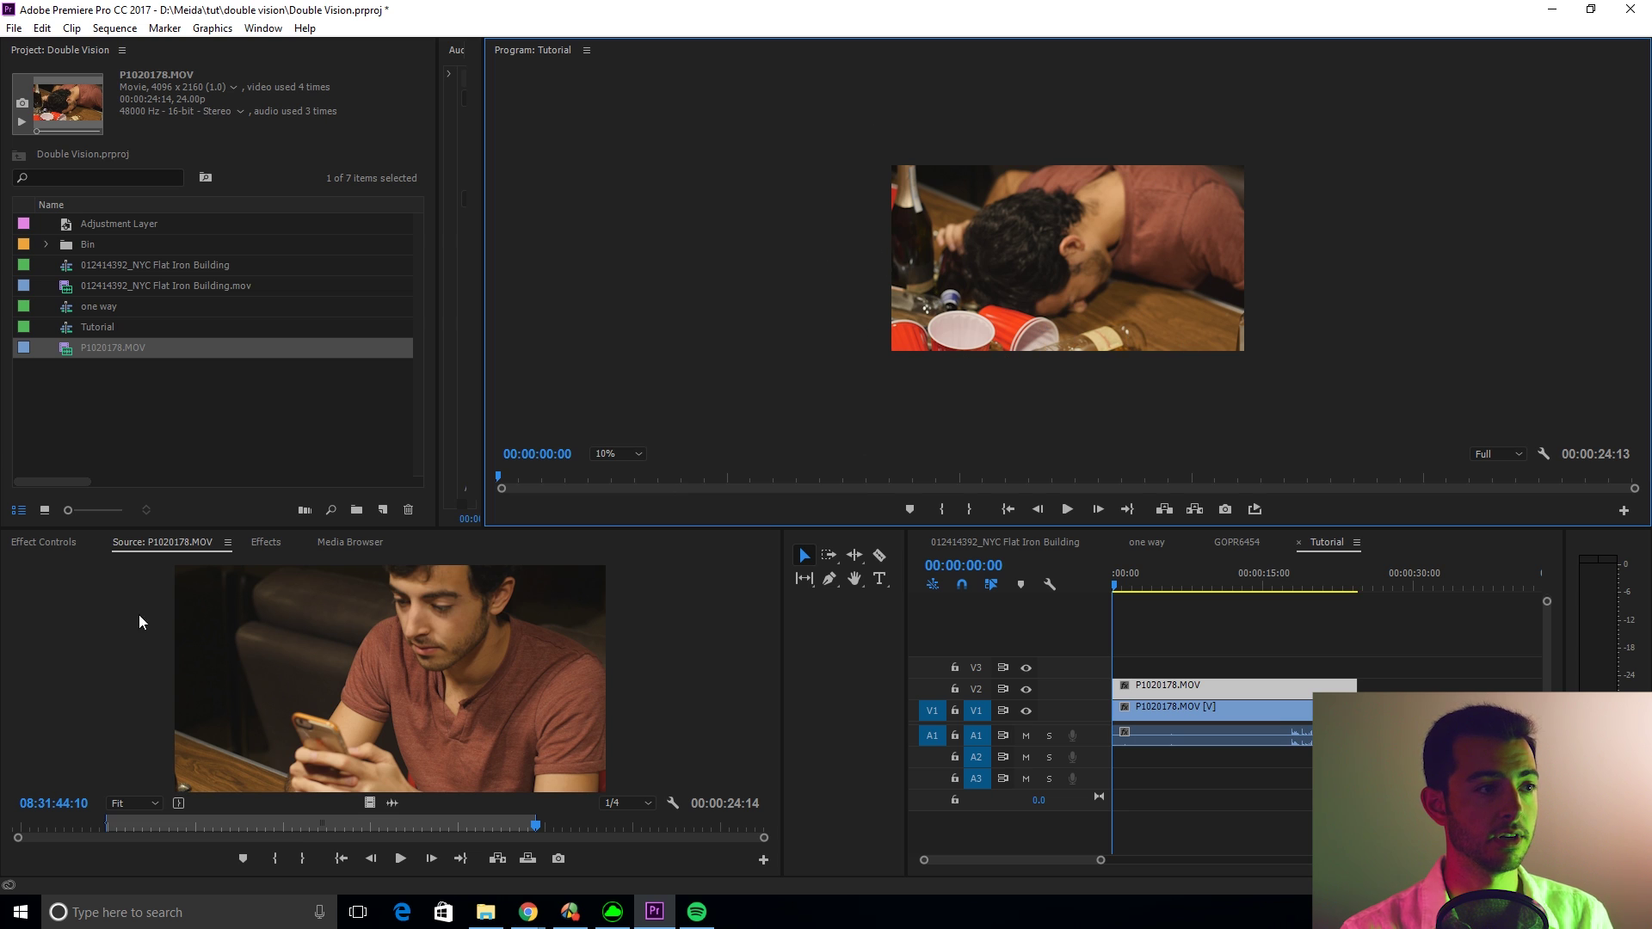
{"action": "left_click", "coordinate": [56, 539]}
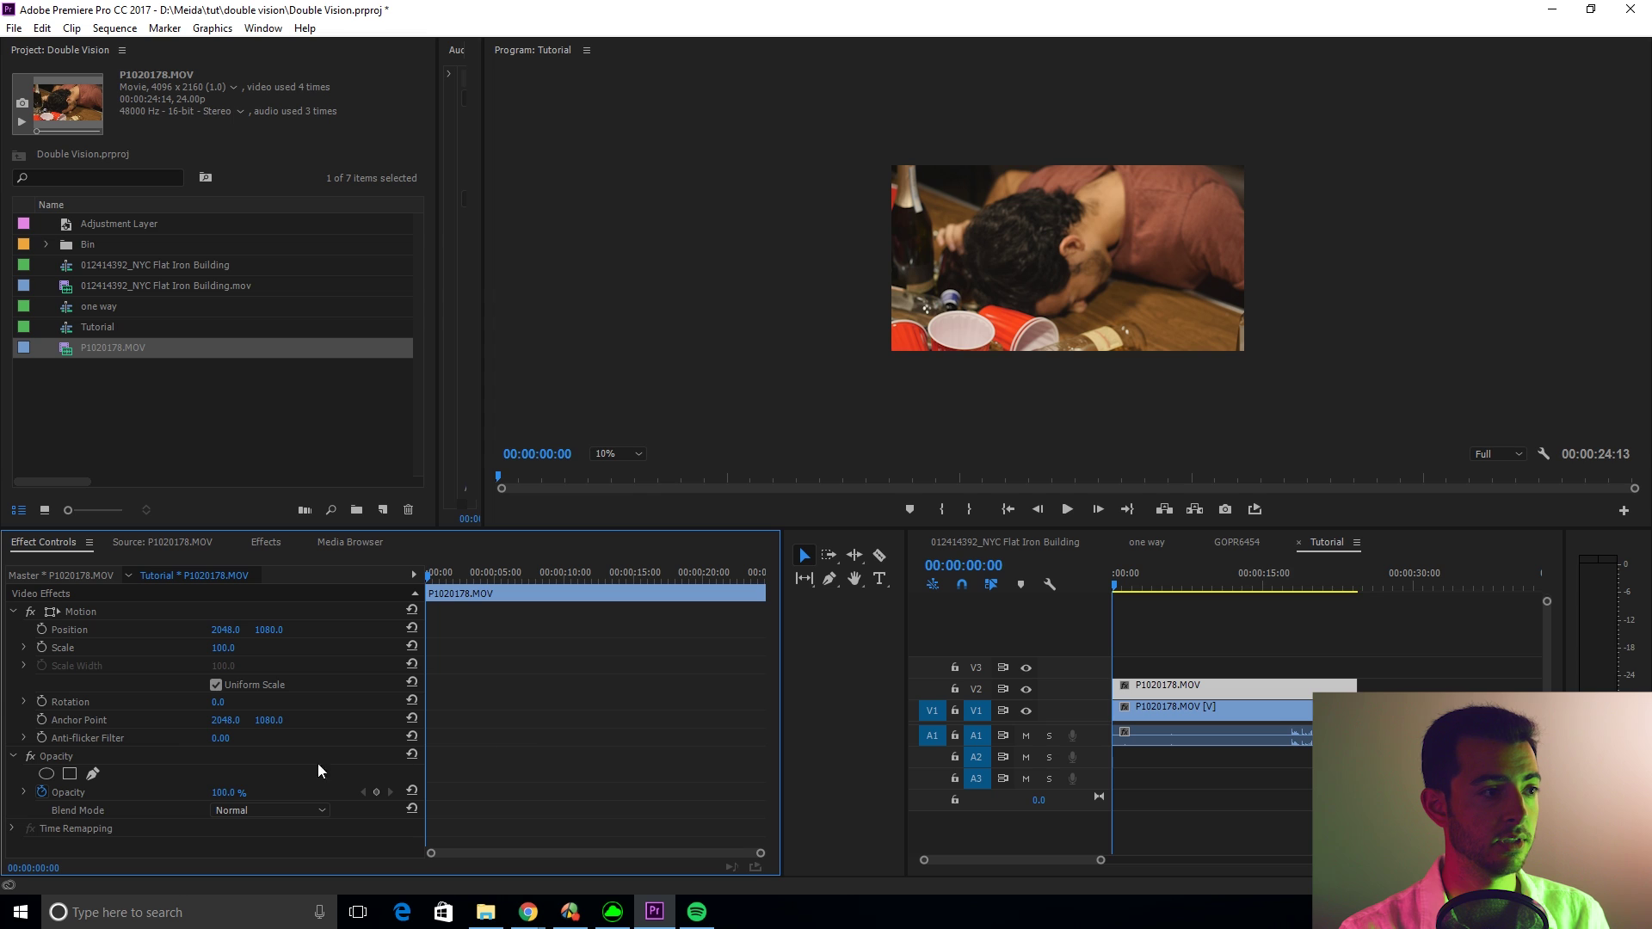
{"action": "left_click", "coordinate": [92, 772]}
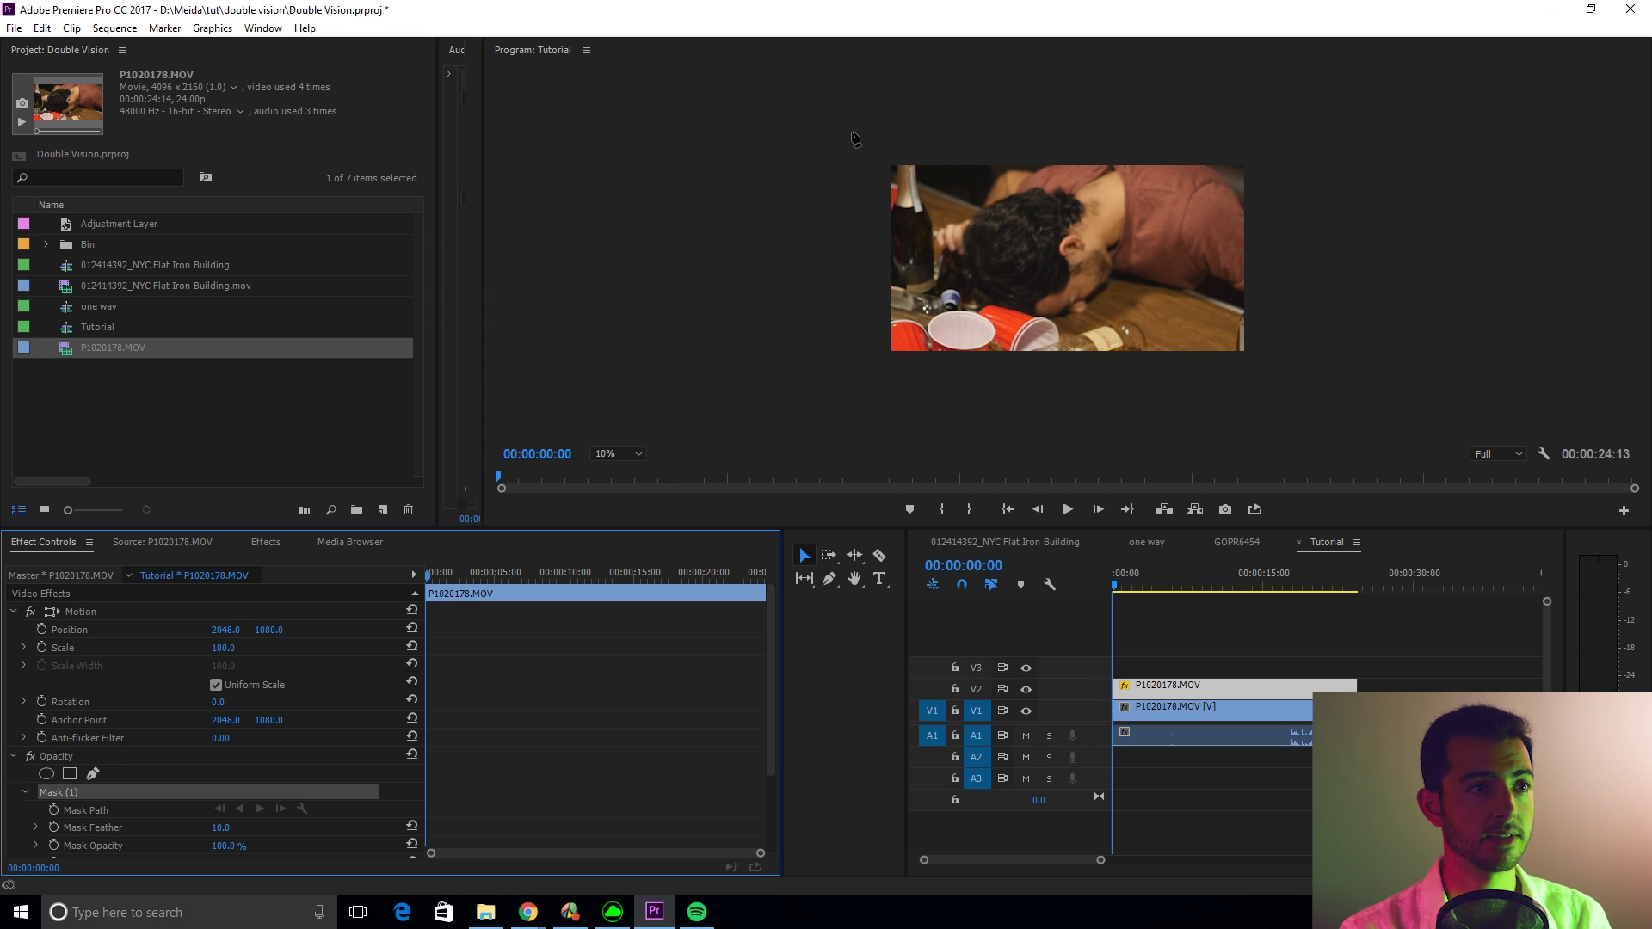
{"action": "left_click", "coordinate": [806, 127]}
{"action": "left_click", "coordinate": [1069, 126]}
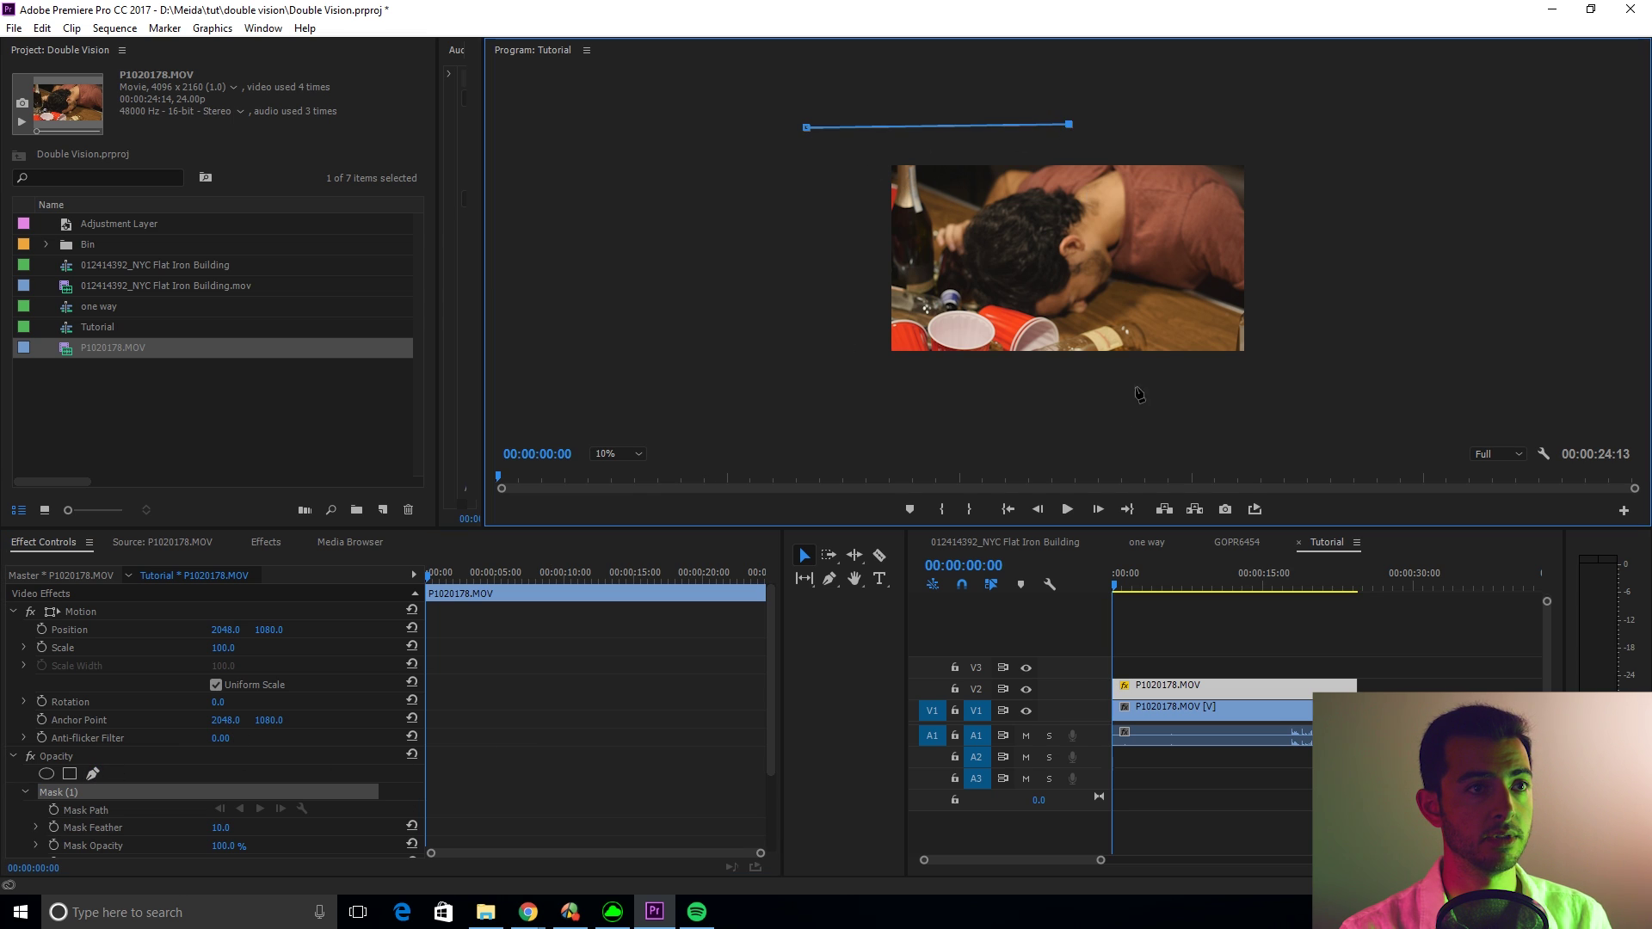
{"action": "left_click", "coordinate": [1075, 393]}
{"action": "left_click", "coordinate": [783, 392]}
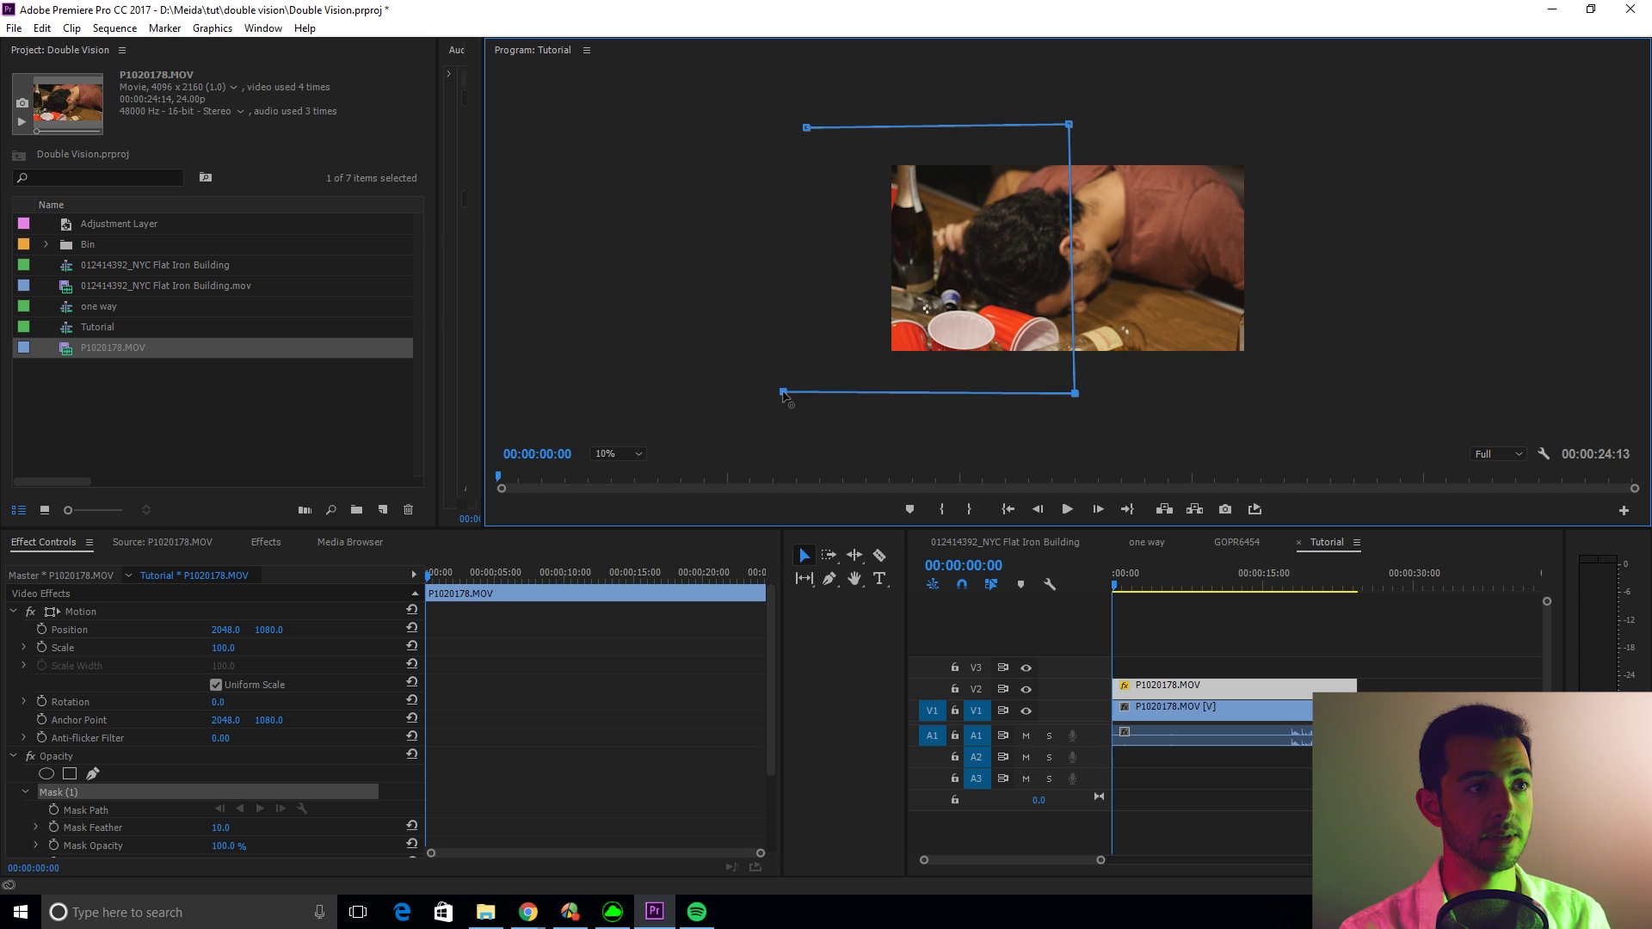
{"action": "left_click", "coordinate": [805, 128]}
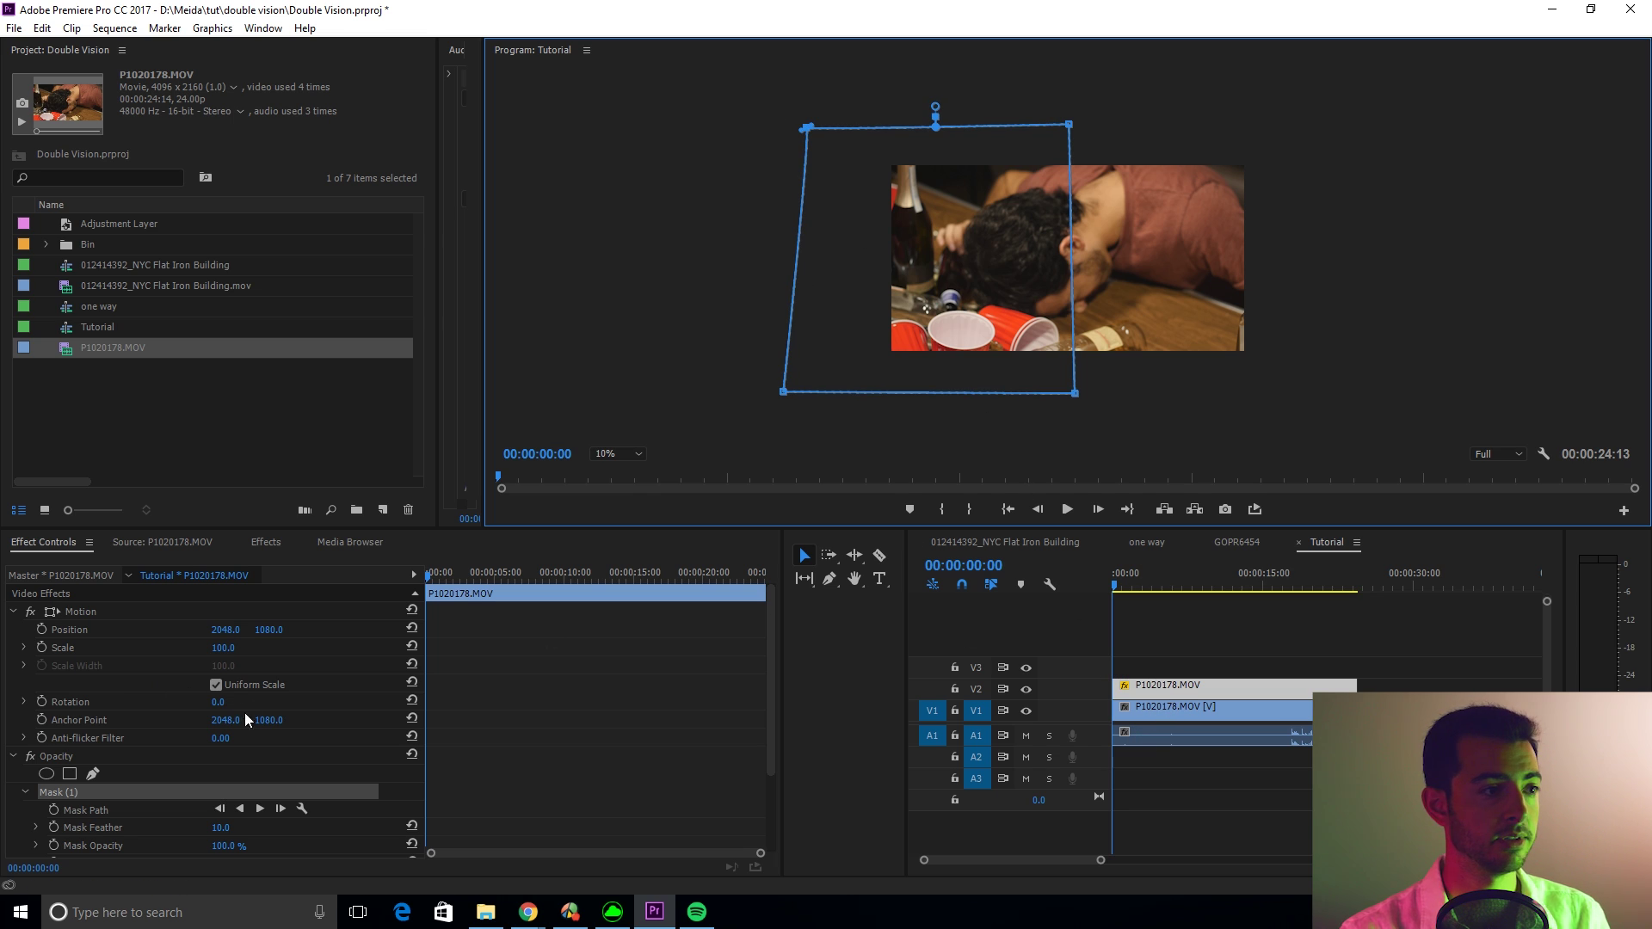
Set the mask feather to 899 and the V2 clip's opacity blend mode to Lighten
{"action": "scroll", "coordinate": [475, 775], "scroll_direction": "down", "scroll_amount": 2}
{"action": "scroll", "coordinate": [482, 766], "scroll_direction": "down", "scroll_amount": 4}
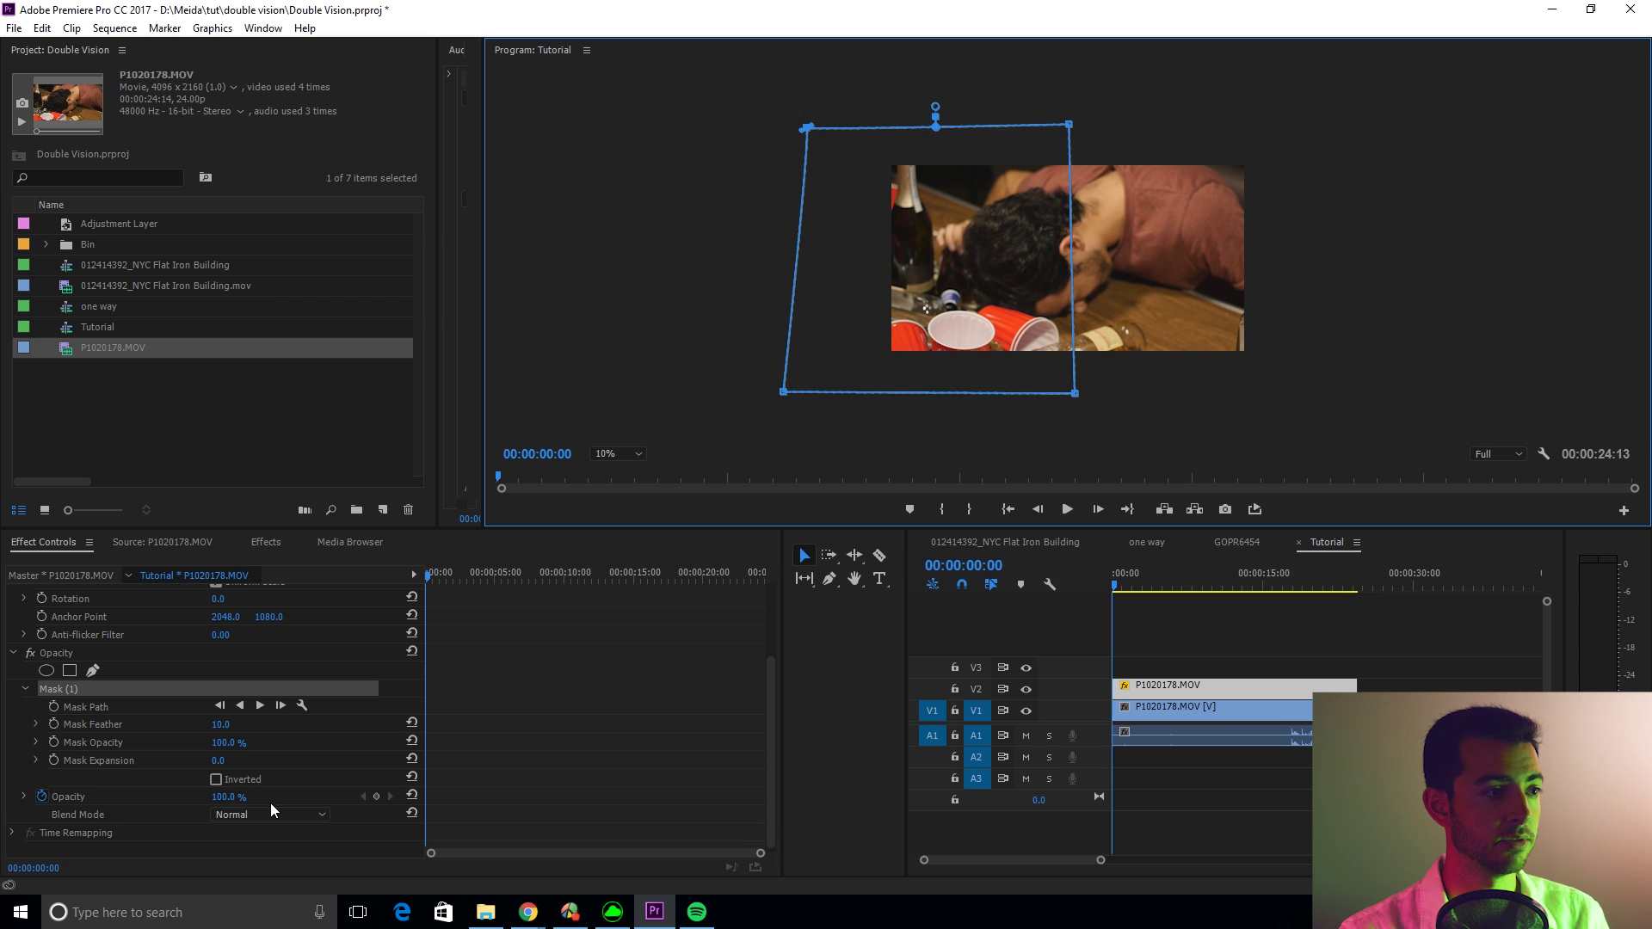
{"action": "scroll", "coordinate": [273, 807], "scroll_direction": "down", "scroll_amount": 3}
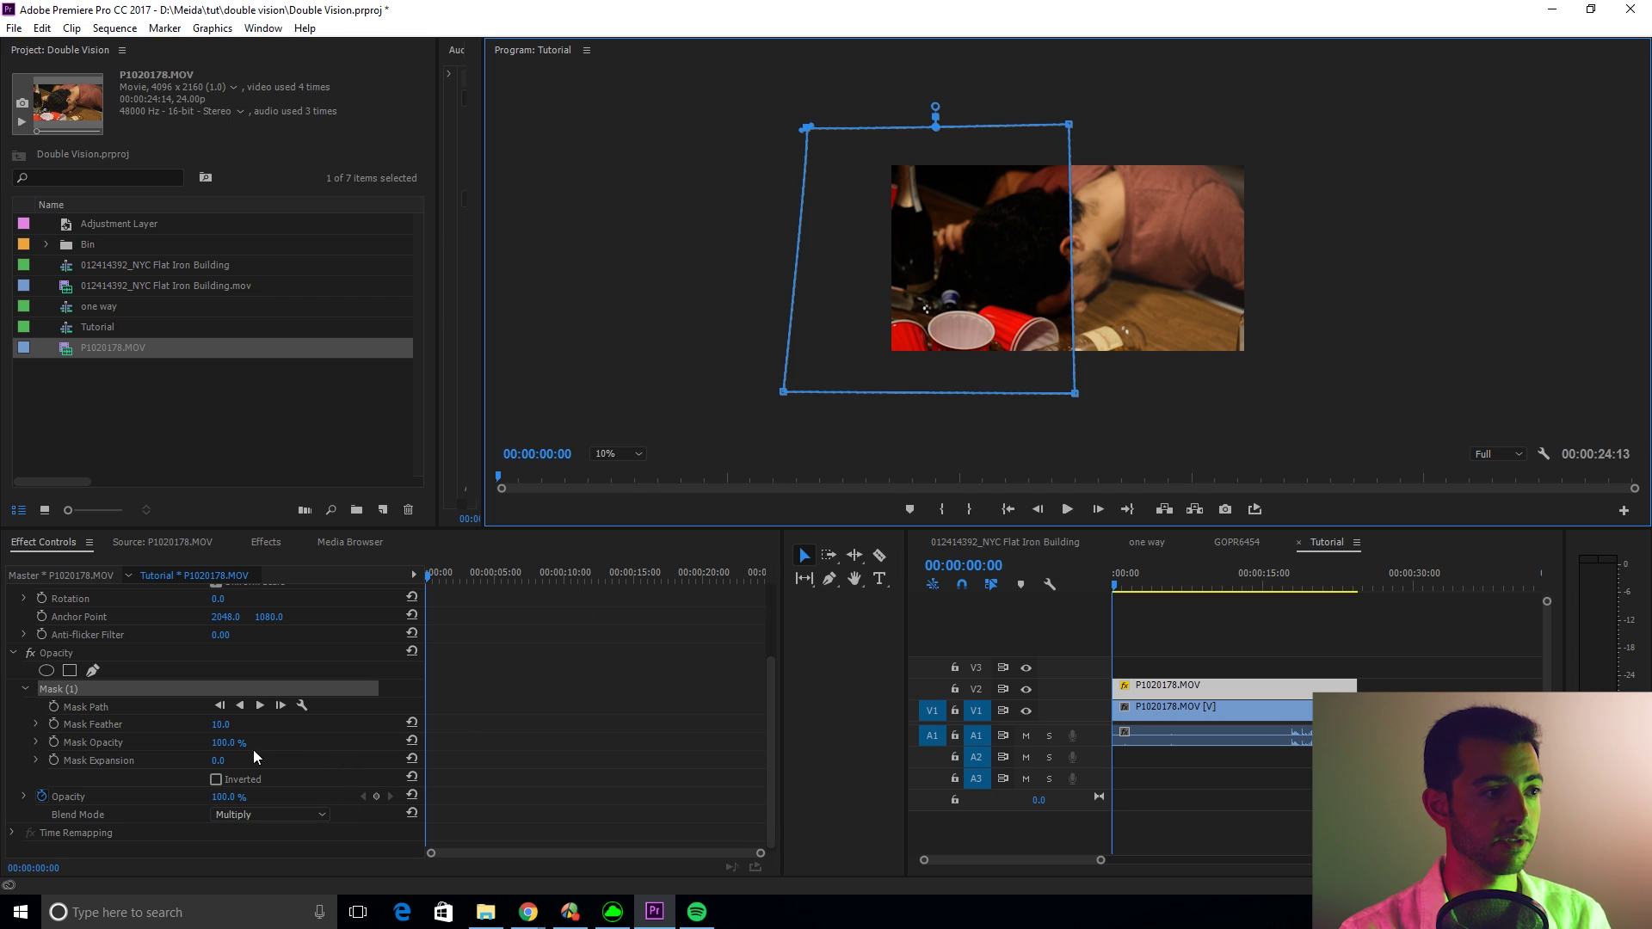
{"action": "left_click_drag", "start_coordinate": [221, 726], "coordinate": [486, 727]}
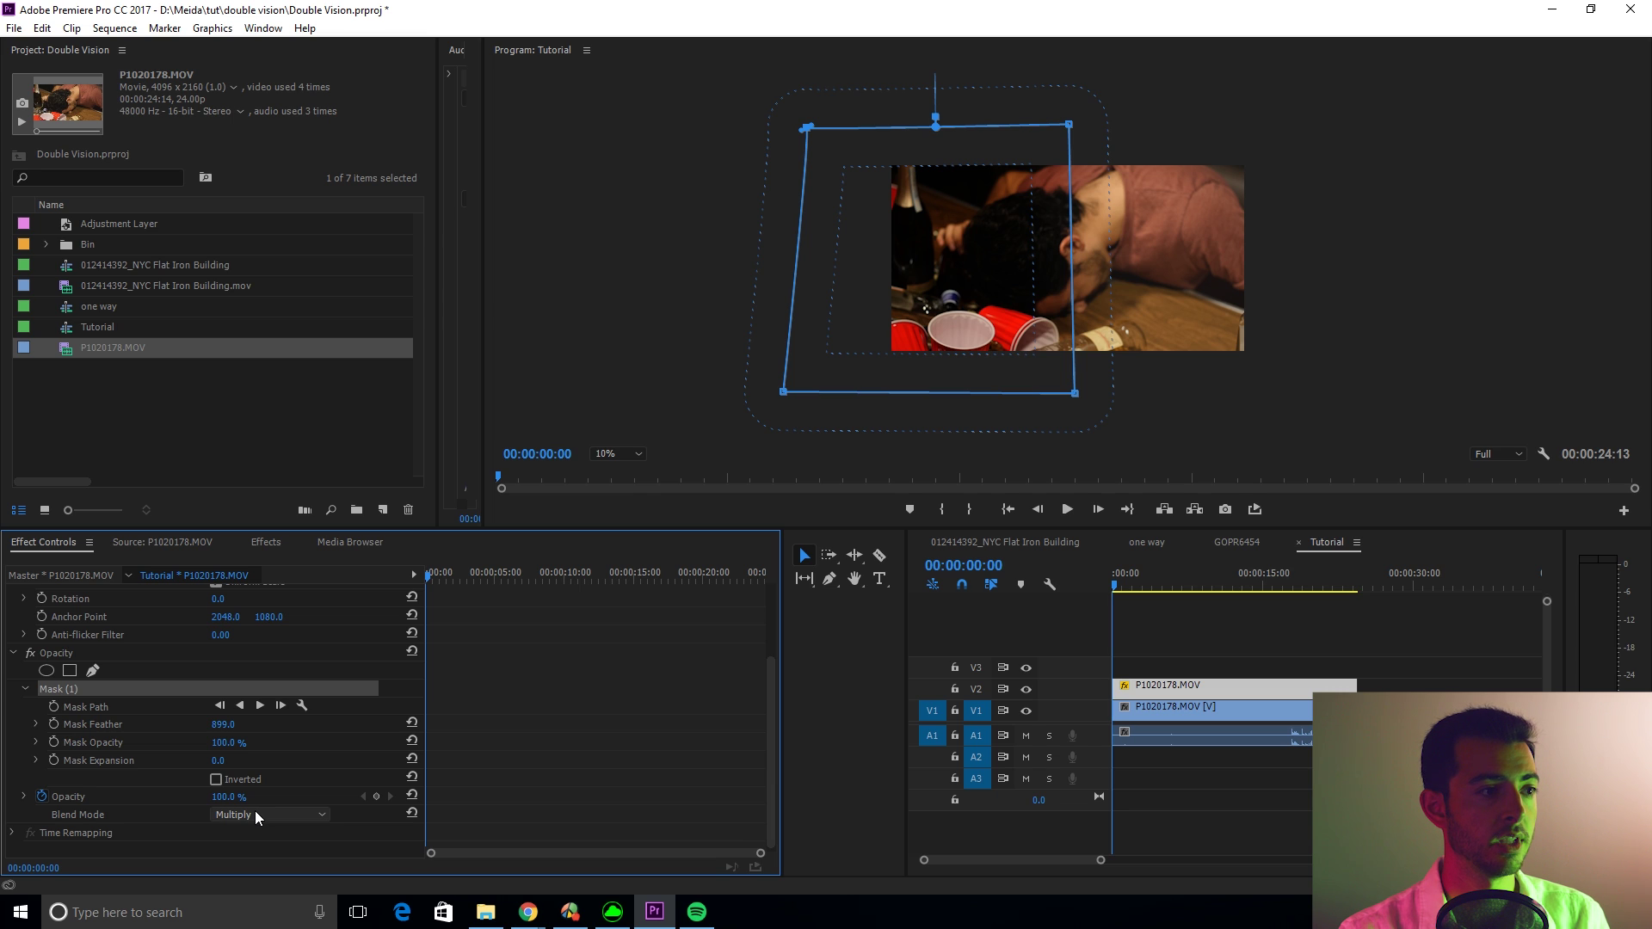
{"action": "scroll", "coordinate": [254, 811], "scroll_direction": "down", "scroll_amount": 3}
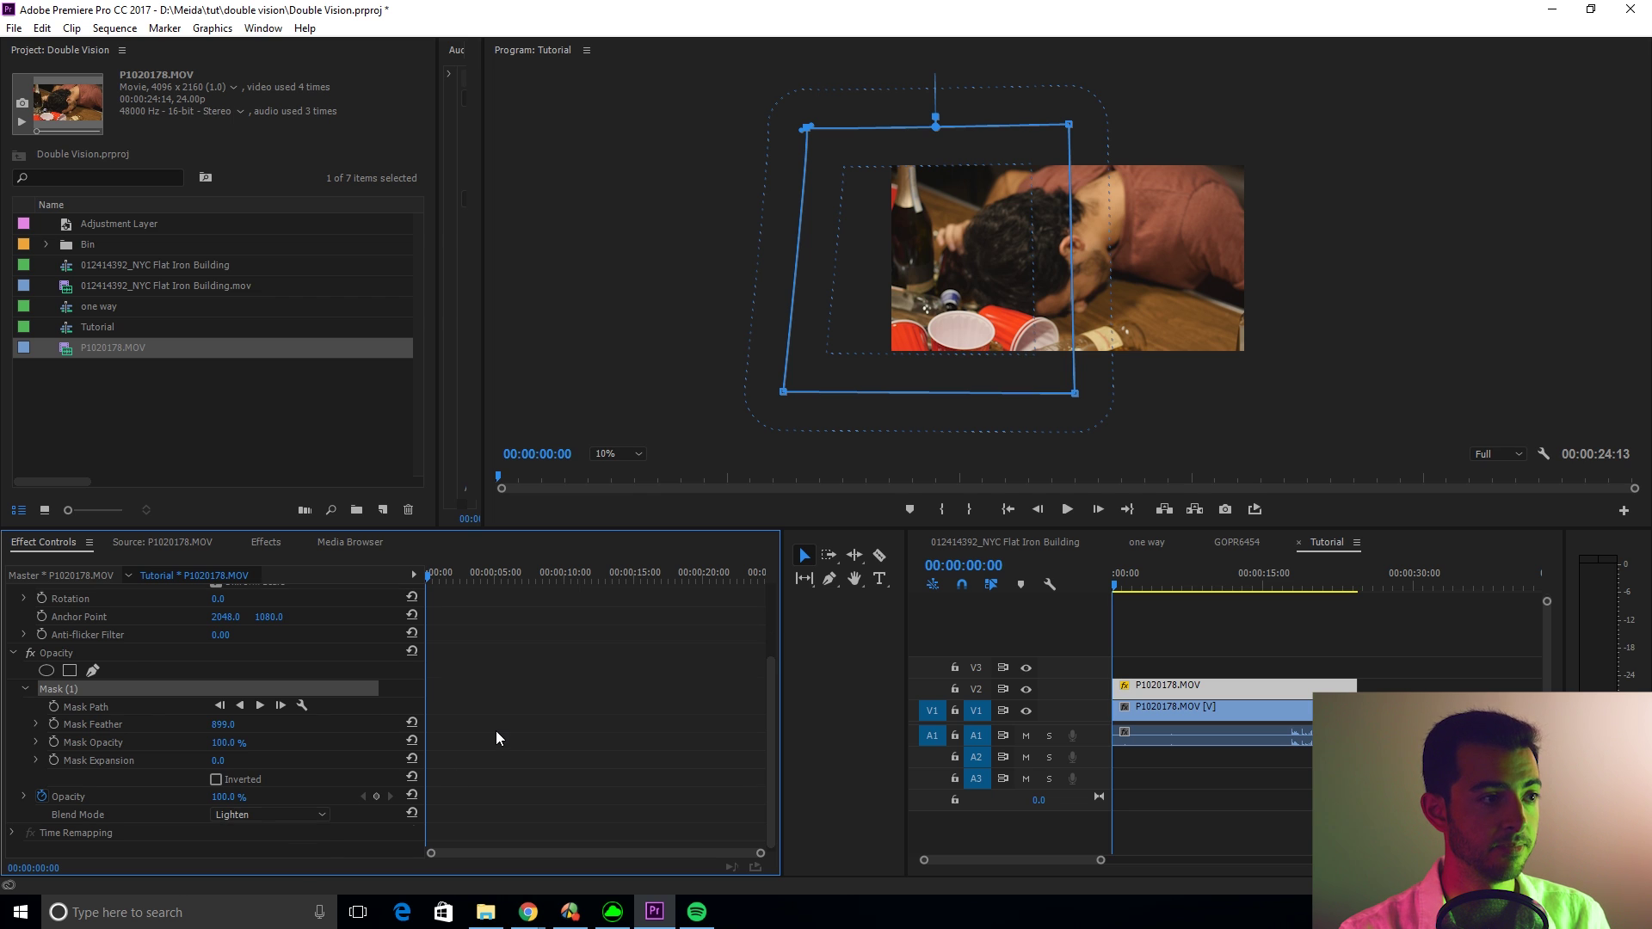
Shift the V2 clip left by setting its horizontal Position to 1501
{"action": "scroll", "coordinate": [495, 730], "scroll_direction": "up", "scroll_amount": 3}
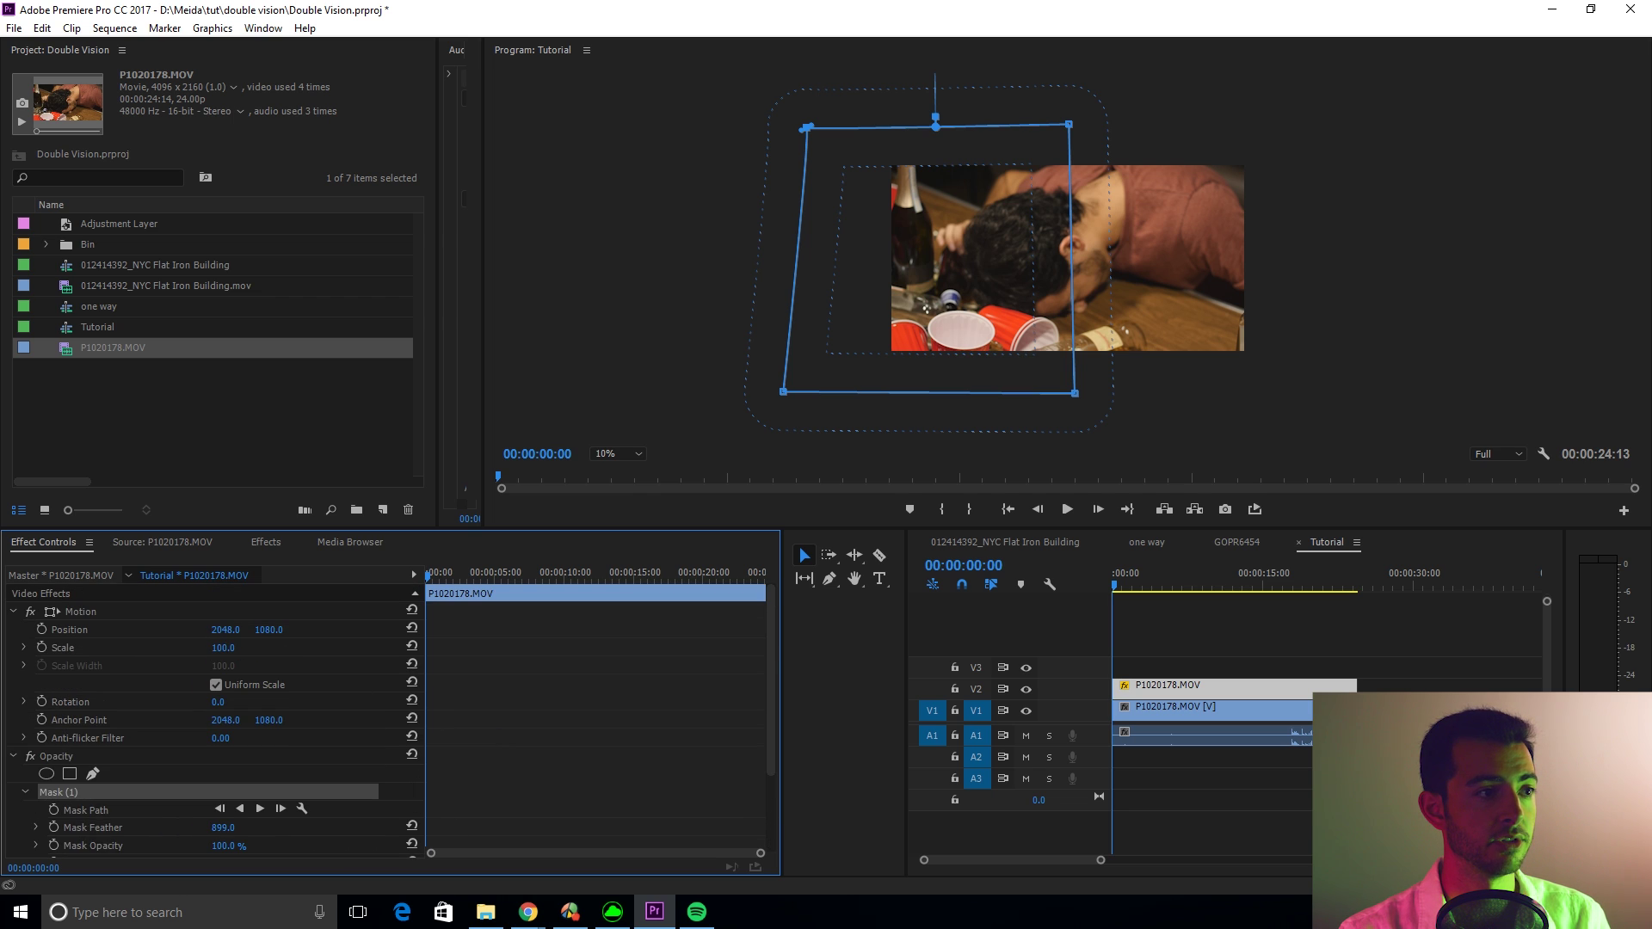
{"action": "left_click_drag", "start_coordinate": [225, 629], "coordinate": [9, 630]}
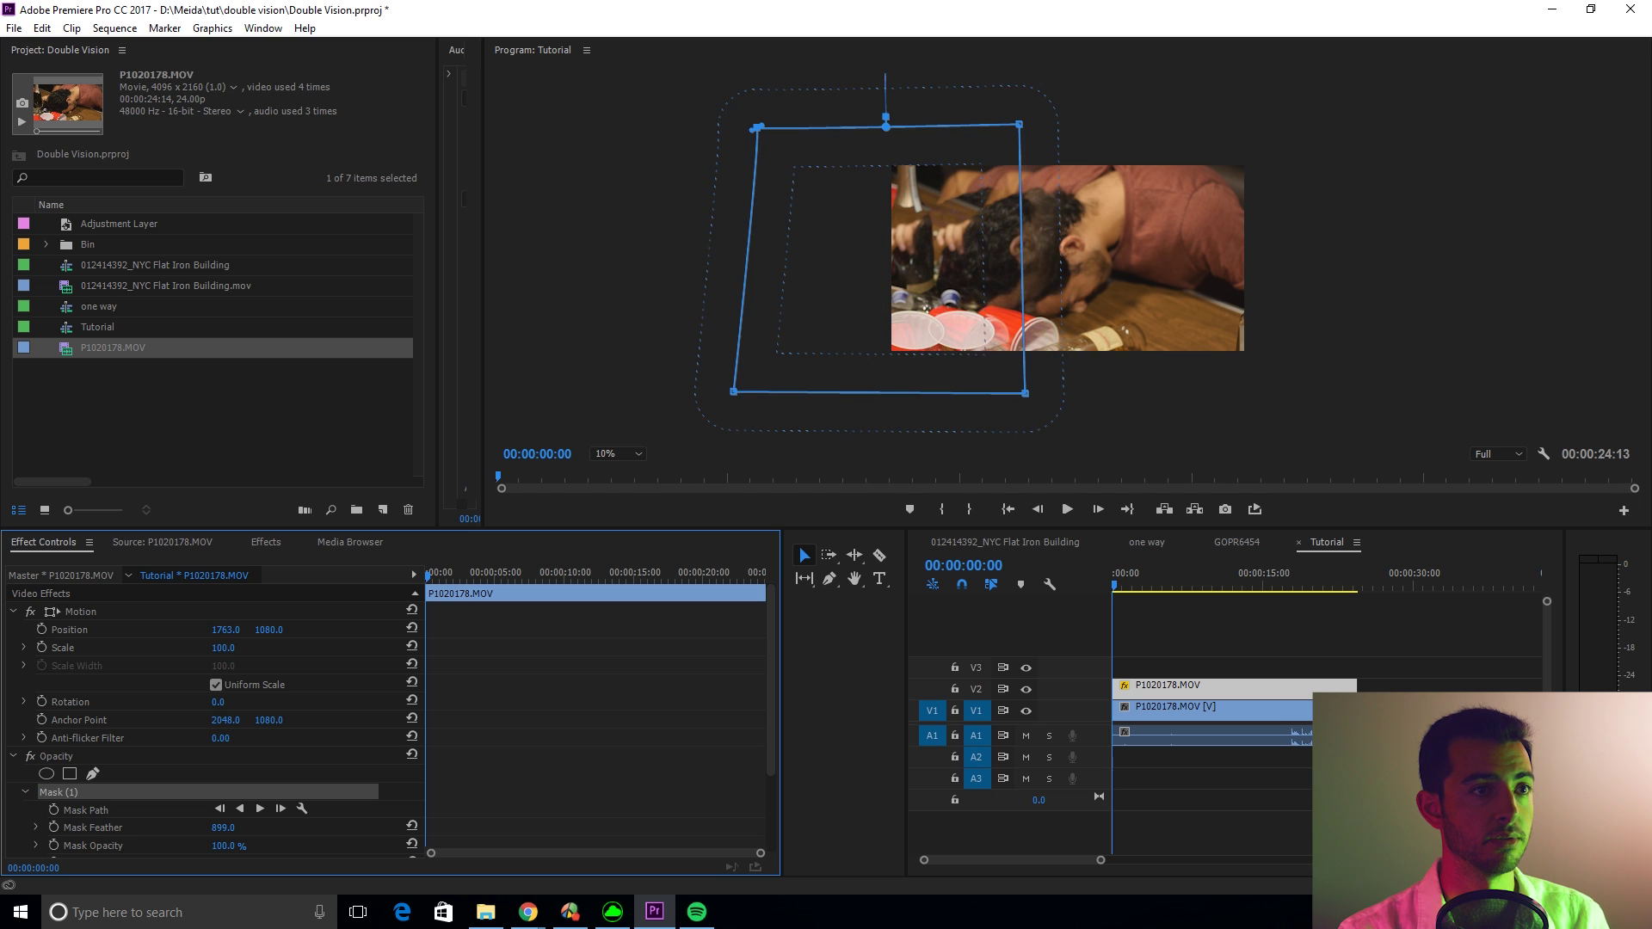
{"action": "left_click_drag", "start_coordinate": [225, 628], "coordinate": [240, 629]}
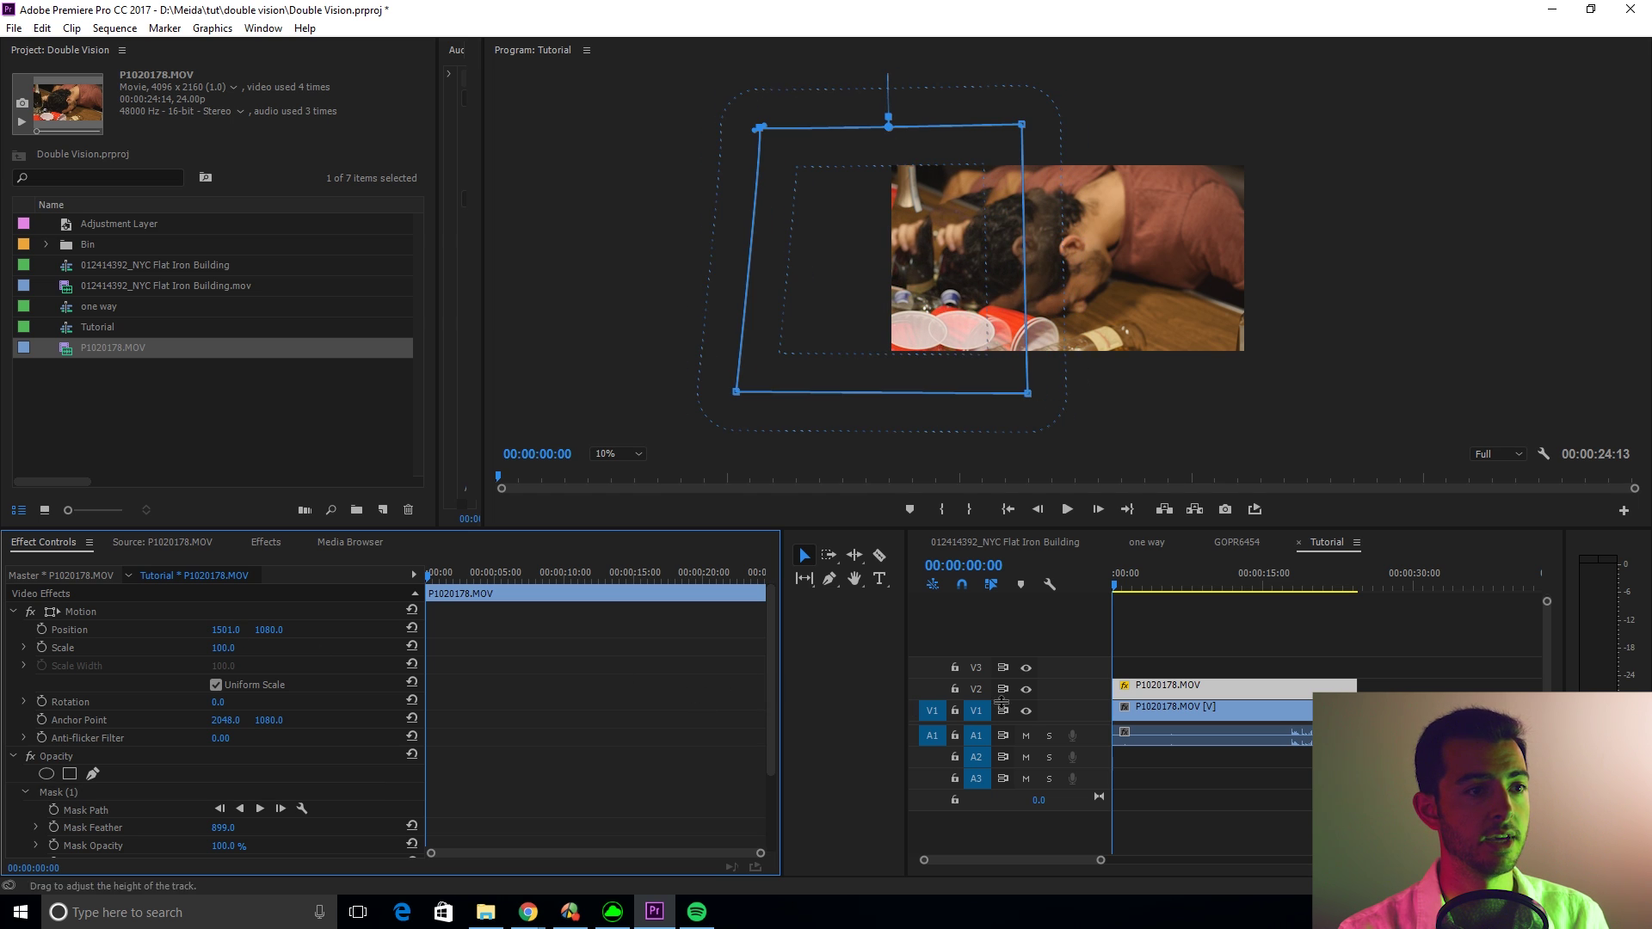
Play the Tutorial sequence to preview the offset double-image effect
{"action": "left_click", "coordinate": [1190, 640]}
{"action": "key", "text": "space"}
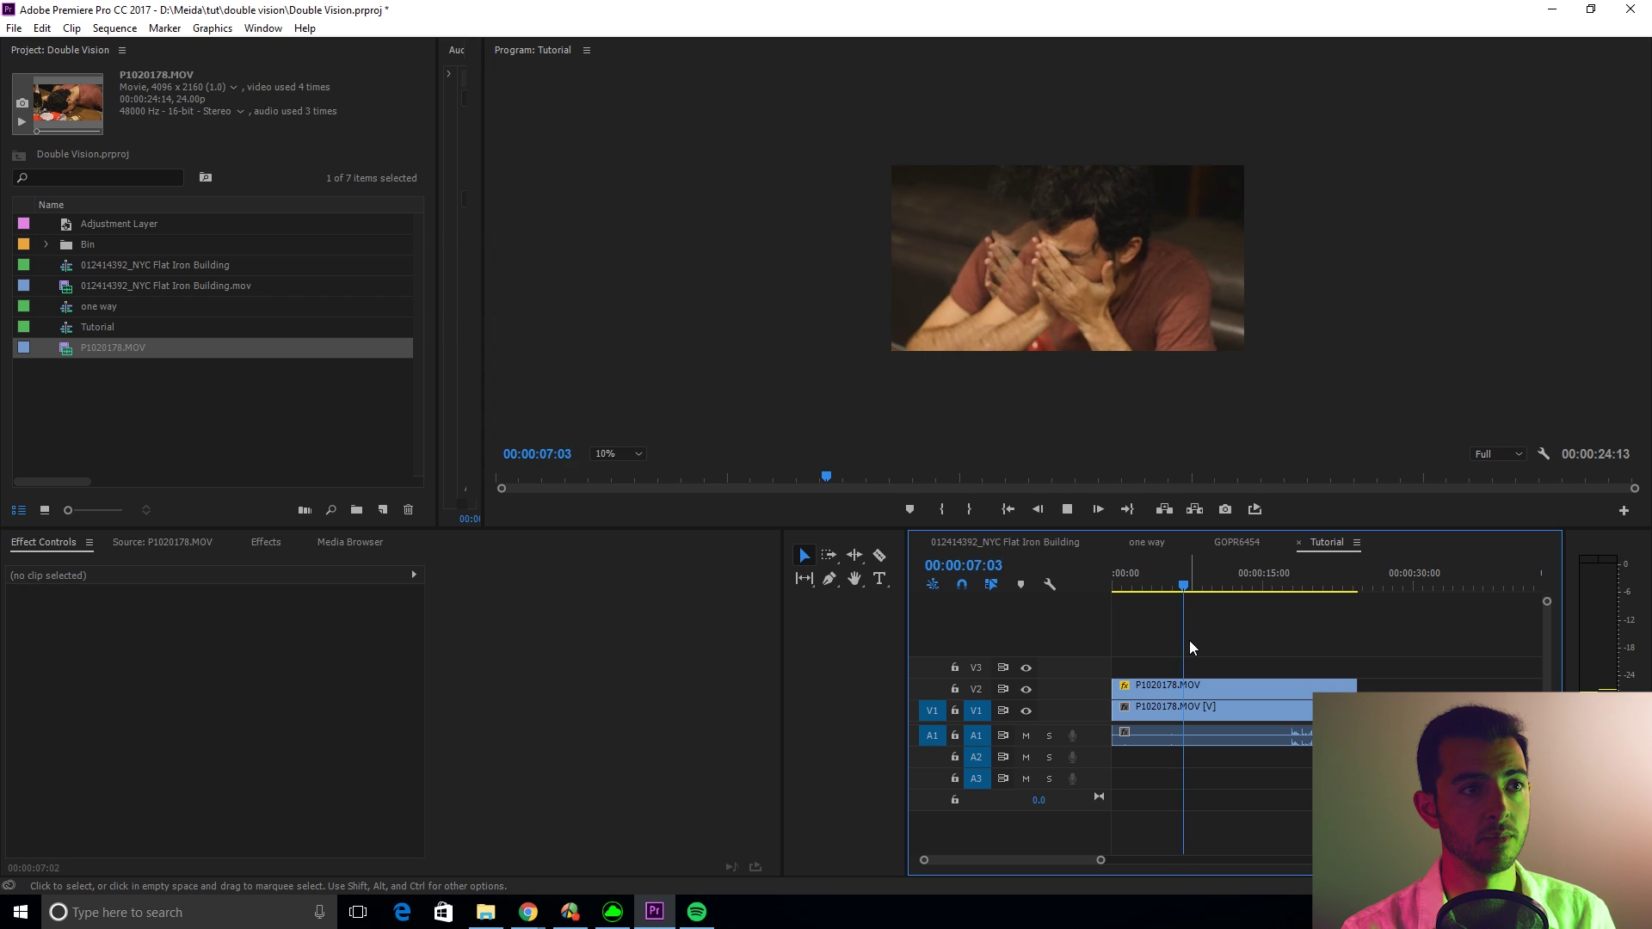
{"action": "key", "text": "space"}
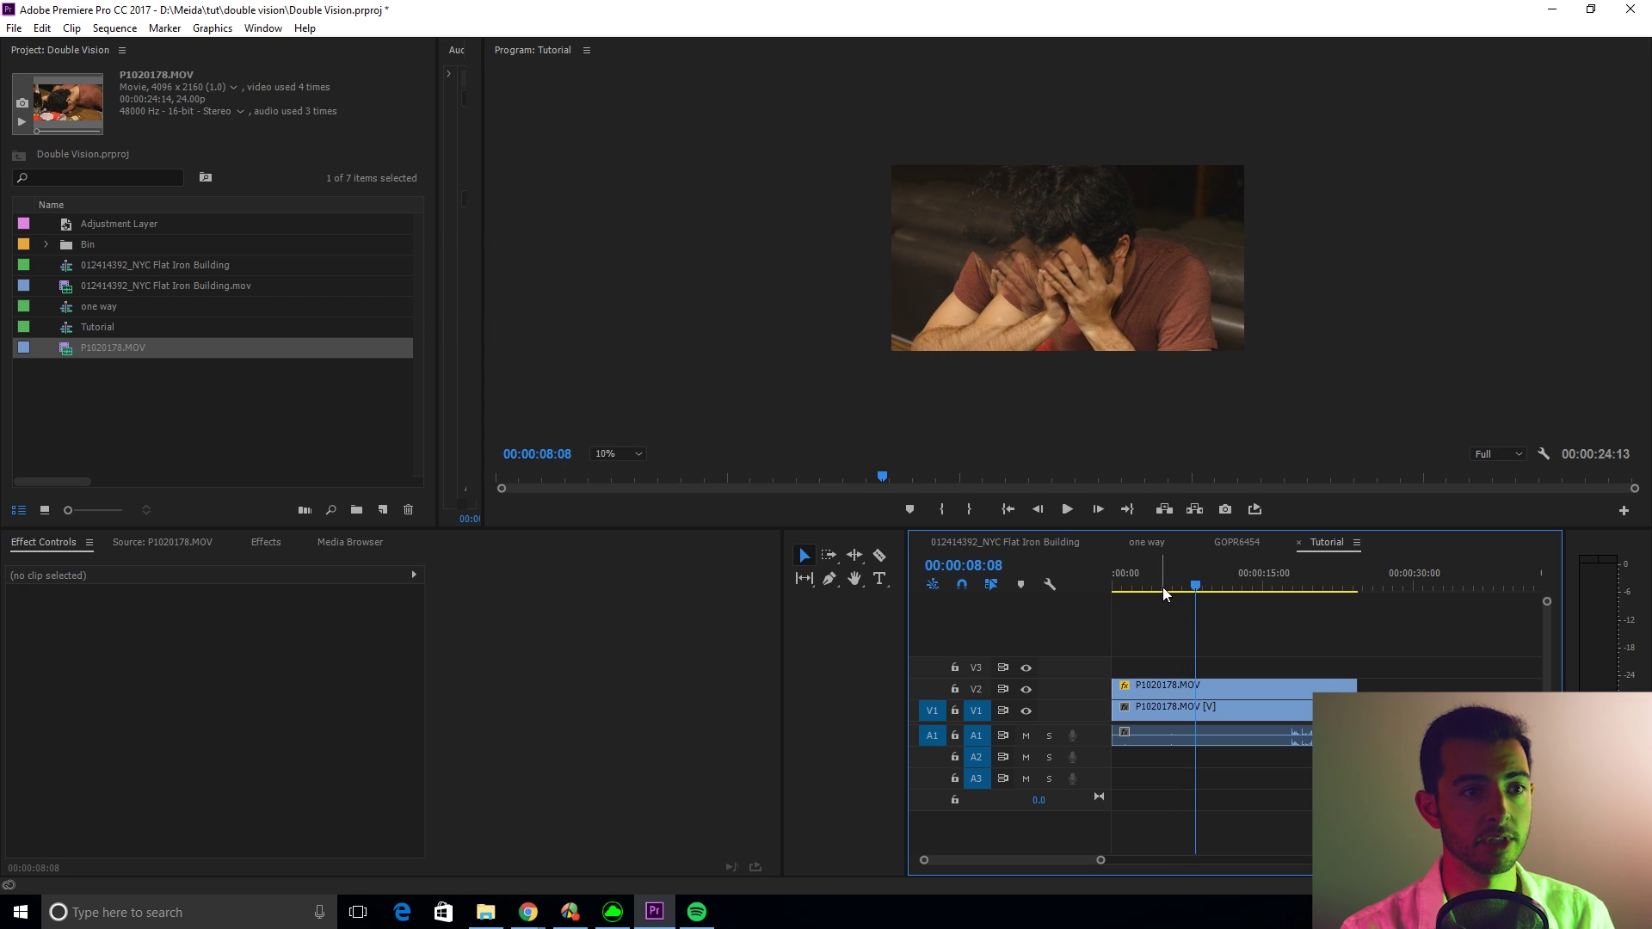
Keyframe the V2 clip's Position from the default at the sequence start to 1501 horizontally at 00:00:05:09
{"action": "left_click_drag", "start_coordinate": [1163, 587], "coordinate": [1076, 582]}
{"action": "left_click", "coordinate": [1155, 687]}
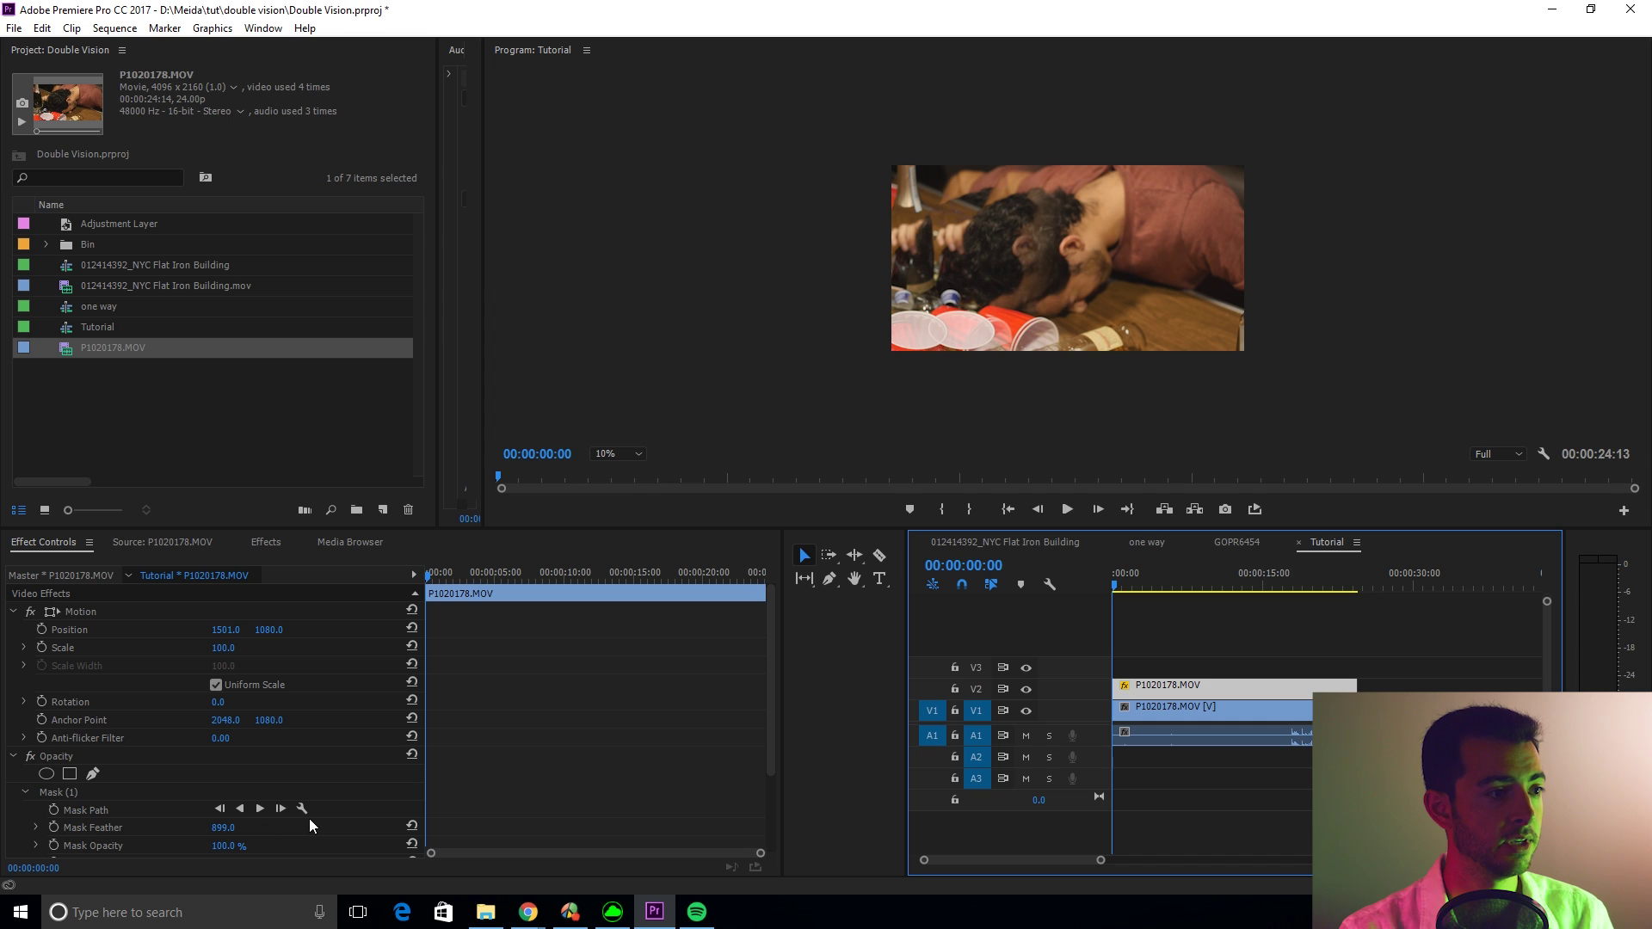
{"action": "left_click", "coordinate": [42, 630]}
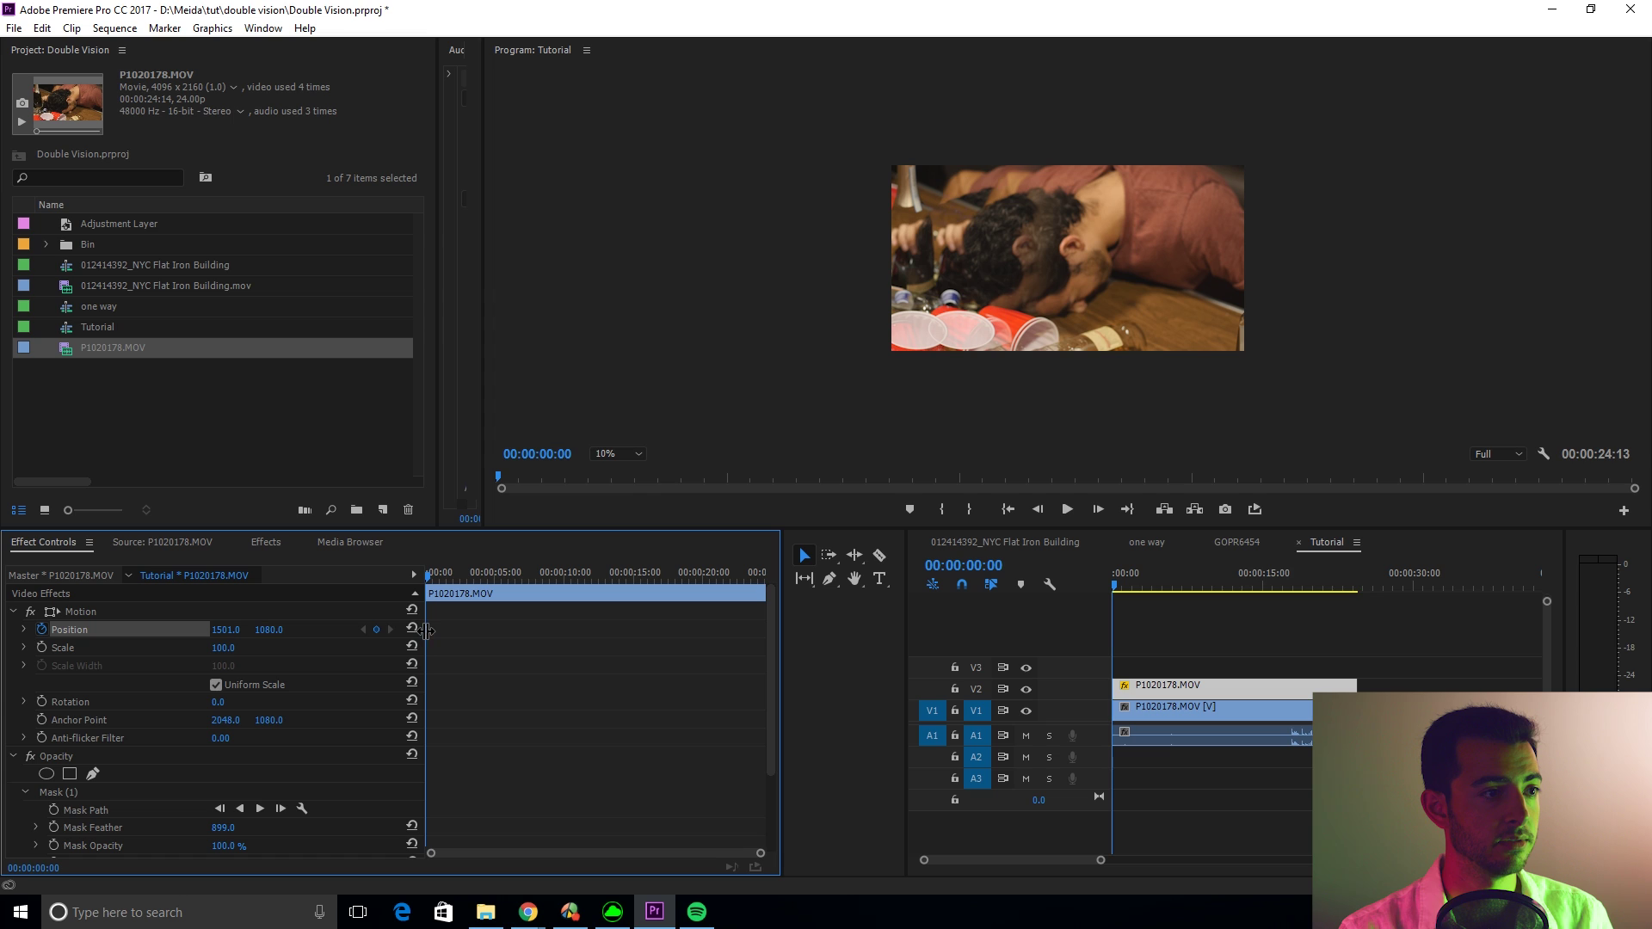
{"action": "left_click_drag", "start_coordinate": [427, 631], "coordinate": [499, 640]}
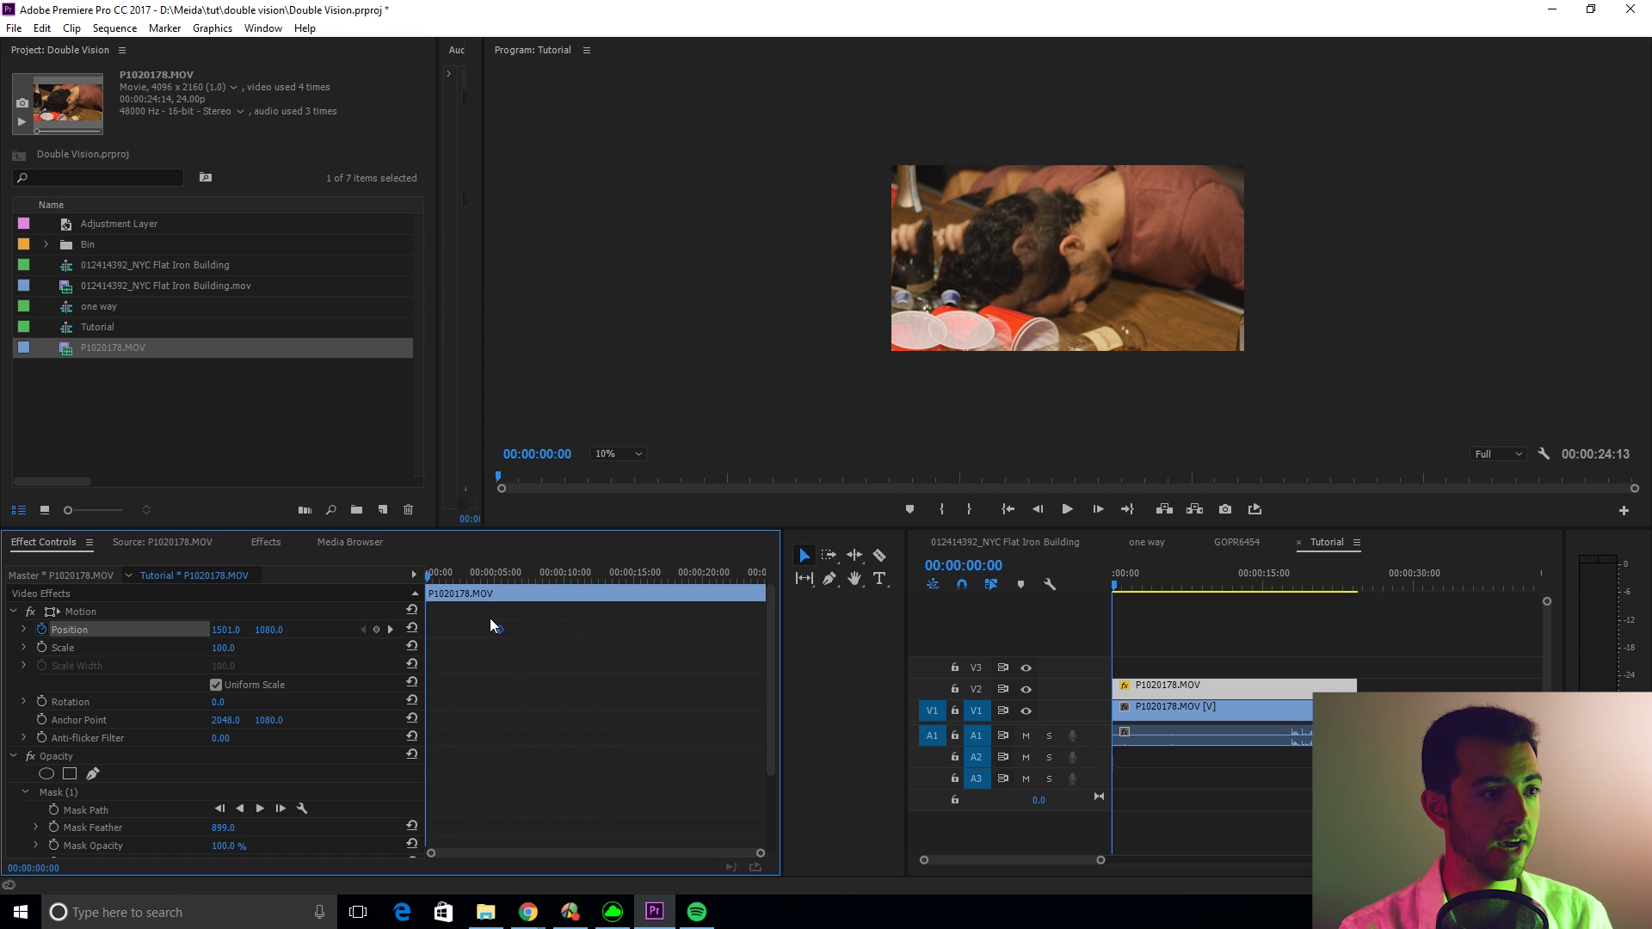
{"action": "left_click", "coordinate": [405, 632]}
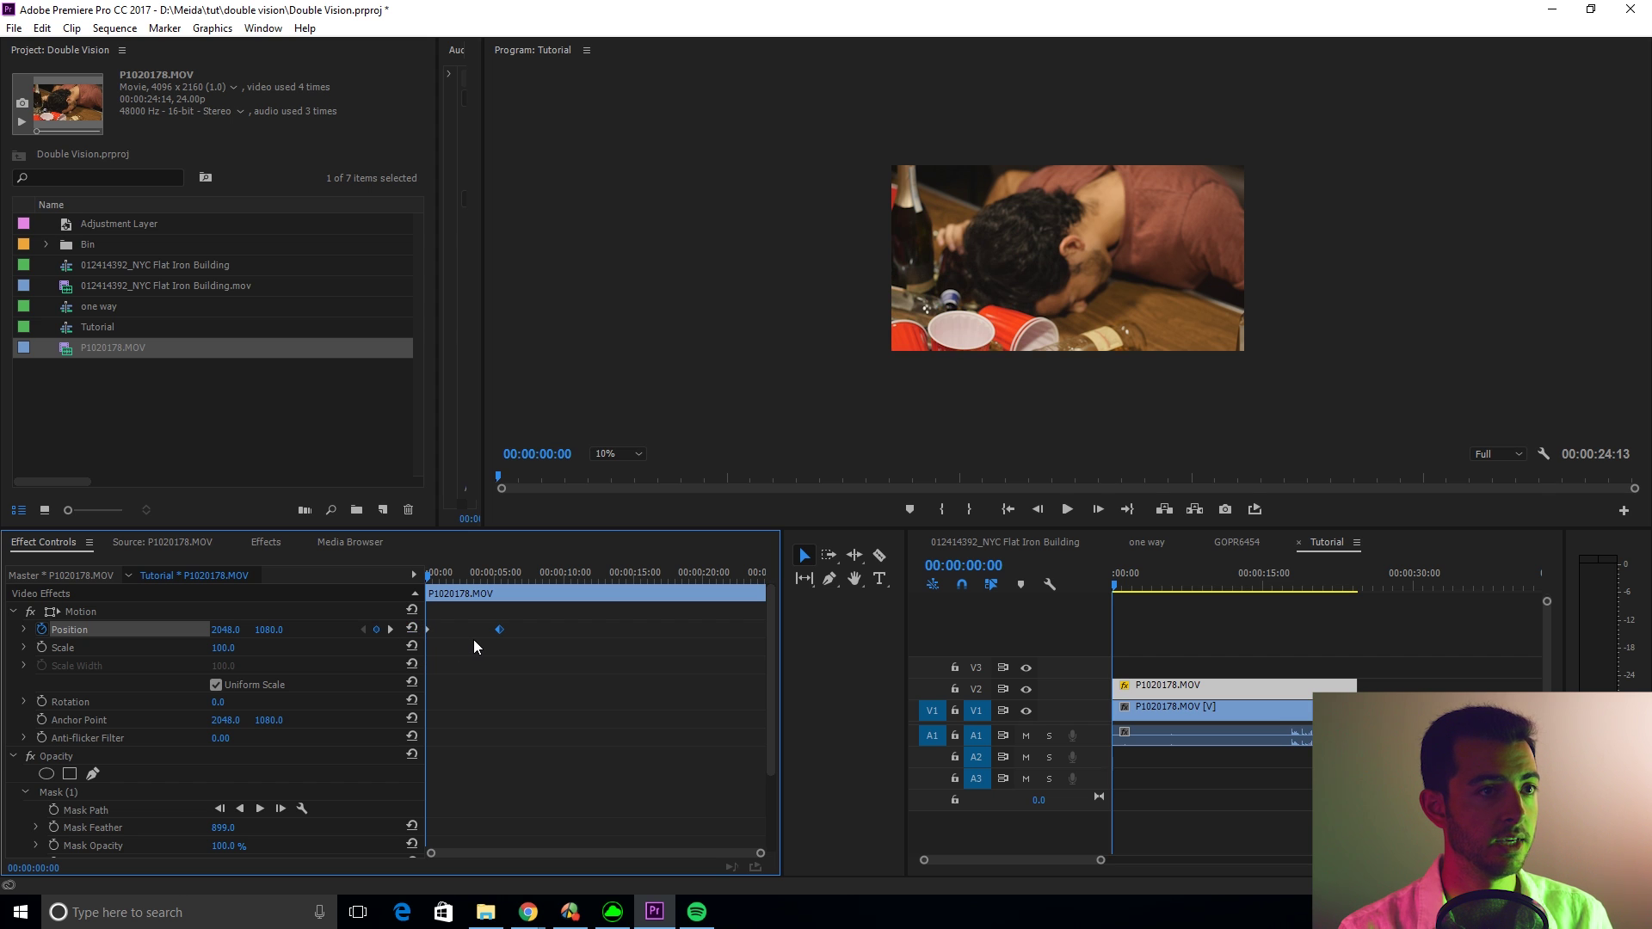
Add a Position keyframe with the default value at 00:00:22:07 and play the animation from the start
{"action": "key", "text": "space"}
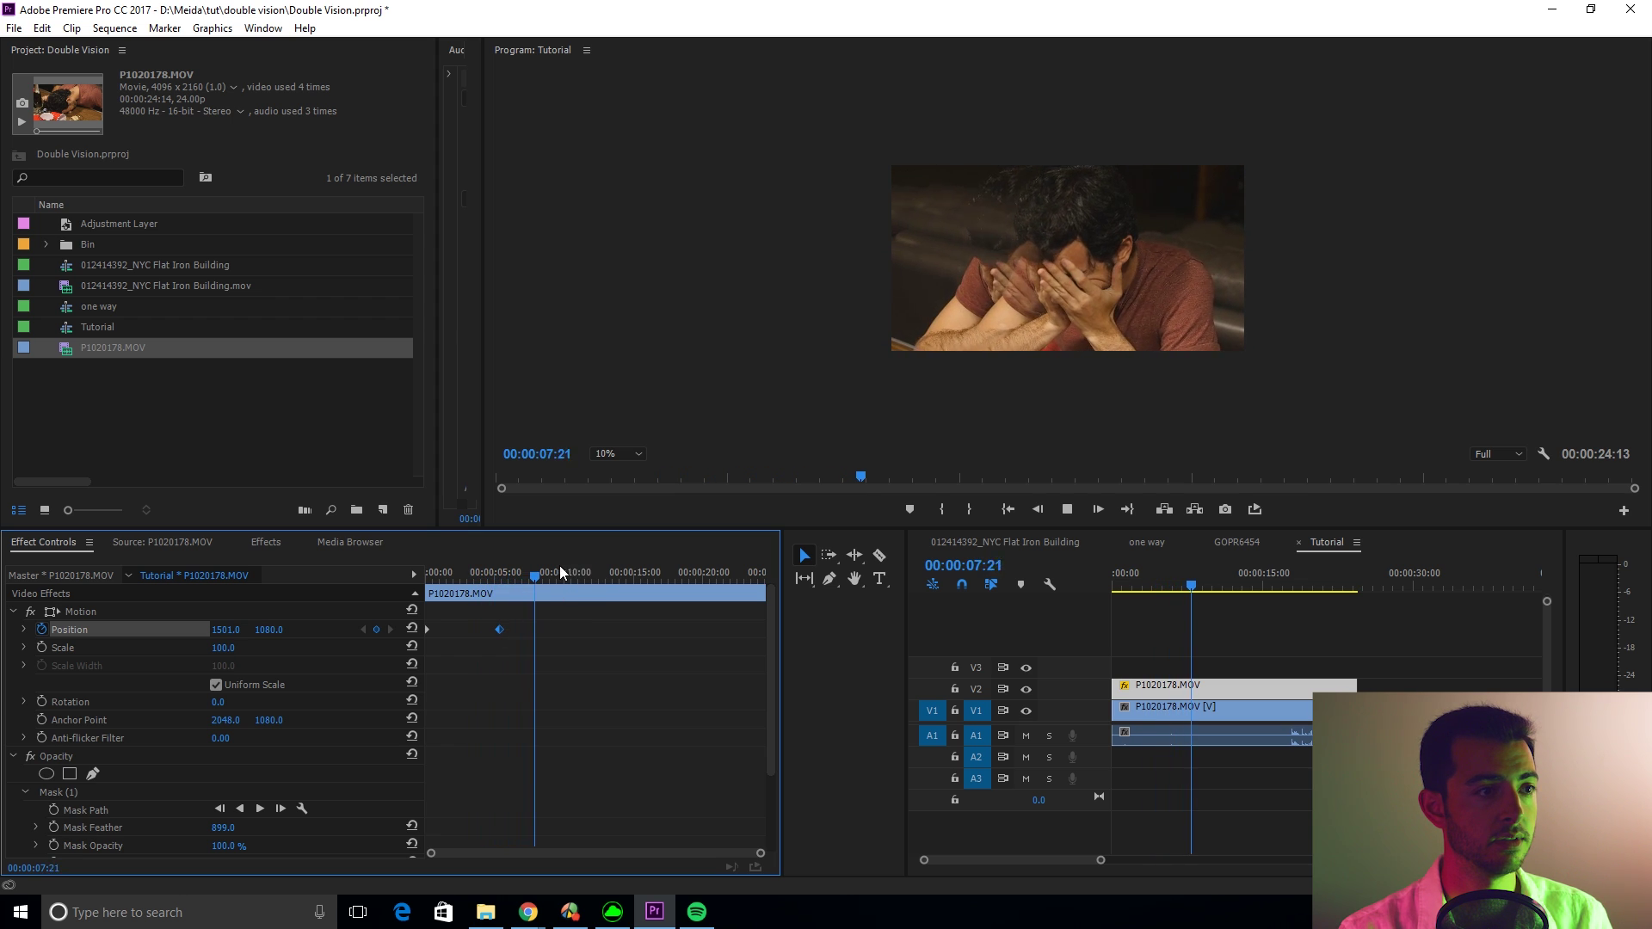
{"action": "left_click_drag", "start_coordinate": [544, 576], "coordinate": [736, 595]}
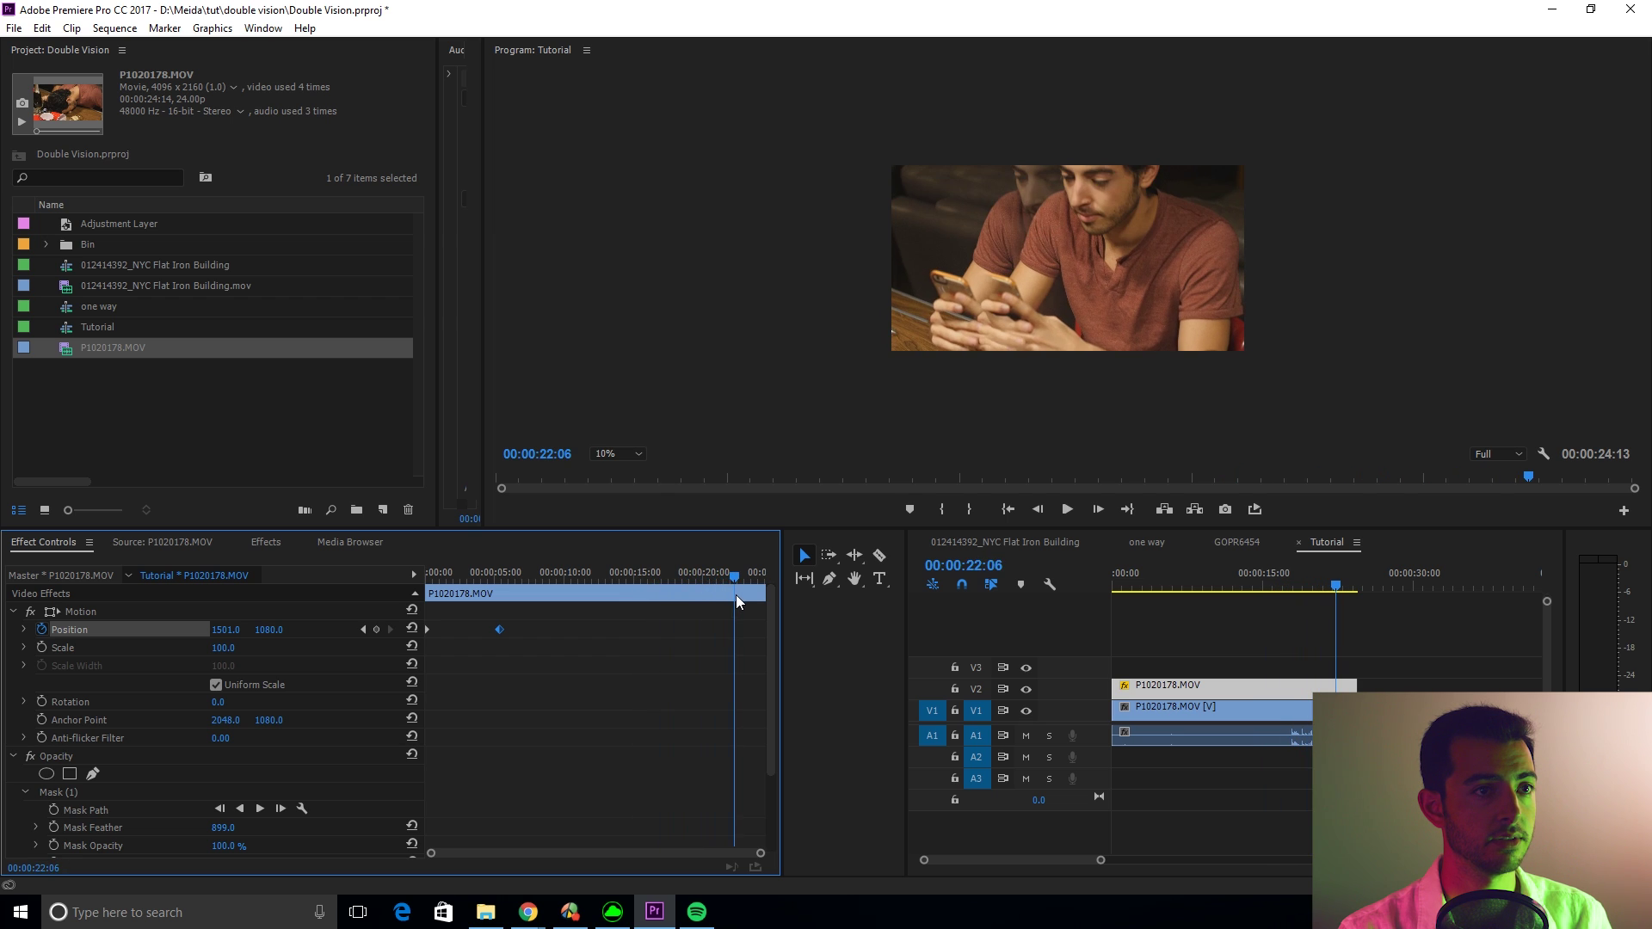
{"action": "left_click", "coordinate": [414, 629]}
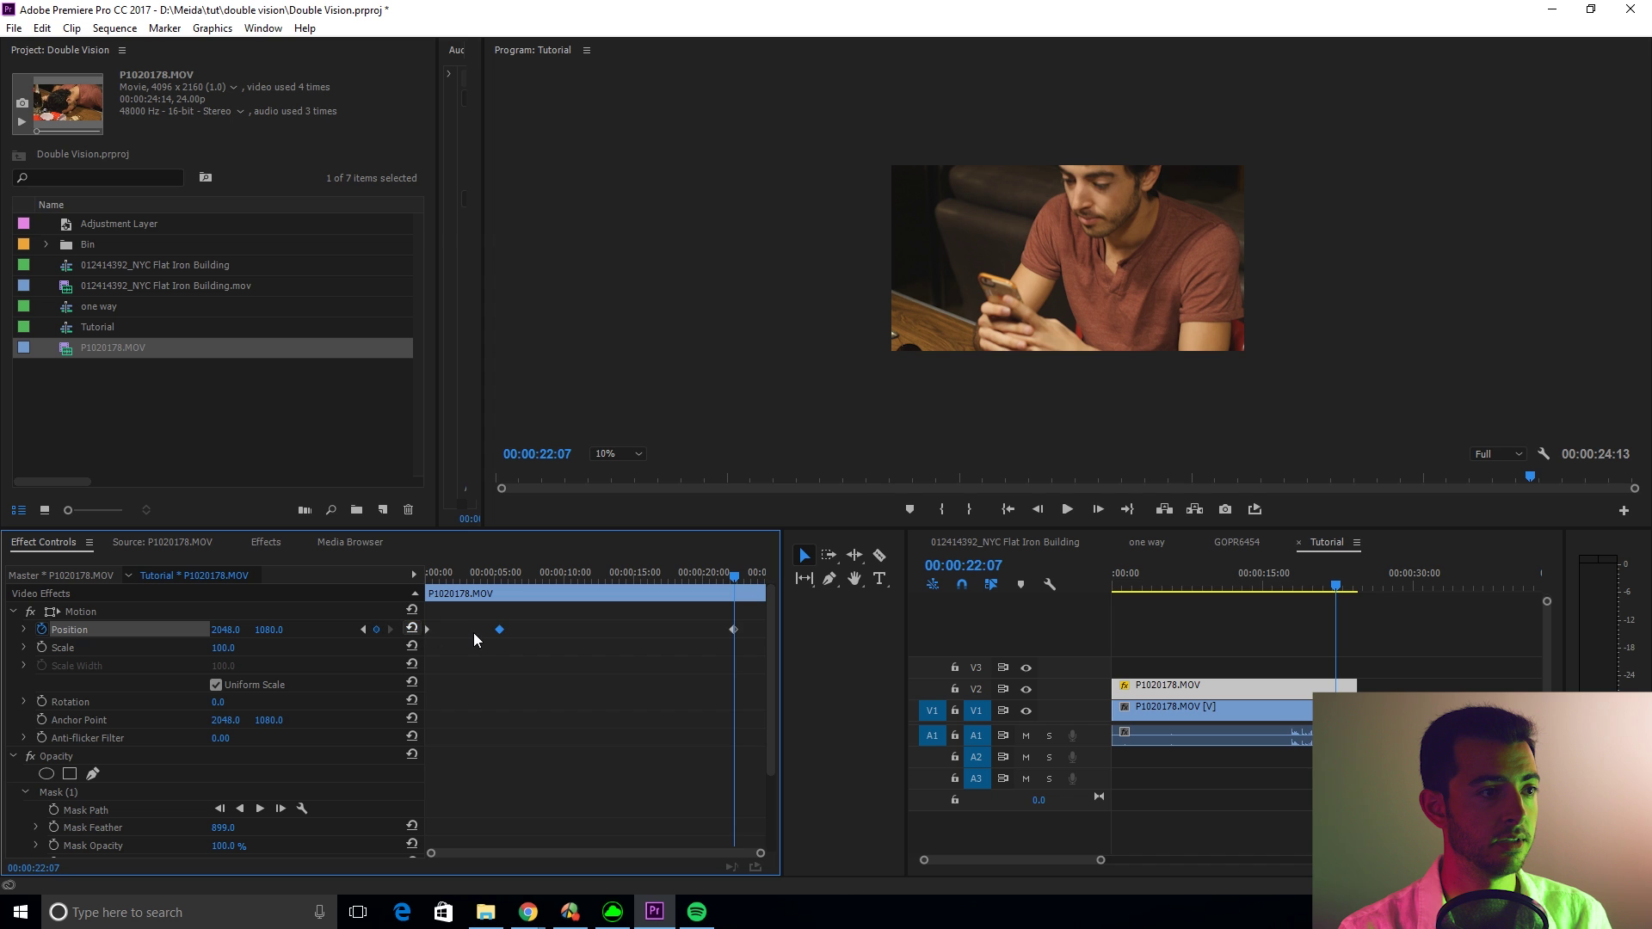
{"action": "key", "text": "Home"}
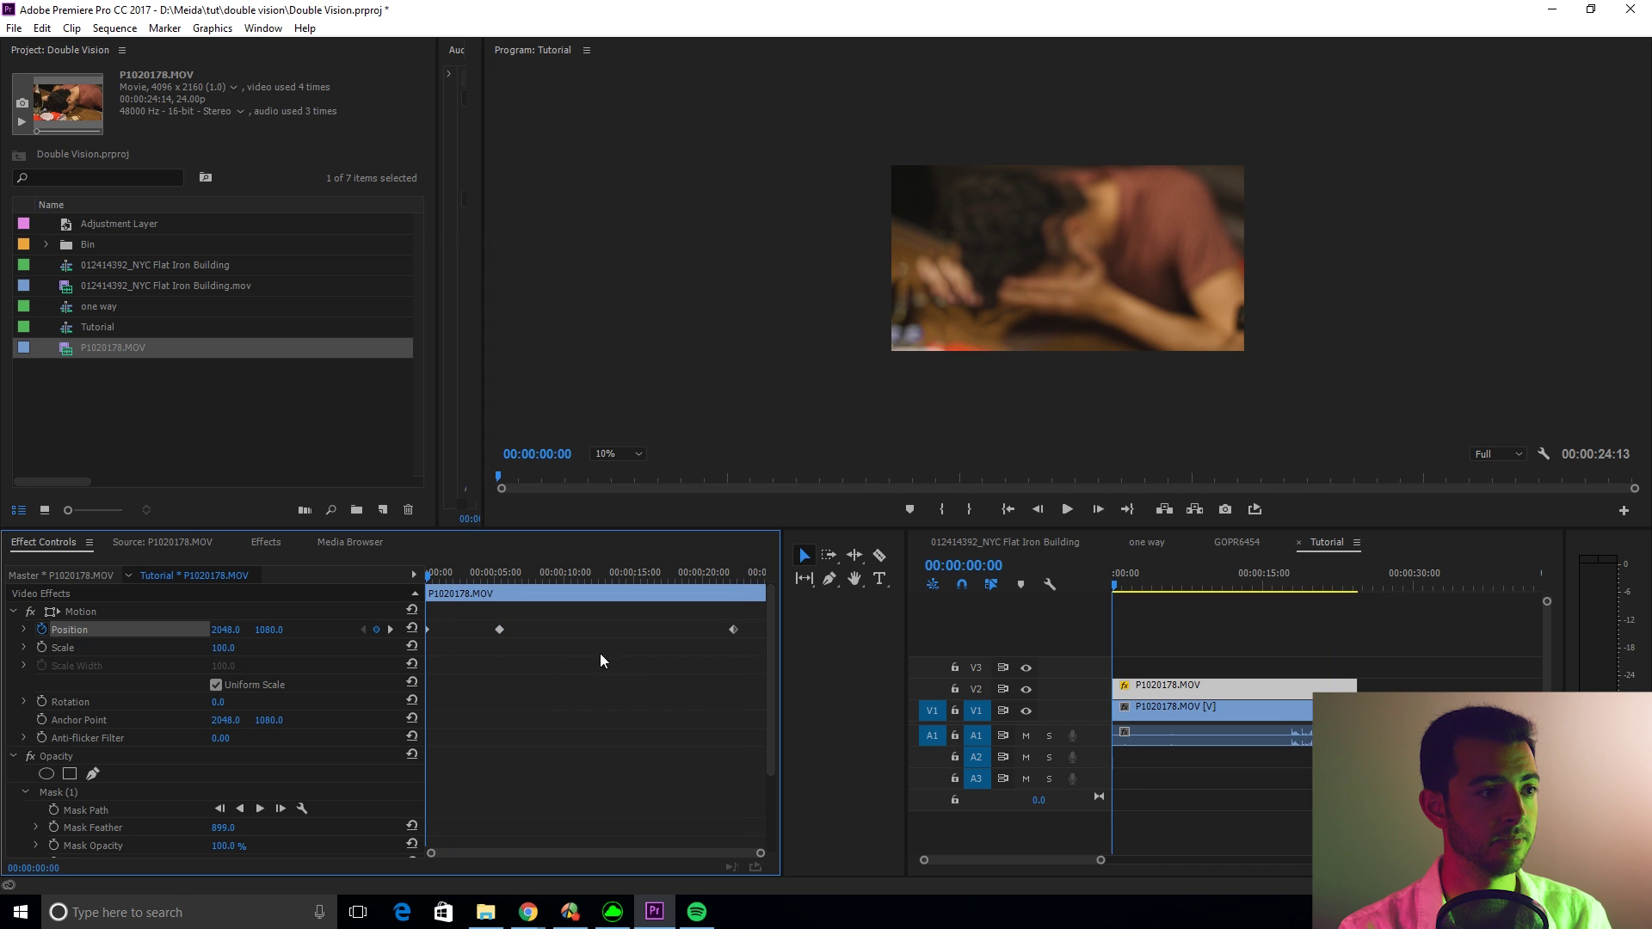
{"action": "key", "text": "space"}
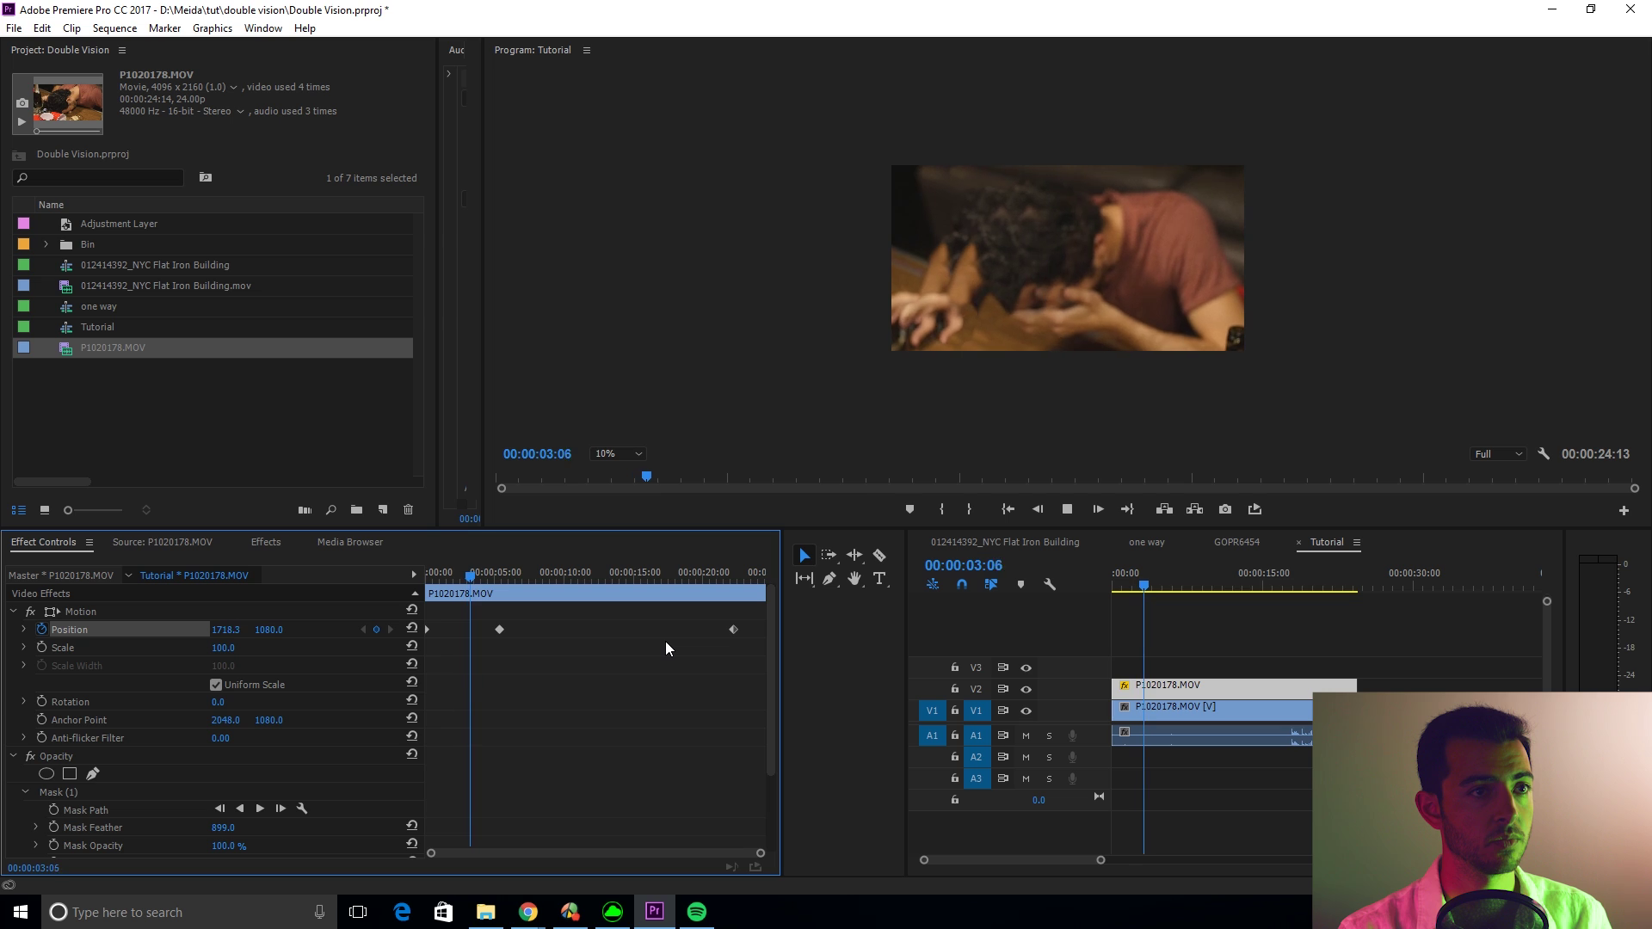
Set the middle Position keyframe's horizontal value to 992 and move that keyframe to about 8 seconds
{"action": "left_click", "coordinate": [501, 577]}
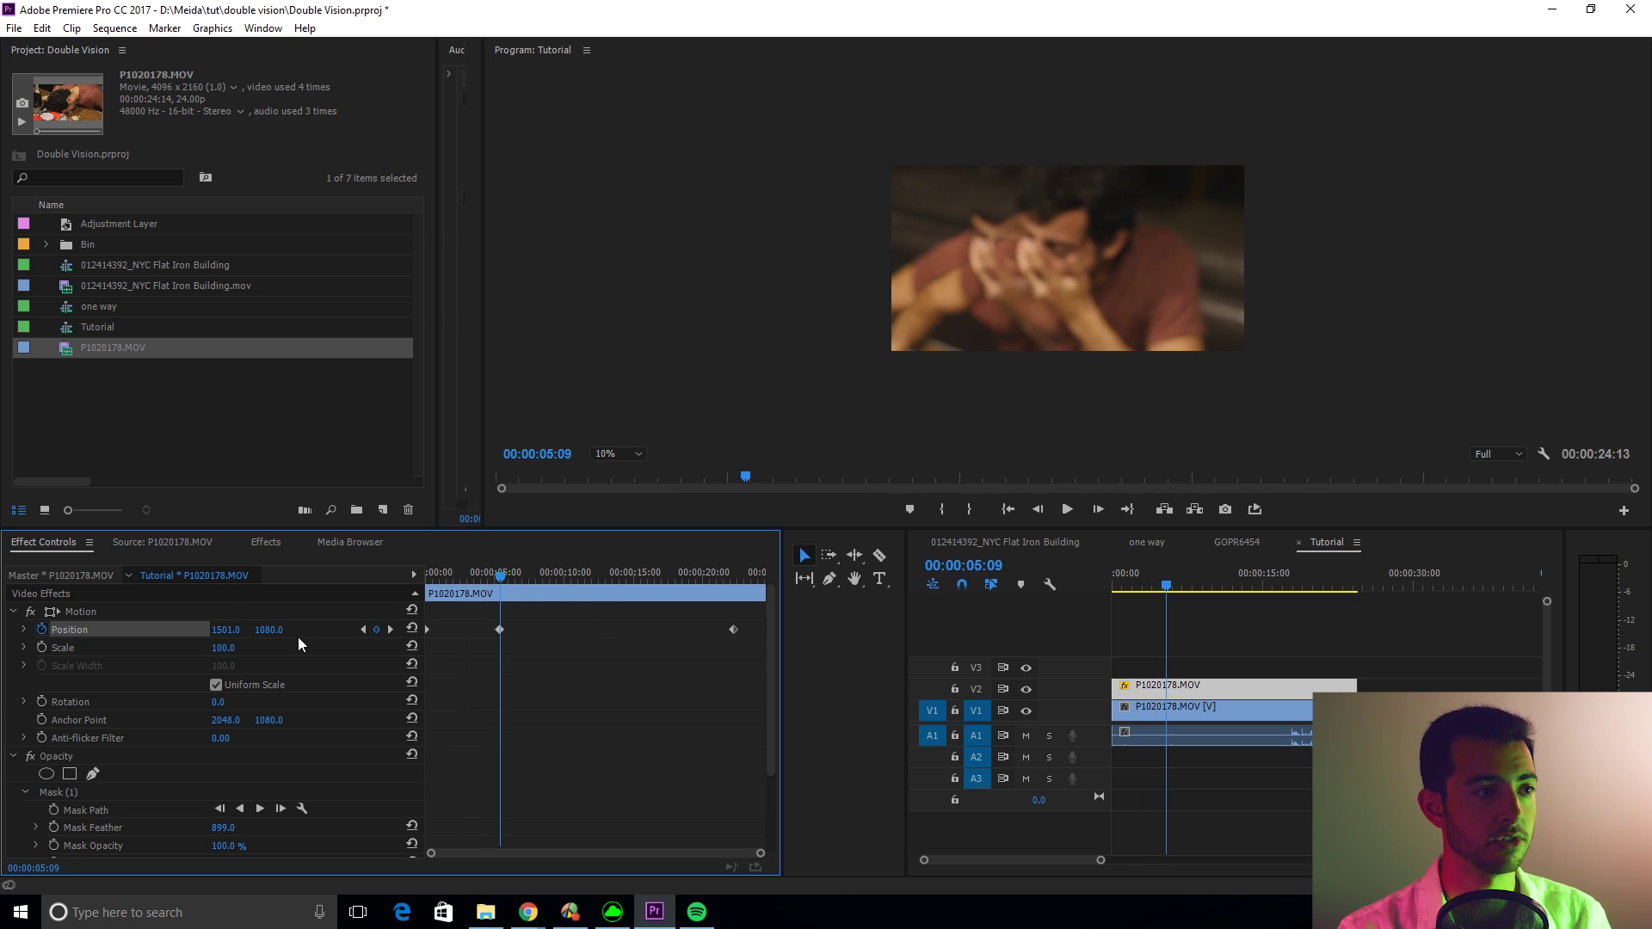
{"action": "left_click_drag", "start_coordinate": [230, 631], "coordinate": [24, 631]}
{"action": "left_click", "coordinate": [499, 630]}
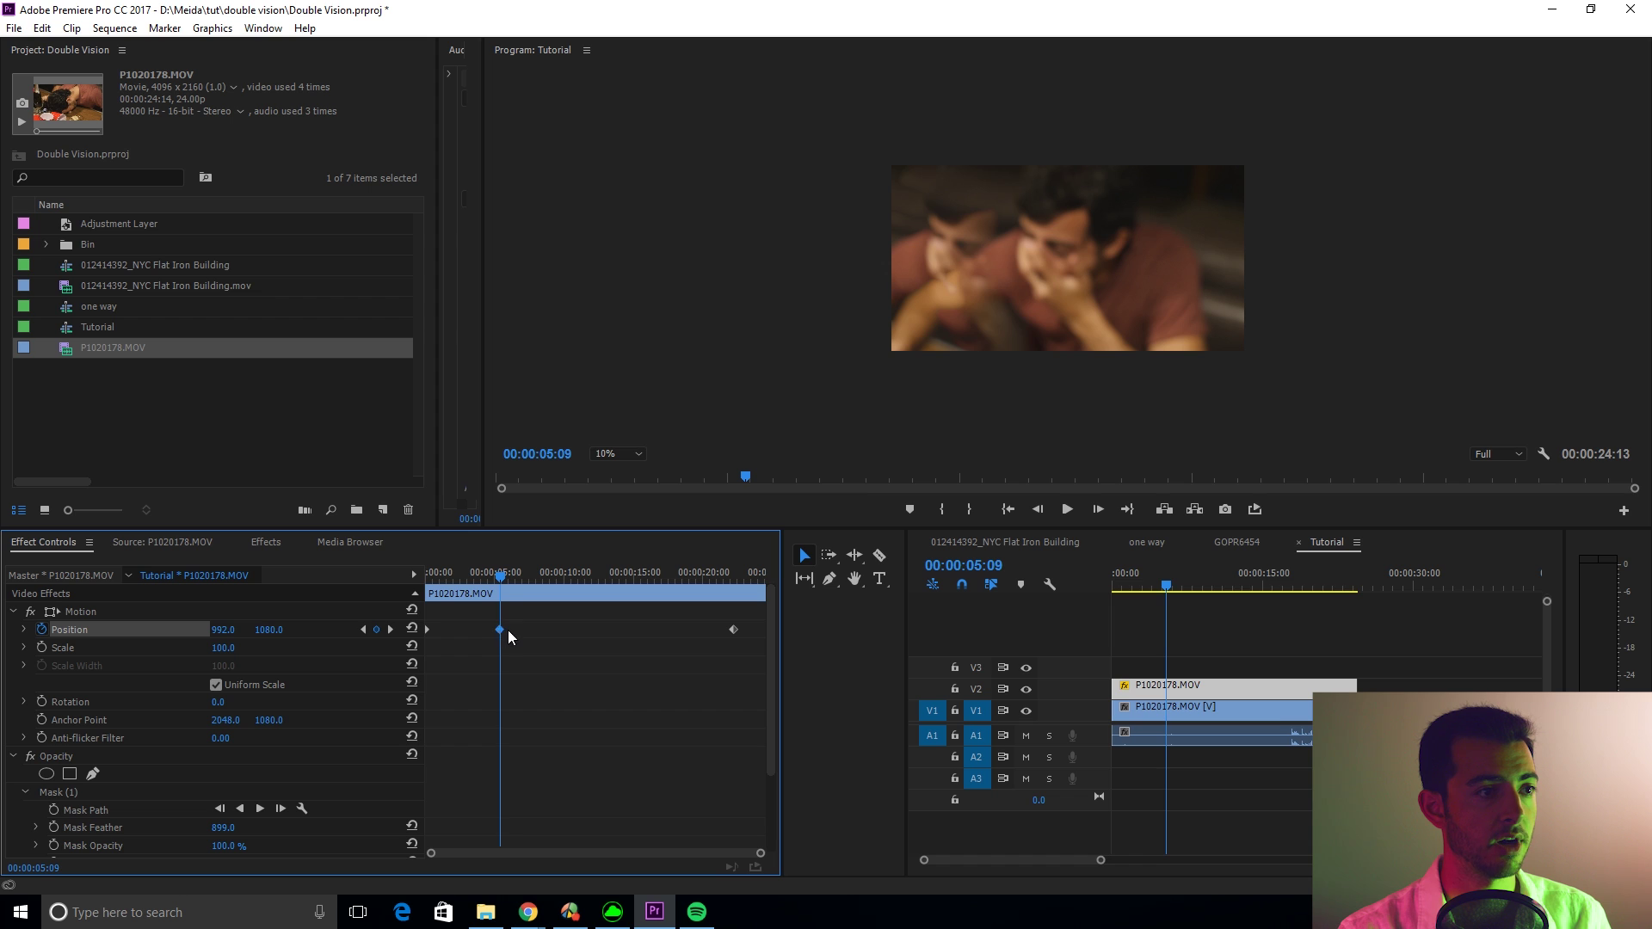
{"action": "left_click_drag", "start_coordinate": [507, 629], "coordinate": [548, 635]}
Play the sequence from the start to check the revised position animation, then return near the beginning
{"action": "key", "text": "Home"}
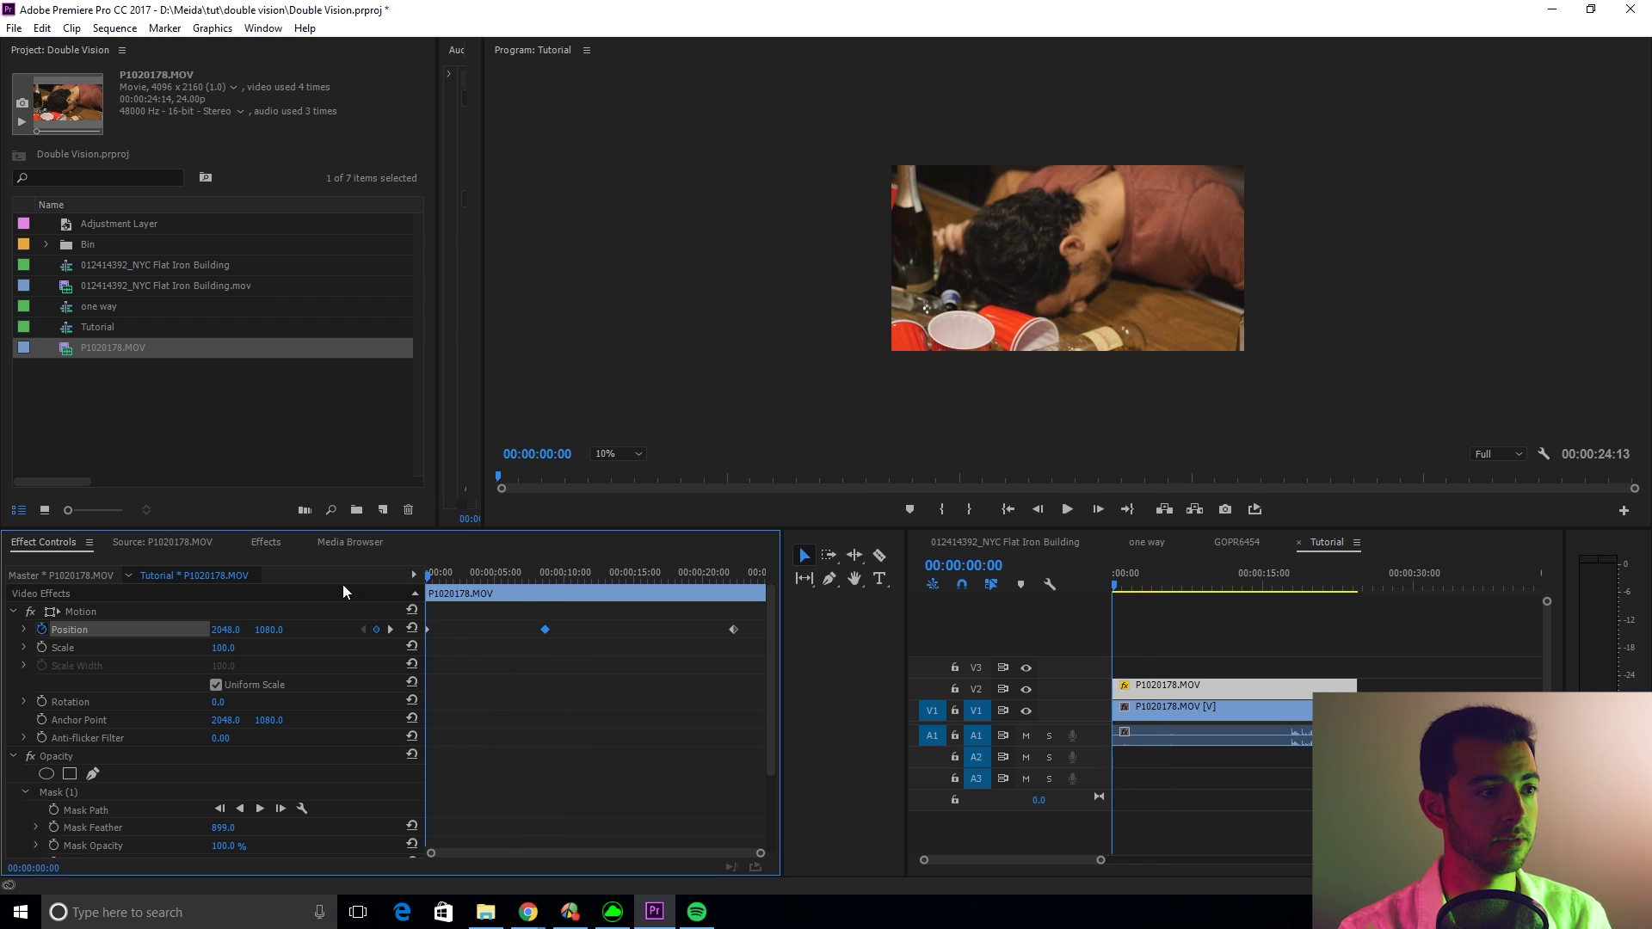
{"action": "key", "text": "space"}
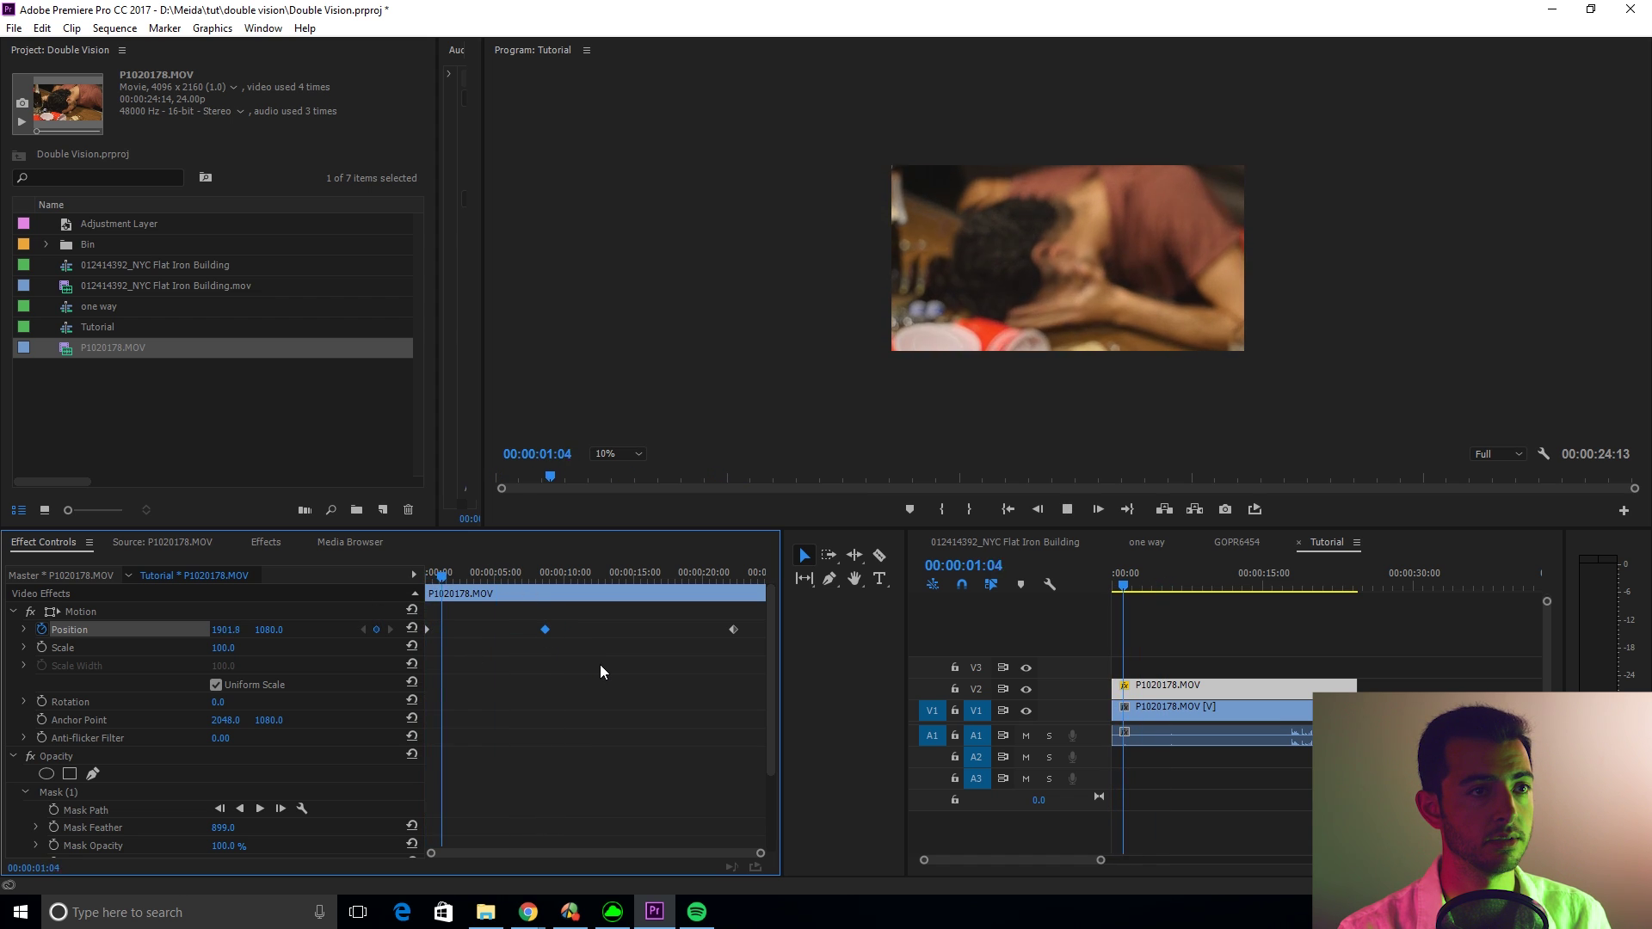
{"action": "left_click_drag", "start_coordinate": [526, 569], "coordinate": [428, 589]}
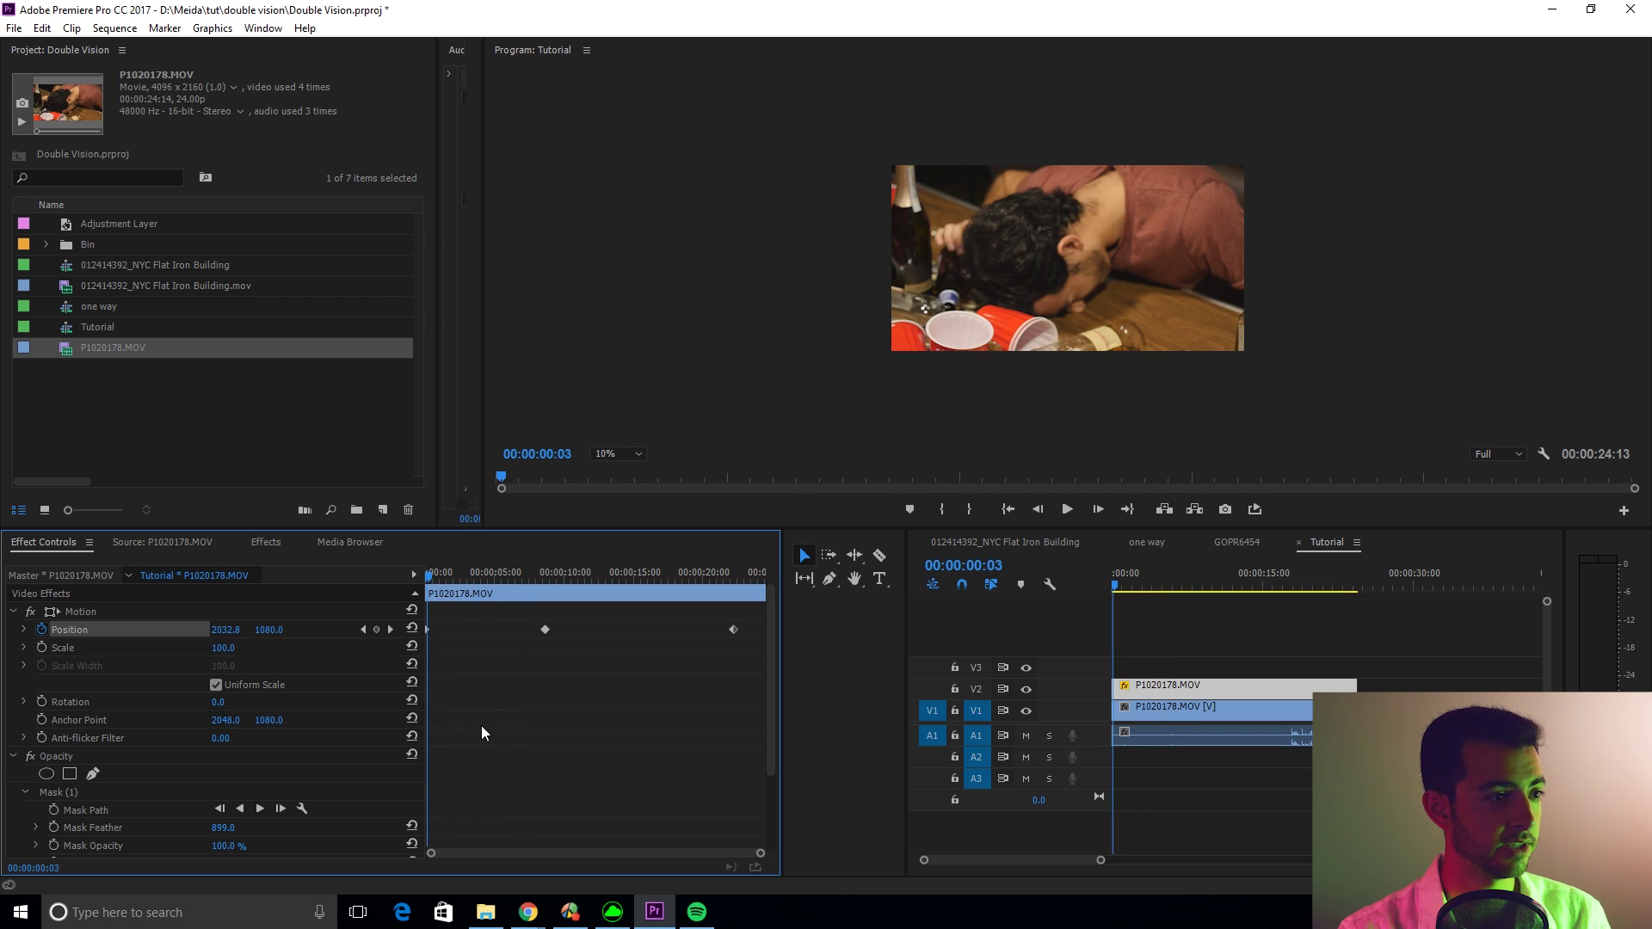
Create a new adjustment layer and place it on V3 at the start of the Tutorial sequence
{"action": "left_click", "coordinate": [24, 794]}
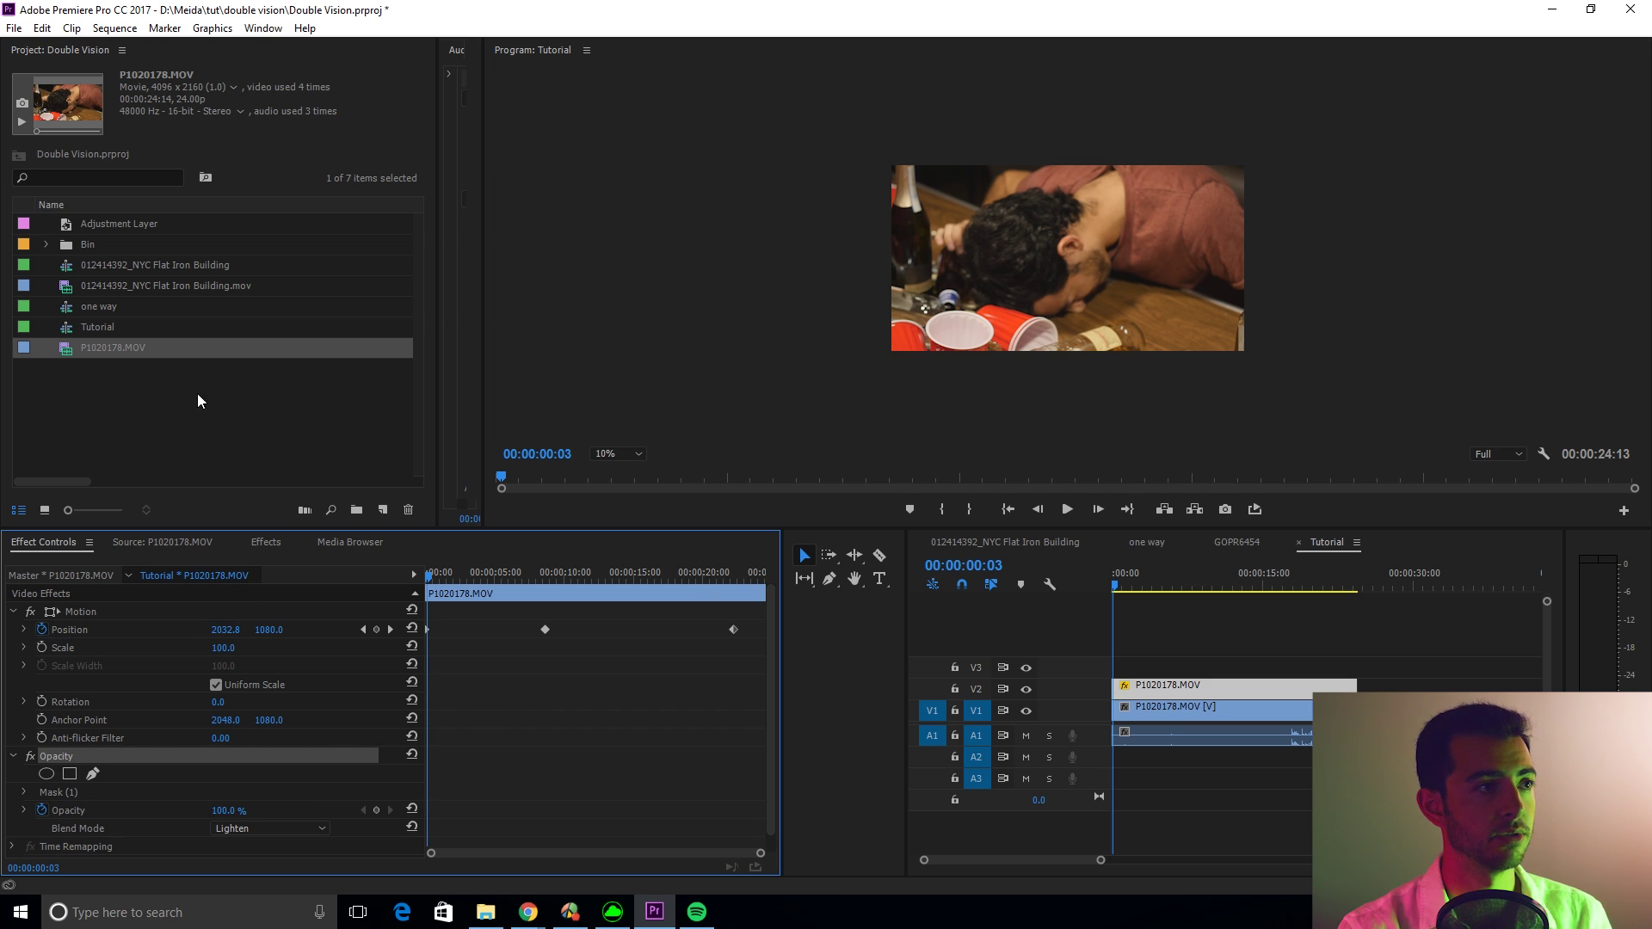
{"action": "left_click", "coordinate": [383, 509]}
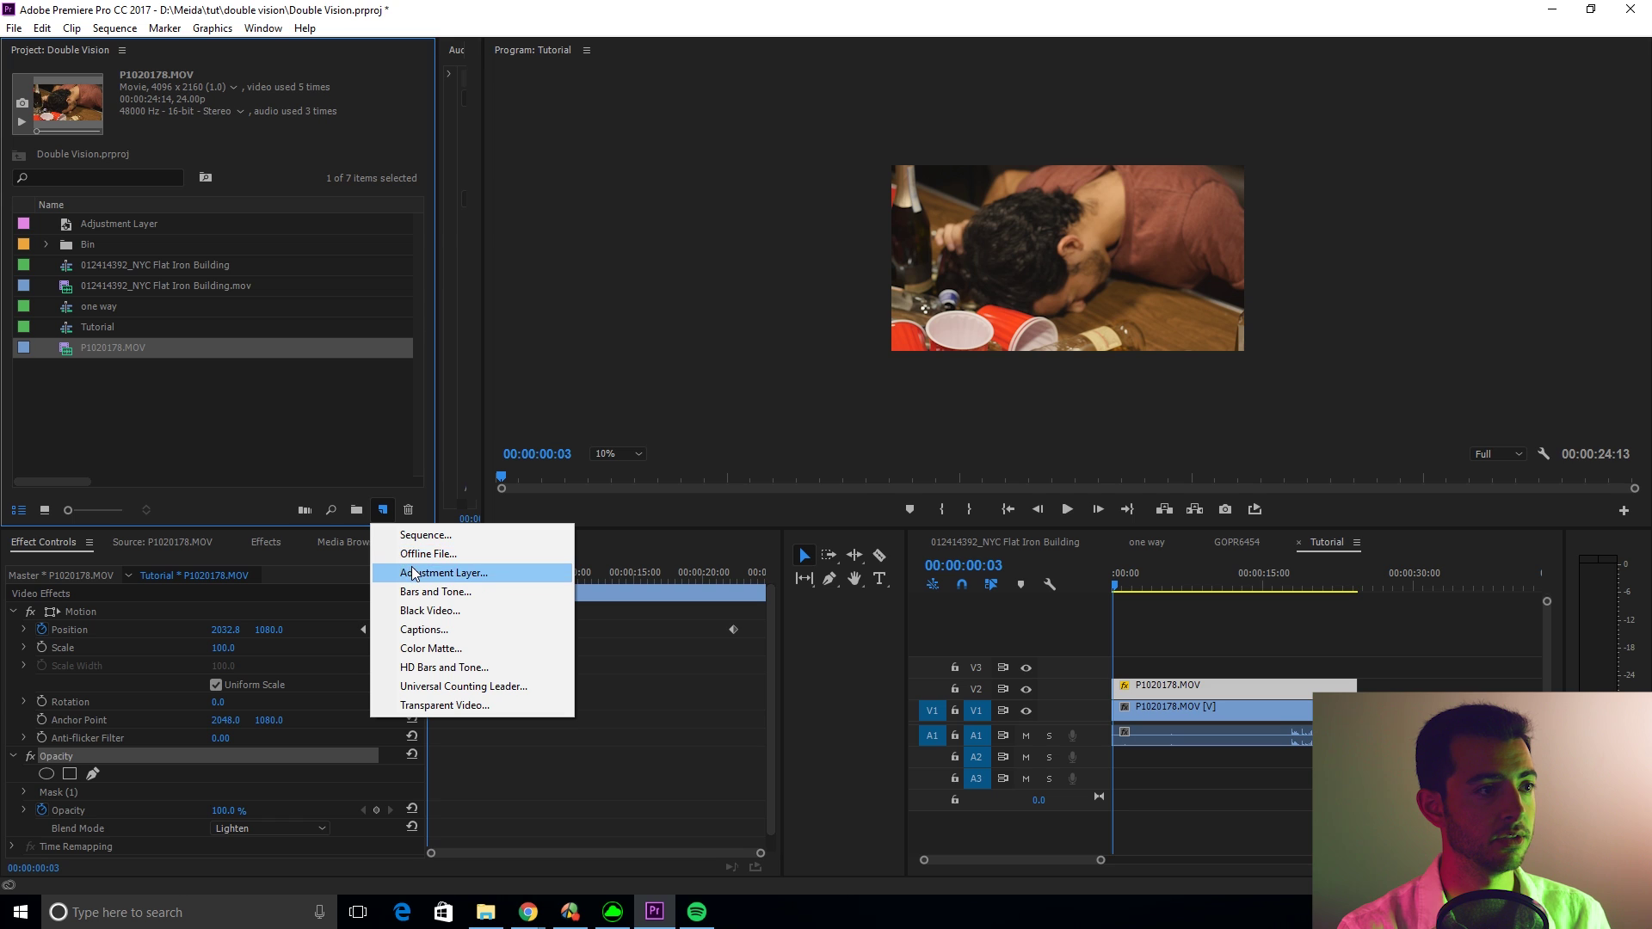
{"action": "left_click", "coordinate": [414, 573]}
{"action": "left_click", "coordinate": [827, 514]}
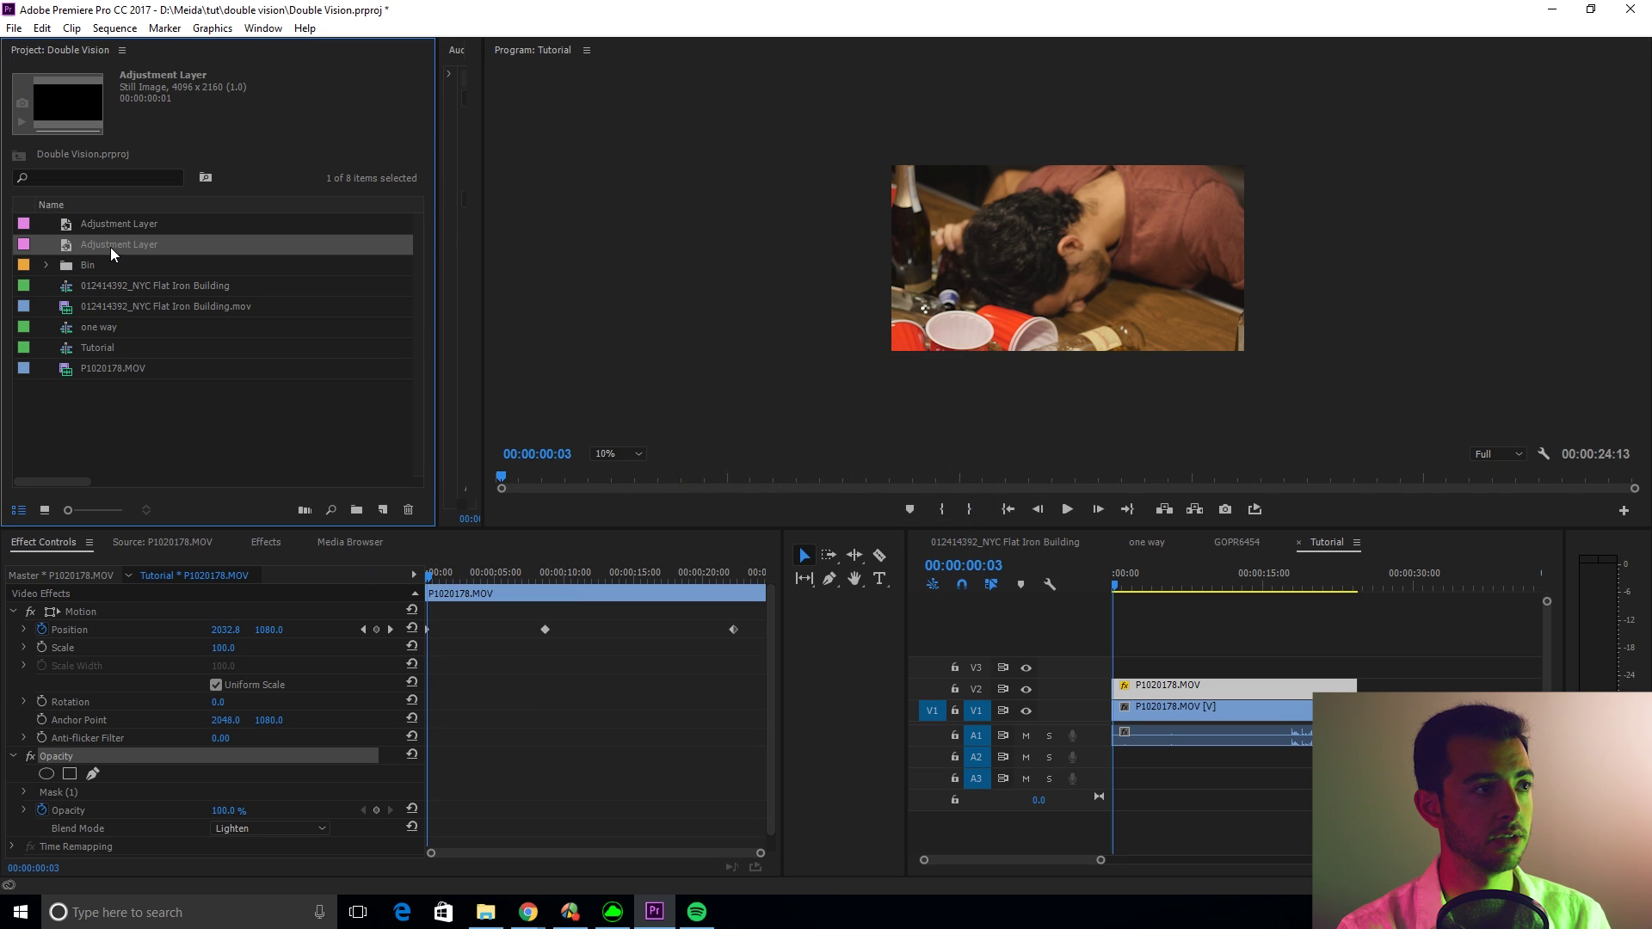
{"action": "left_click_drag", "start_coordinate": [894, 579], "coordinate": [1237, 669]}
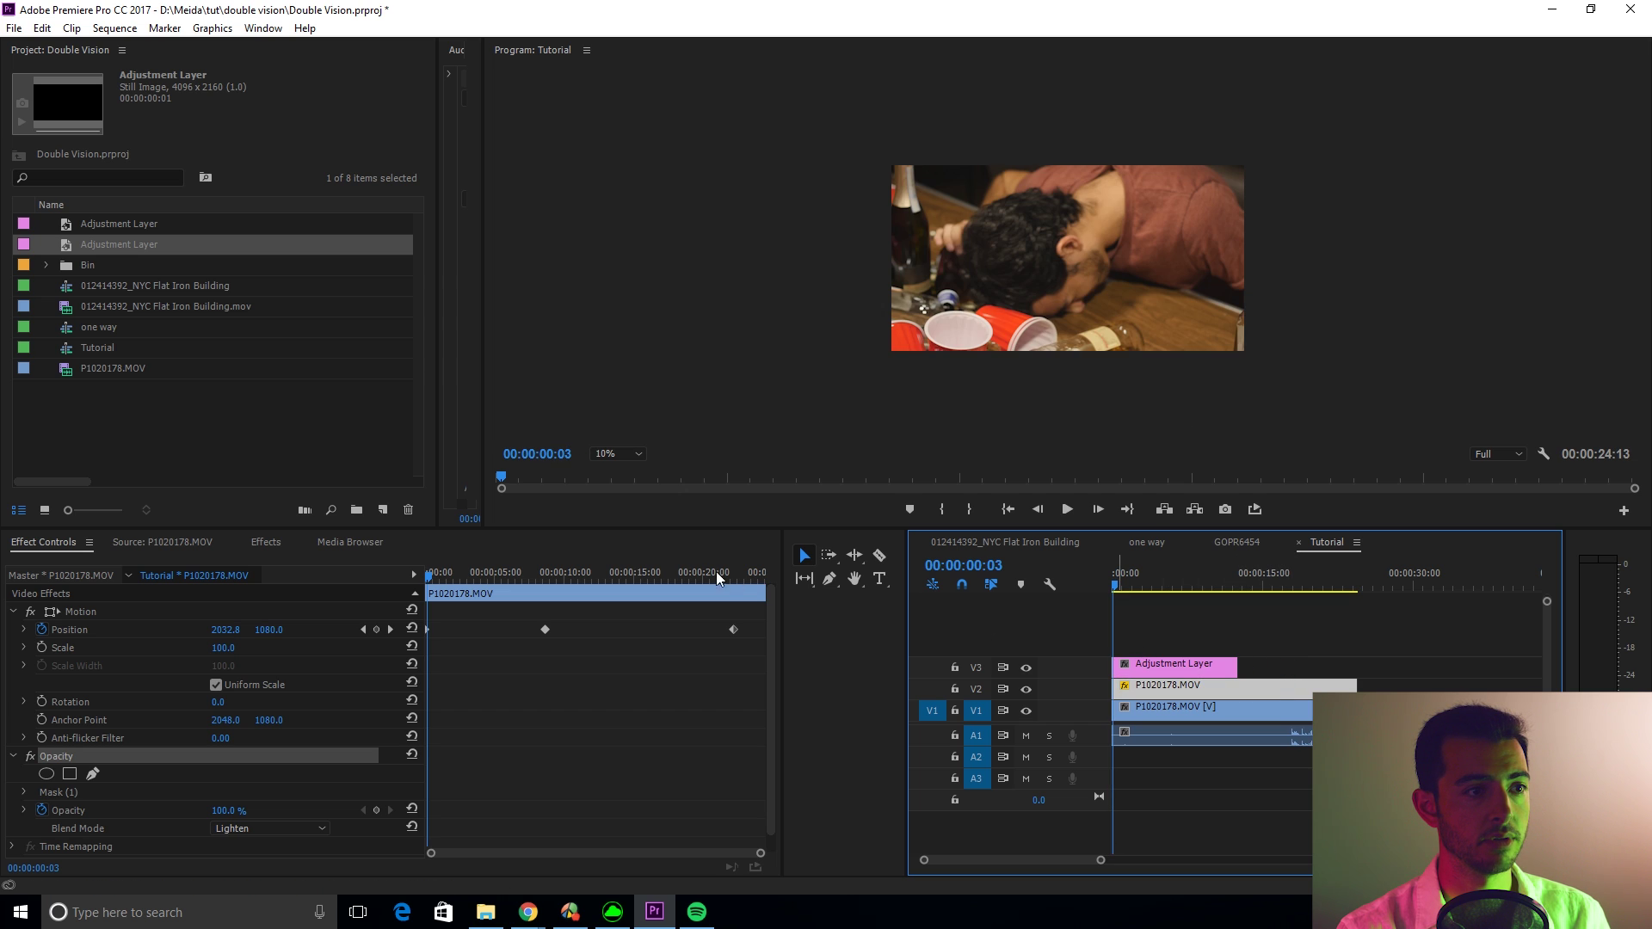
Extend the adjustment layer on V3 so that it ends at 00:00:22:07
{"action": "left_click", "coordinate": [712, 573]}
{"action": "left_click_drag", "start_coordinate": [714, 582], "coordinate": [734, 582]}
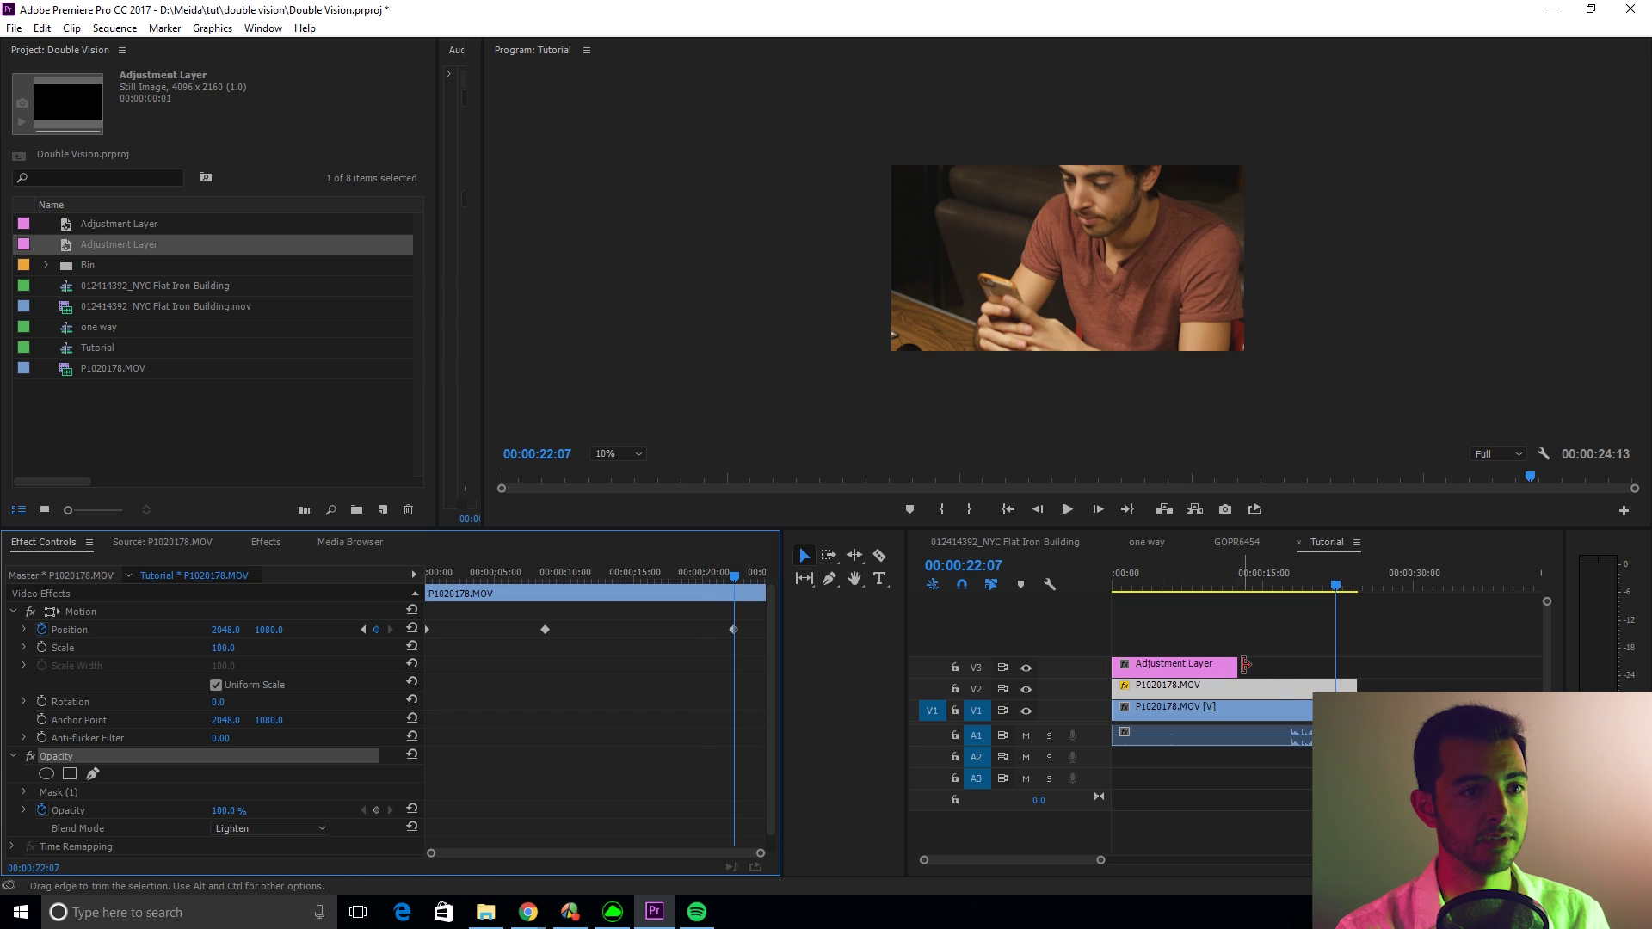
{"action": "left_click_drag", "start_coordinate": [1238, 667], "coordinate": [1335, 669]}
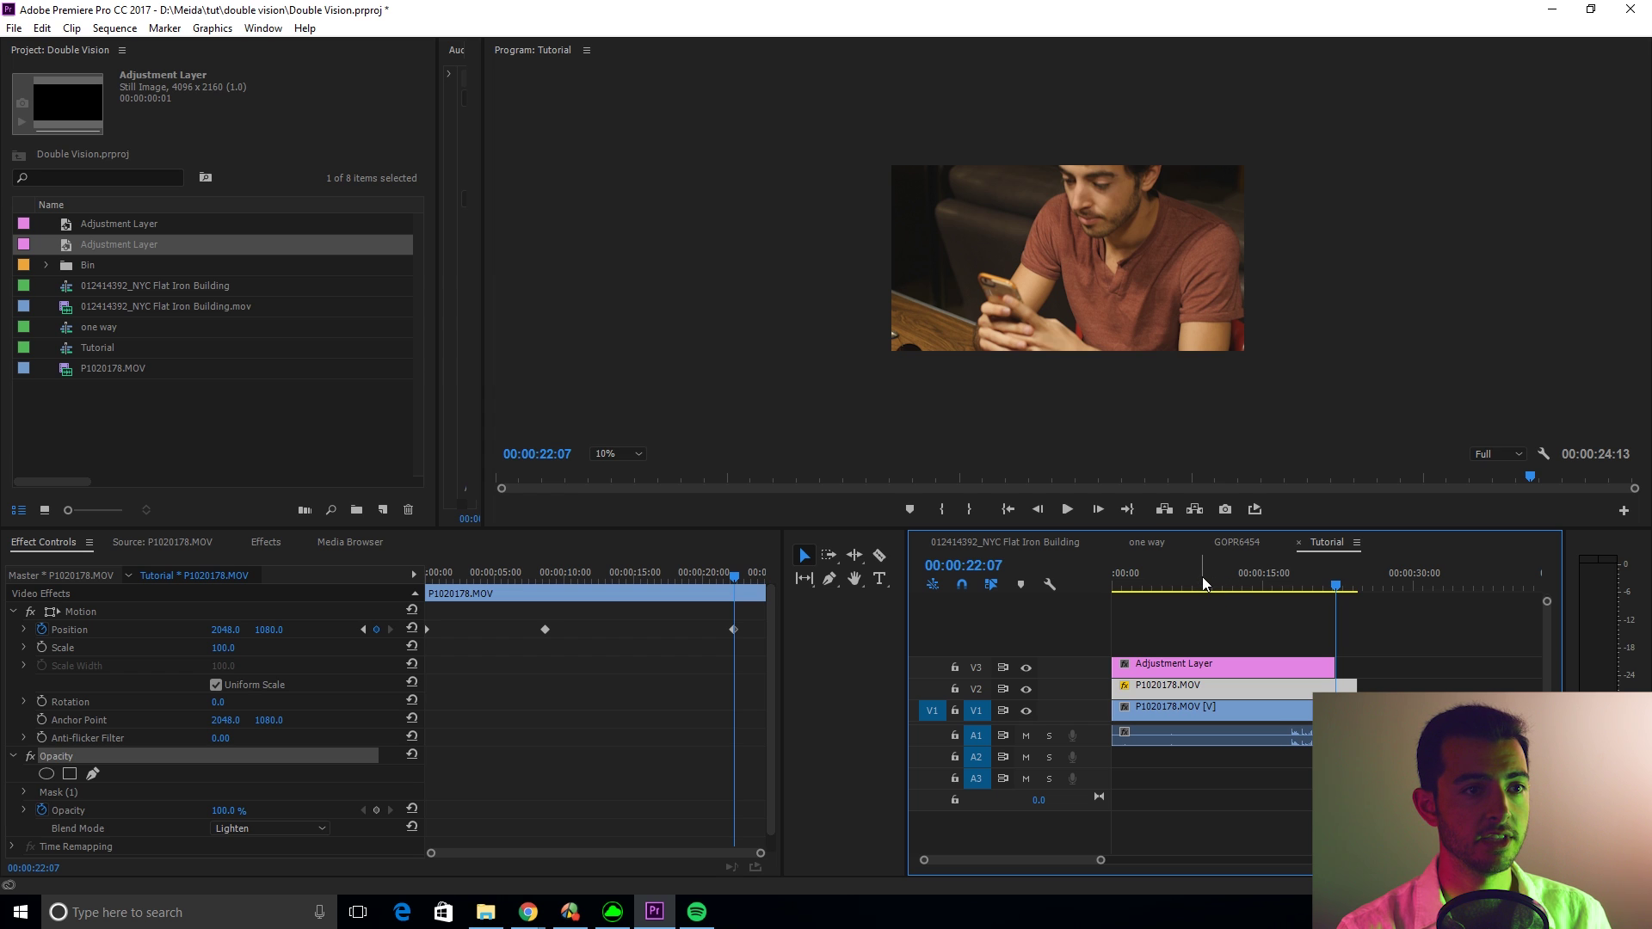
Return to the sequence start and apply the Gaussian Blur video effect to the V3 adjustment layer
{"action": "left_click_drag", "start_coordinate": [1203, 585], "coordinate": [1067, 586]}
{"action": "left_click", "coordinate": [1140, 664]}
{"action": "key", "text": "shift+7"}
{"action": "type", "text": "gaus"}
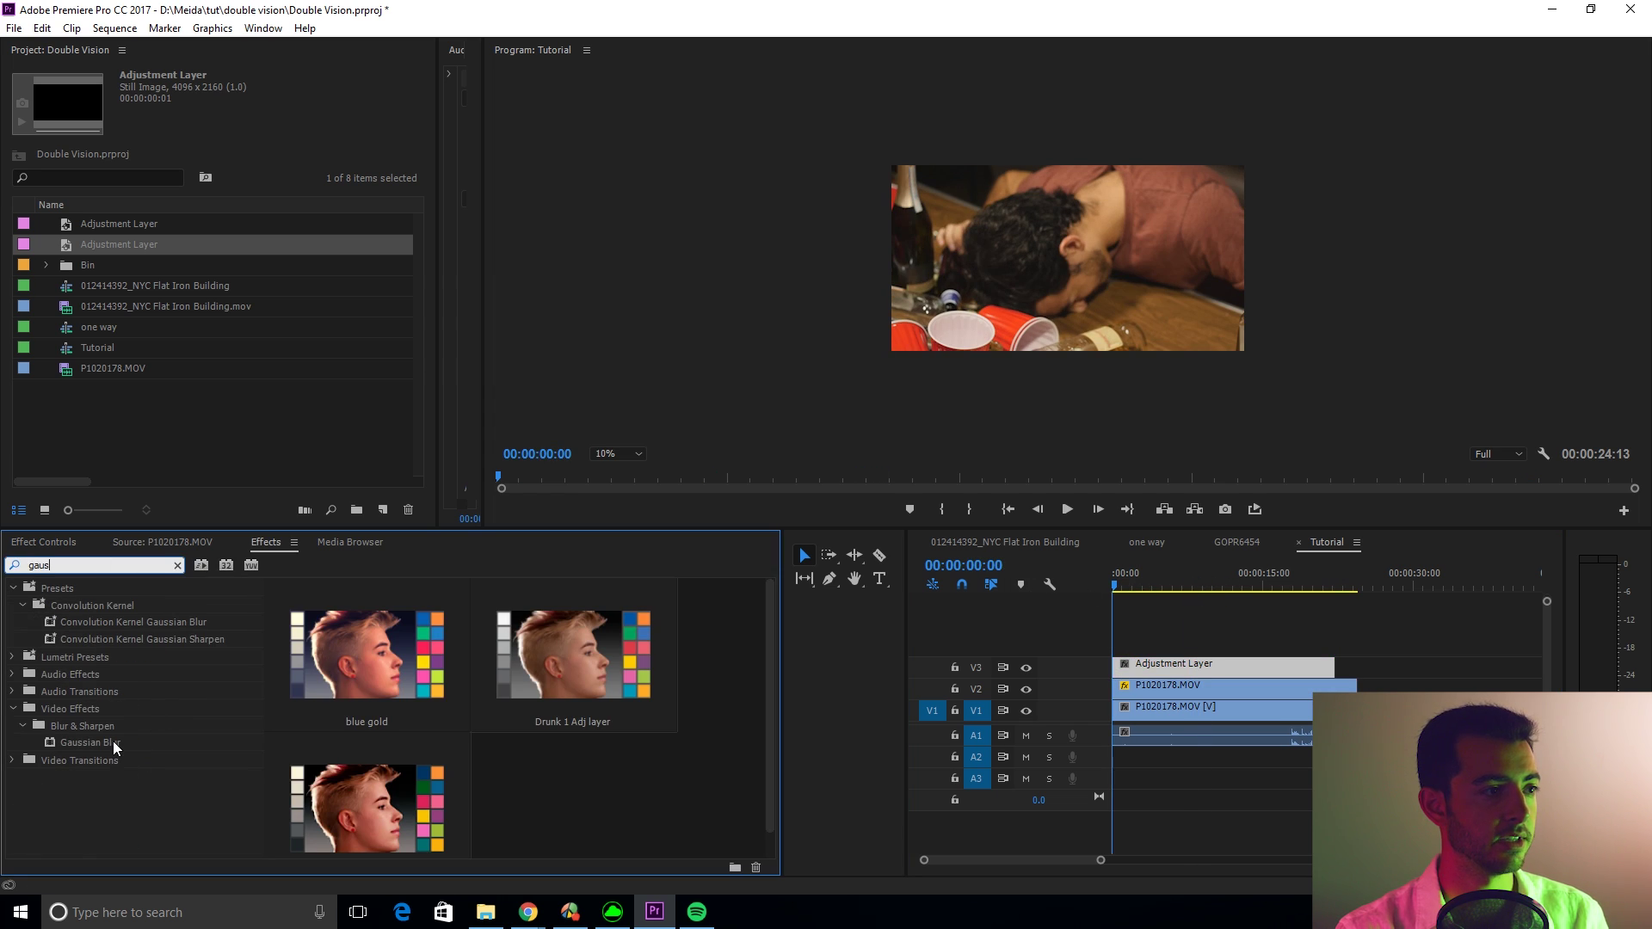
{"action": "left_click_drag", "start_coordinate": [114, 747], "coordinate": [1170, 672]}
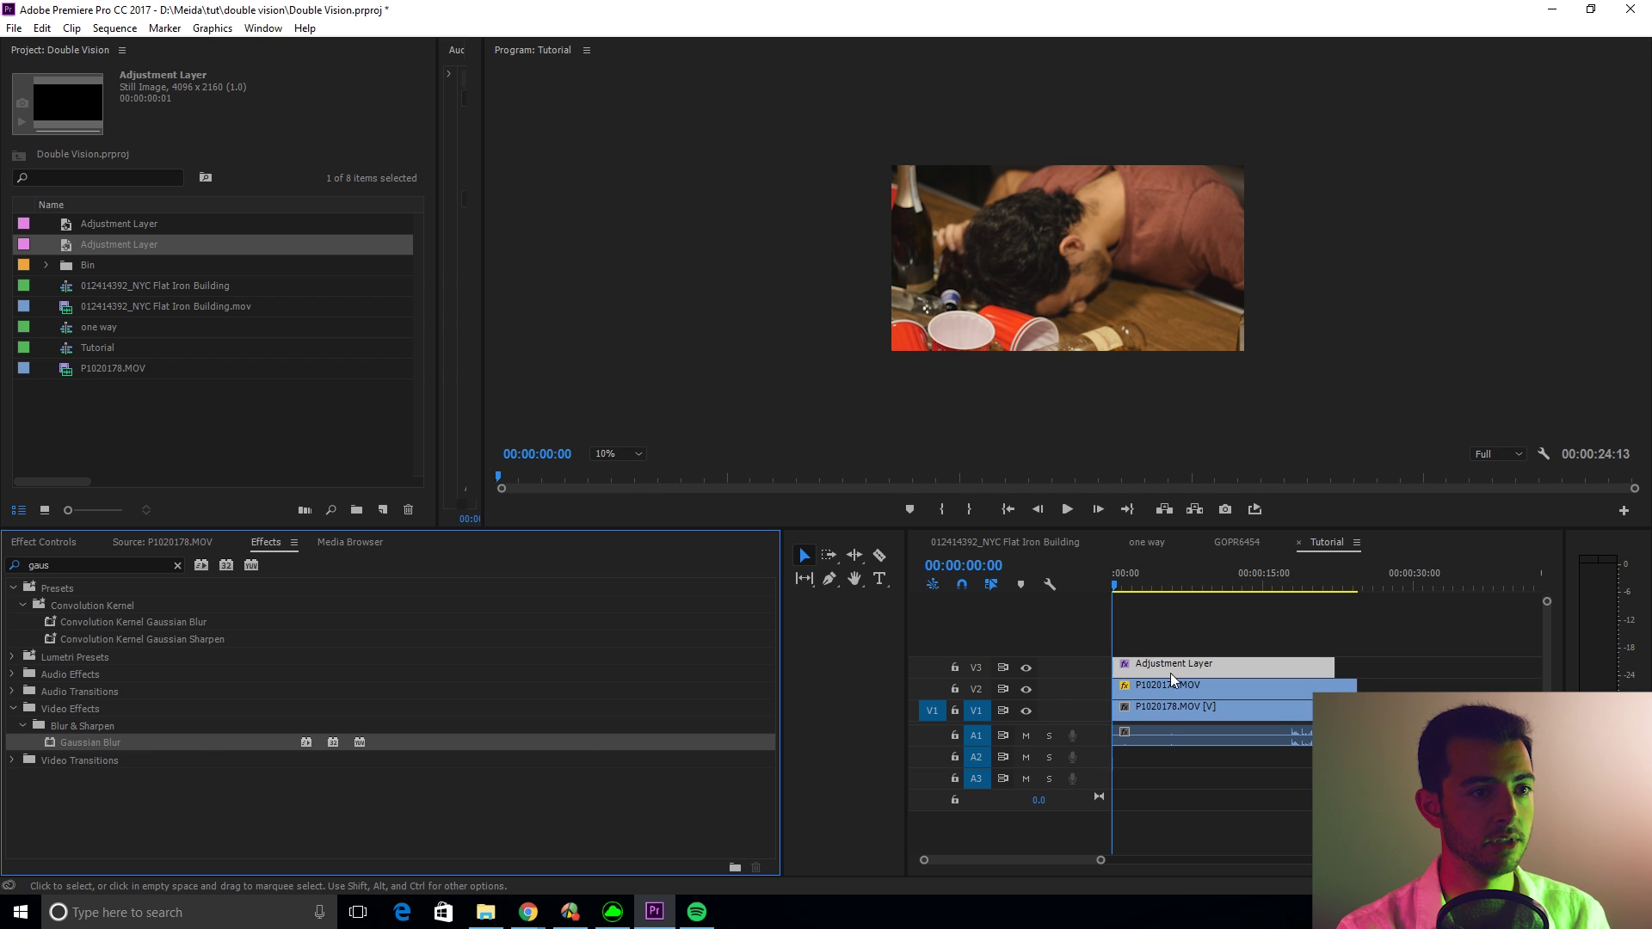
Keyframe the Gaussian Blur's Blurriness at 0 at the sequence start and at 148 at 00:00:02:04
{"action": "left_click", "coordinate": [39, 544]}
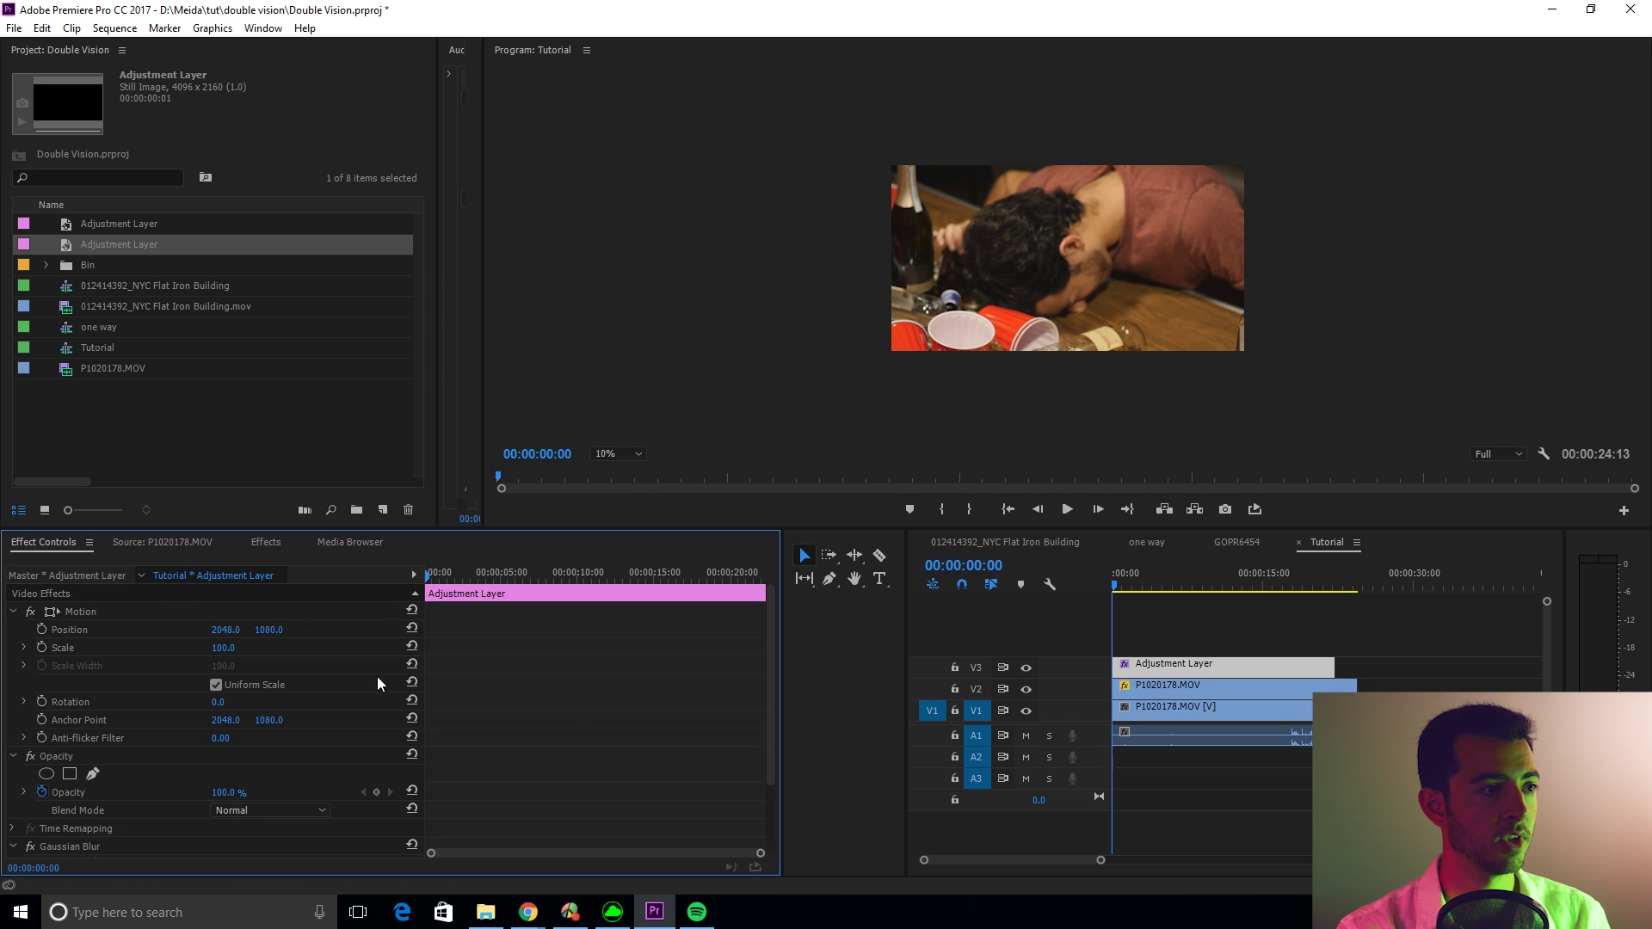
{"action": "scroll", "coordinate": [494, 695], "scroll_direction": "down", "scroll_amount": 3}
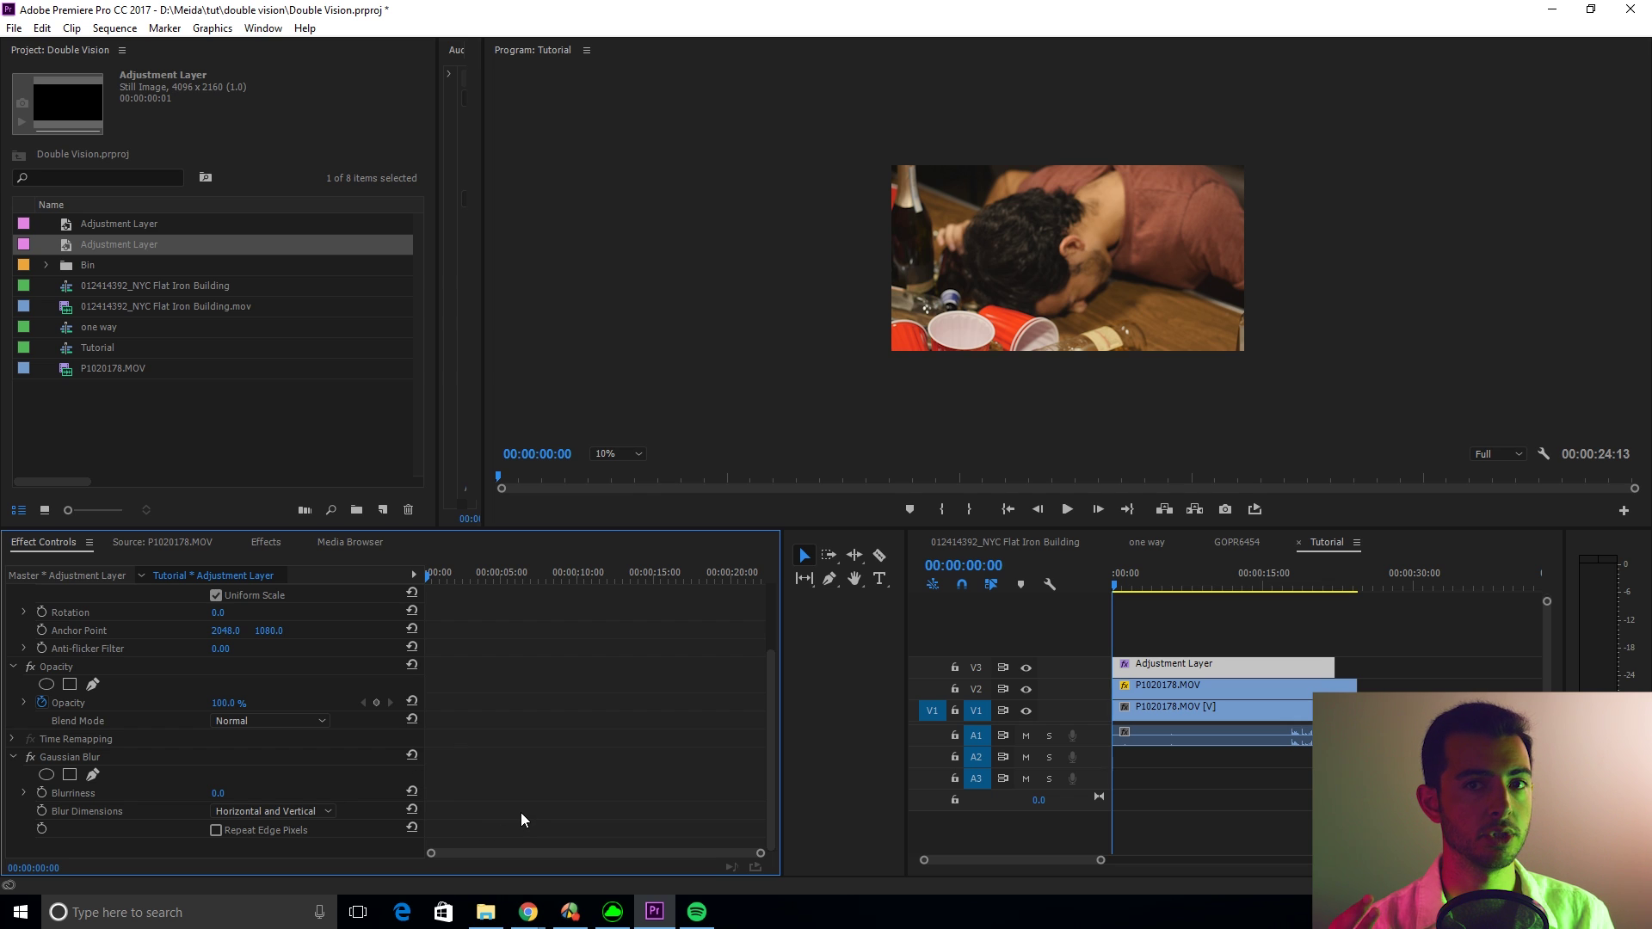
{"action": "left_click", "coordinate": [41, 792]}
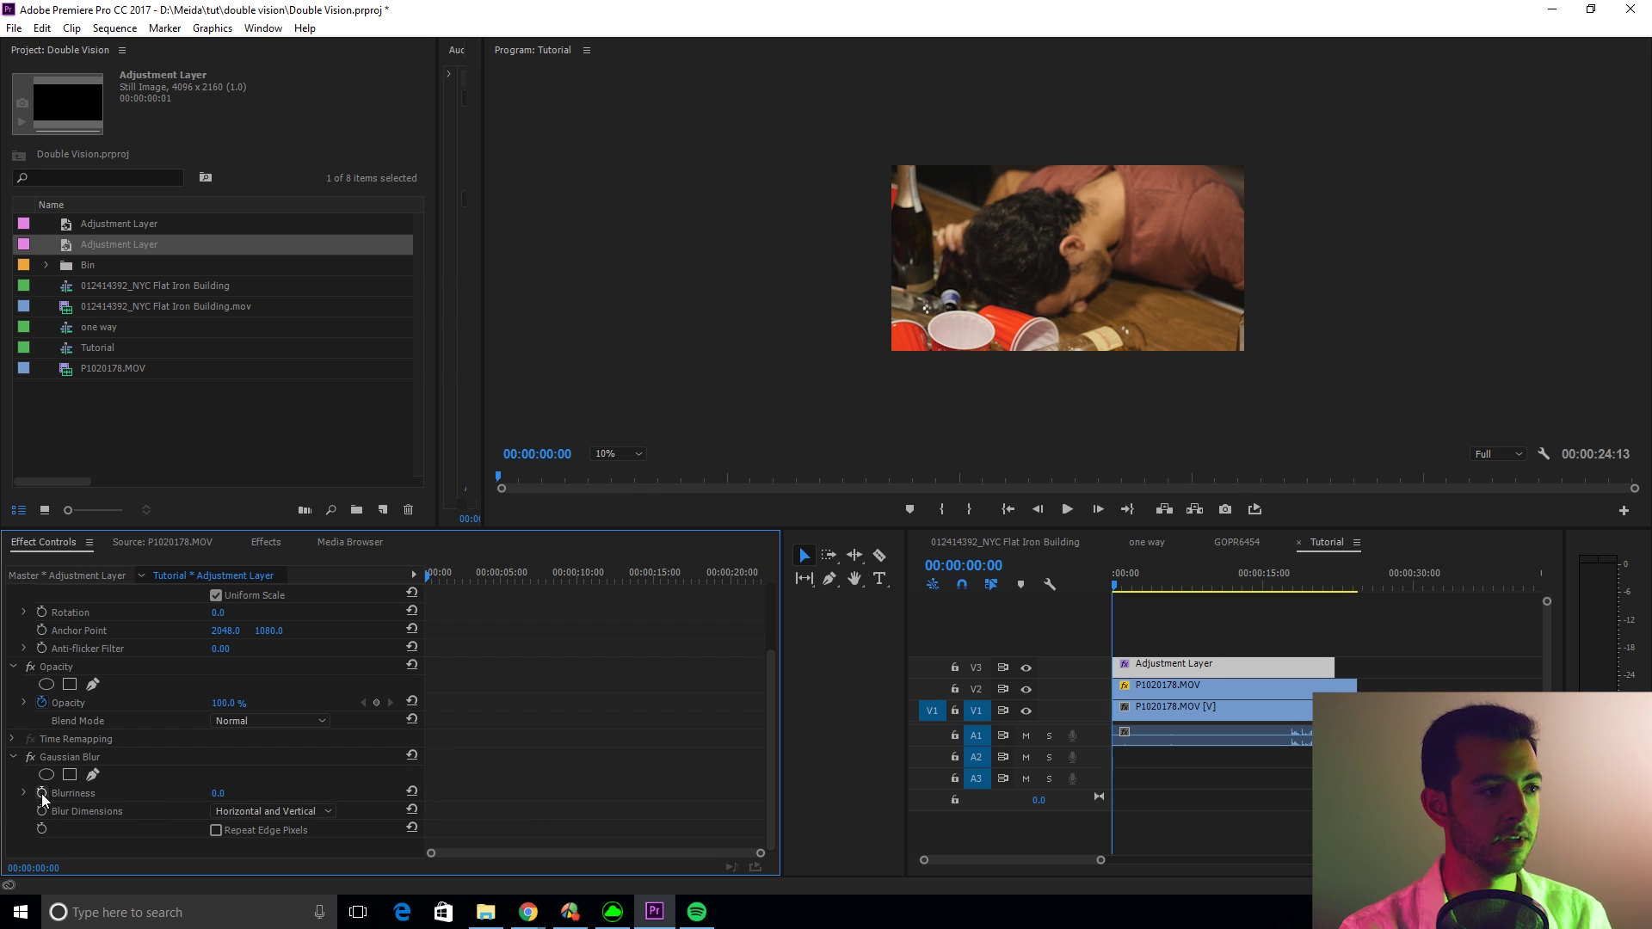
{"action": "left_click_drag", "start_coordinate": [425, 568], "coordinate": [457, 580]}
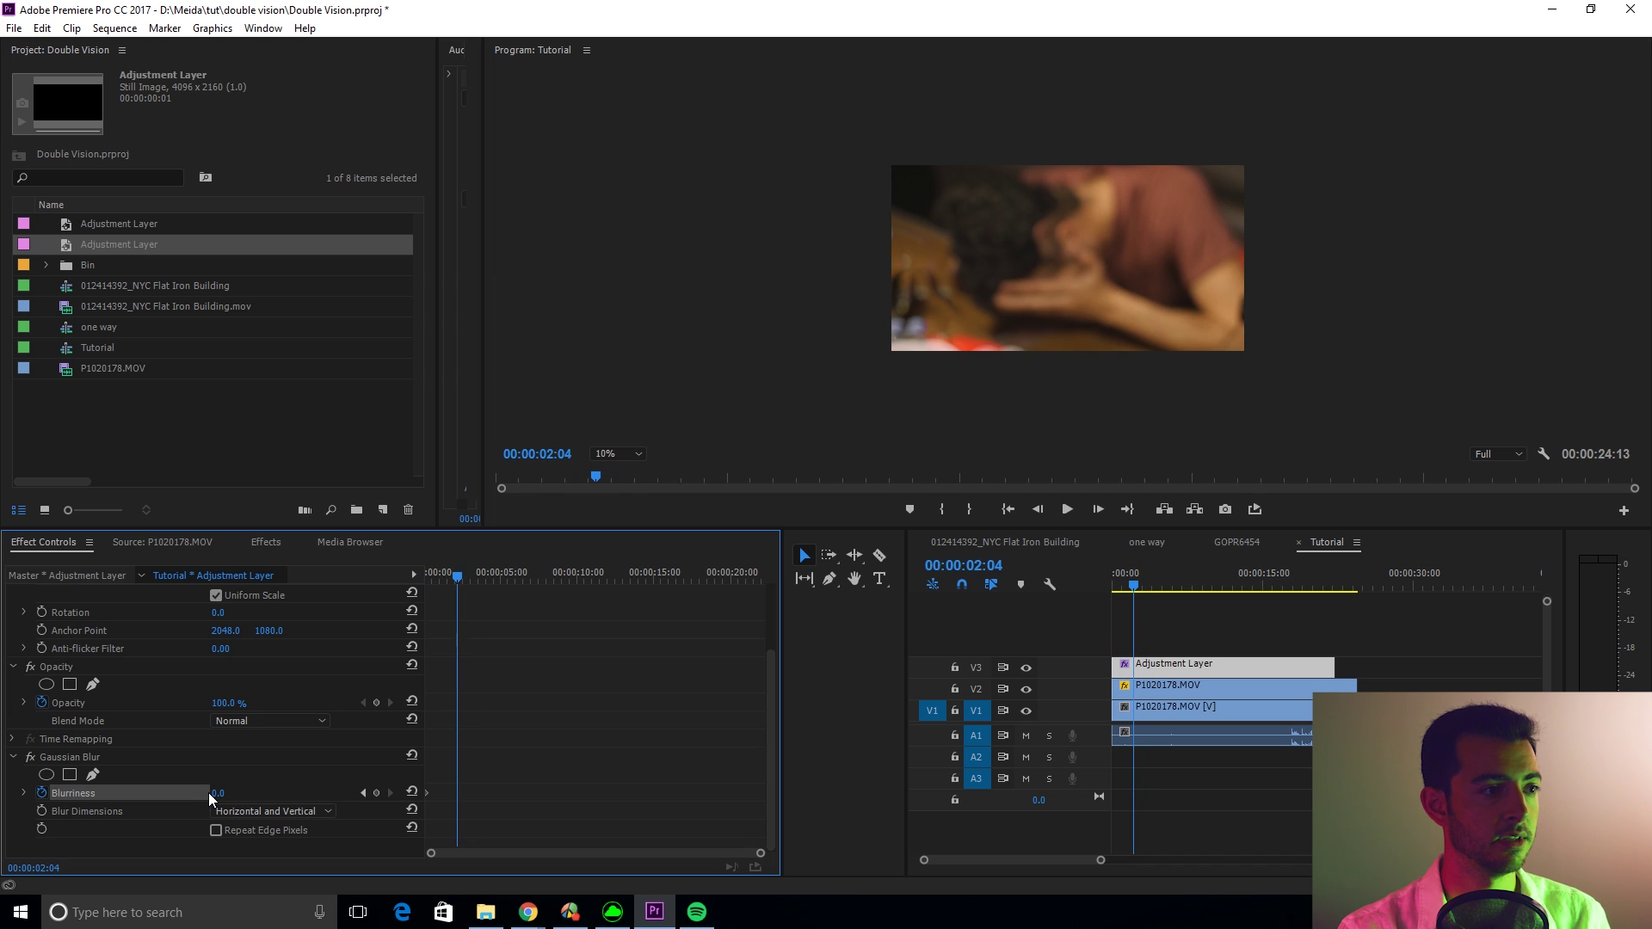
{"action": "left_click_drag", "start_coordinate": [215, 795], "coordinate": [344, 794]}
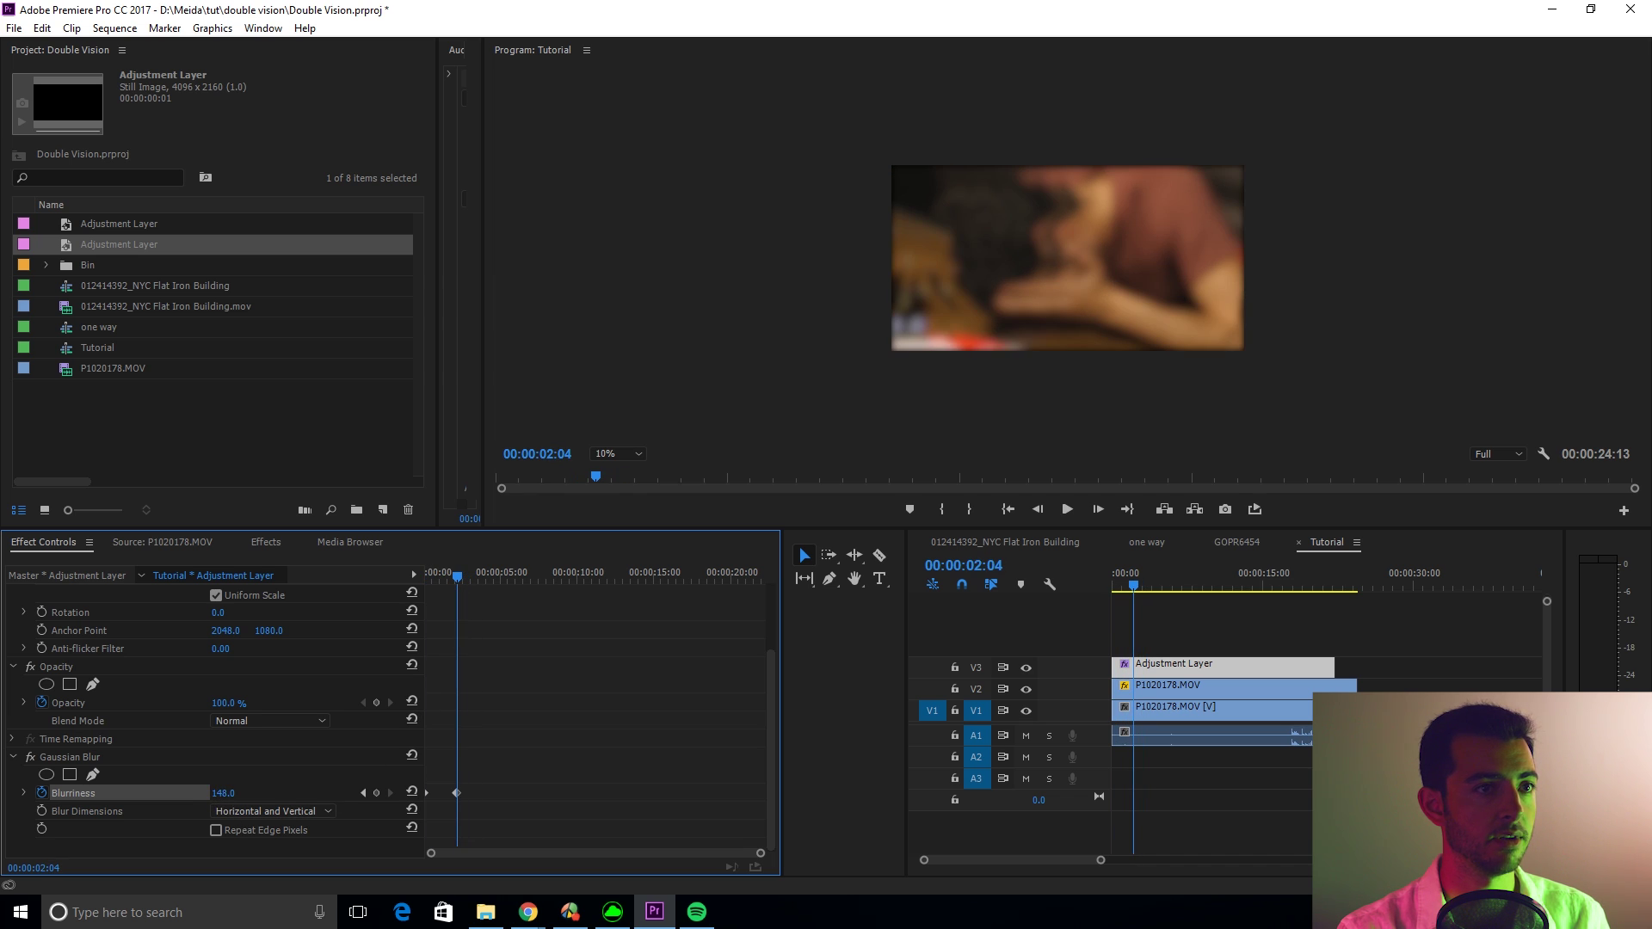
Make the Gaussian Blur Horizontal with Repeat Edge Pixels enabled, and raise Blurriness at 00:00:02:04 to 523
{"action": "left_click", "coordinate": [216, 830]}
{"action": "left_click", "coordinate": [271, 812]}
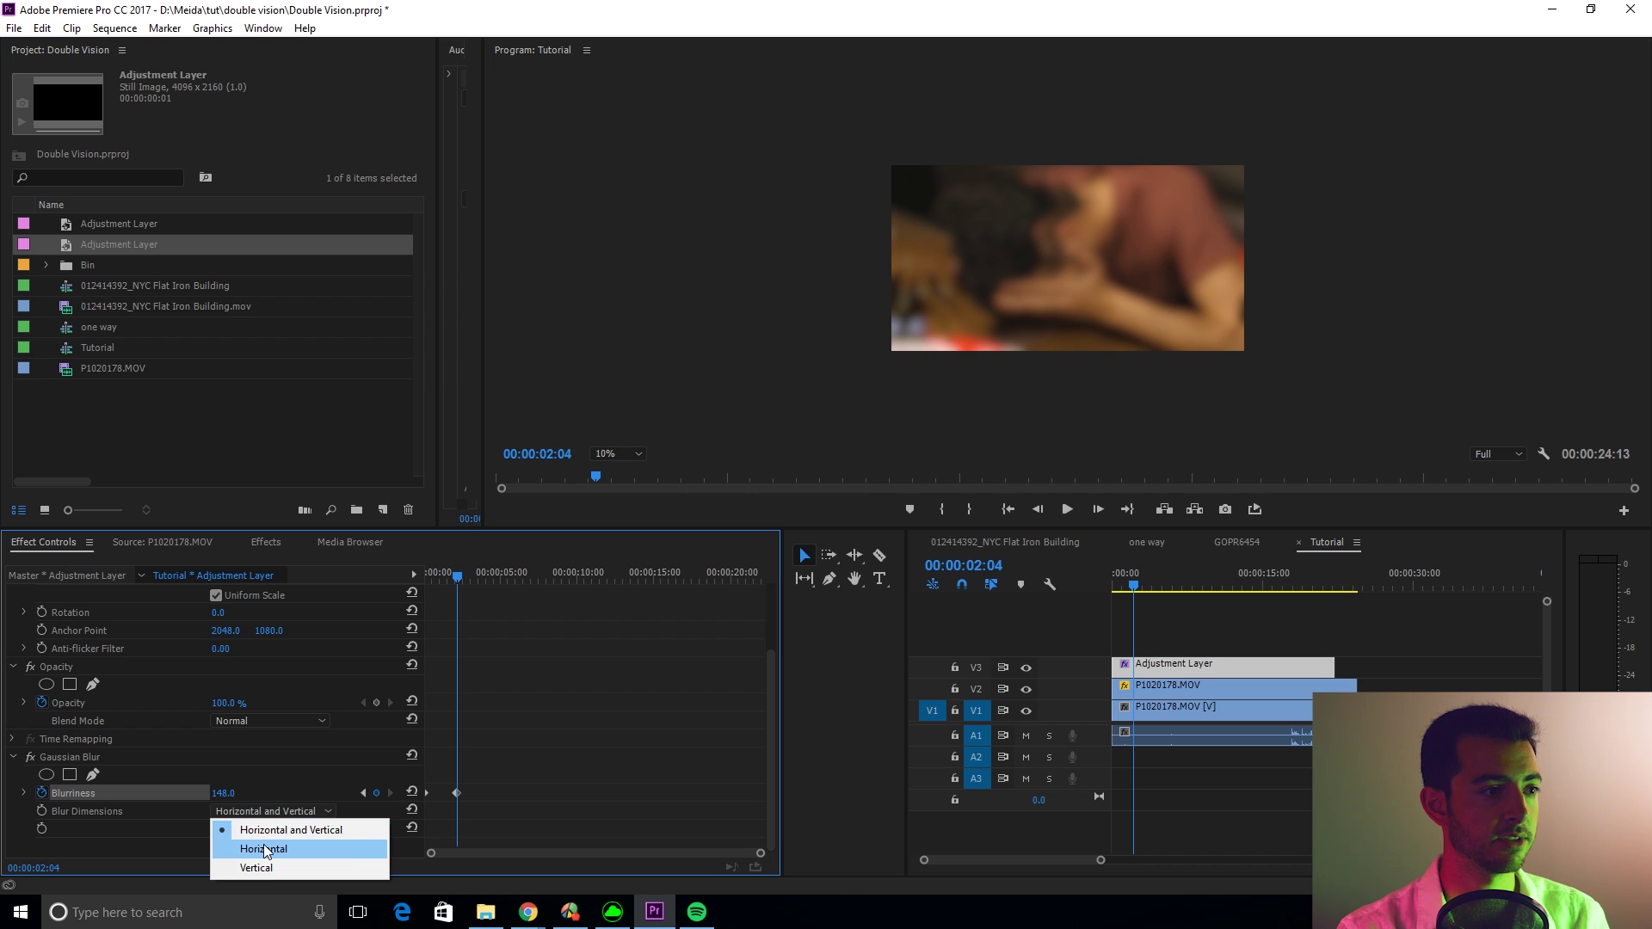
{"action": "left_click", "coordinate": [250, 847]}
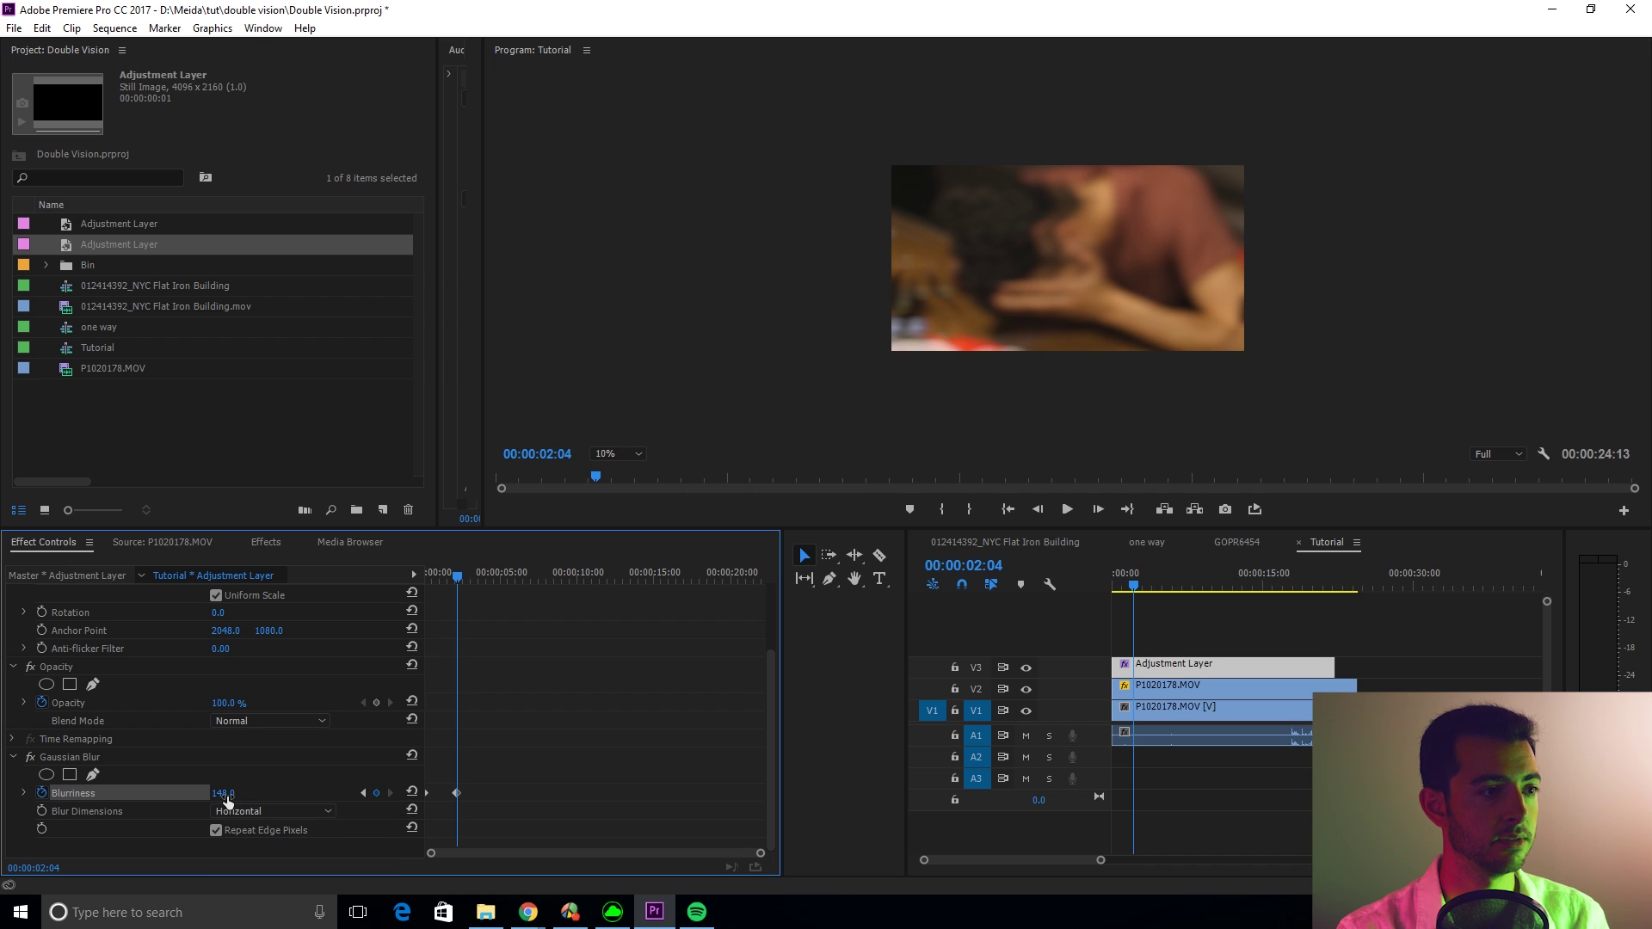
{"action": "left_click_drag", "start_coordinate": [228, 800], "coordinate": [460, 800]}
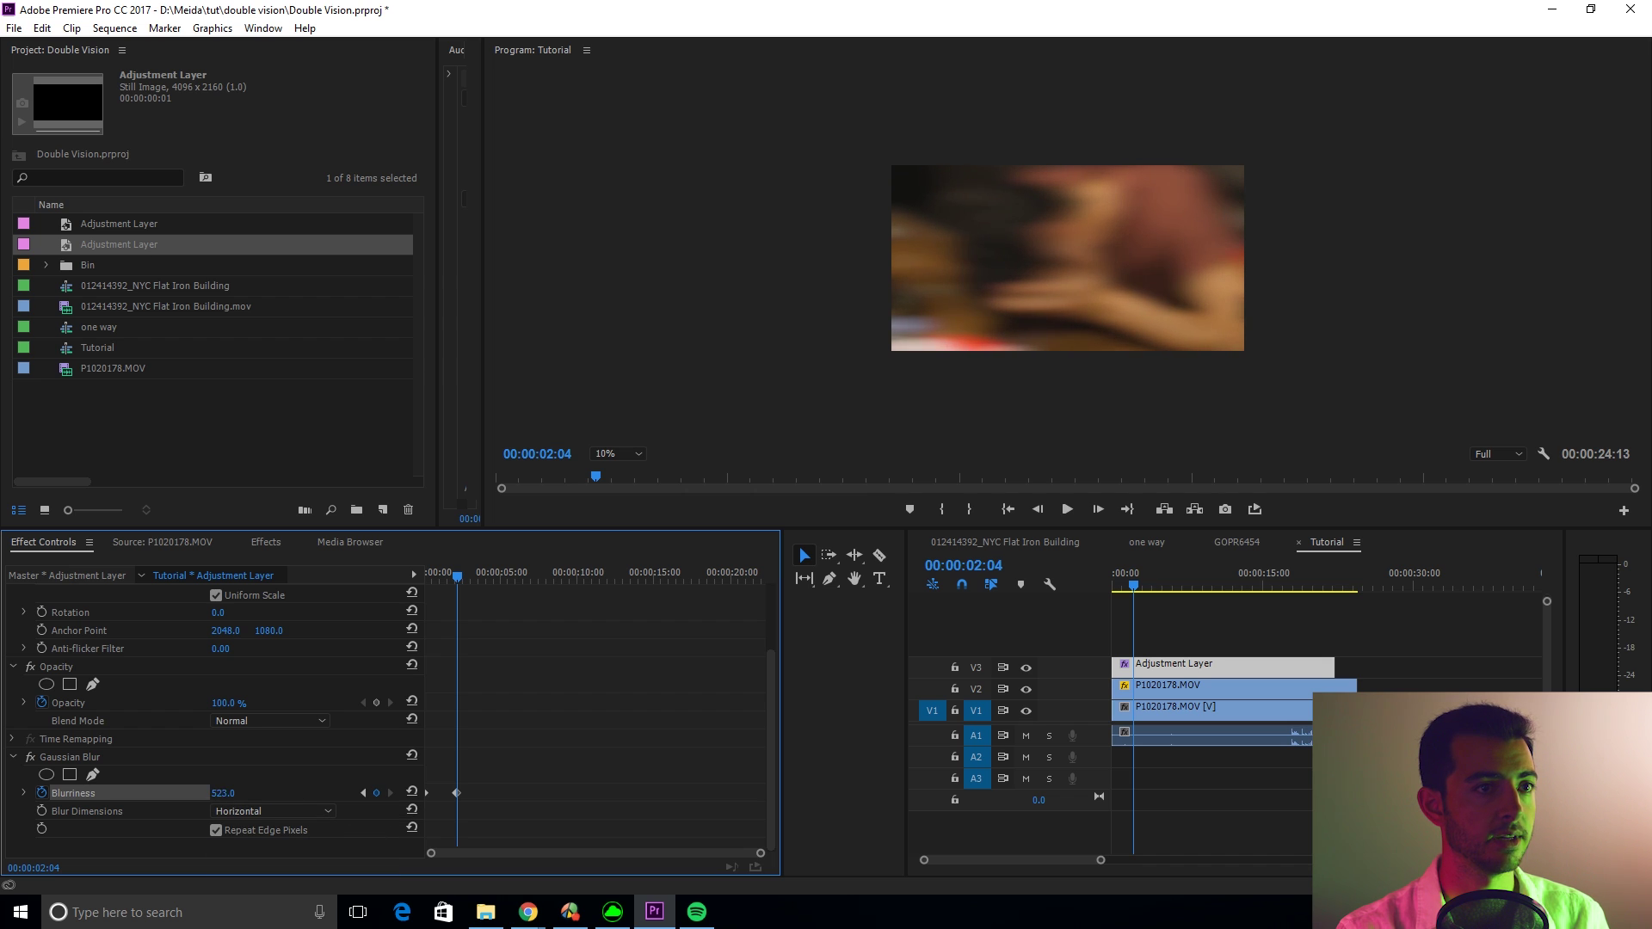
Add a Blurriness keyframe at 00:00:03:19, trying 40 and settling on 145
{"action": "left_click_drag", "start_coordinate": [461, 581], "coordinate": [483, 585]}
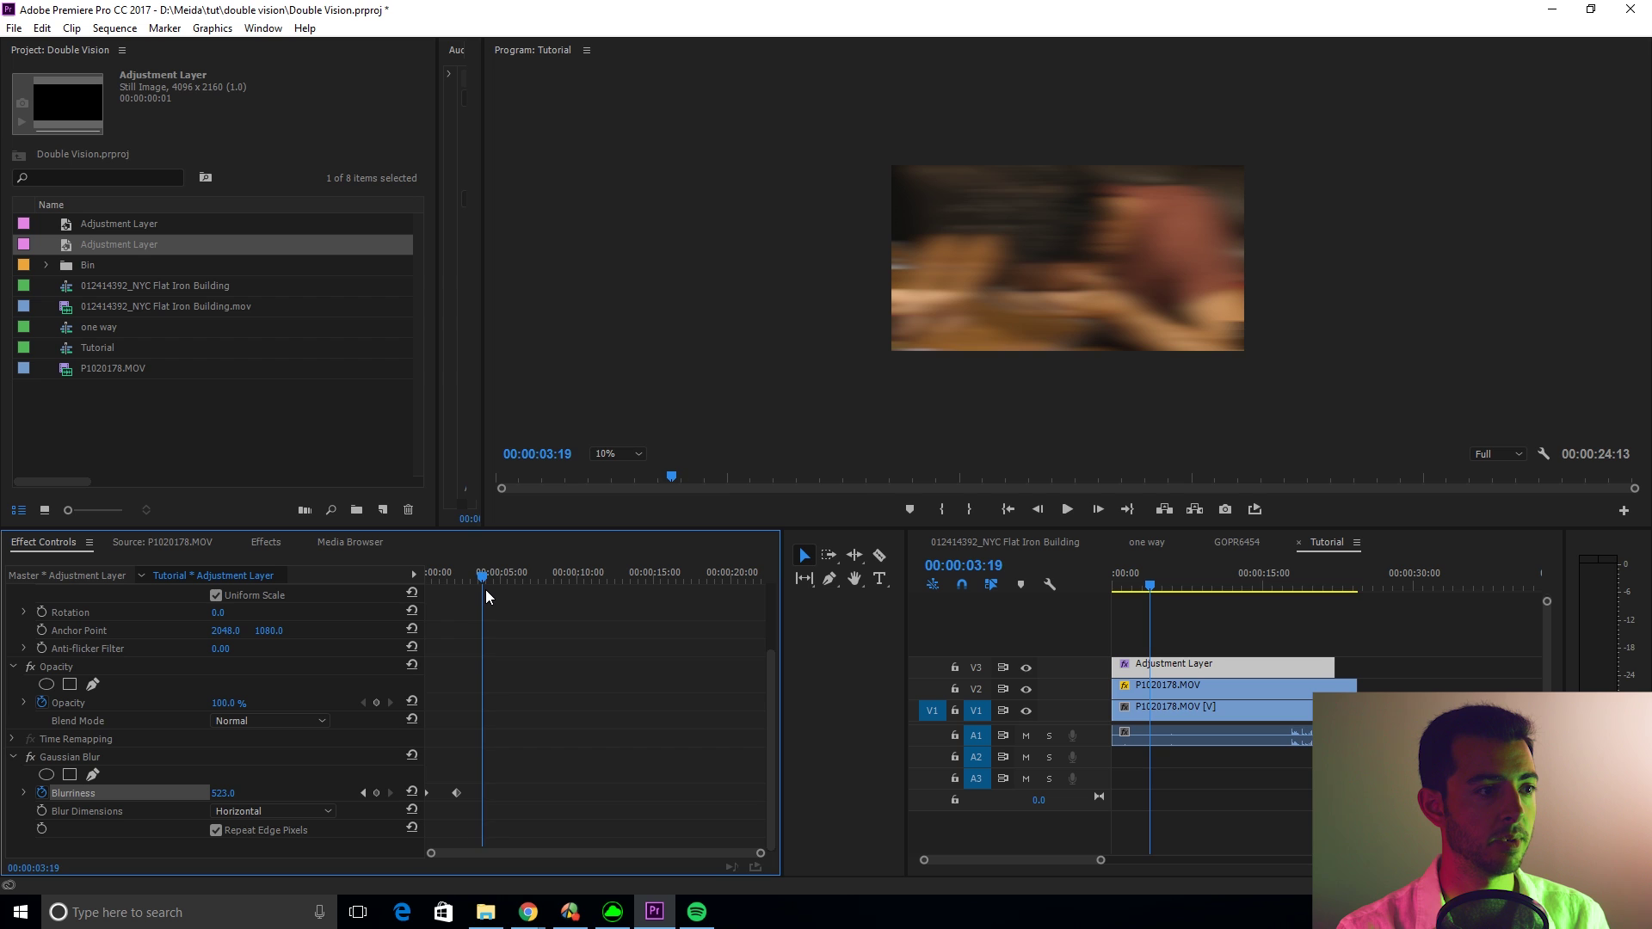
{"action": "left_click", "coordinate": [234, 797]}
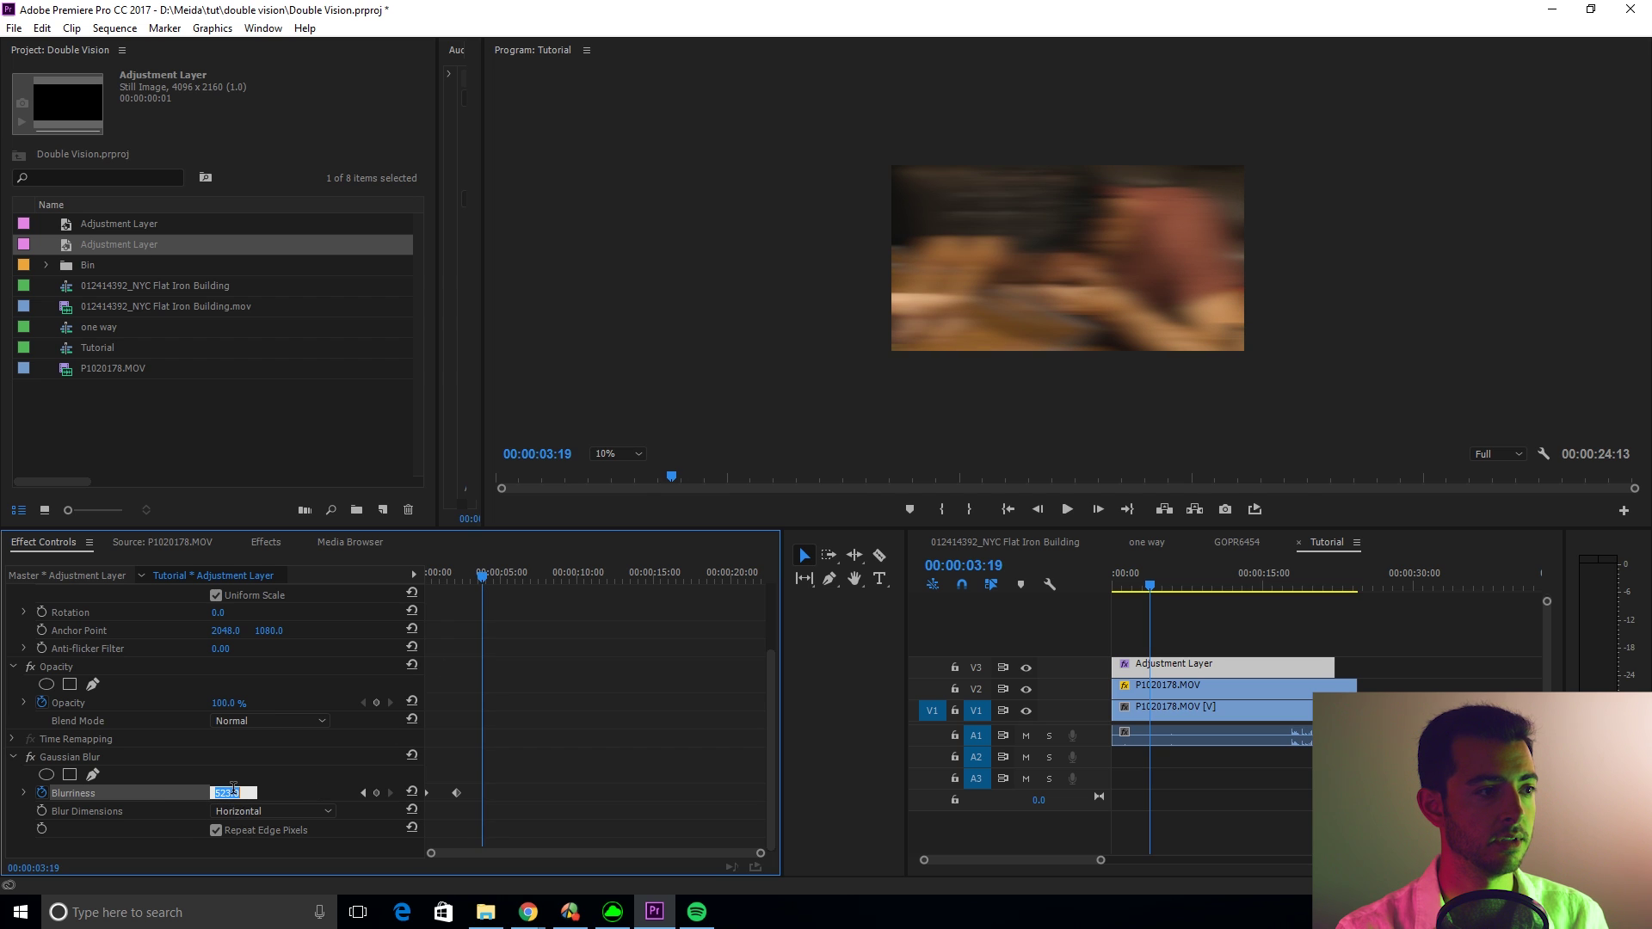
{"action": "type", "text": "40"}
{"action": "key", "text": "Return"}
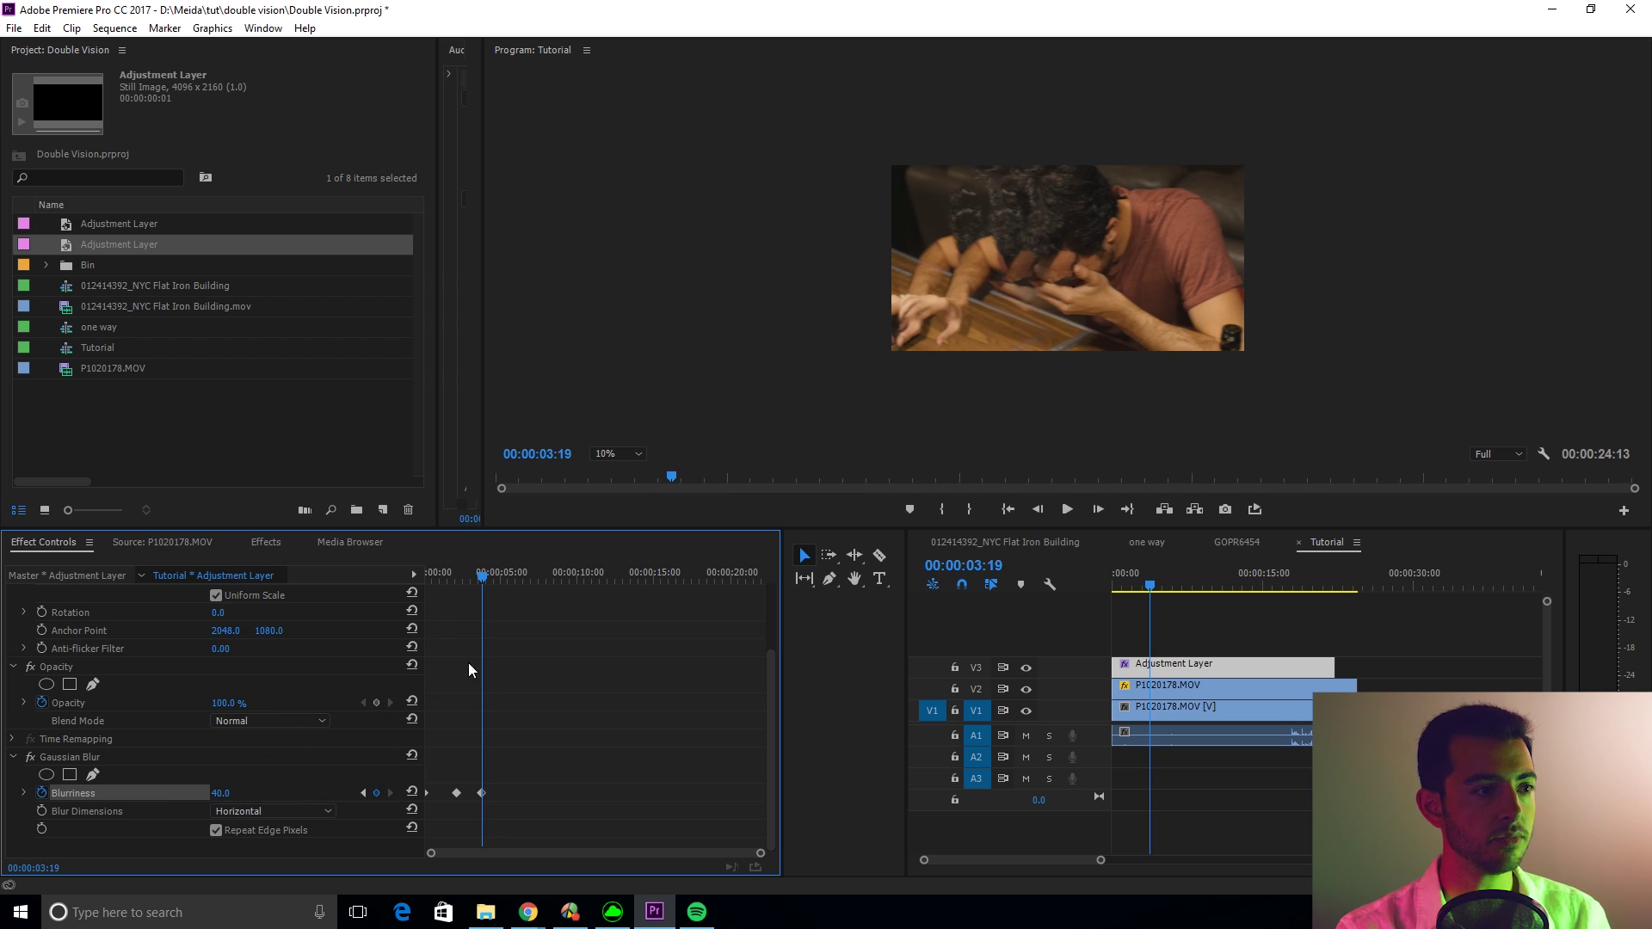
{"action": "left_click_drag", "start_coordinate": [218, 793], "coordinate": [326, 793]}
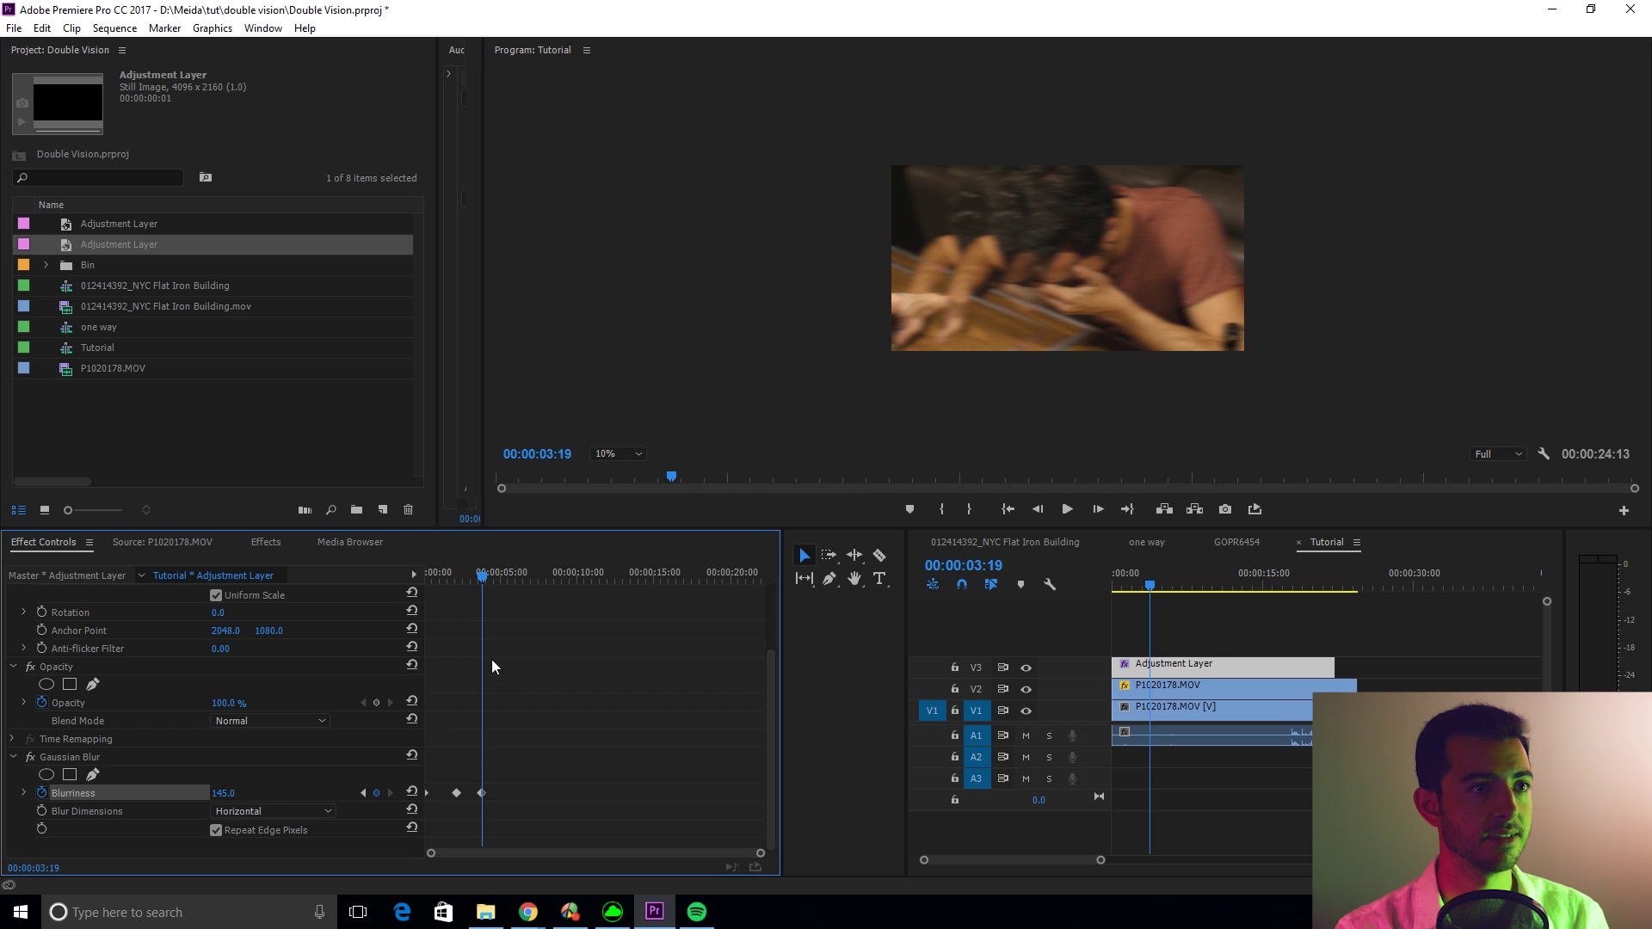
Add Blurriness keyframes of 58 at 00:00:05:18 and 748 at 00:00:07:05
{"action": "left_click_drag", "start_coordinate": [483, 576], "coordinate": [517, 588]}
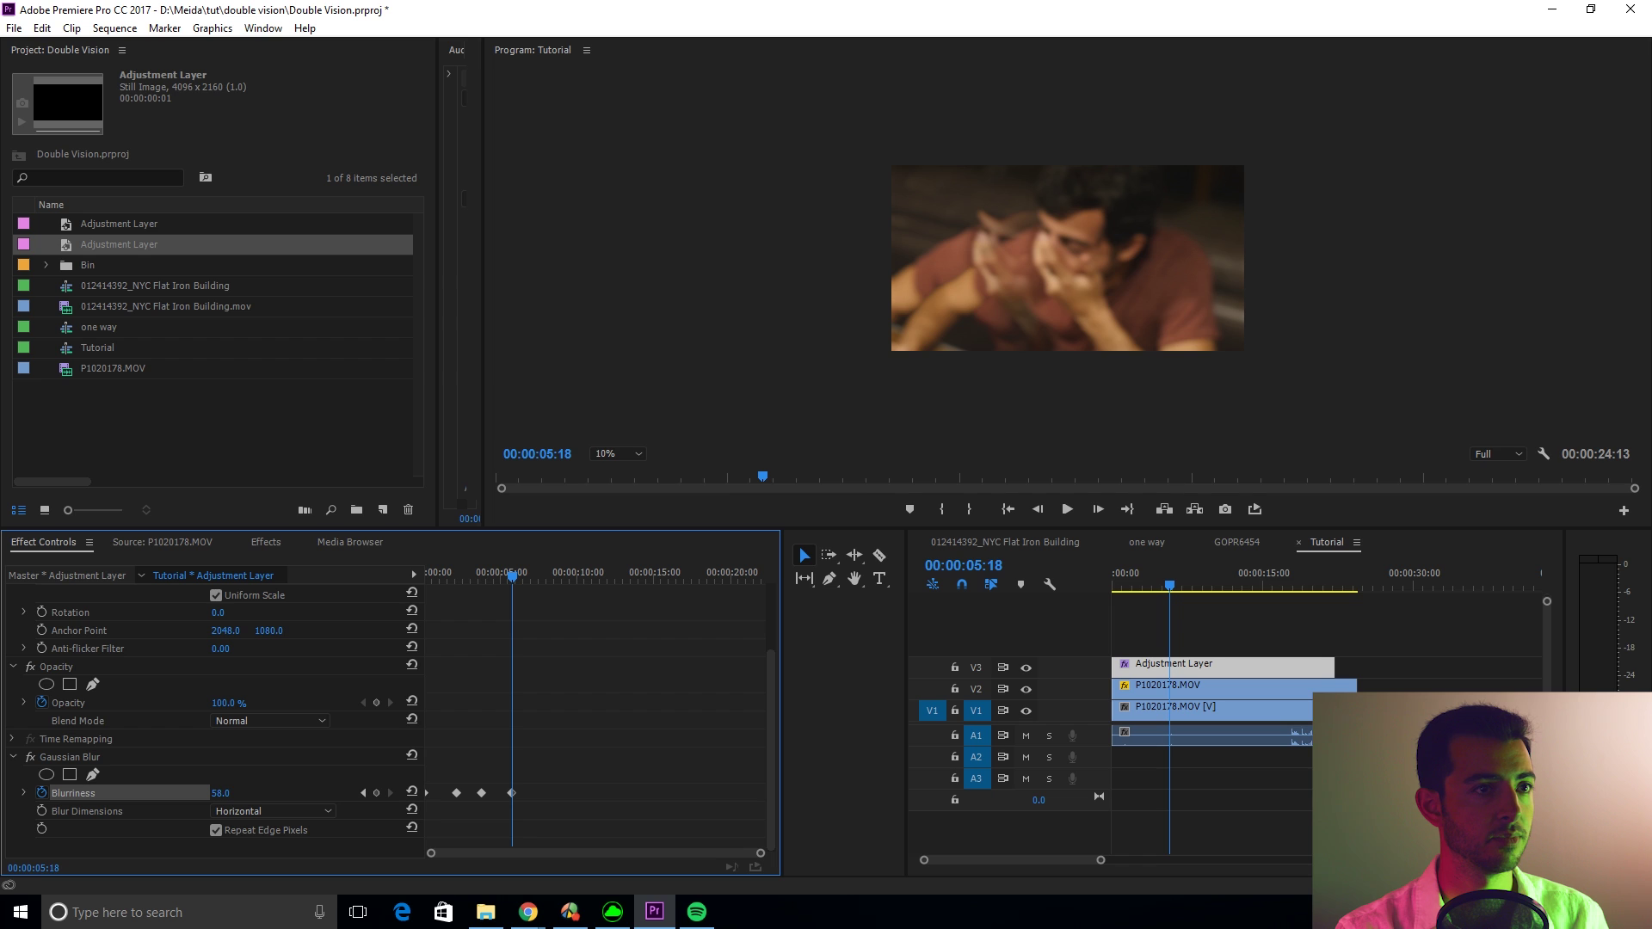
{"action": "left_click_drag", "start_coordinate": [530, 582], "coordinate": [535, 587]}
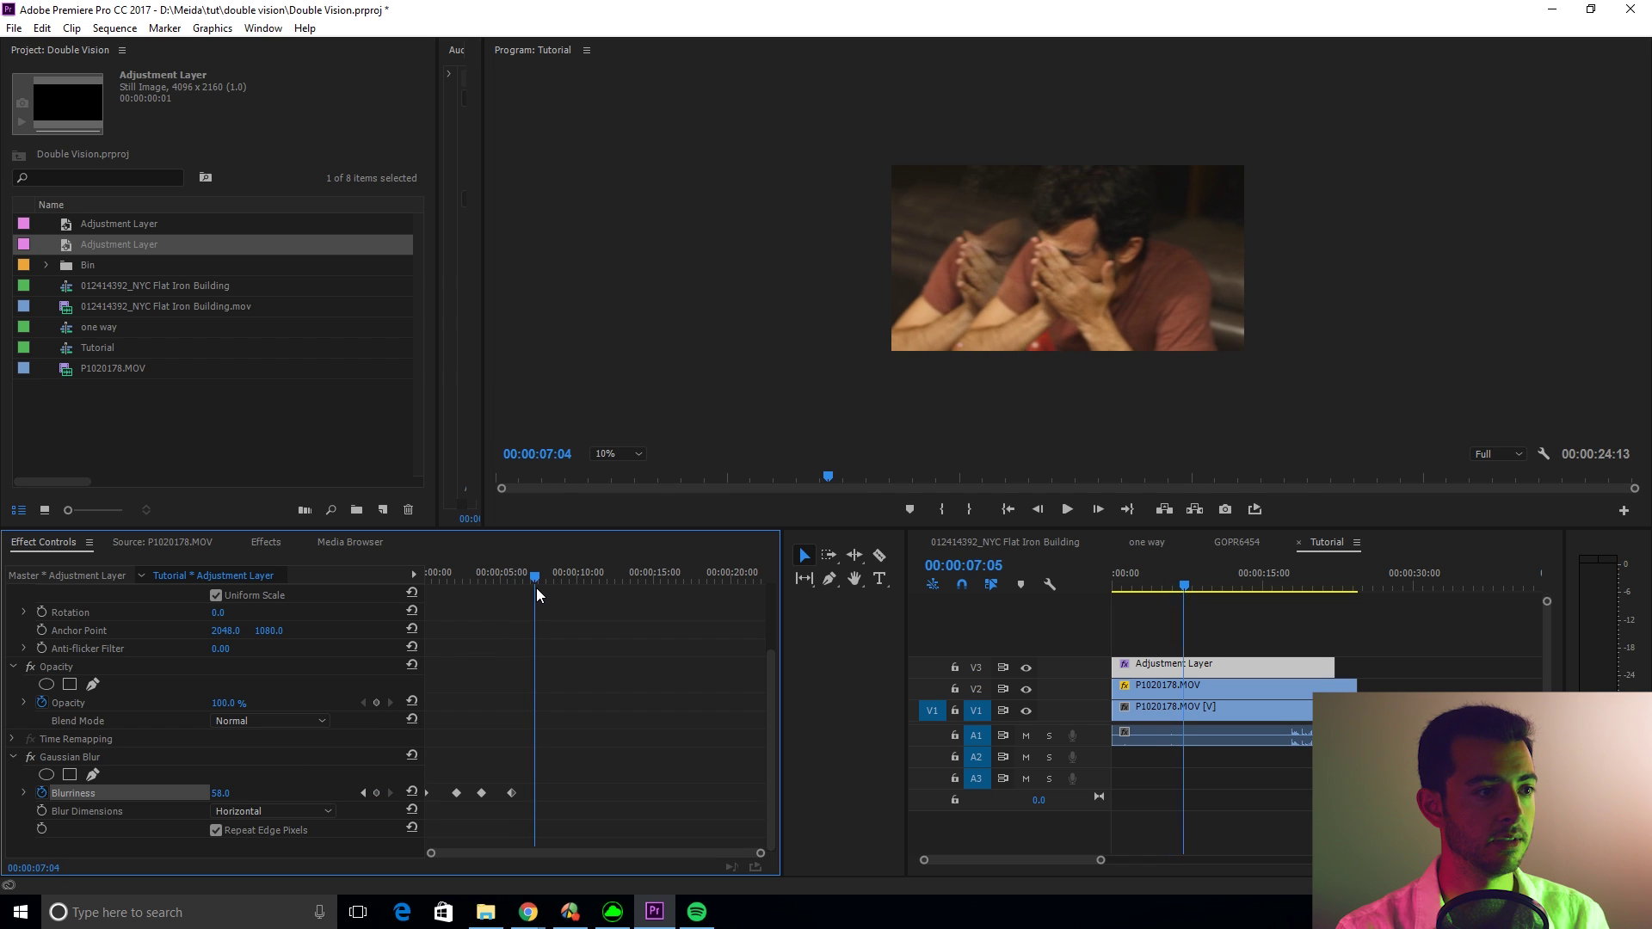
{"action": "left_click_drag", "start_coordinate": [220, 793], "coordinate": [876, 793]}
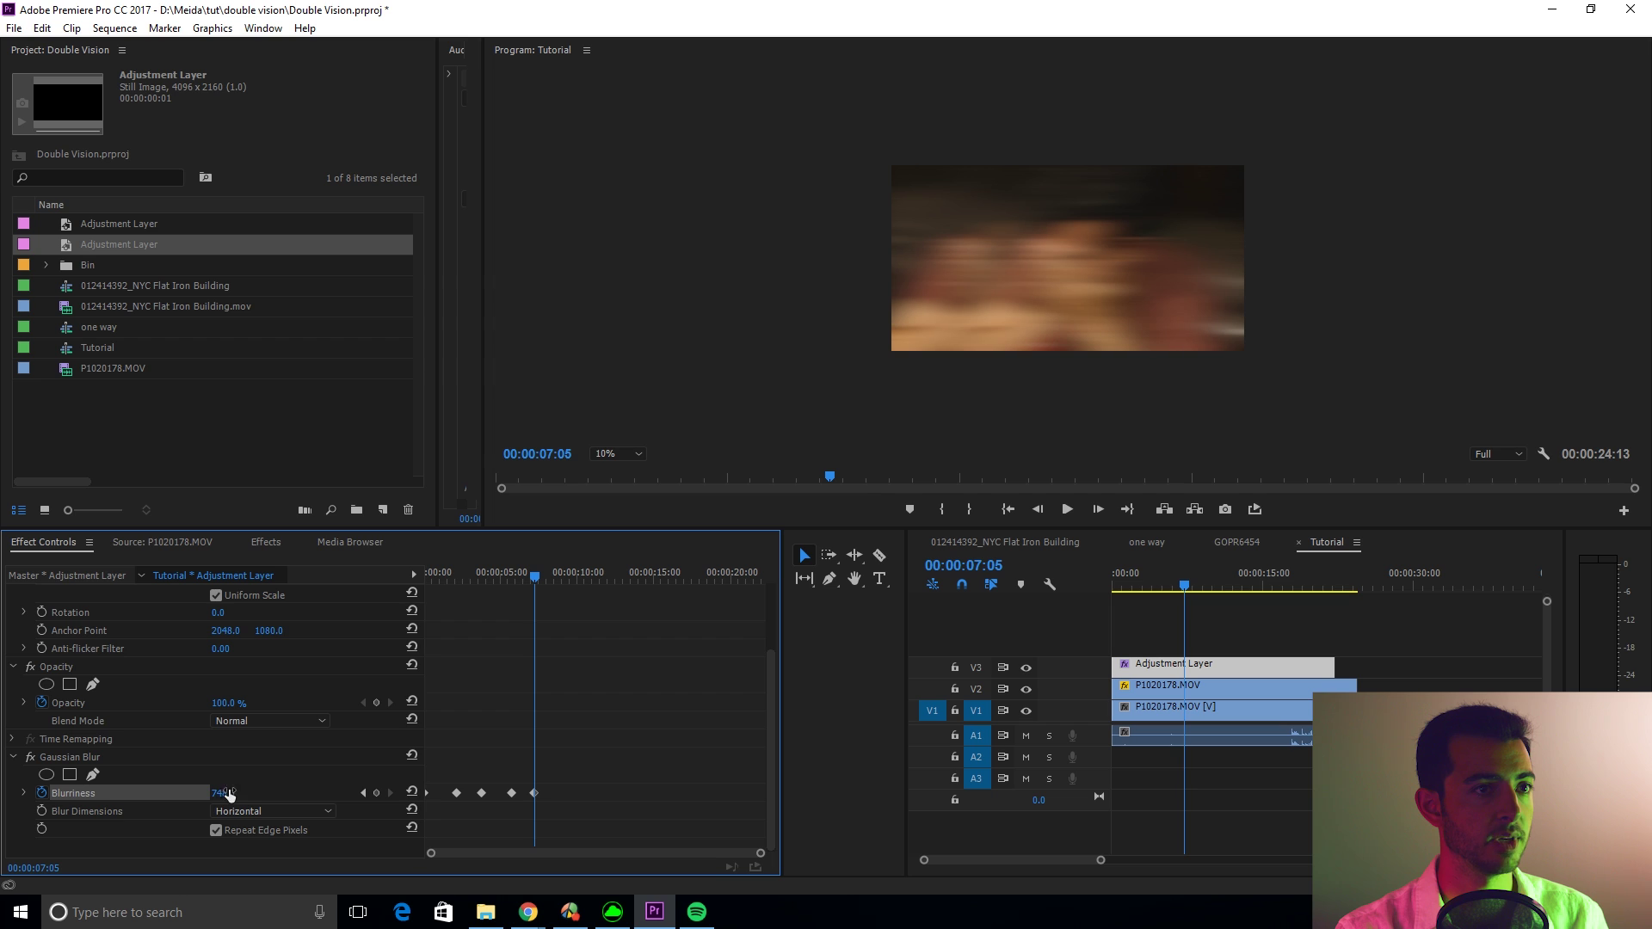
Add a Blurriness keyframe at 00:00:07:18 and lower its value to 28
{"action": "left_click_drag", "start_coordinate": [535, 578], "coordinate": [543, 613]}
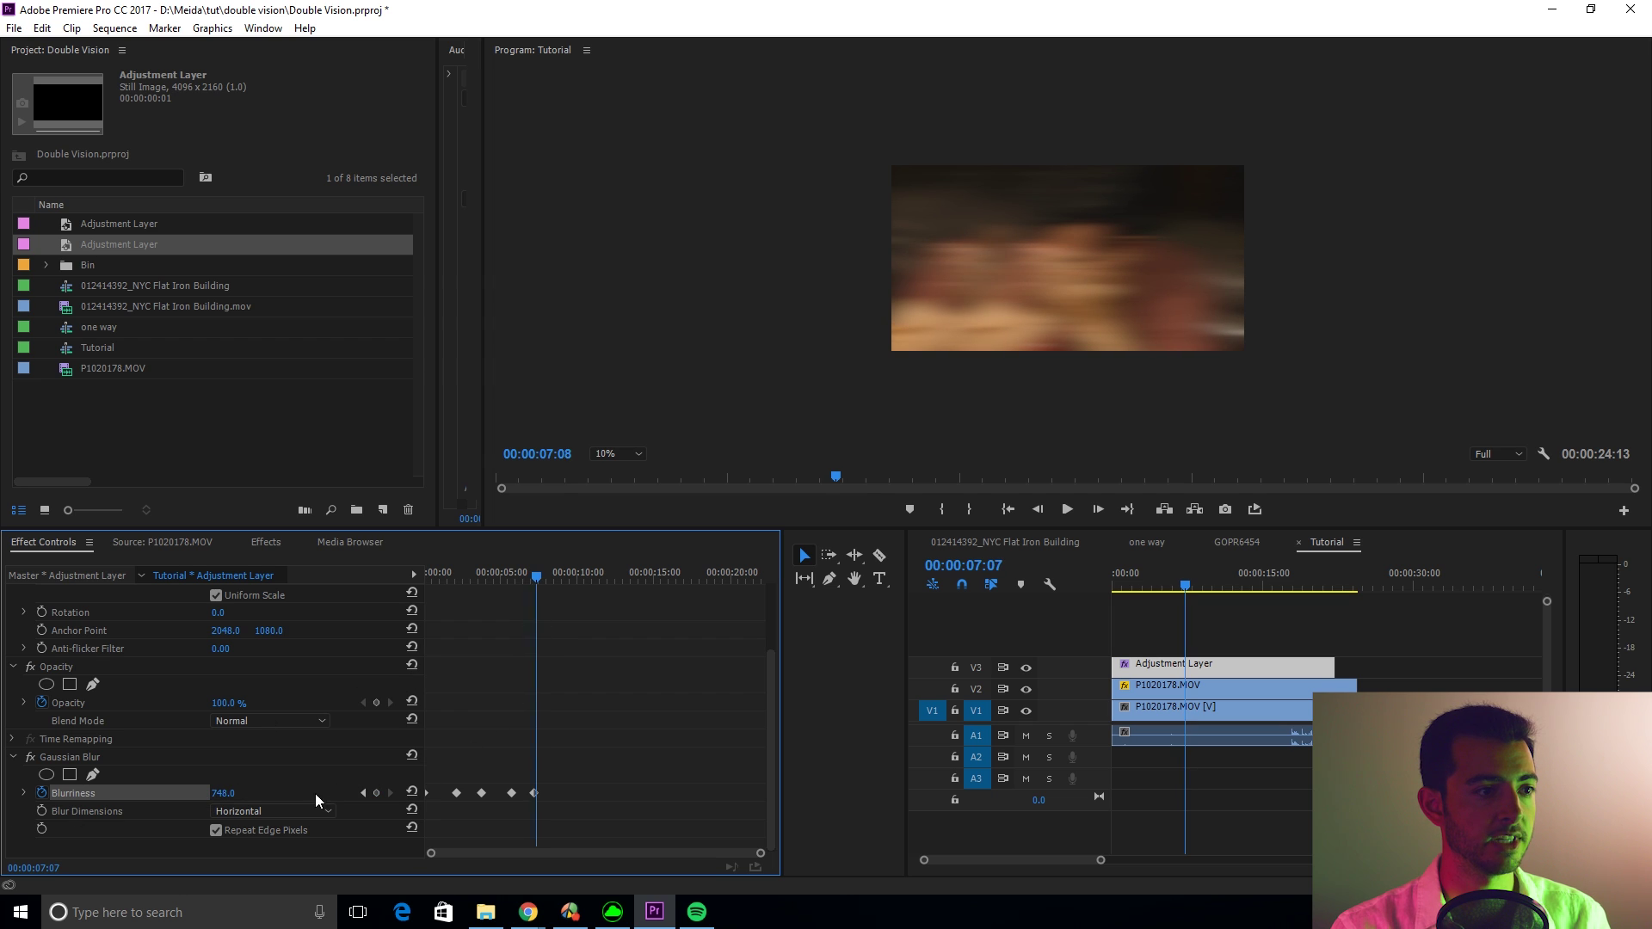
{"action": "left_click_drag", "start_coordinate": [221, 793], "coordinate": [18, 793]}
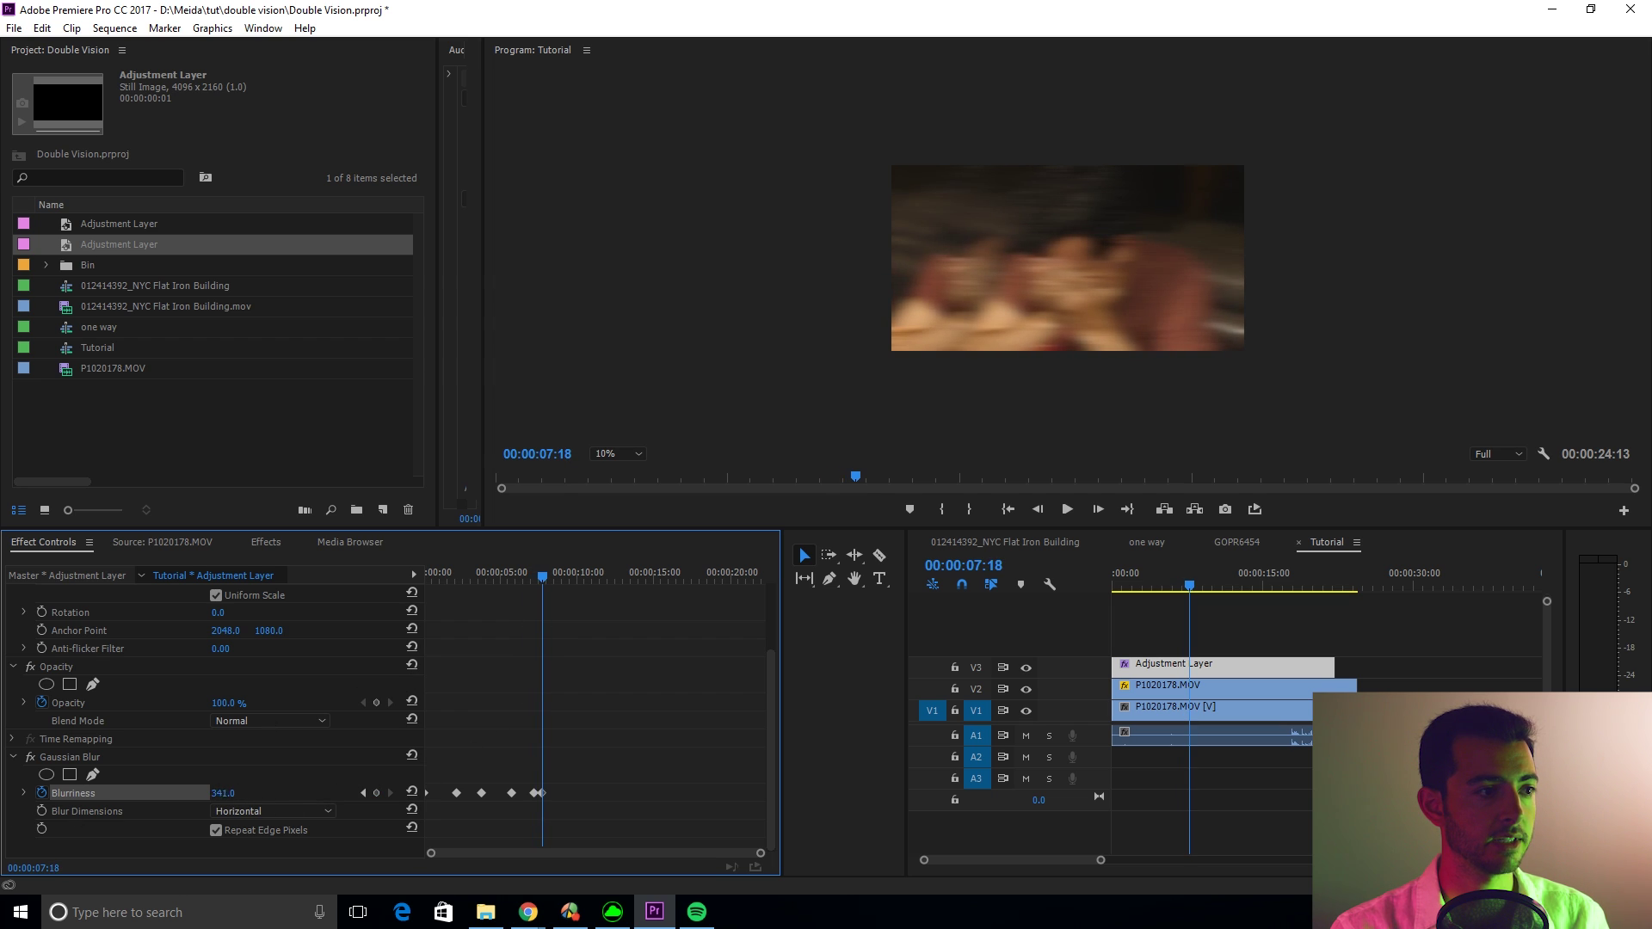
{"action": "left_click_drag", "start_coordinate": [220, 793], "coordinate": [2, 793]}
Add Blurriness keyframes of 329 at 00:00:10:06 and 76 at 00:00:14:23
{"action": "key", "text": "space"}
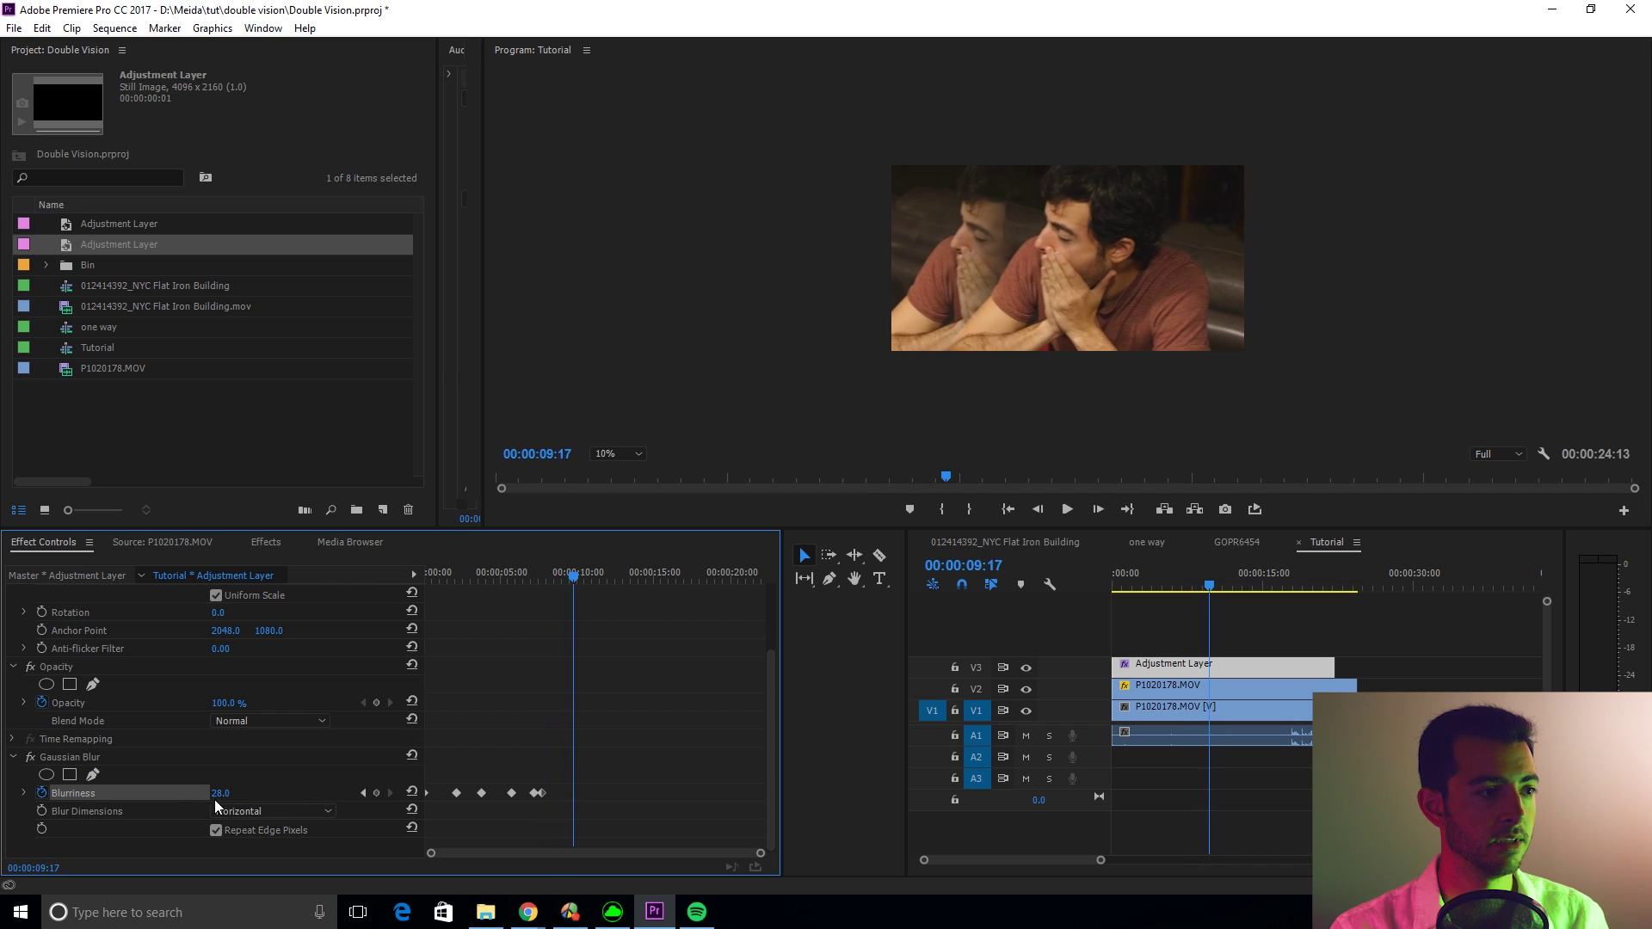
{"action": "left_click_drag", "start_coordinate": [220, 793], "coordinate": [318, 792]}
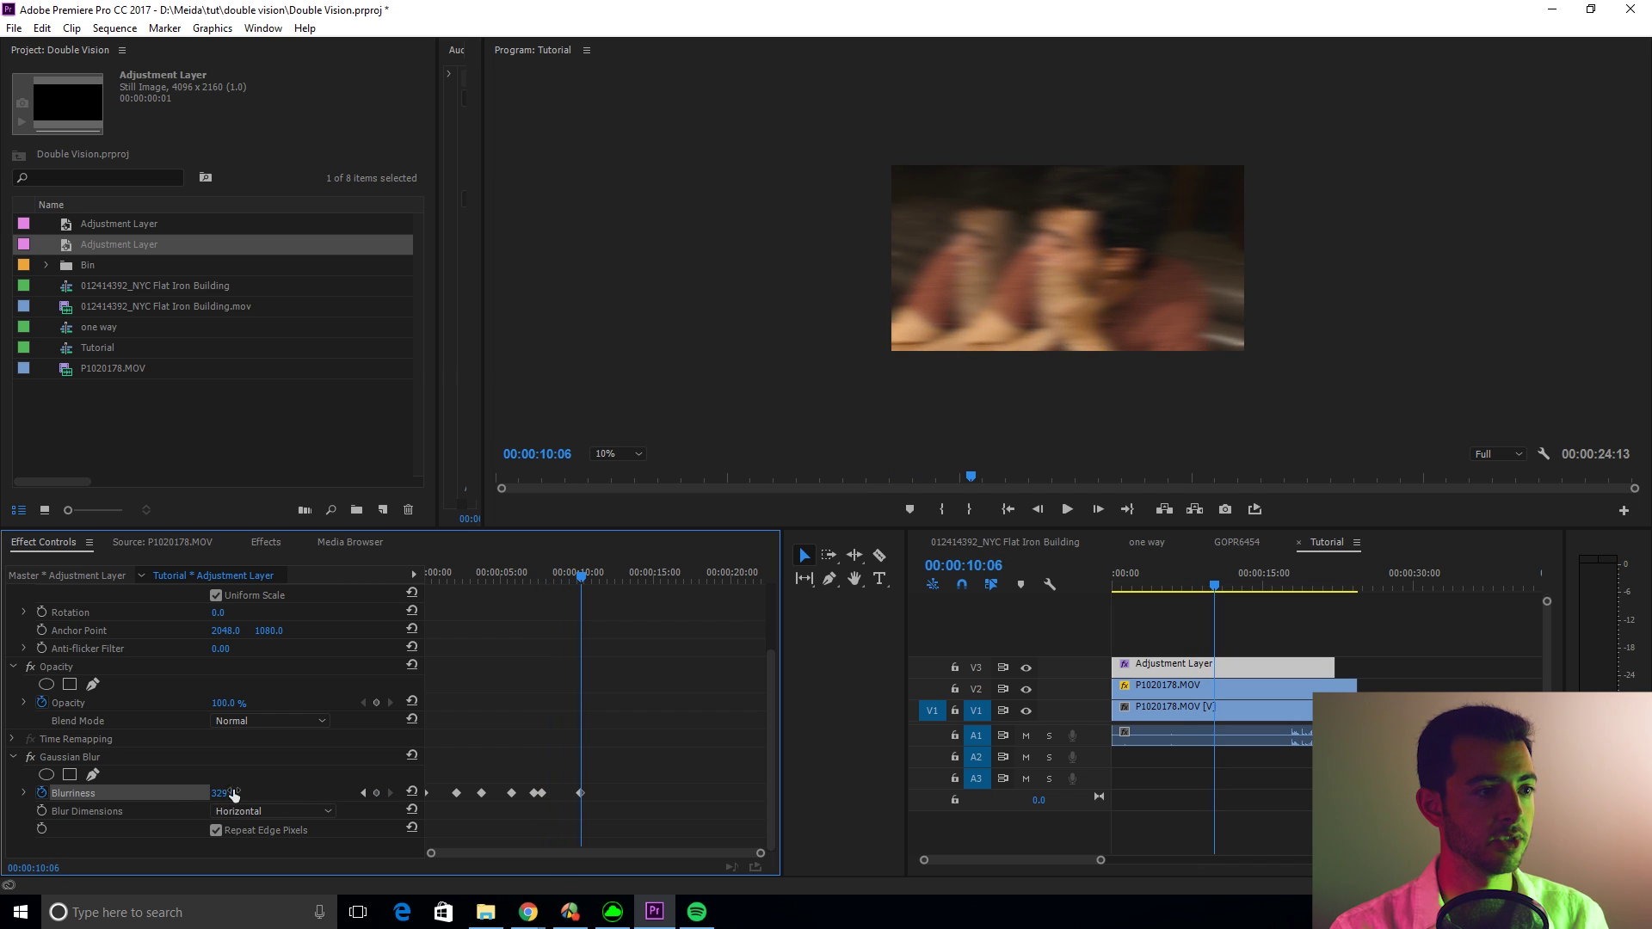
{"action": "left_click_drag", "start_coordinate": [575, 578], "coordinate": [651, 586]}
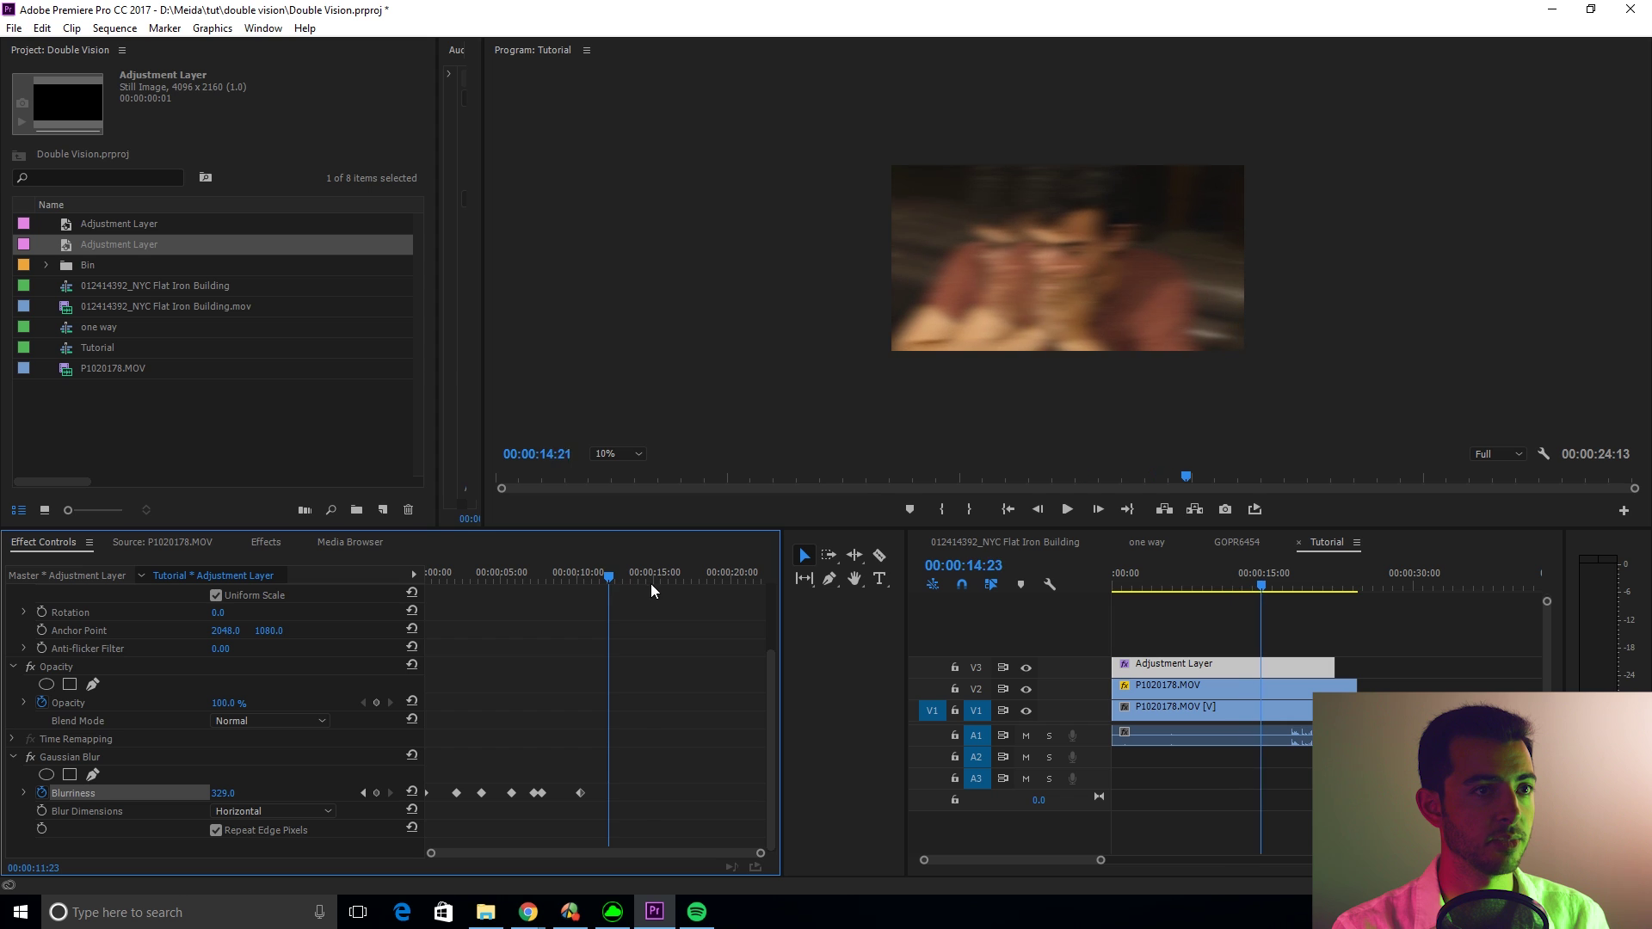
{"action": "left_click_drag", "start_coordinate": [227, 792], "coordinate": [10, 792]}
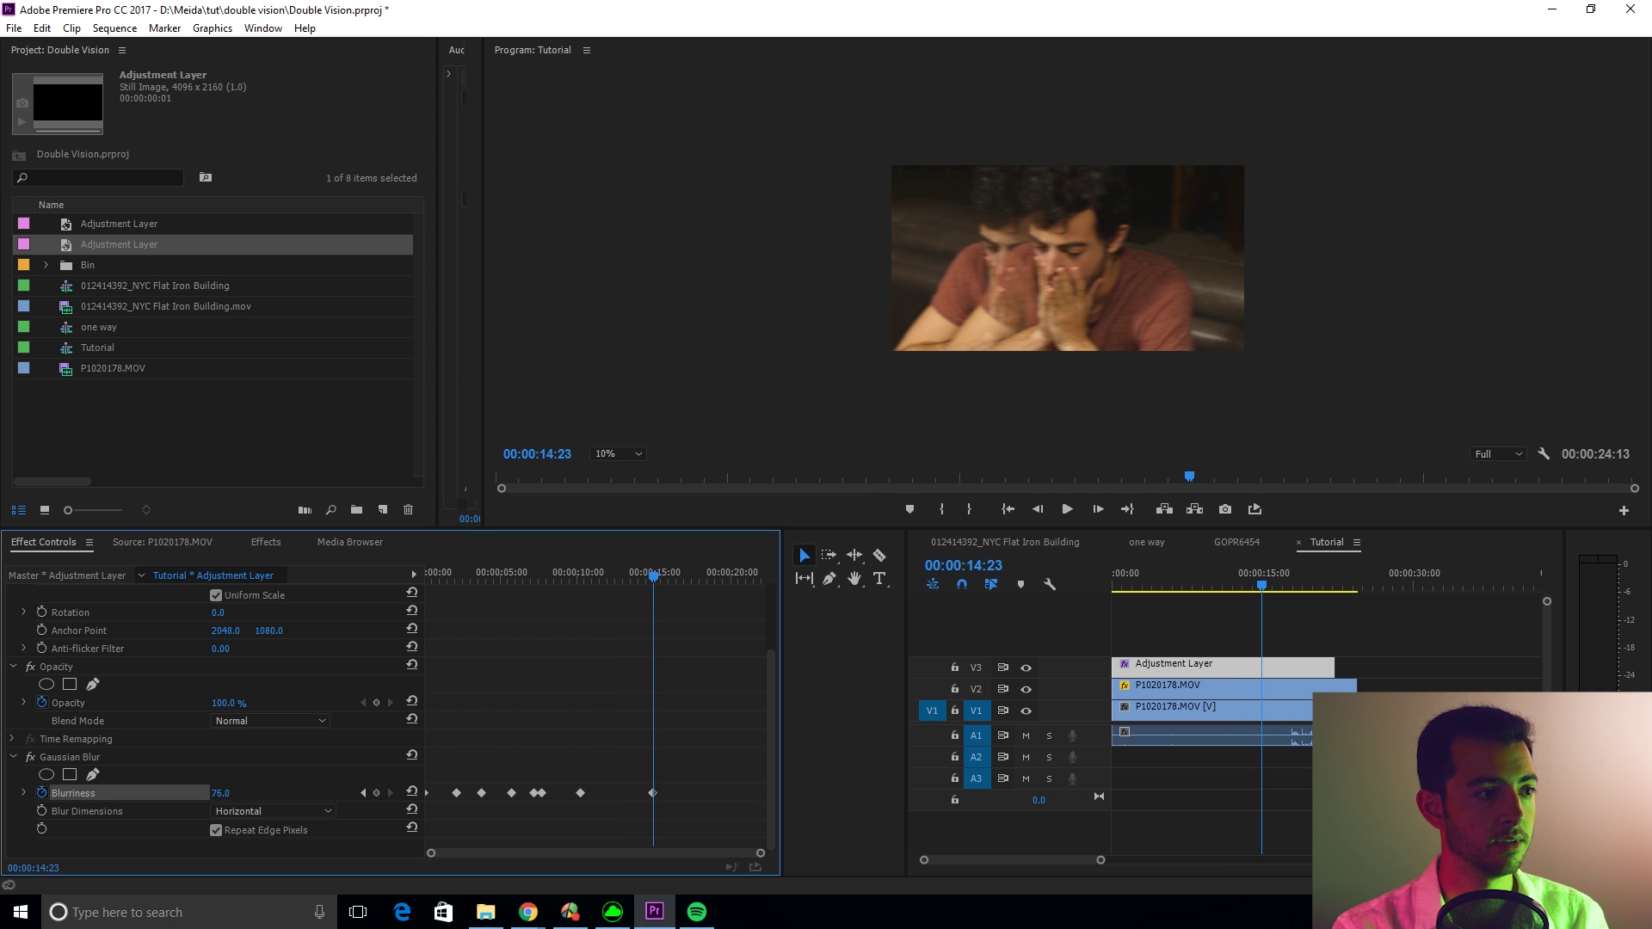
Add a Blurriness keyframe of 193 at 00:00:18:10, and move the playhead to the end of the adjustment layer
{"action": "left_click_drag", "start_coordinate": [652, 576], "coordinate": [704, 633]}
{"action": "left_click", "coordinate": [233, 788]}
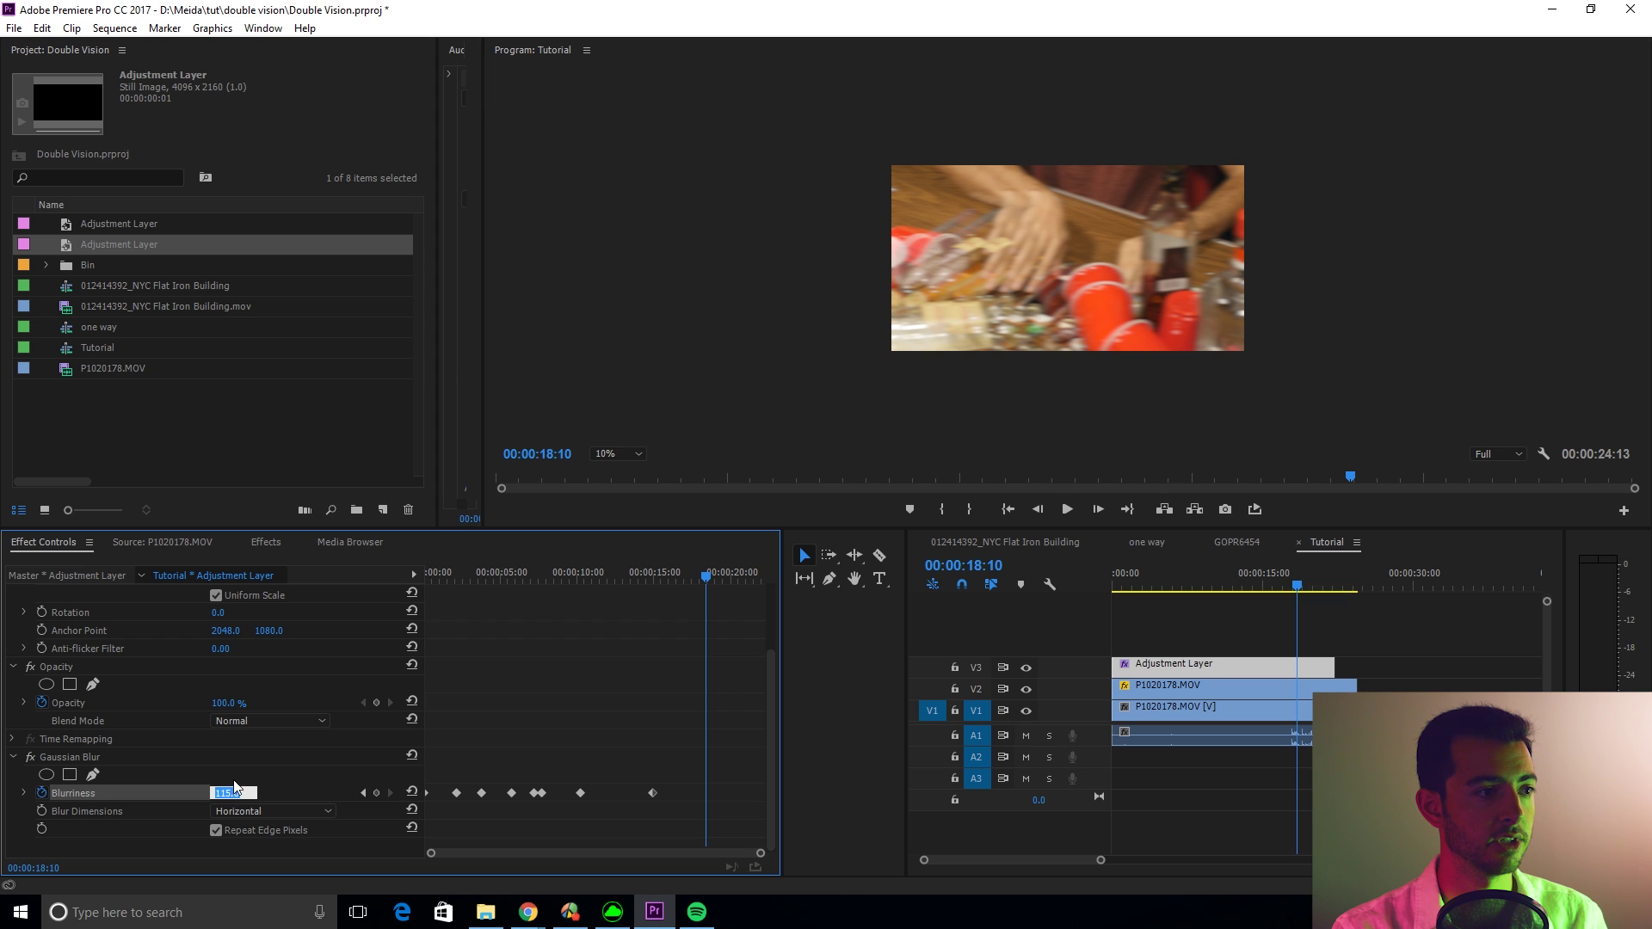
{"action": "left_click", "coordinate": [209, 796]}
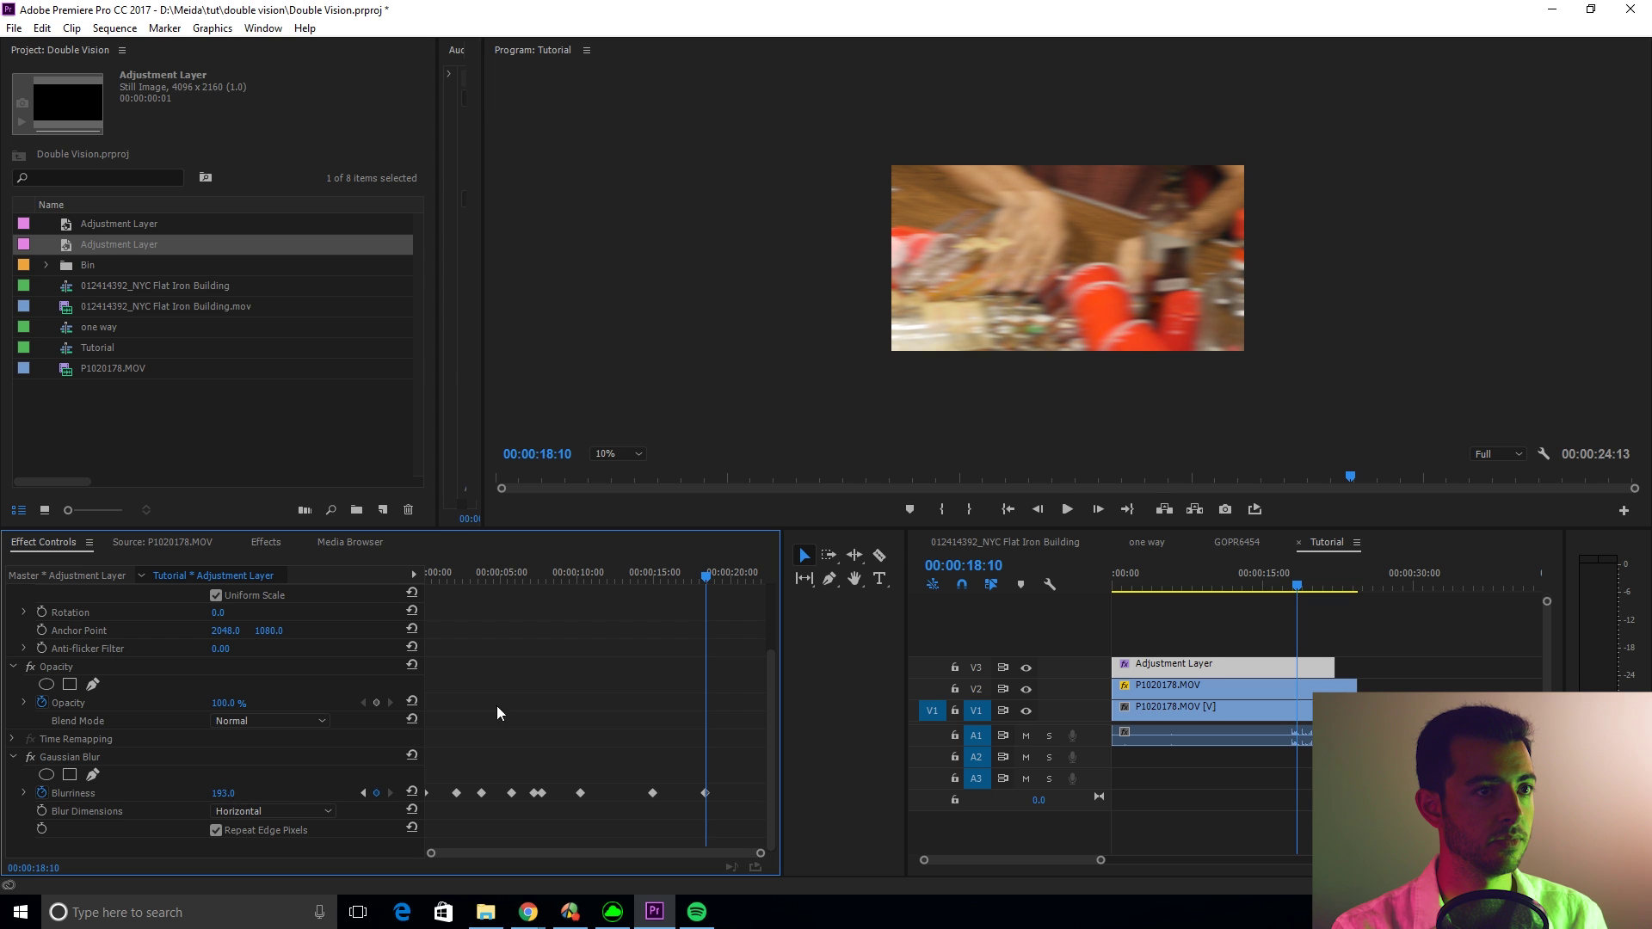
{"action": "left_click_drag", "start_coordinate": [709, 576], "coordinate": [768, 585]}
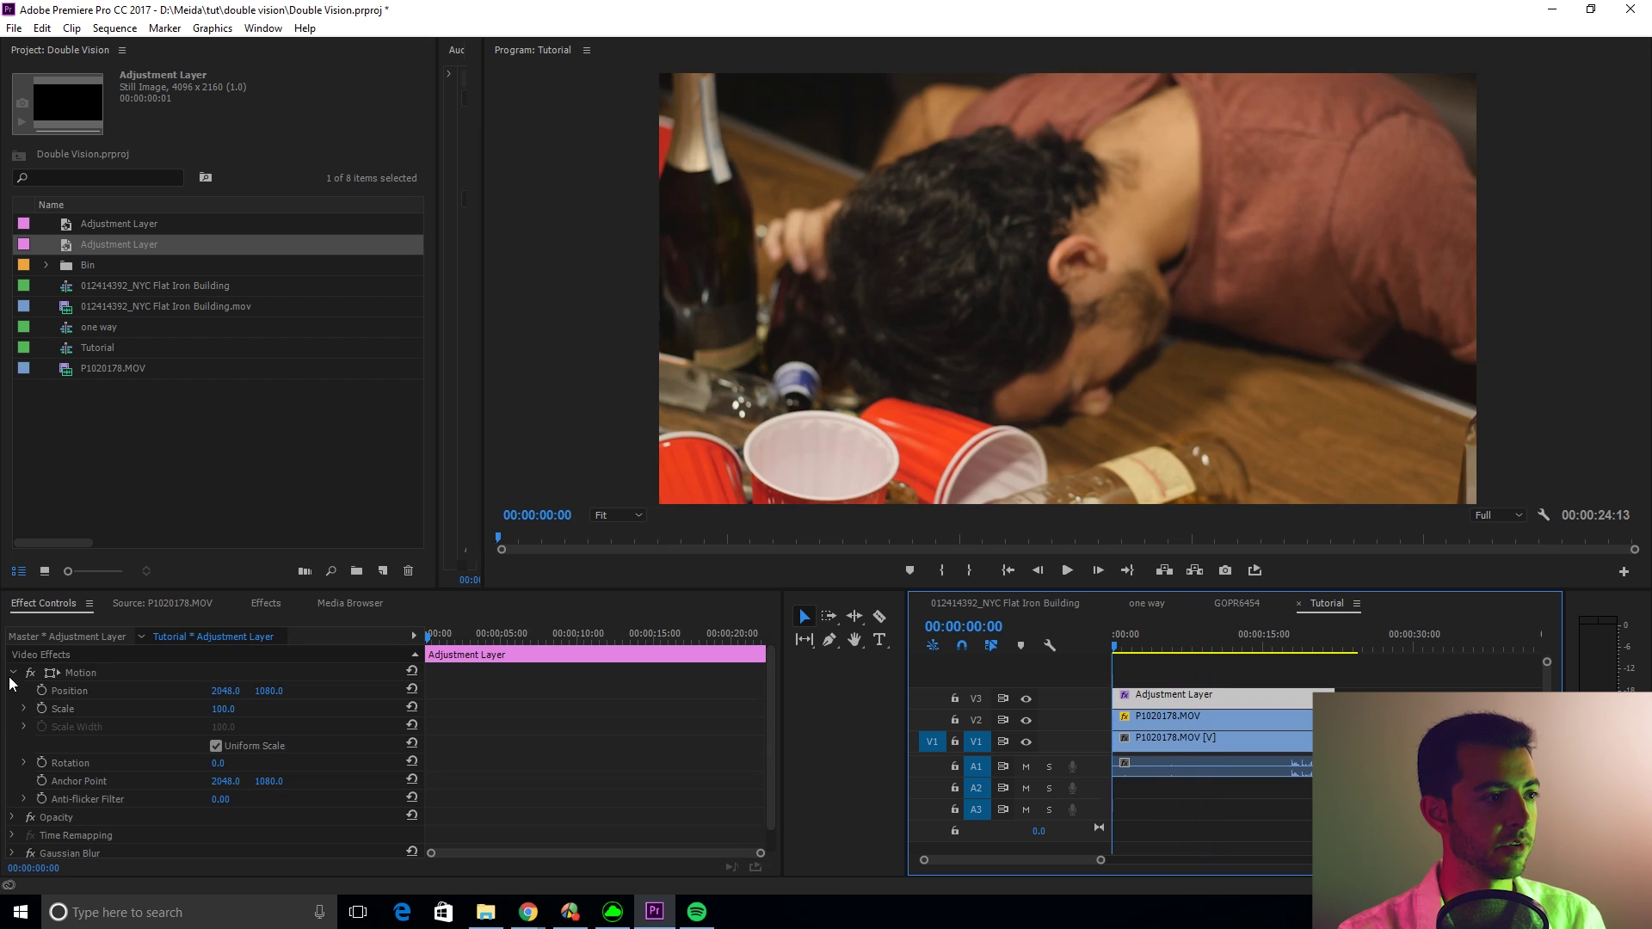
Find the Lumetri Color video effect and apply it to the adjustment layer
{"action": "left_click", "coordinate": [13, 672]}
{"action": "left_click", "coordinate": [267, 604]}
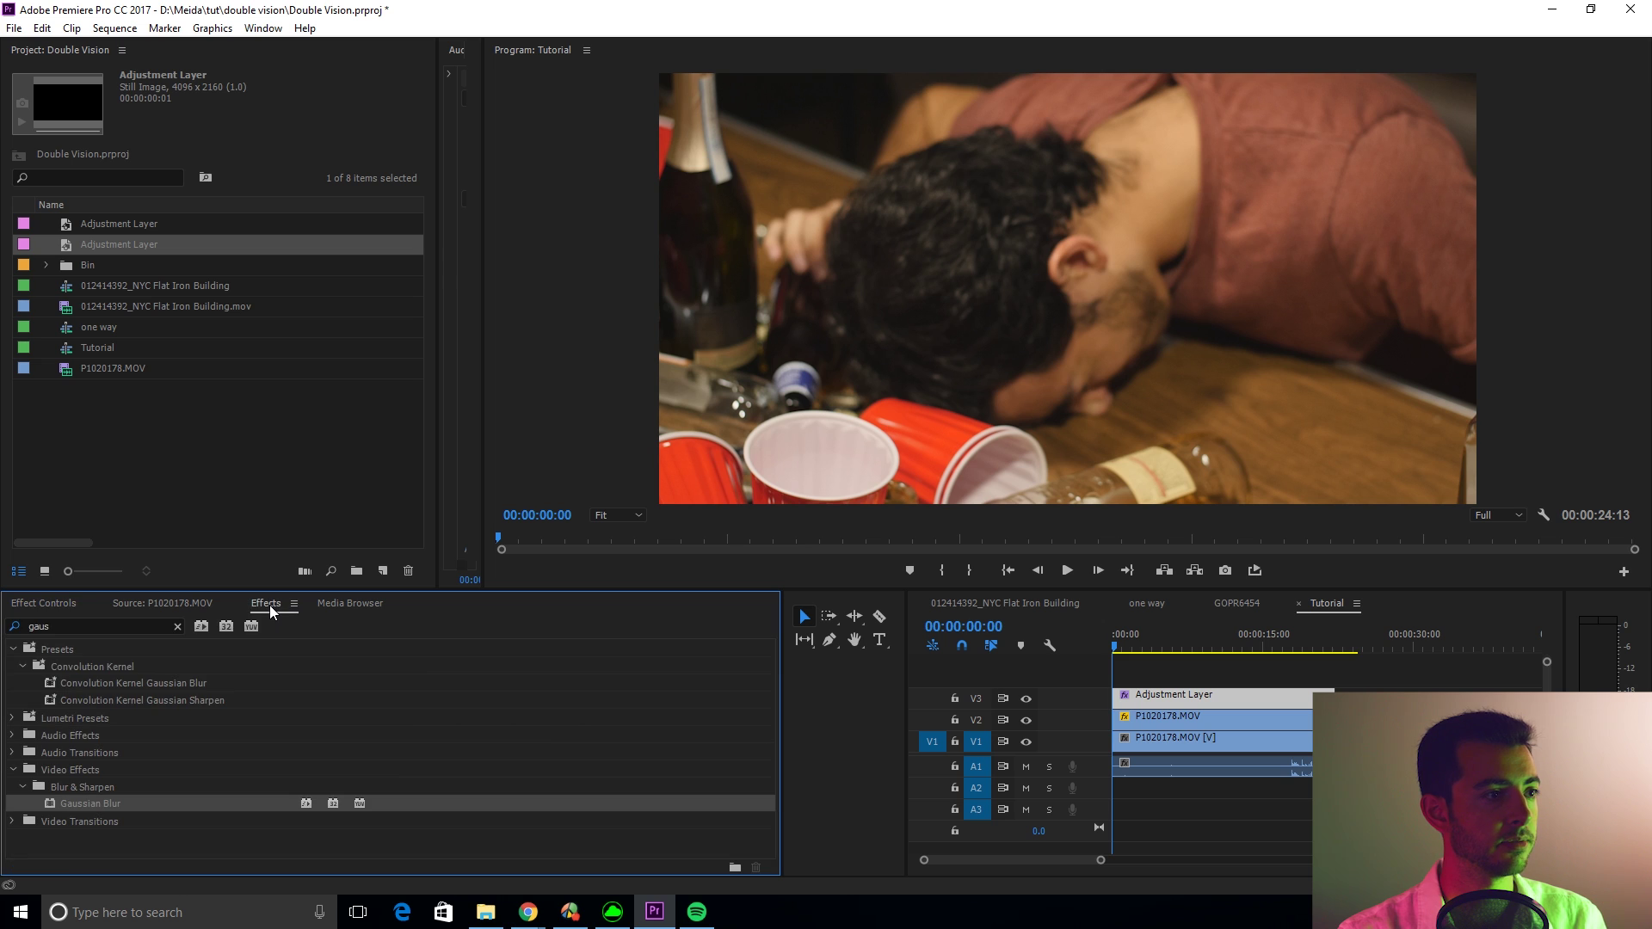
{"action": "double_click", "coordinate": [104, 623]}
{"action": "type", "text": "lumetri"}
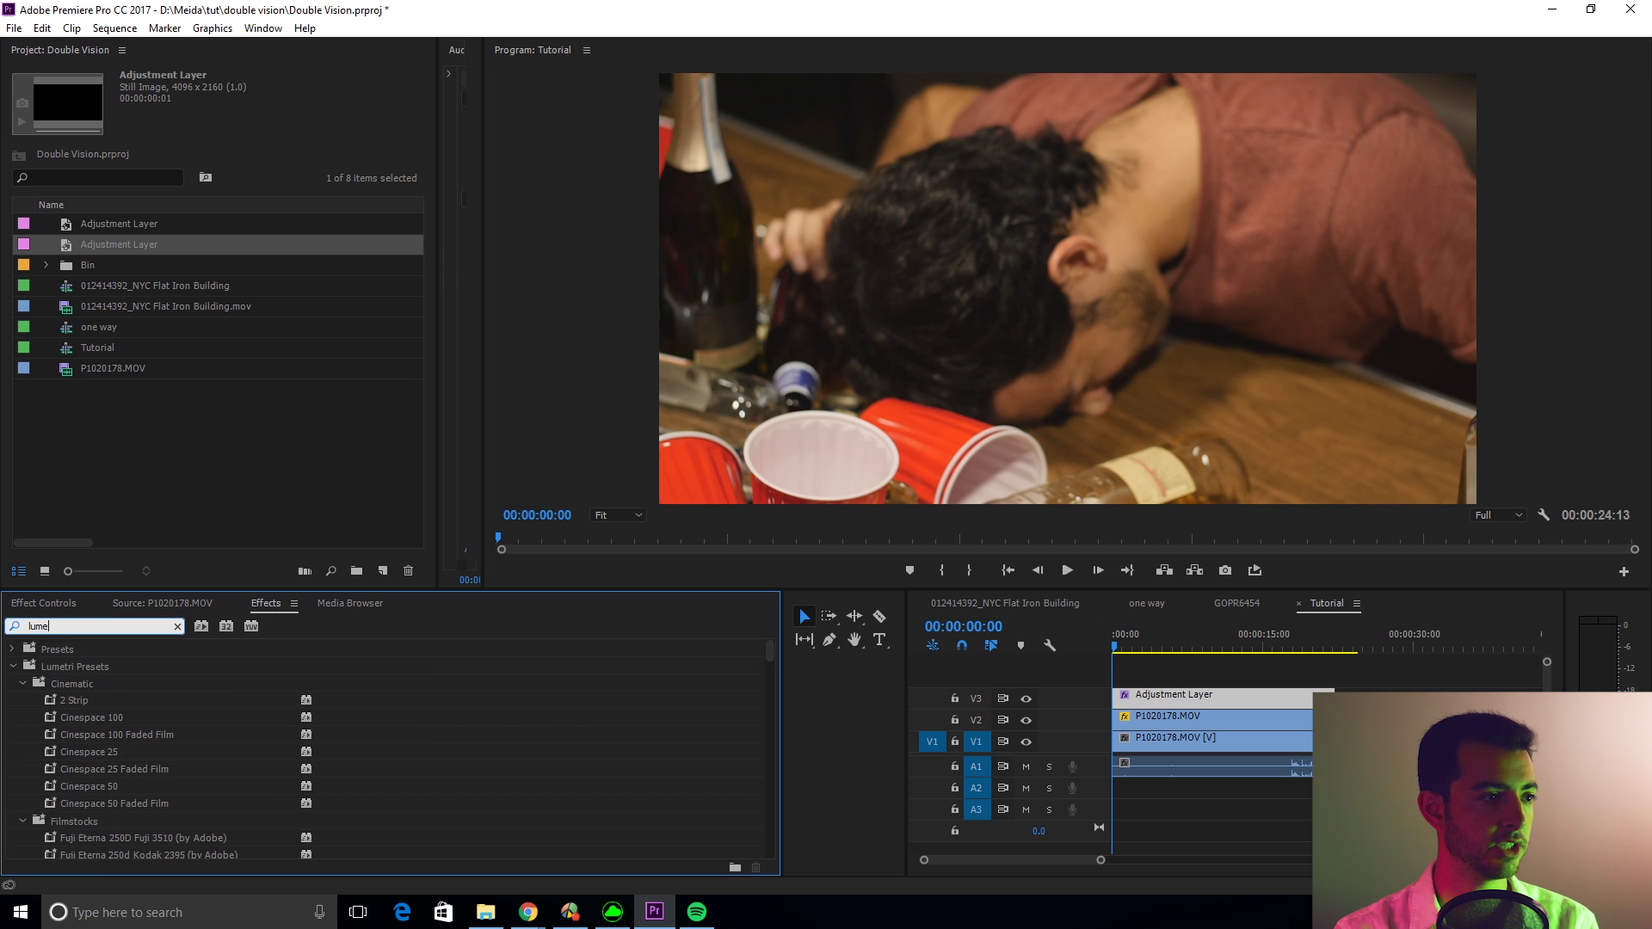
{"action": "left_click", "coordinate": [13, 667]}
{"action": "left_click", "coordinate": [67, 751]}
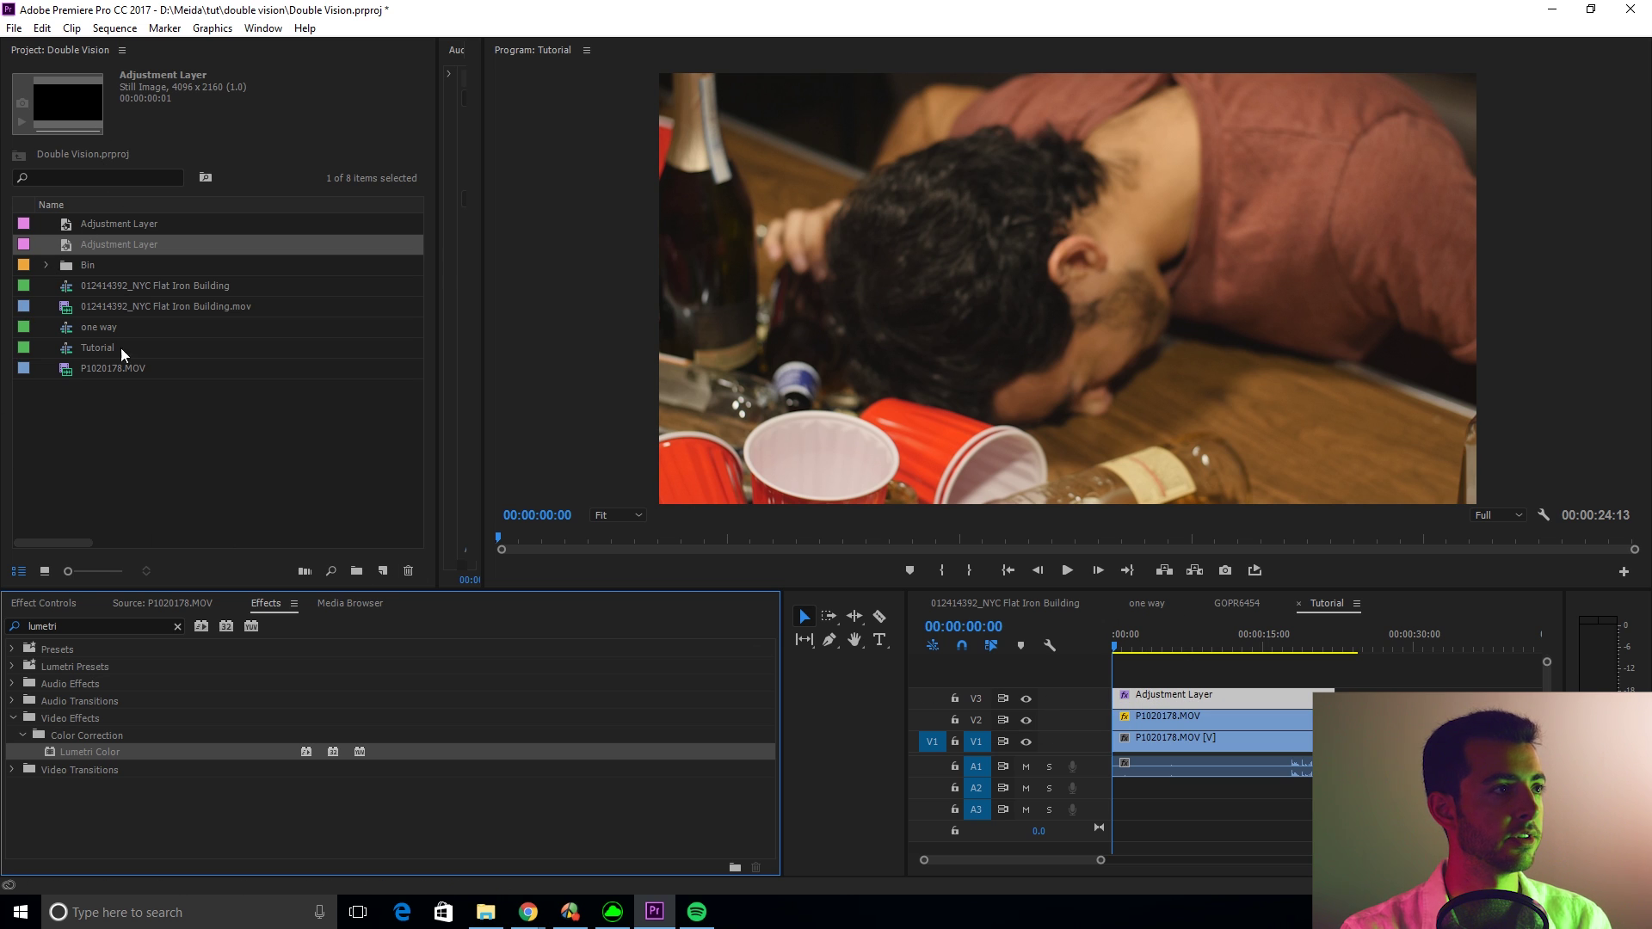
Set the Lumetri Color vignette on the adjustment layer to Amount -1.0, Midpoint 17.0 and Feather 100.0
{"action": "left_click", "coordinate": [39, 602]}
{"action": "scroll", "coordinate": [151, 710], "scroll_direction": "down", "scroll_amount": 1}
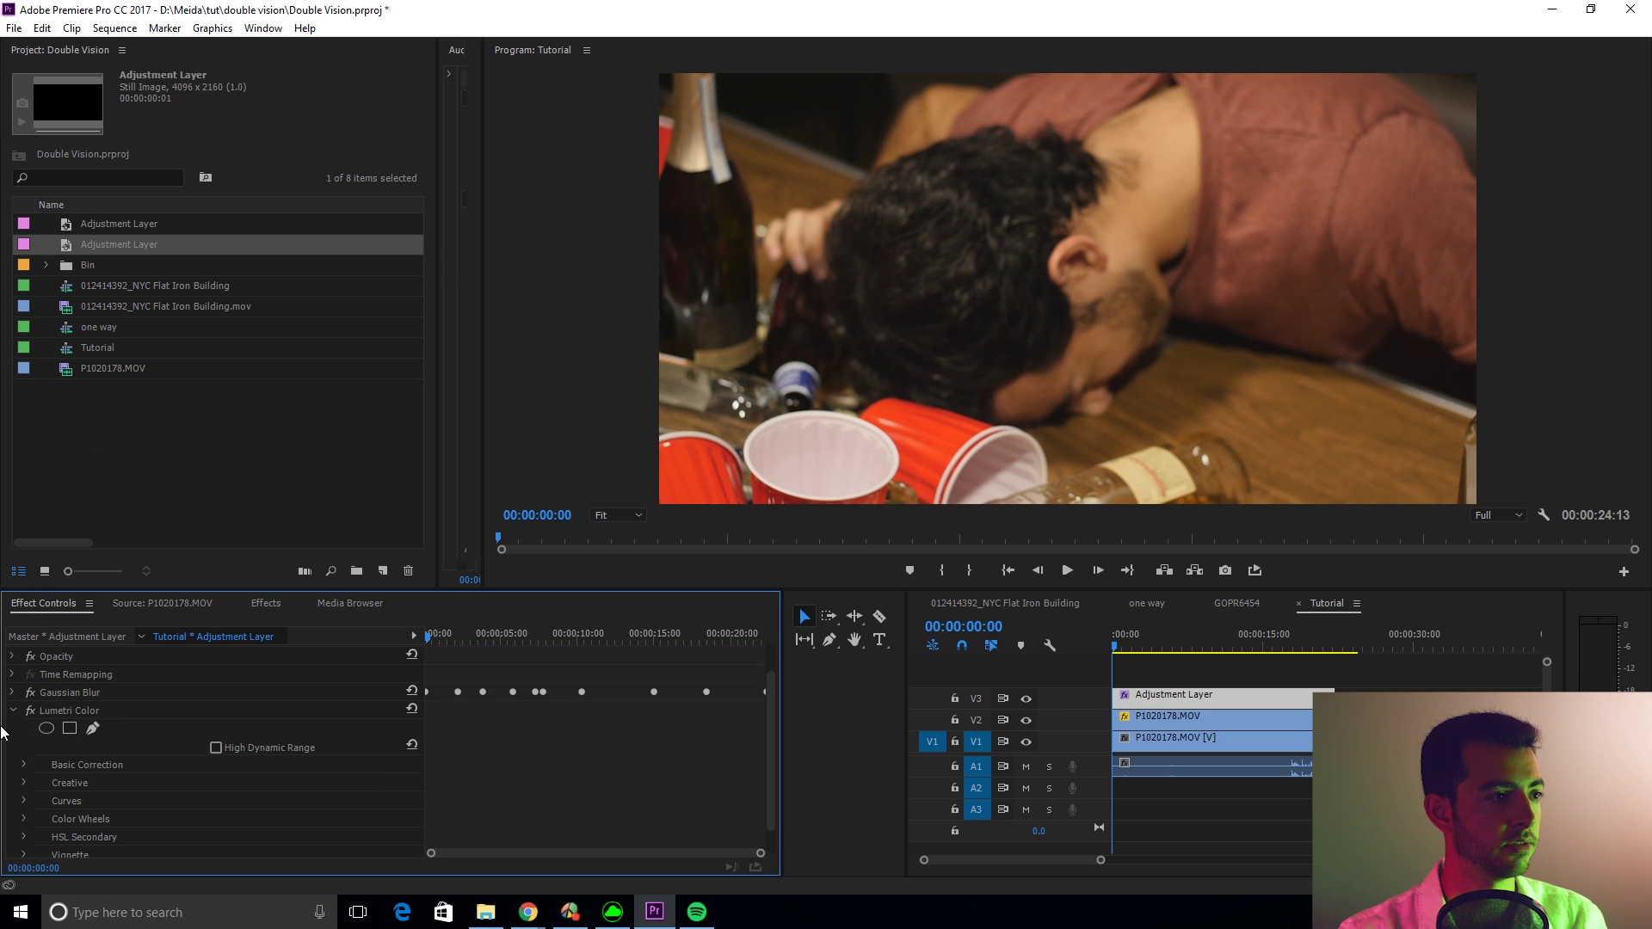
{"action": "scroll", "coordinate": [169, 777], "scroll_direction": "down", "scroll_amount": 1}
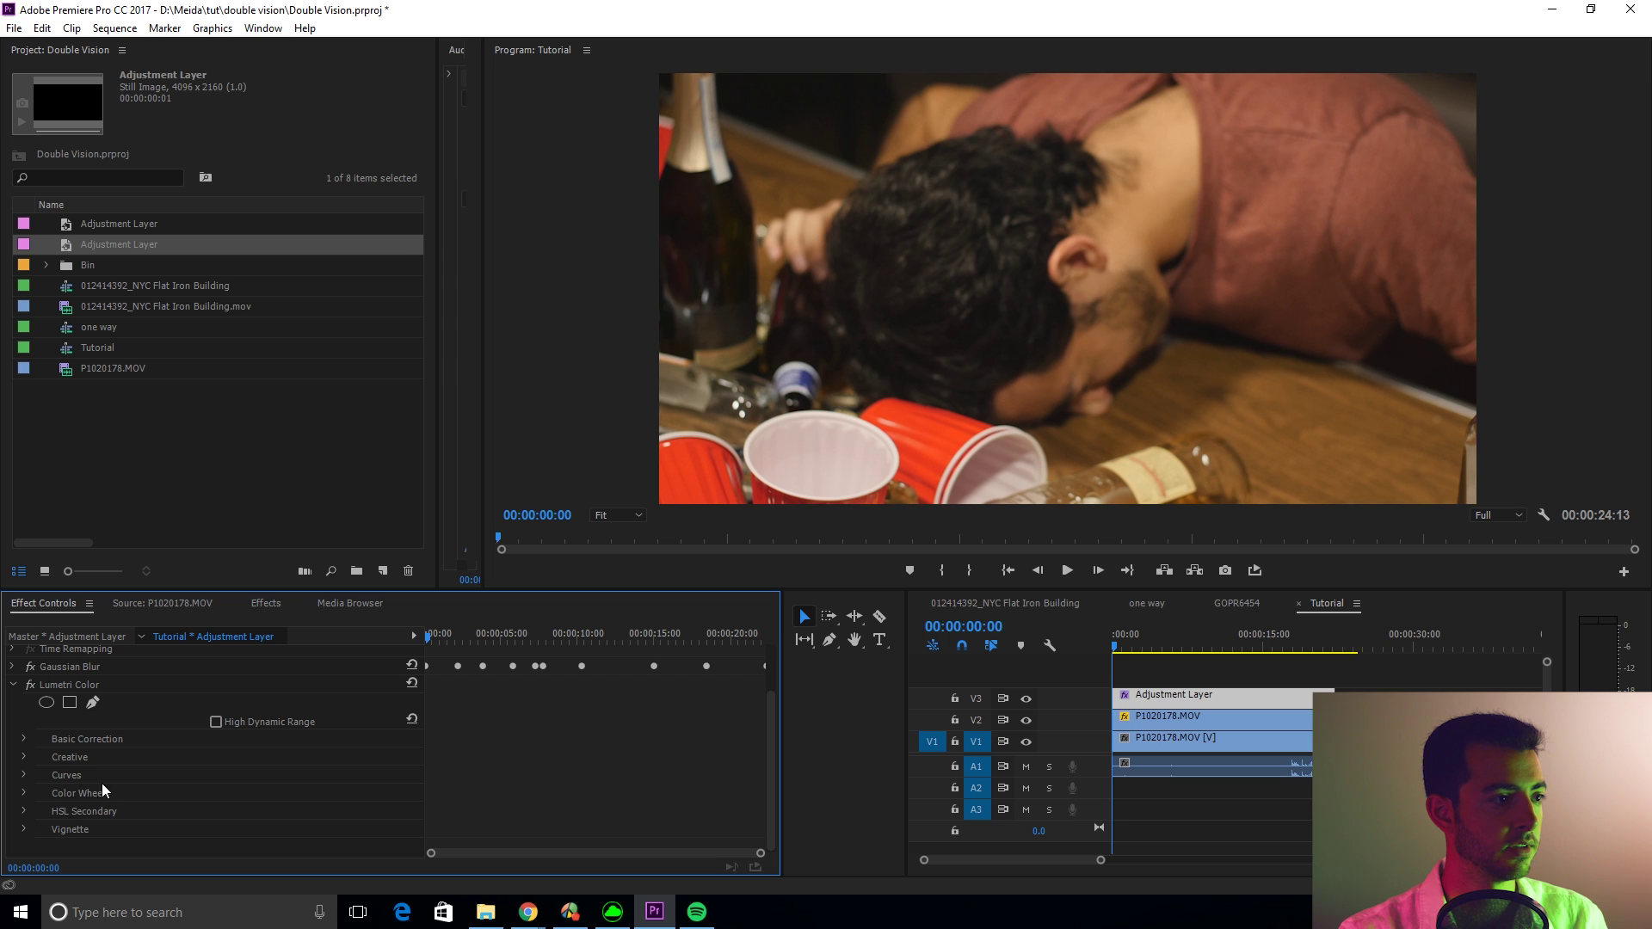
{"action": "left_click", "coordinate": [23, 830]}
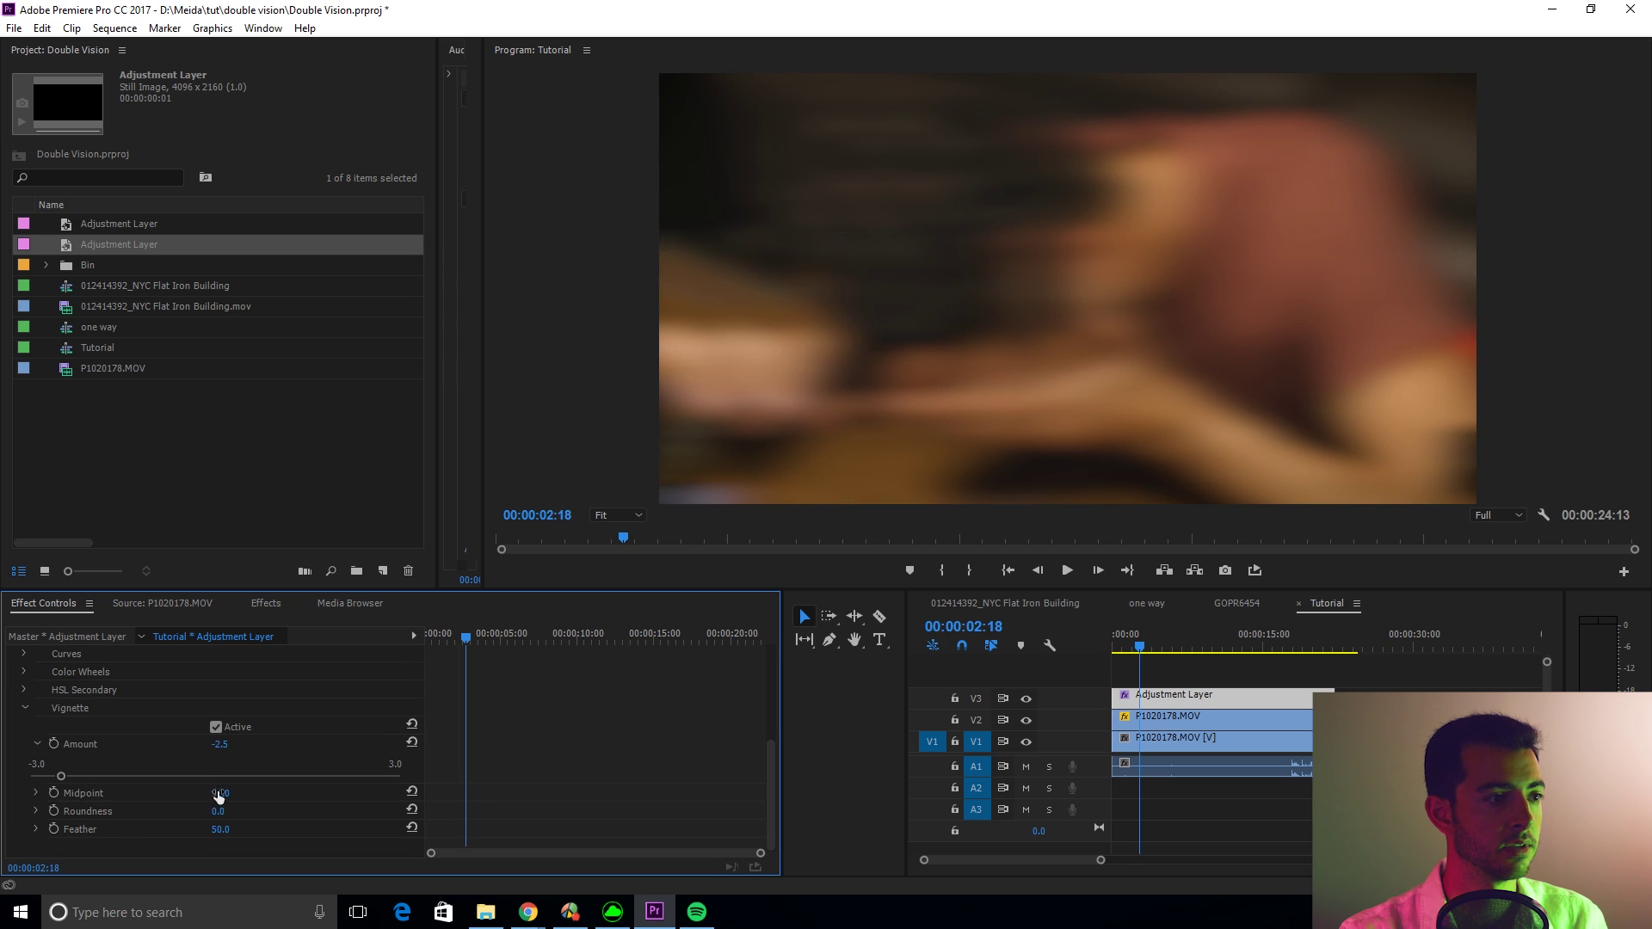
{"action": "left_click_drag", "start_coordinate": [223, 793], "coordinate": [275, 830]}
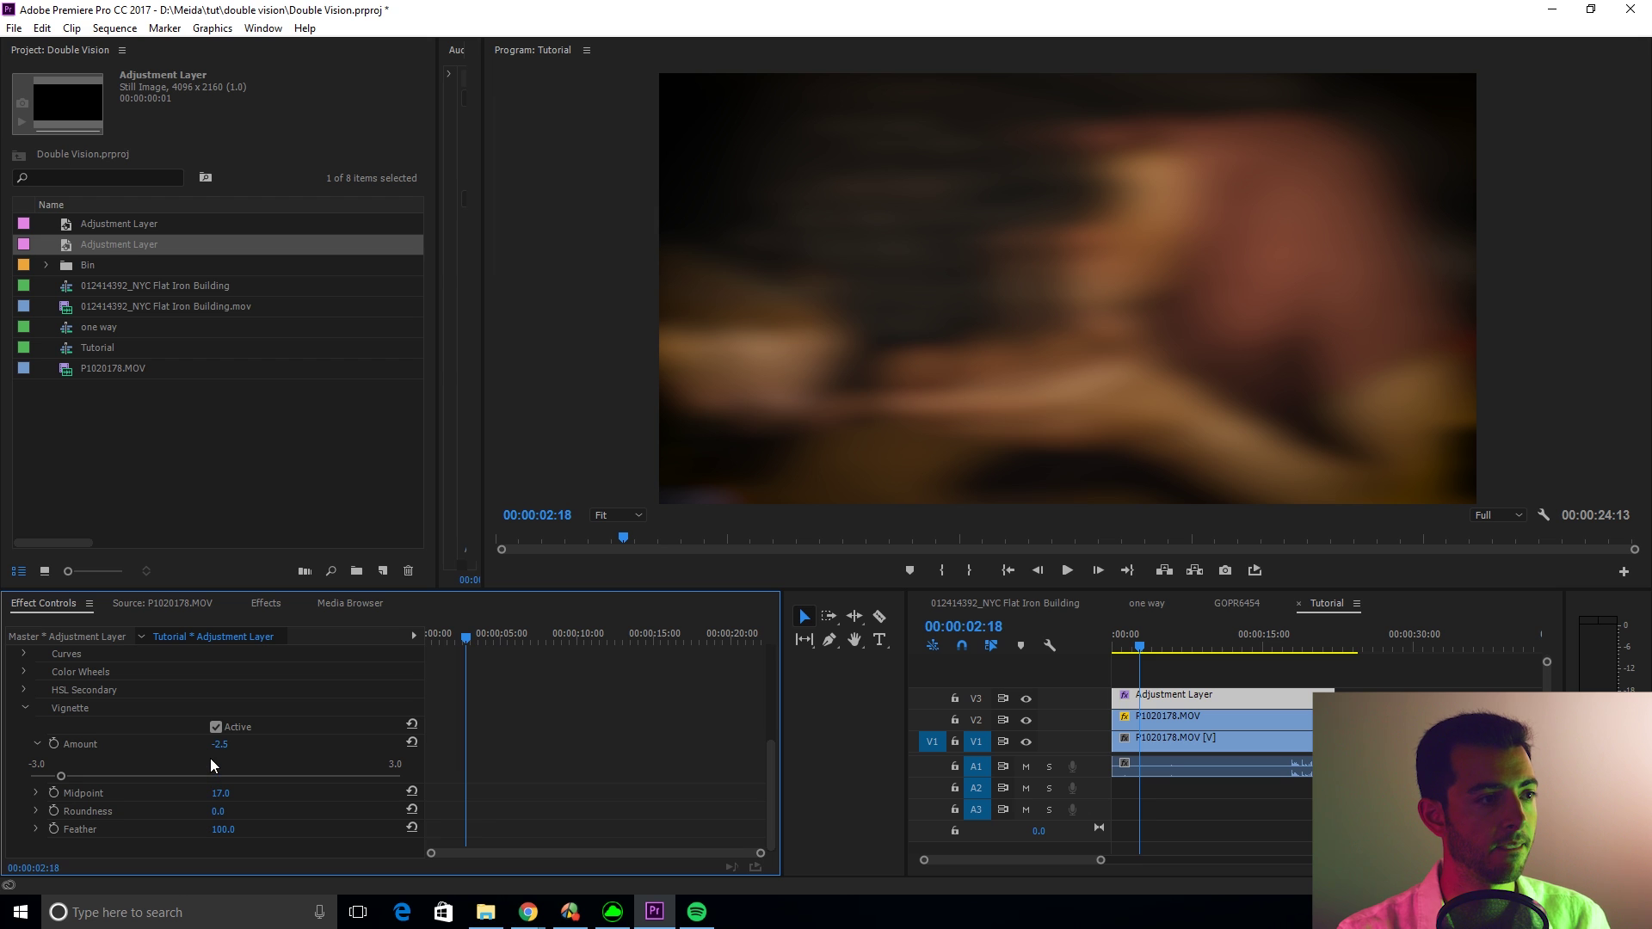
{"action": "left_click_drag", "start_coordinate": [61, 775], "coordinate": [161, 775]}
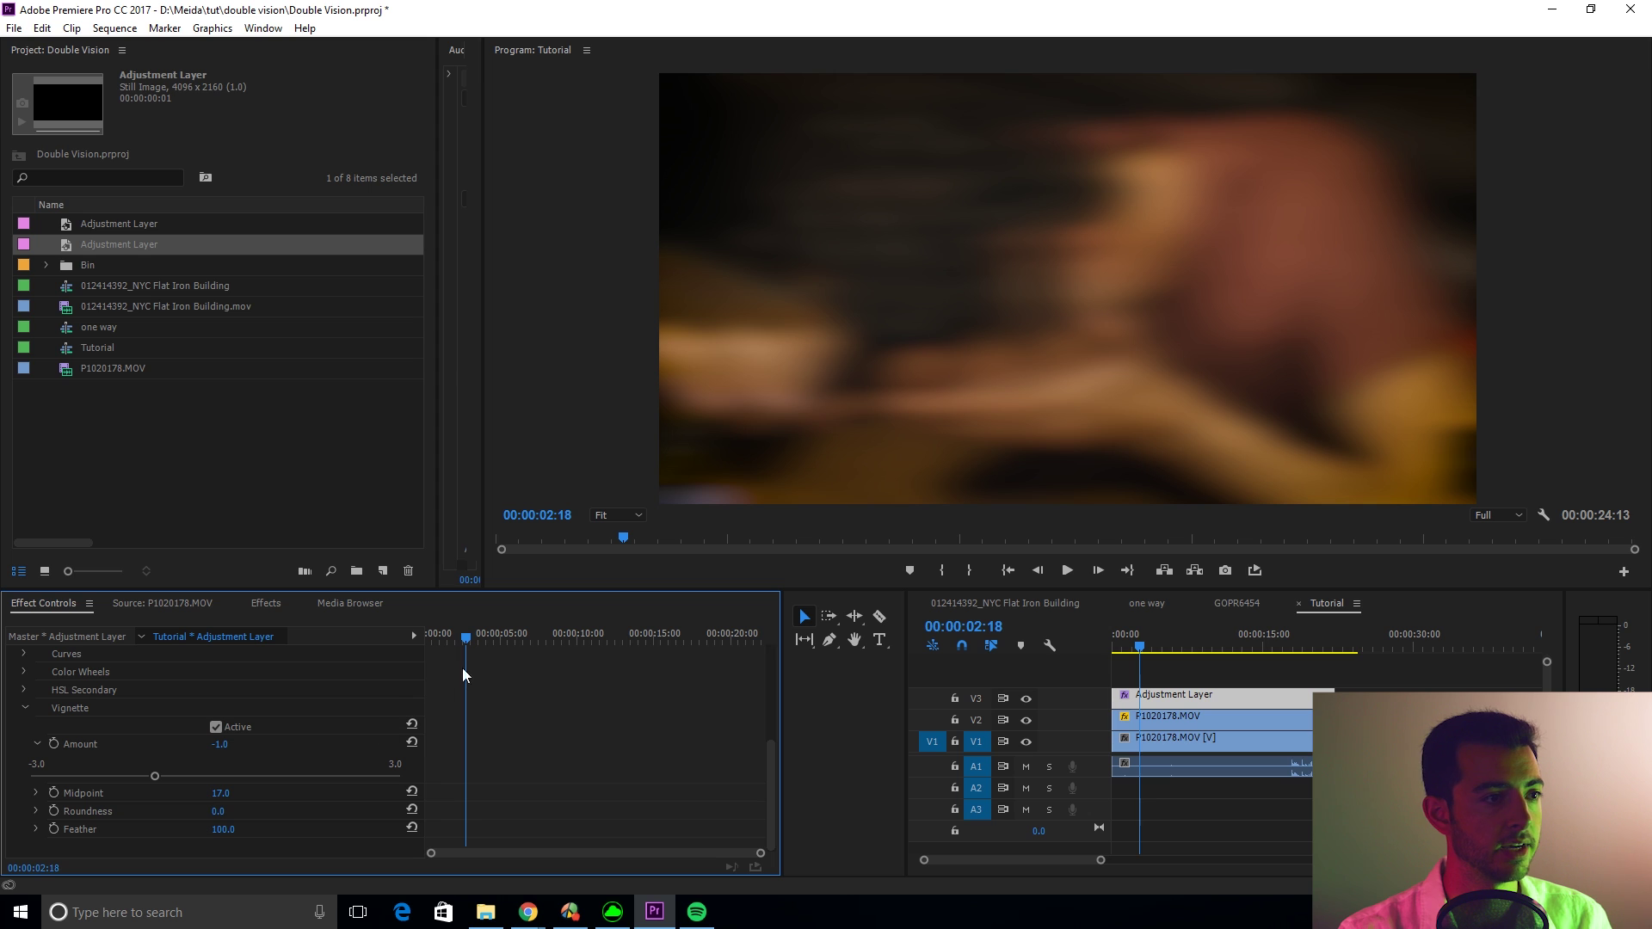
Animate the vignette Amount with keyframes of 0.0 at 00:00:00:02 and -1.0 at 00:00:02:04
{"action": "left_click_drag", "start_coordinate": [468, 636], "coordinate": [373, 661]}
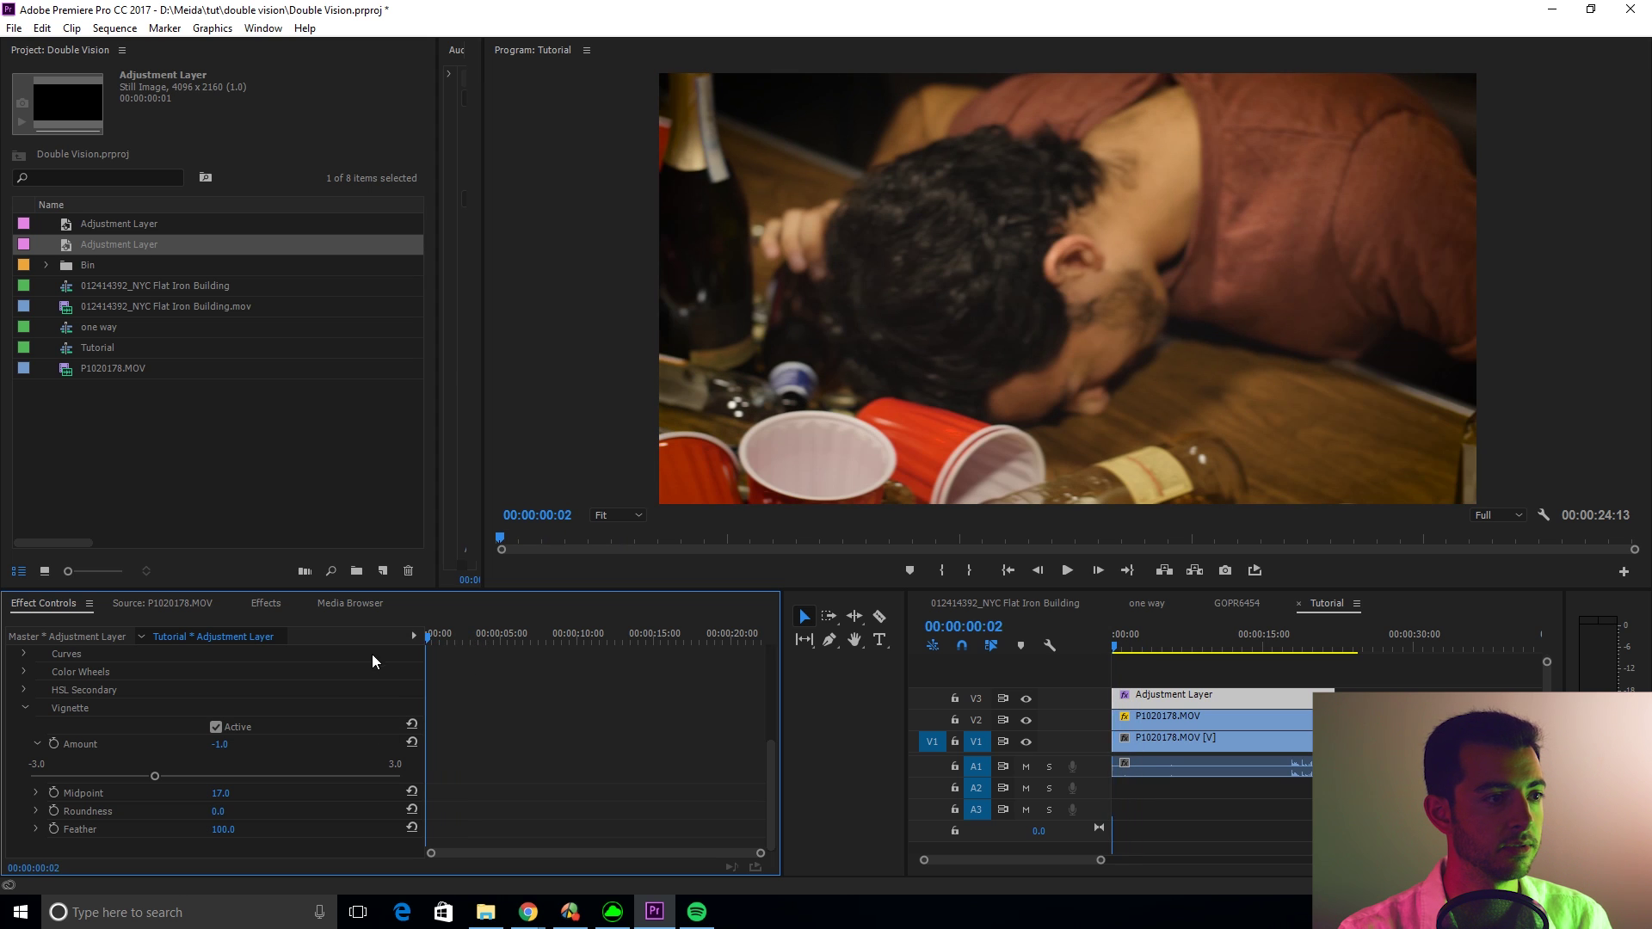
{"action": "left_click", "coordinate": [57, 743]}
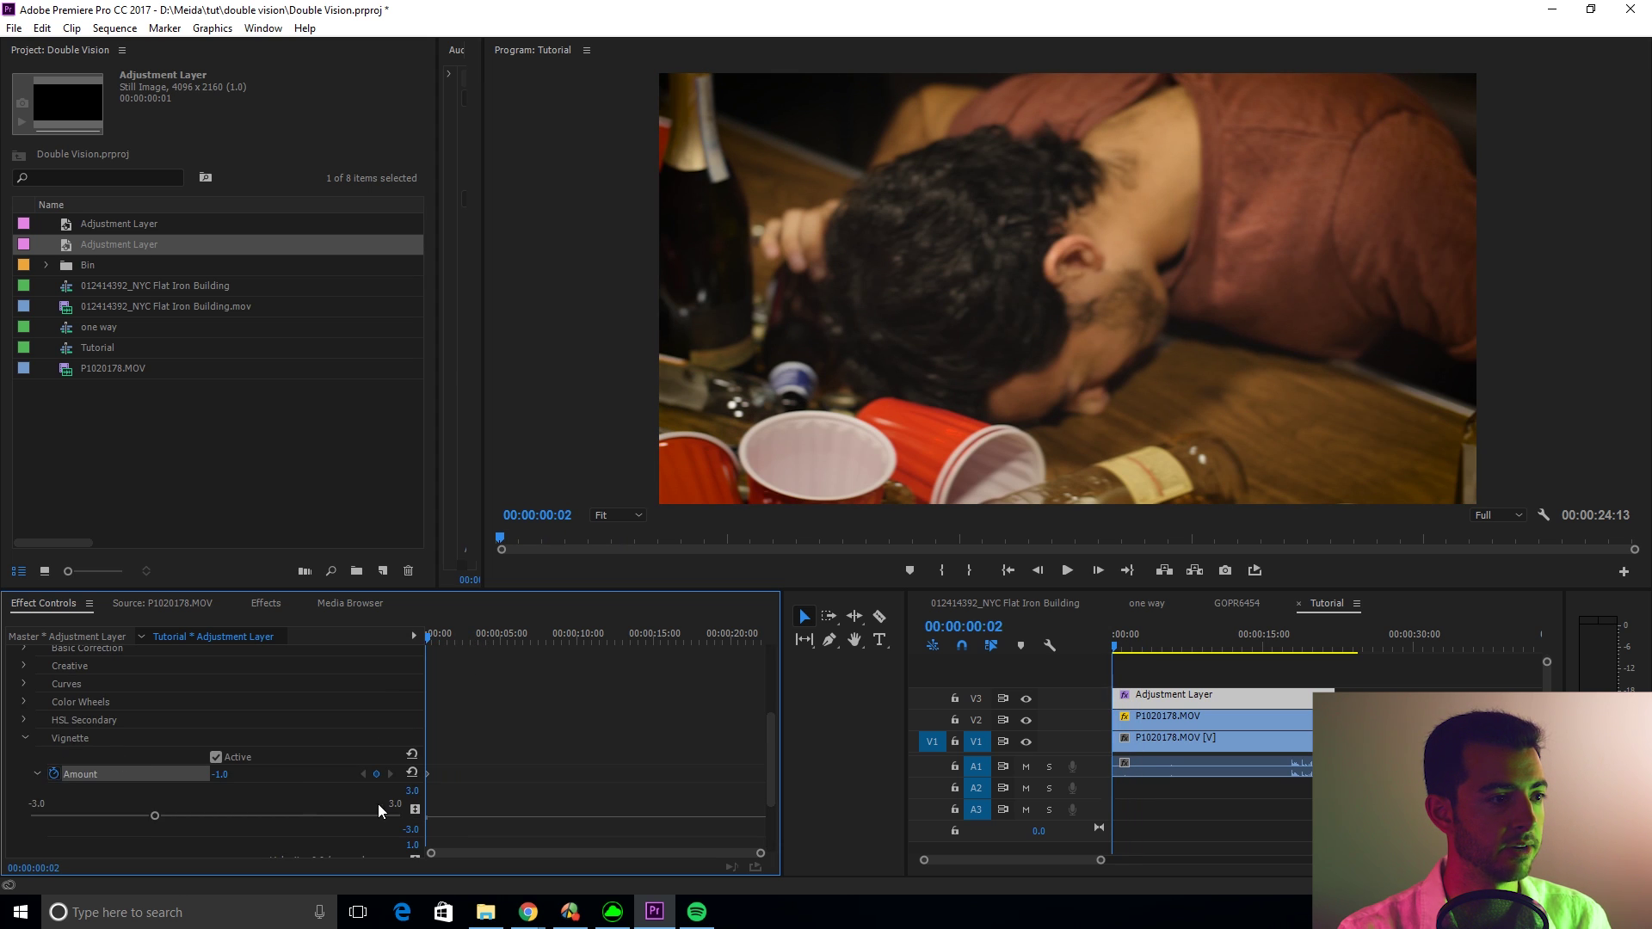
{"action": "left_click_drag", "start_coordinate": [430, 773], "coordinate": [456, 773]}
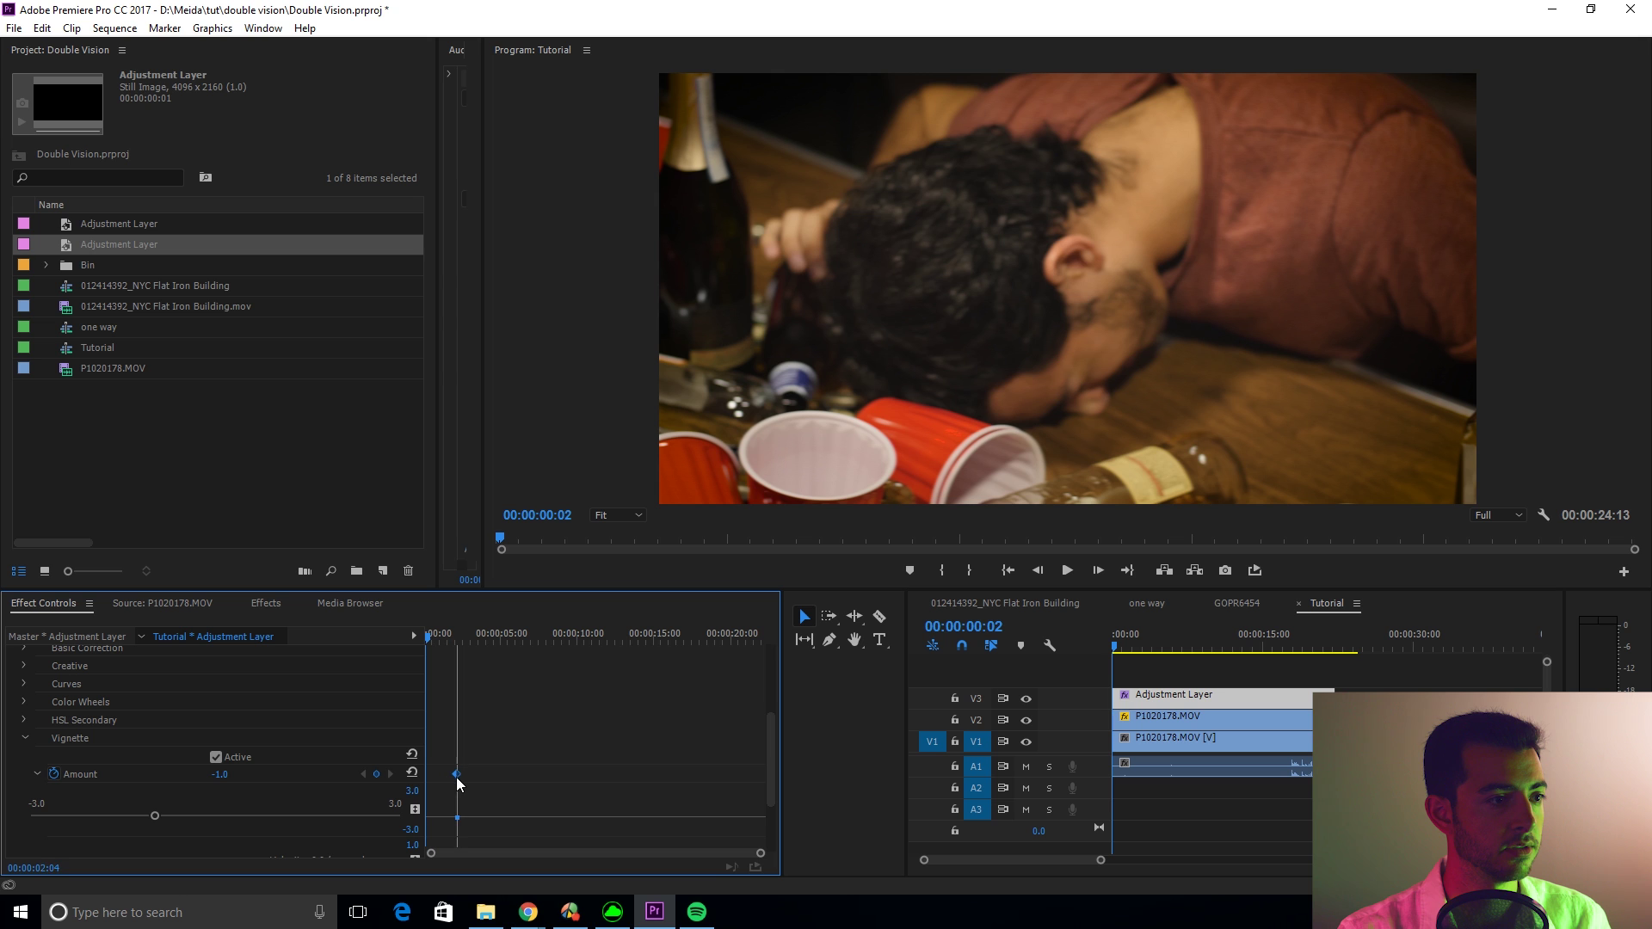
{"action": "left_click", "coordinate": [407, 774]}
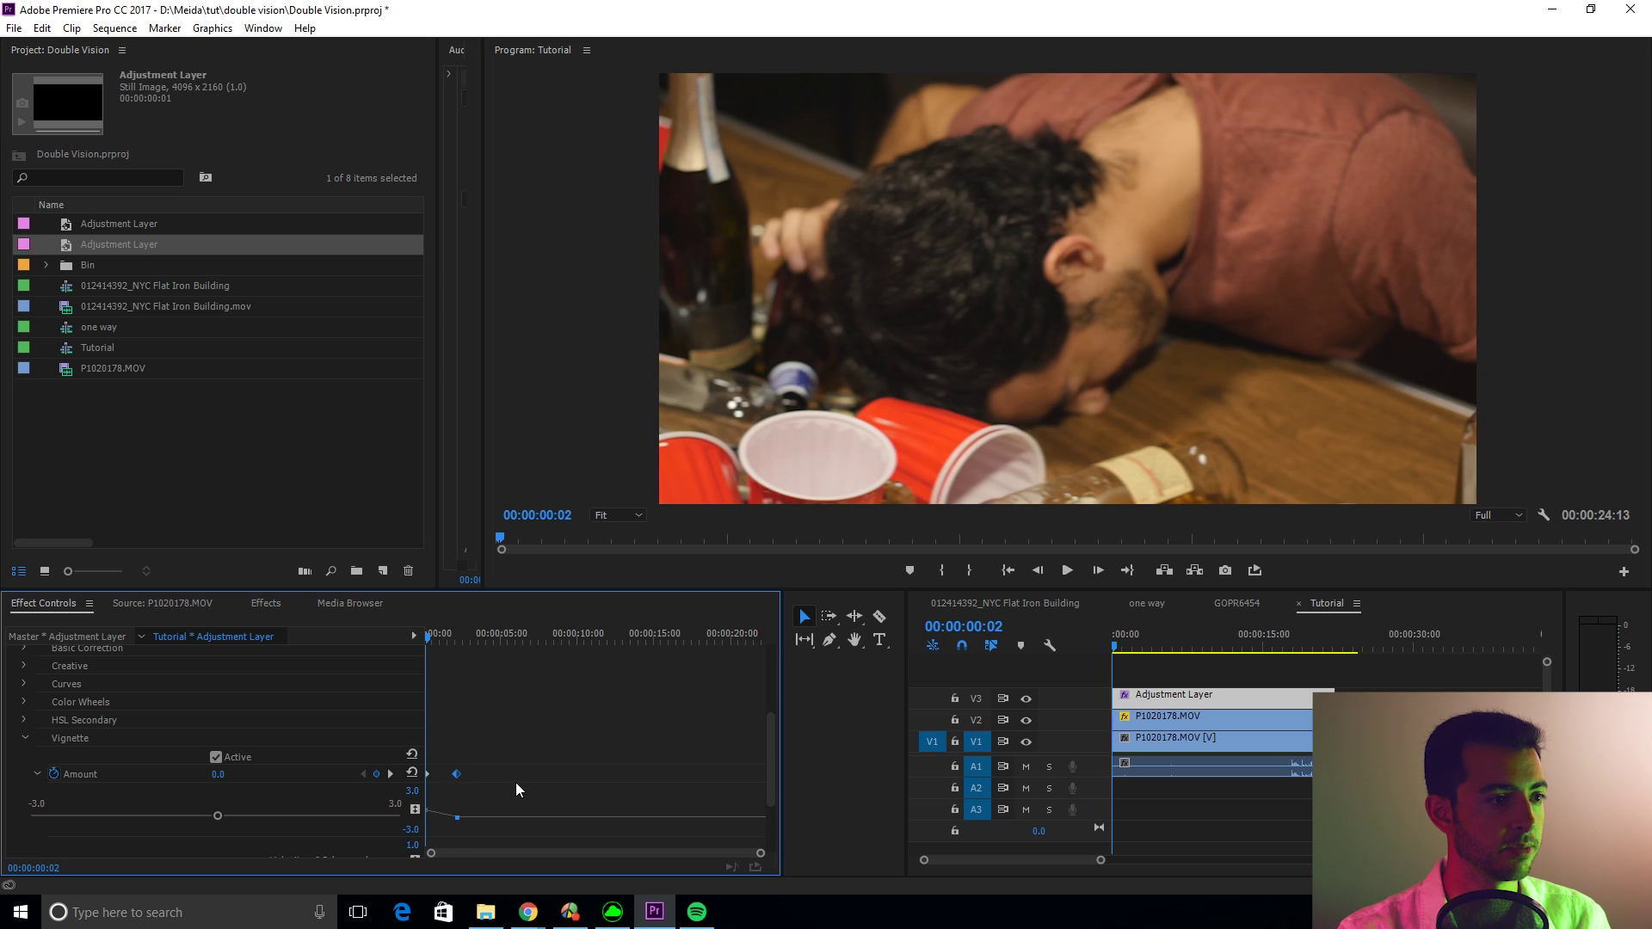
Add vignette Amount keyframes of -3.1 at 00:00:03:21 and -0.3 at 00:00:06:08
{"action": "key", "text": "space"}
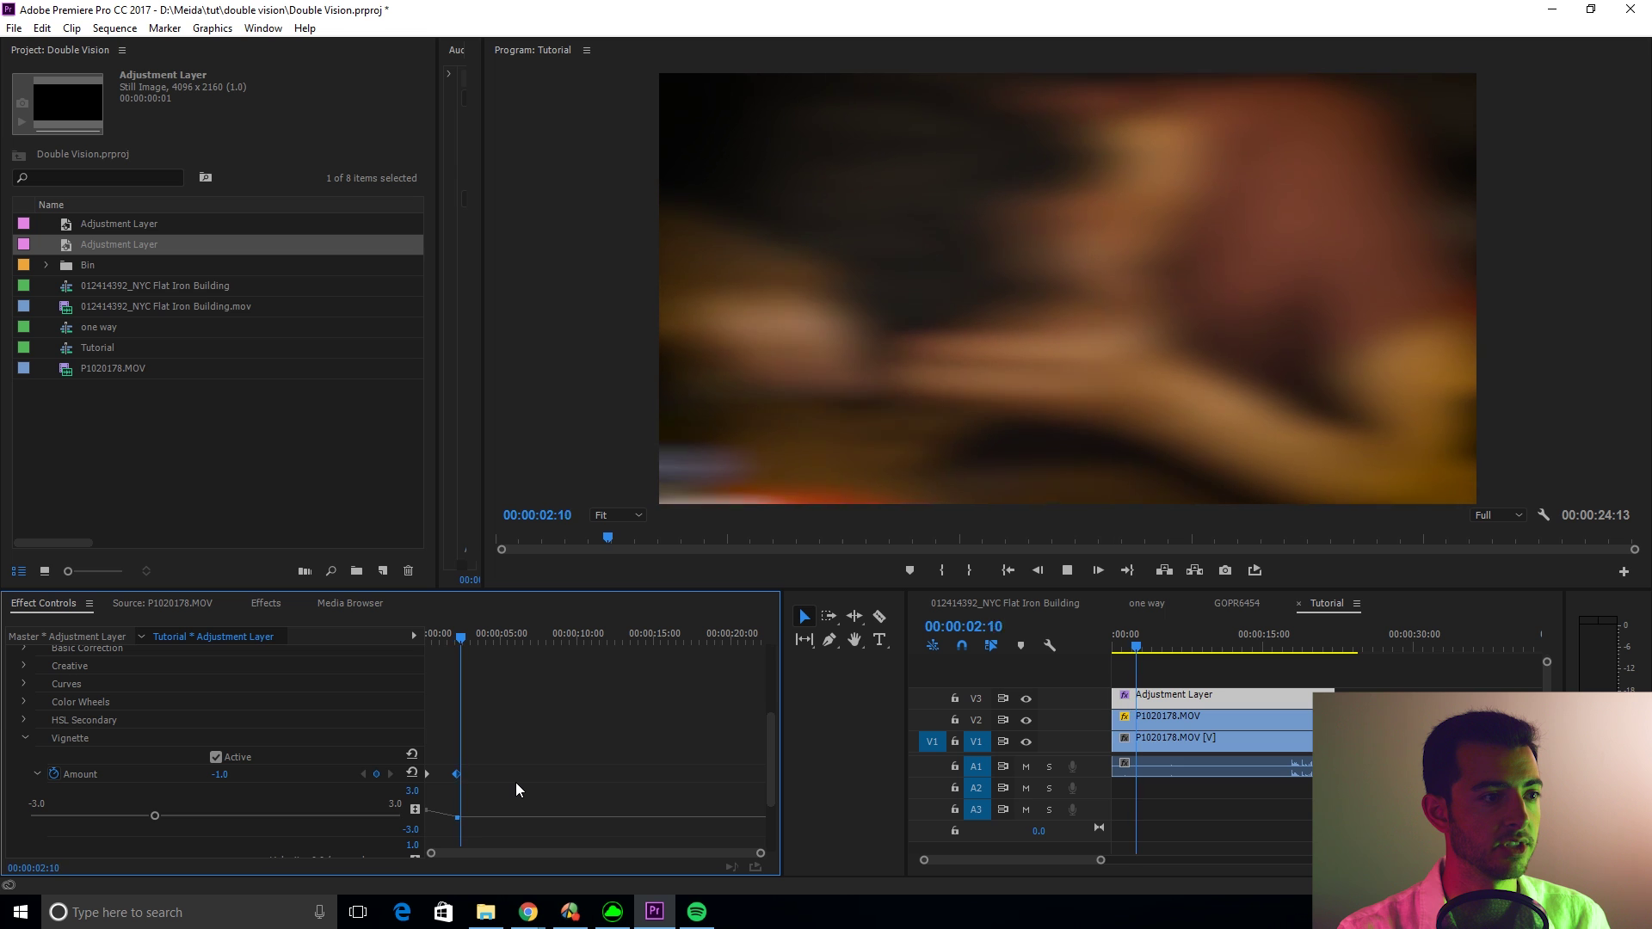
{"action": "key", "text": "space"}
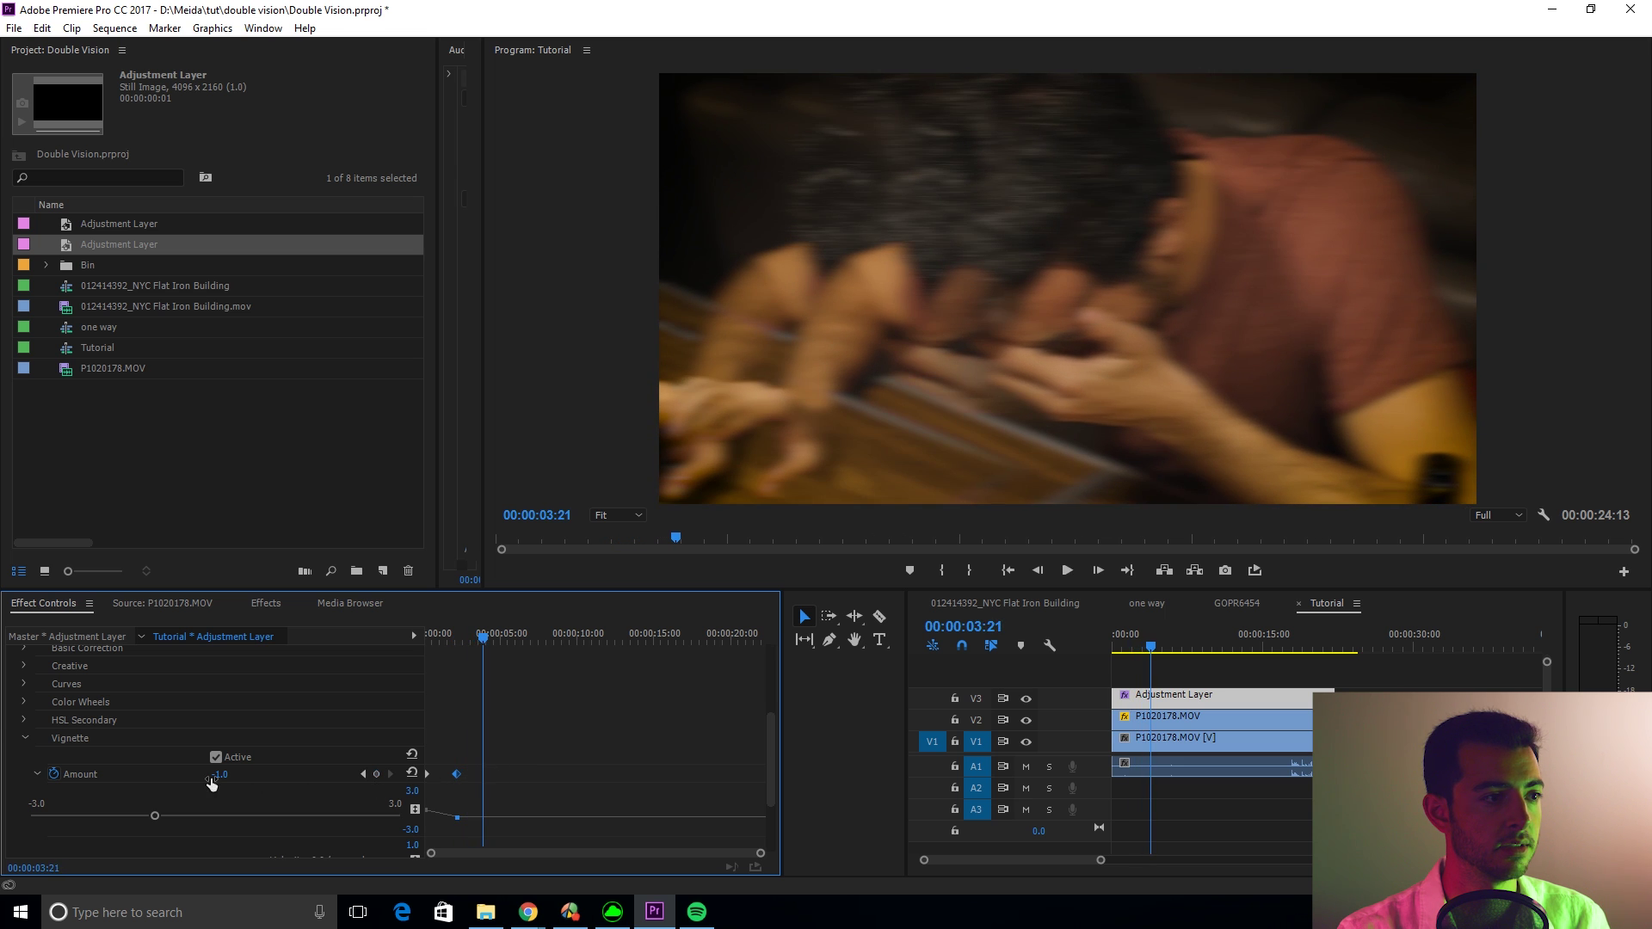
{"action": "left_click_drag", "start_coordinate": [226, 775], "coordinate": [207, 774]}
{"action": "key", "text": "space"}
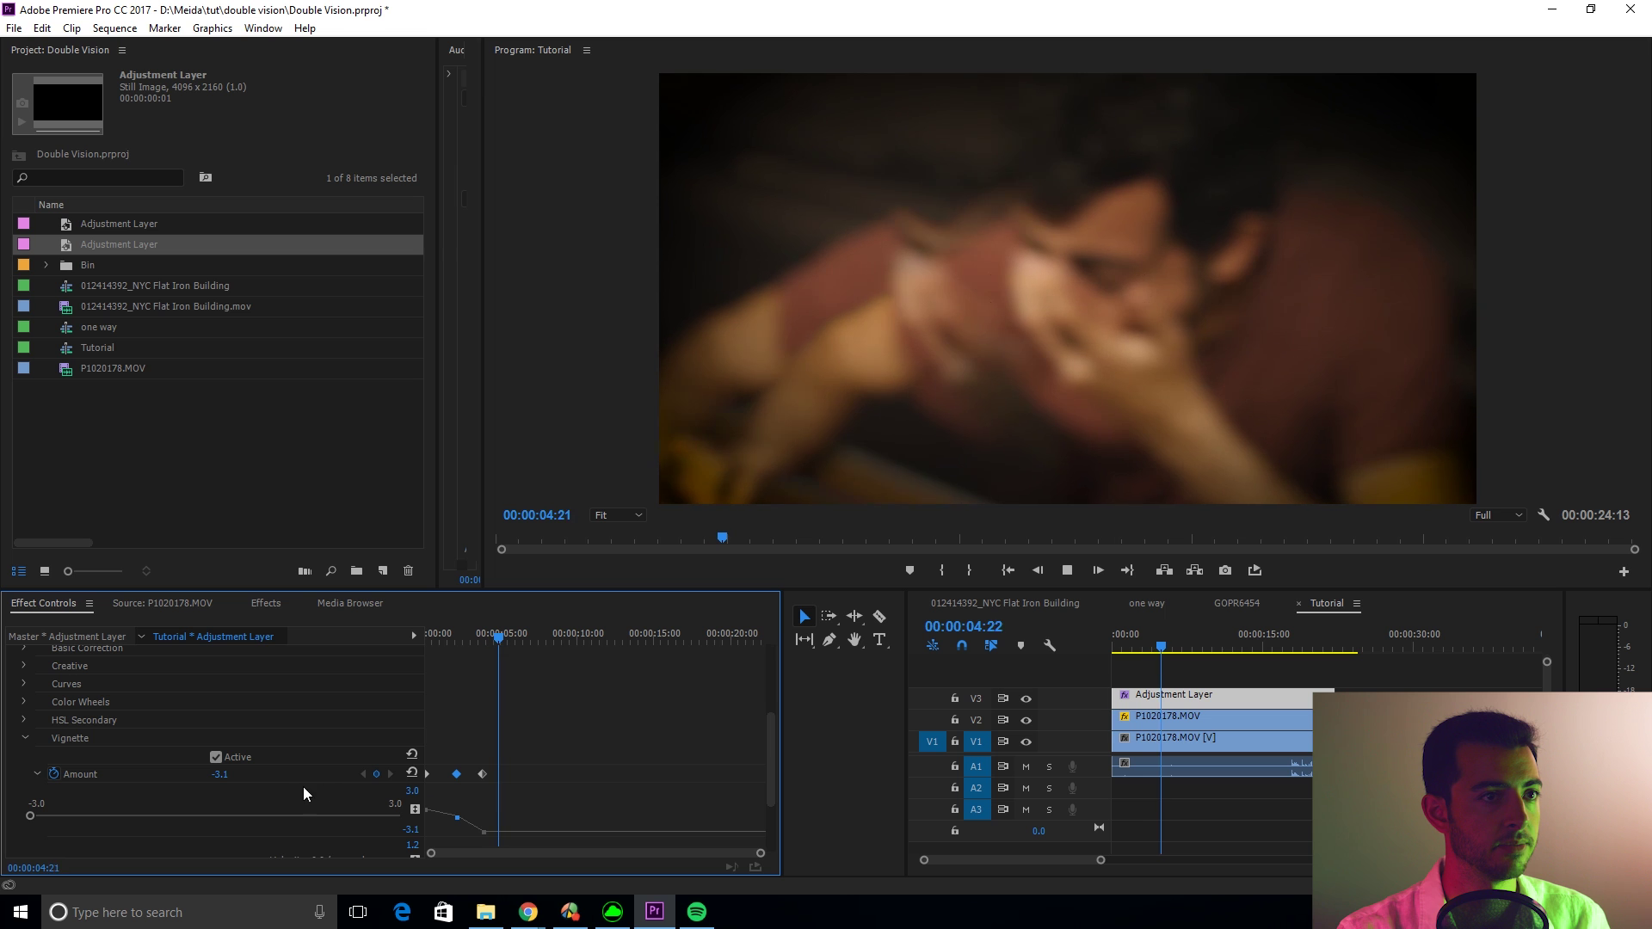
{"action": "key", "text": "space"}
{"action": "left_click_drag", "start_coordinate": [220, 776], "coordinate": [287, 776]}
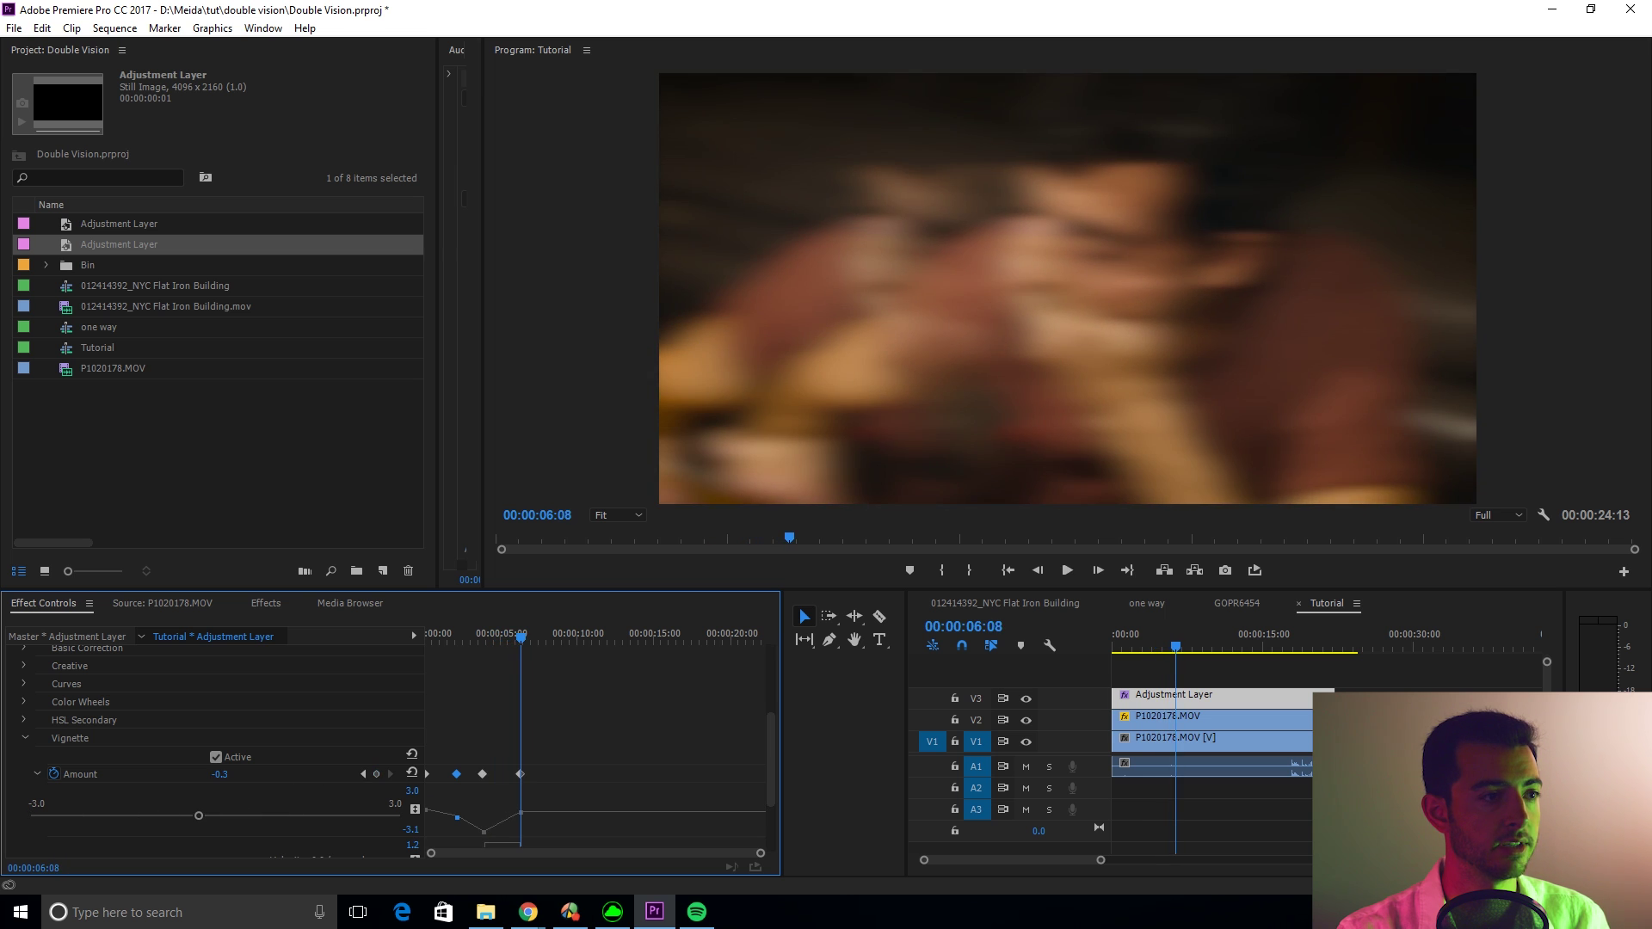
Add vignette Amount keyframes of -5.0 at 00:00:09:13 and -2.1 at 00:00:13:23
{"action": "key", "text": "space"}
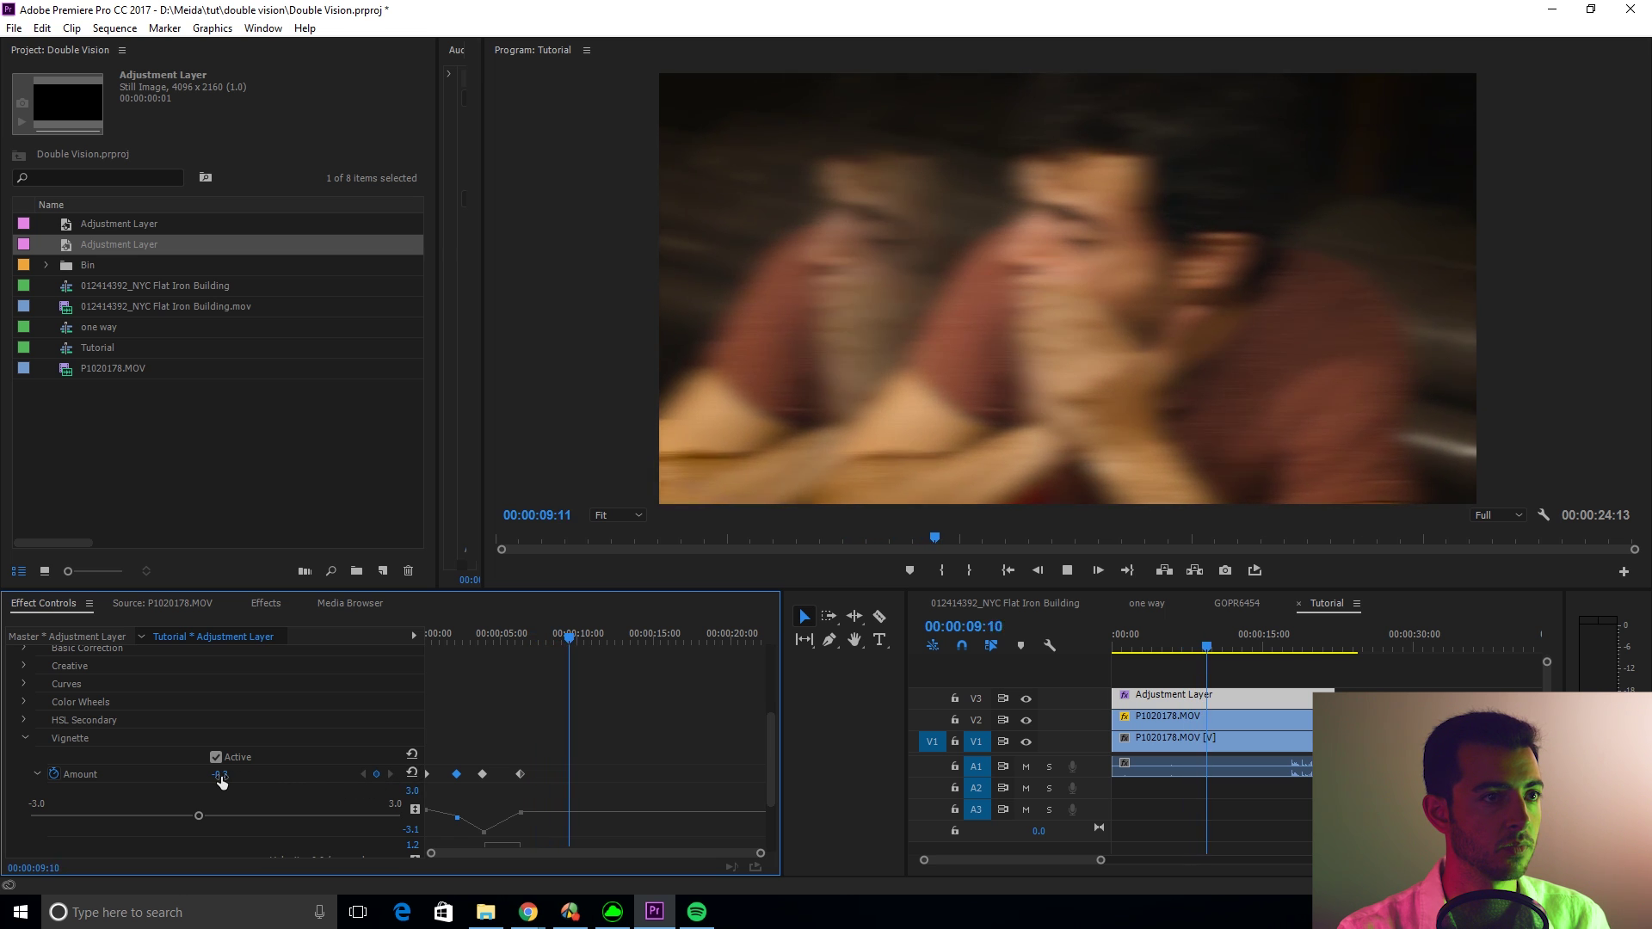
{"action": "key", "text": "space"}
{"action": "left_click_drag", "start_coordinate": [220, 775], "coordinate": [183, 775]}
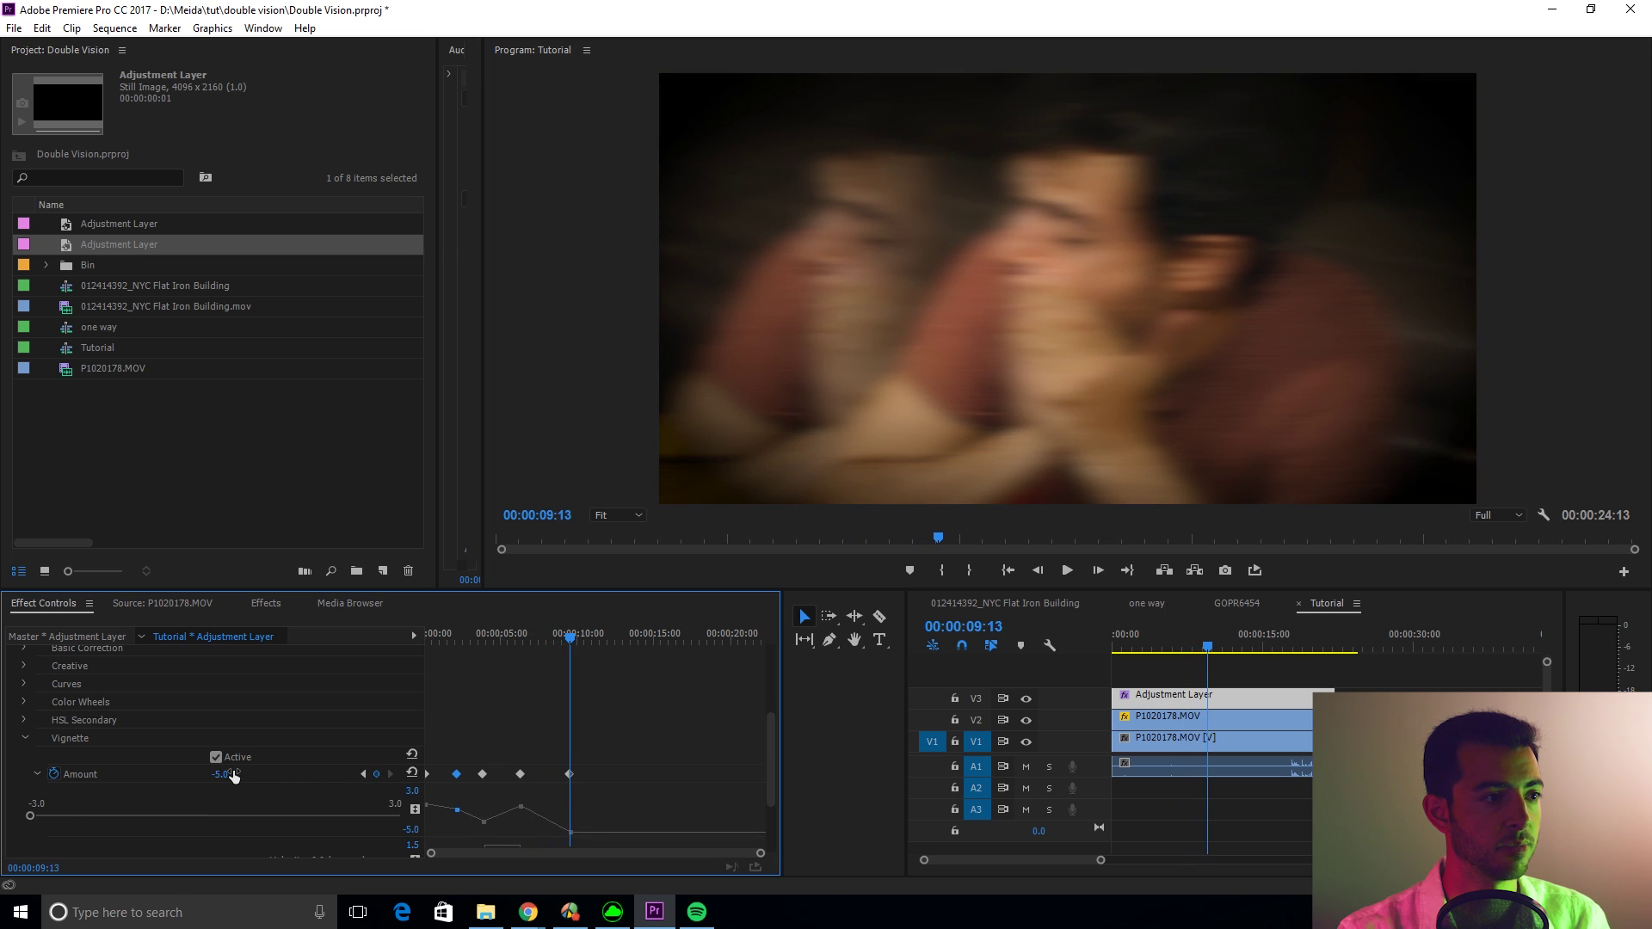
{"action": "key", "text": "space"}
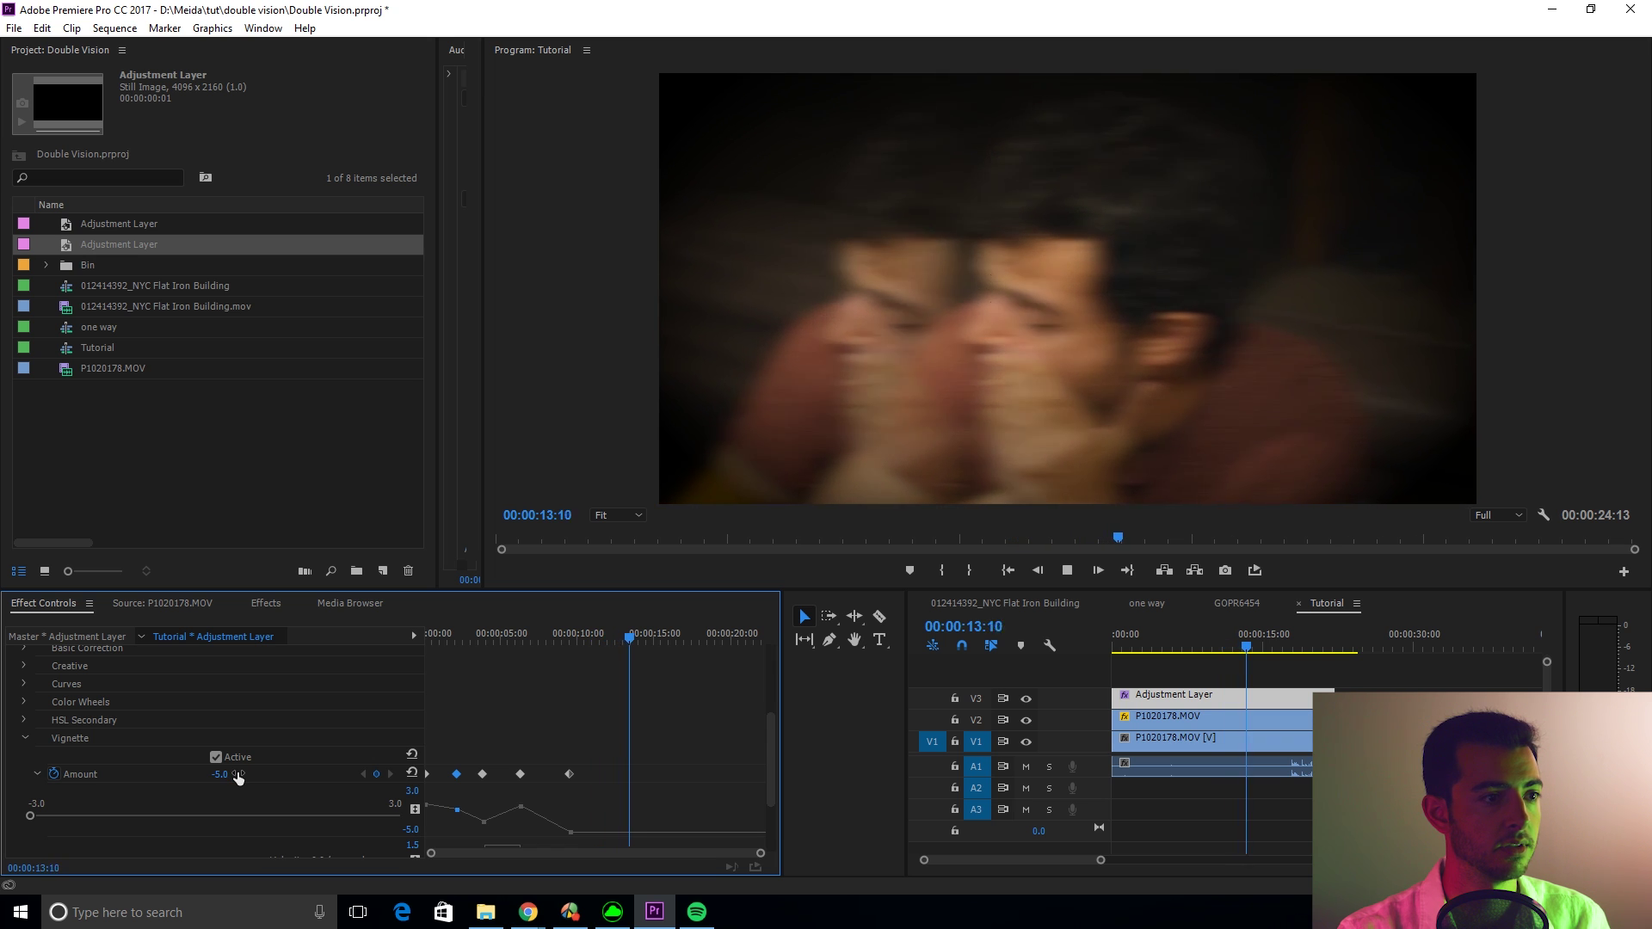
{"action": "key", "text": "space"}
{"action": "left_click_drag", "start_coordinate": [219, 774], "coordinate": [244, 775]}
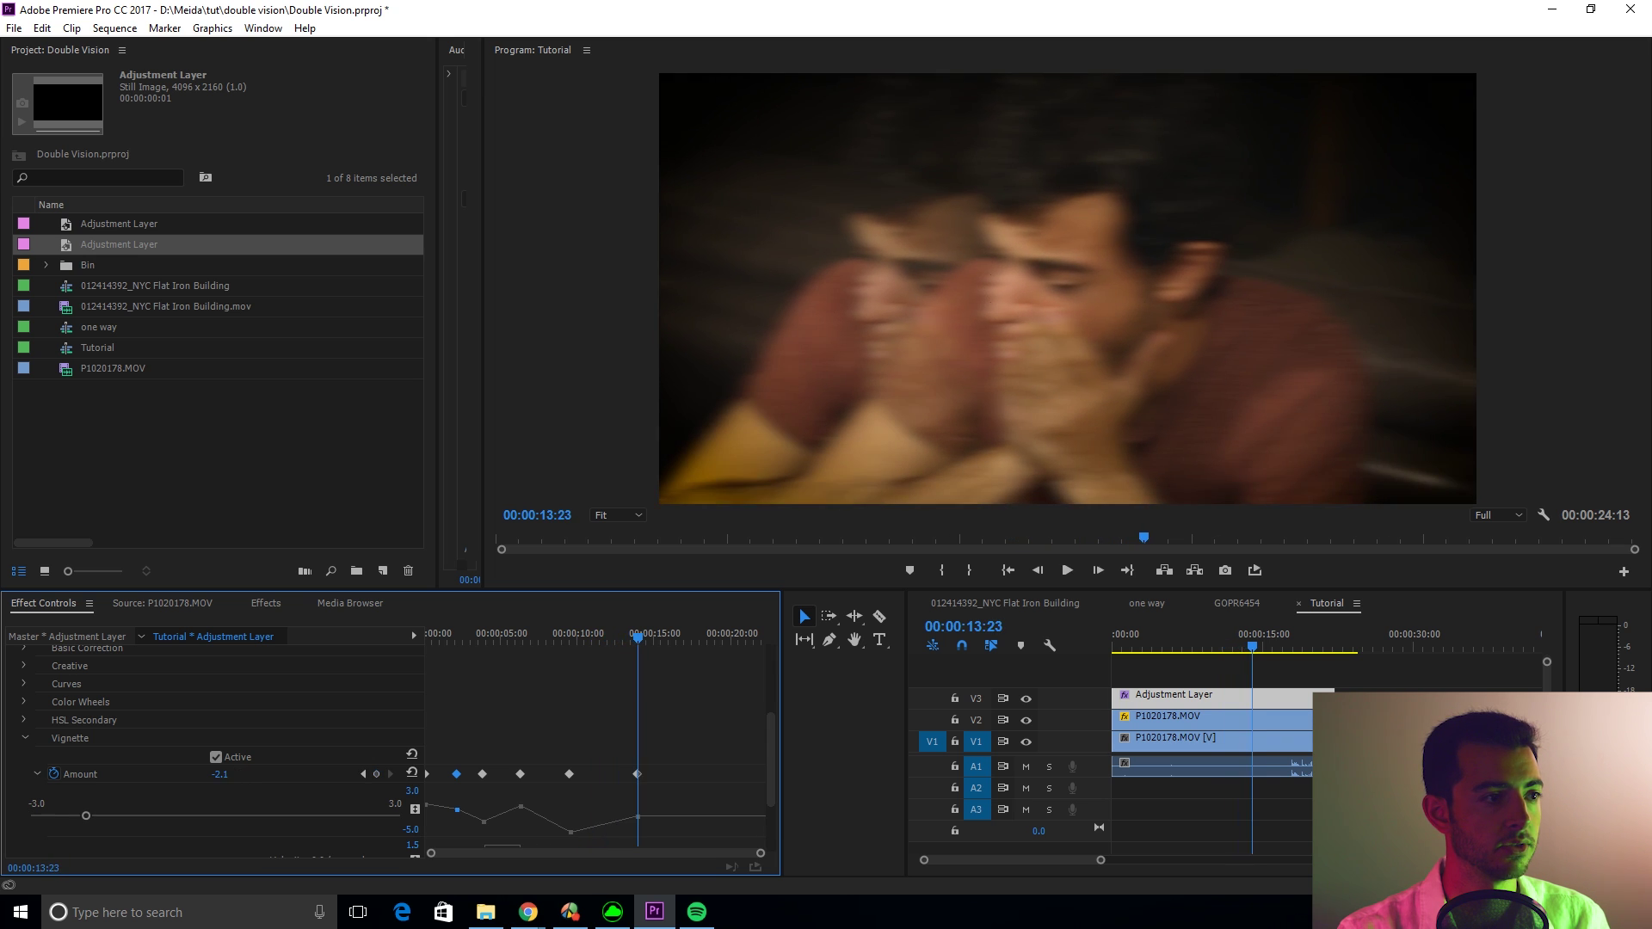
Add a vignette Amount keyframe of 0 at 00:00:18:21
{"action": "key", "text": "space"}
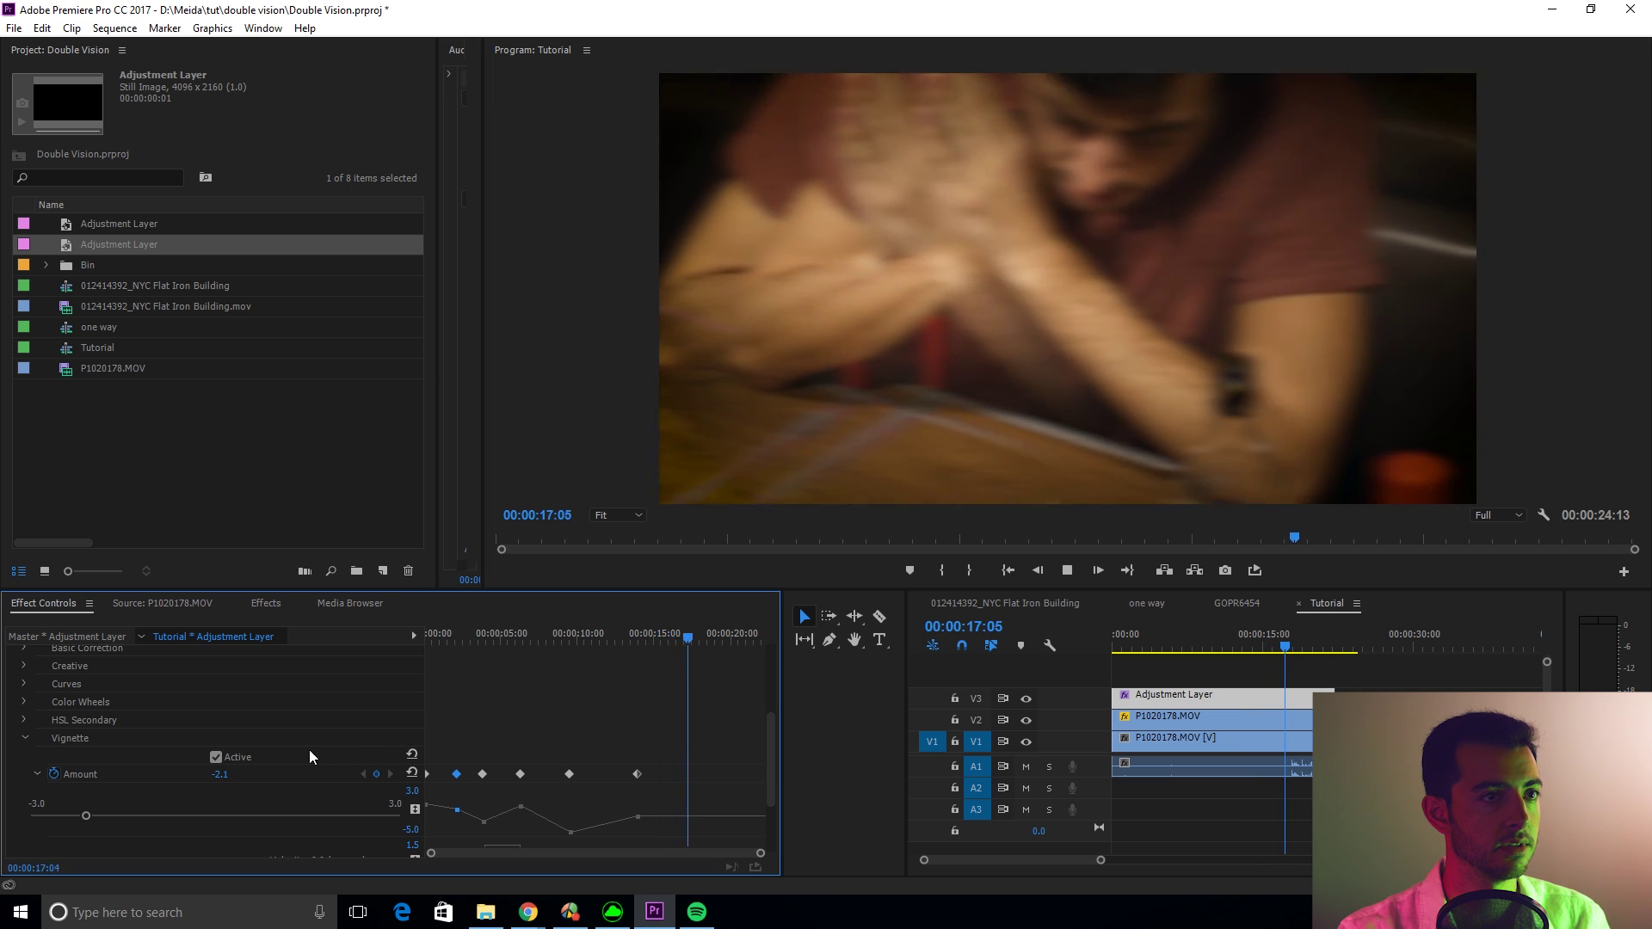
{"action": "left_click", "coordinate": [220, 774]}
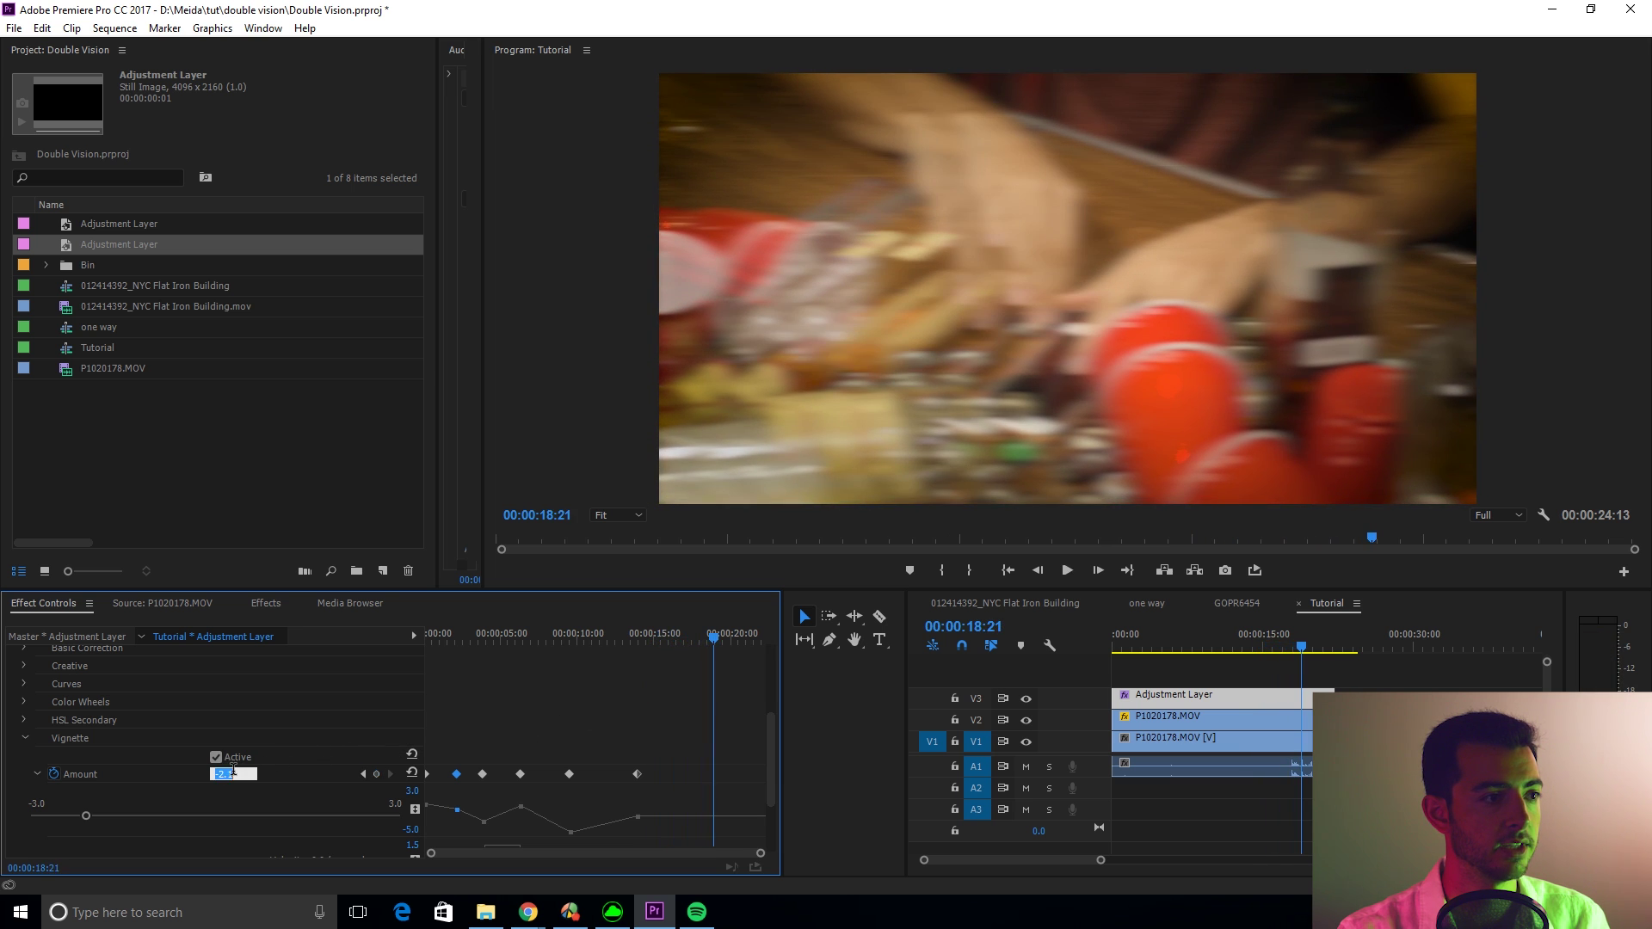
{"action": "type", "text": "-"}
{"action": "type", "text": "0"}
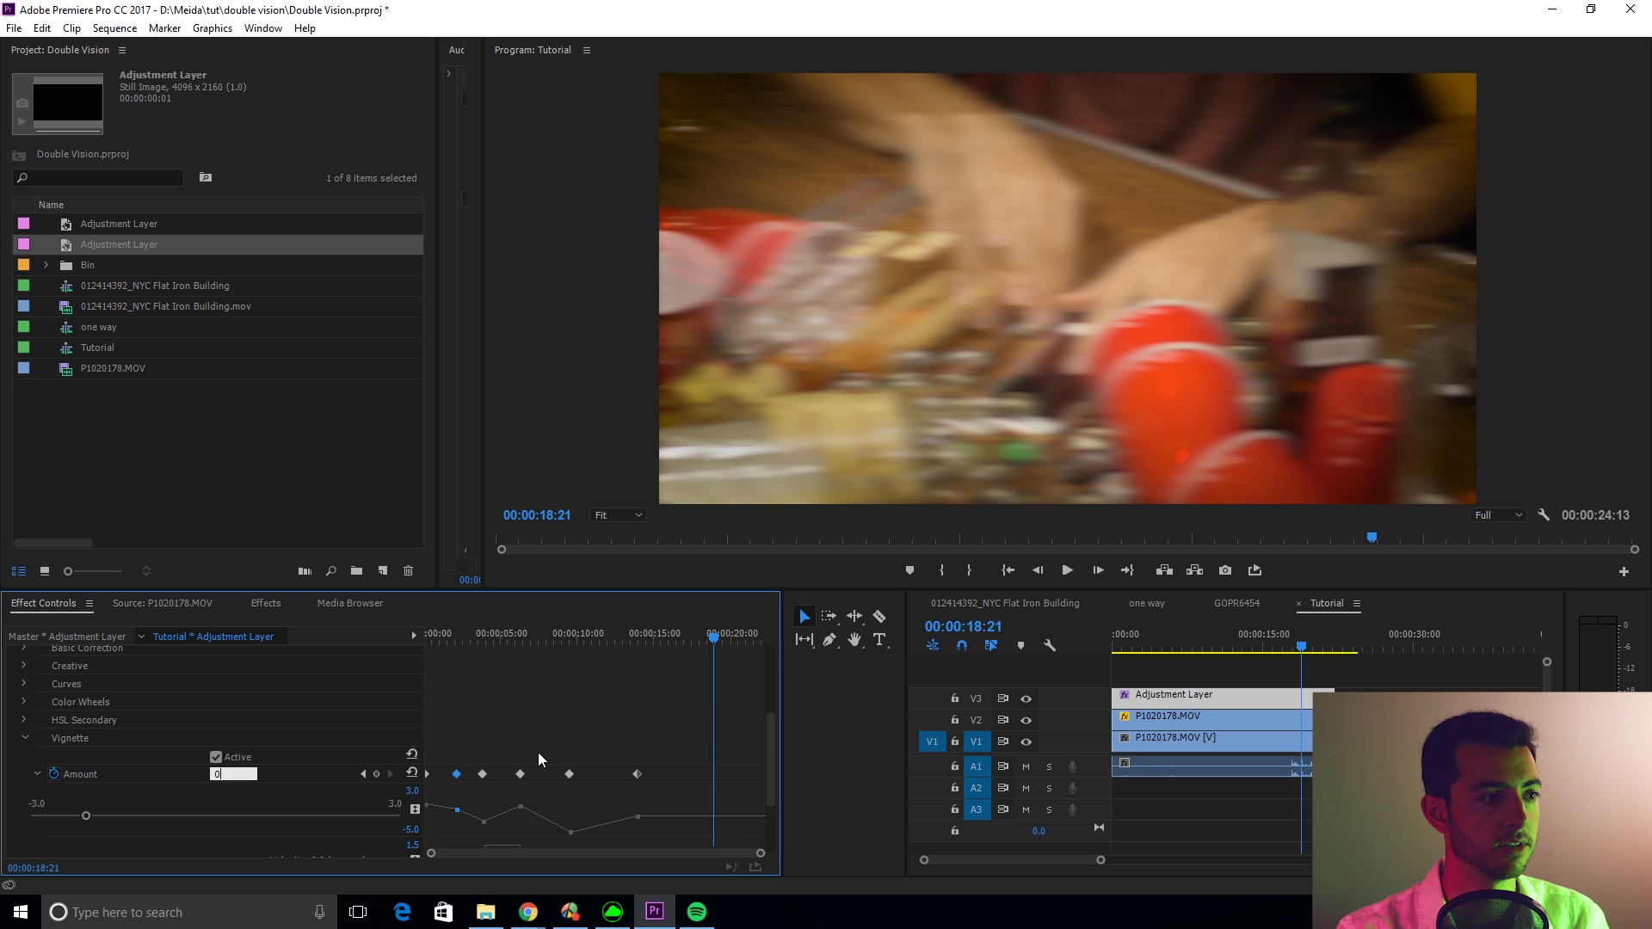
{"action": "left_click", "coordinate": [533, 737]}
Play the sequence from its start to review the vignette animation, and return the playhead to the beginning
{"action": "key", "text": "Home"}
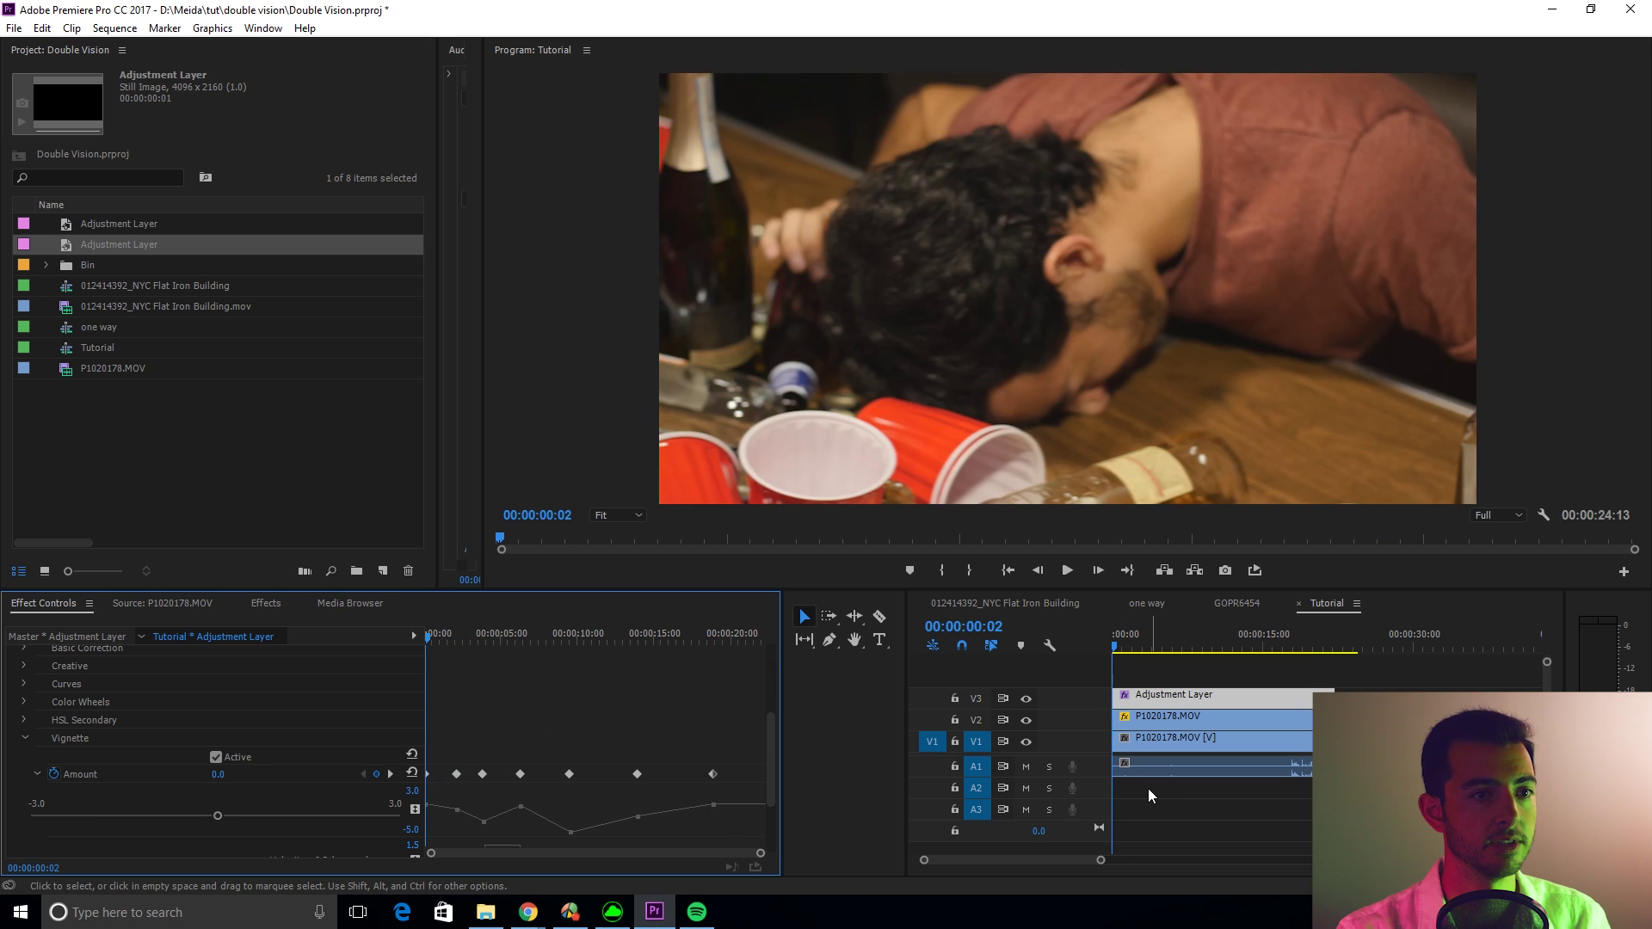
{"action": "left_click", "coordinate": [1140, 790]}
{"action": "key", "text": "space"}
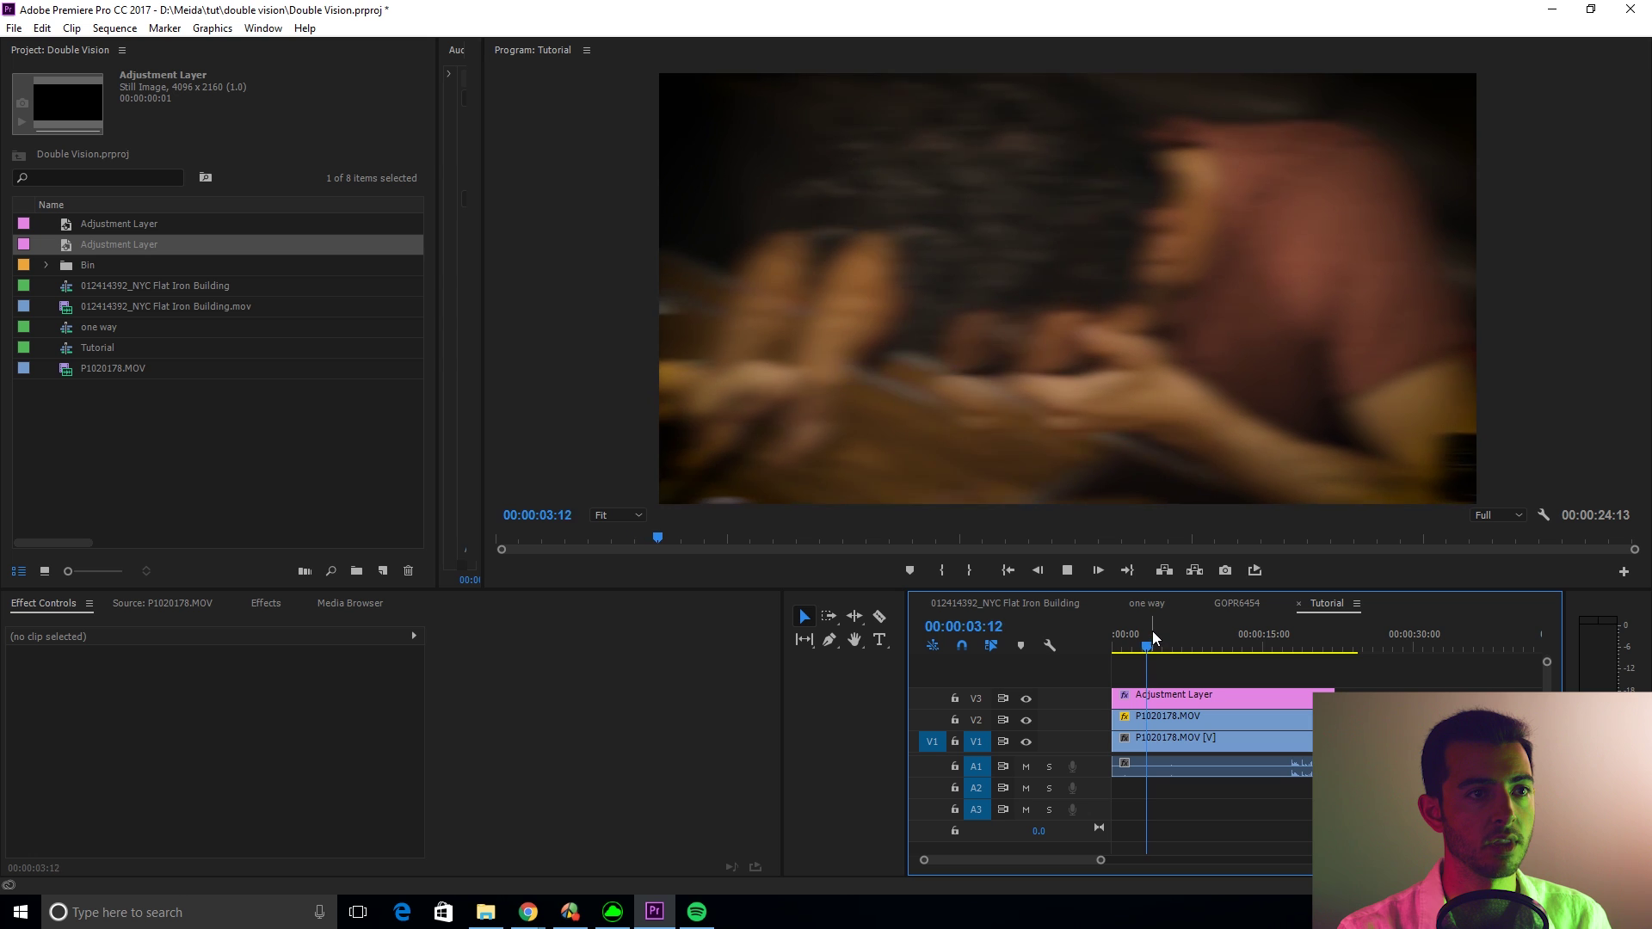
{"action": "key", "text": "space"}
{"action": "key", "text": "Home"}
Start animating Highlights in the adjustment layer's Lumetri Basic Correction with a 0.0 keyframe at 00:00:00:02
{"action": "left_click", "coordinate": [1204, 695]}
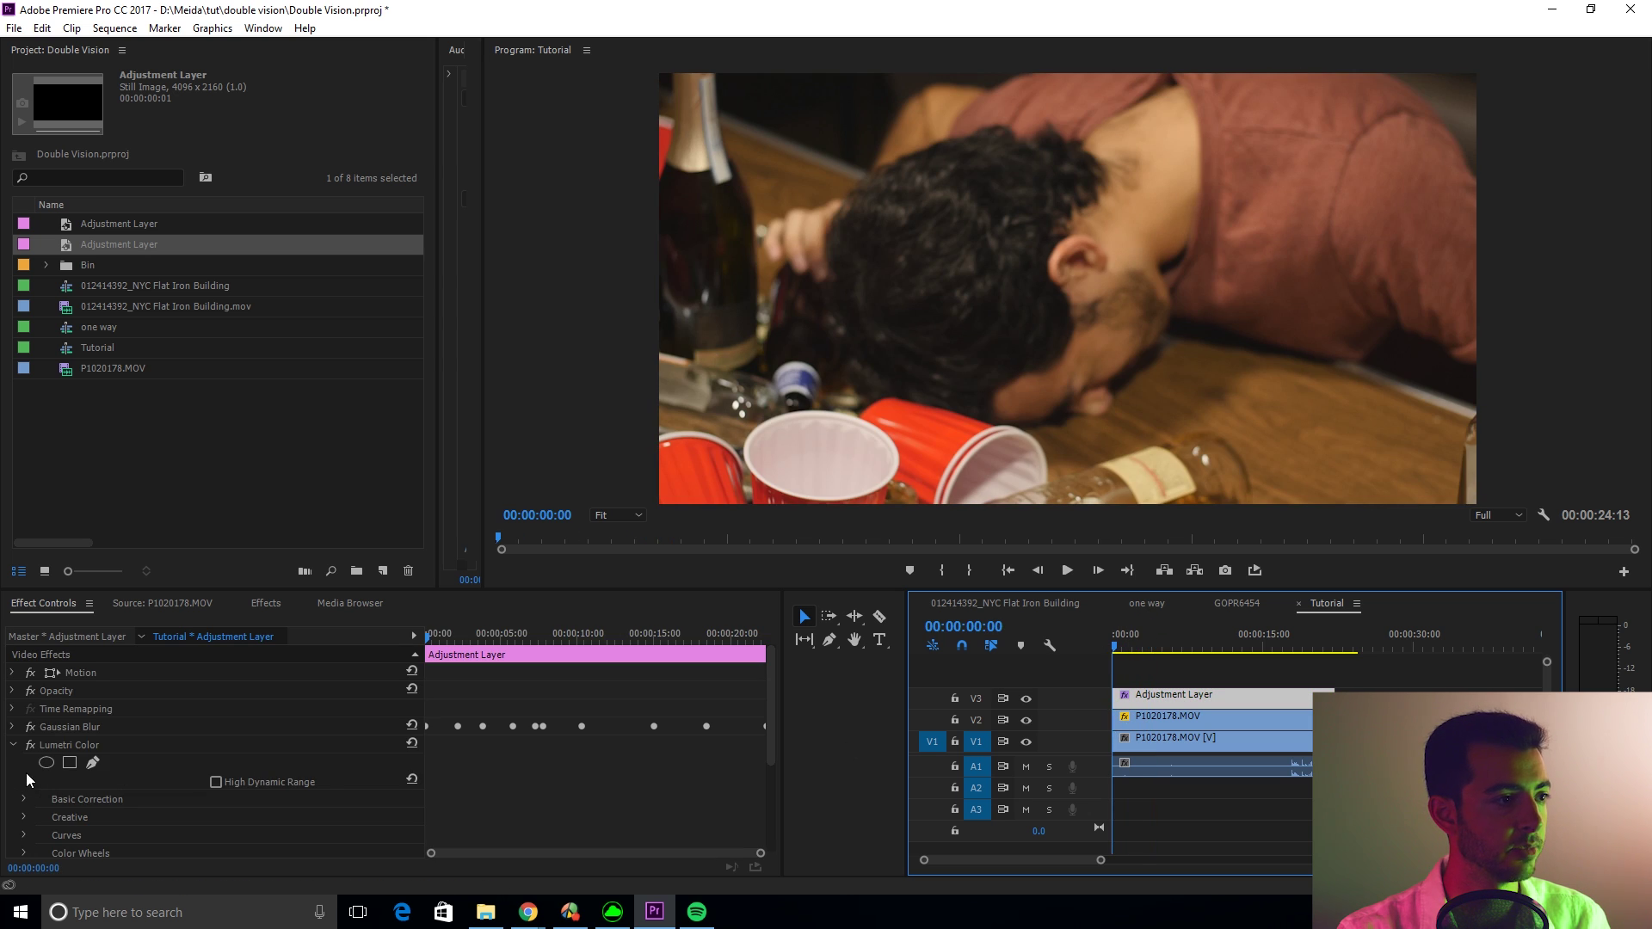
{"action": "scroll", "coordinate": [119, 798], "scroll_direction": "down", "scroll_amount": 2}
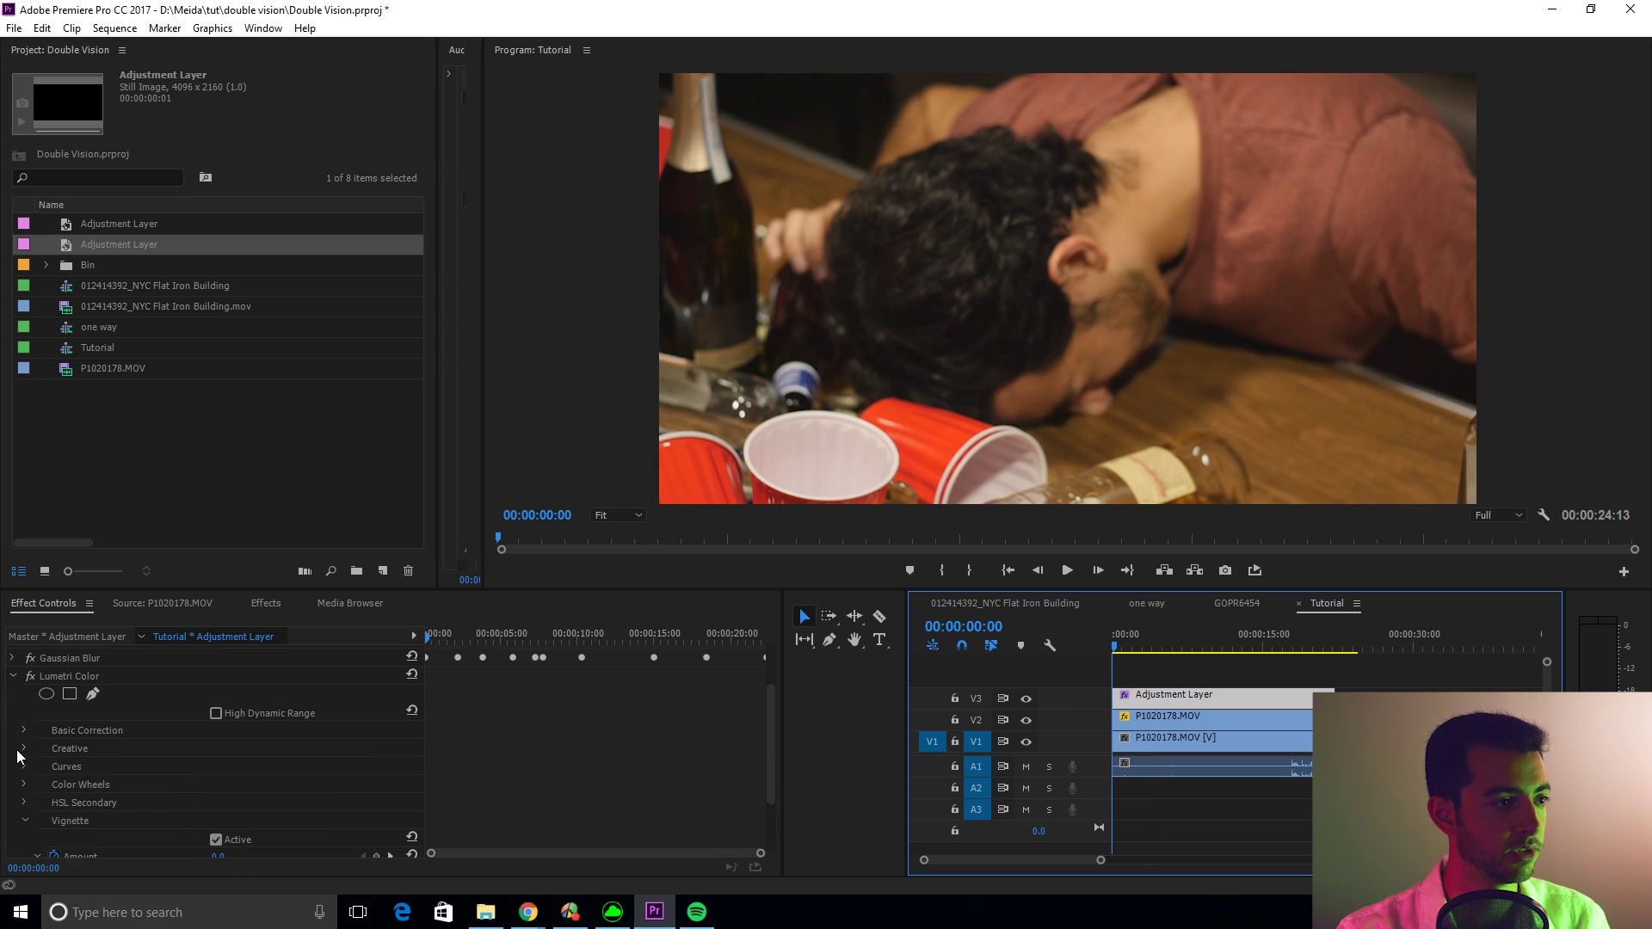
{"action": "left_click", "coordinate": [25, 730]}
{"action": "scroll", "coordinate": [149, 786], "scroll_direction": "down", "scroll_amount": 1}
{"action": "scroll", "coordinate": [129, 801], "scroll_direction": "down", "scroll_amount": 1}
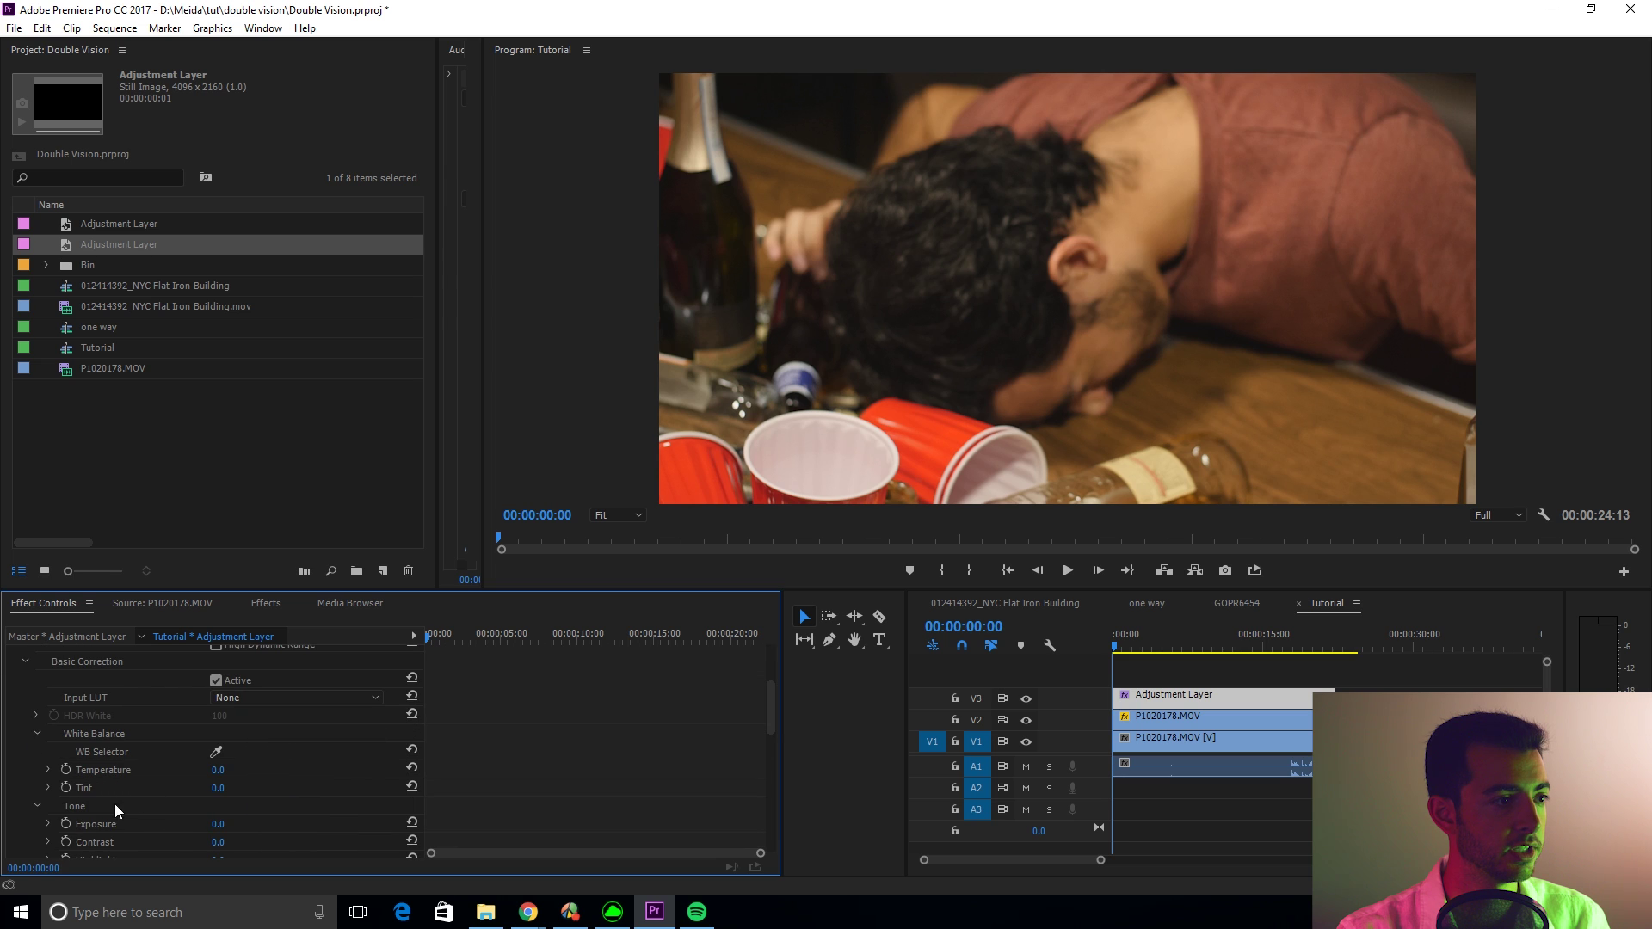
{"action": "scroll", "coordinate": [149, 803], "scroll_direction": "down", "scroll_amount": 3}
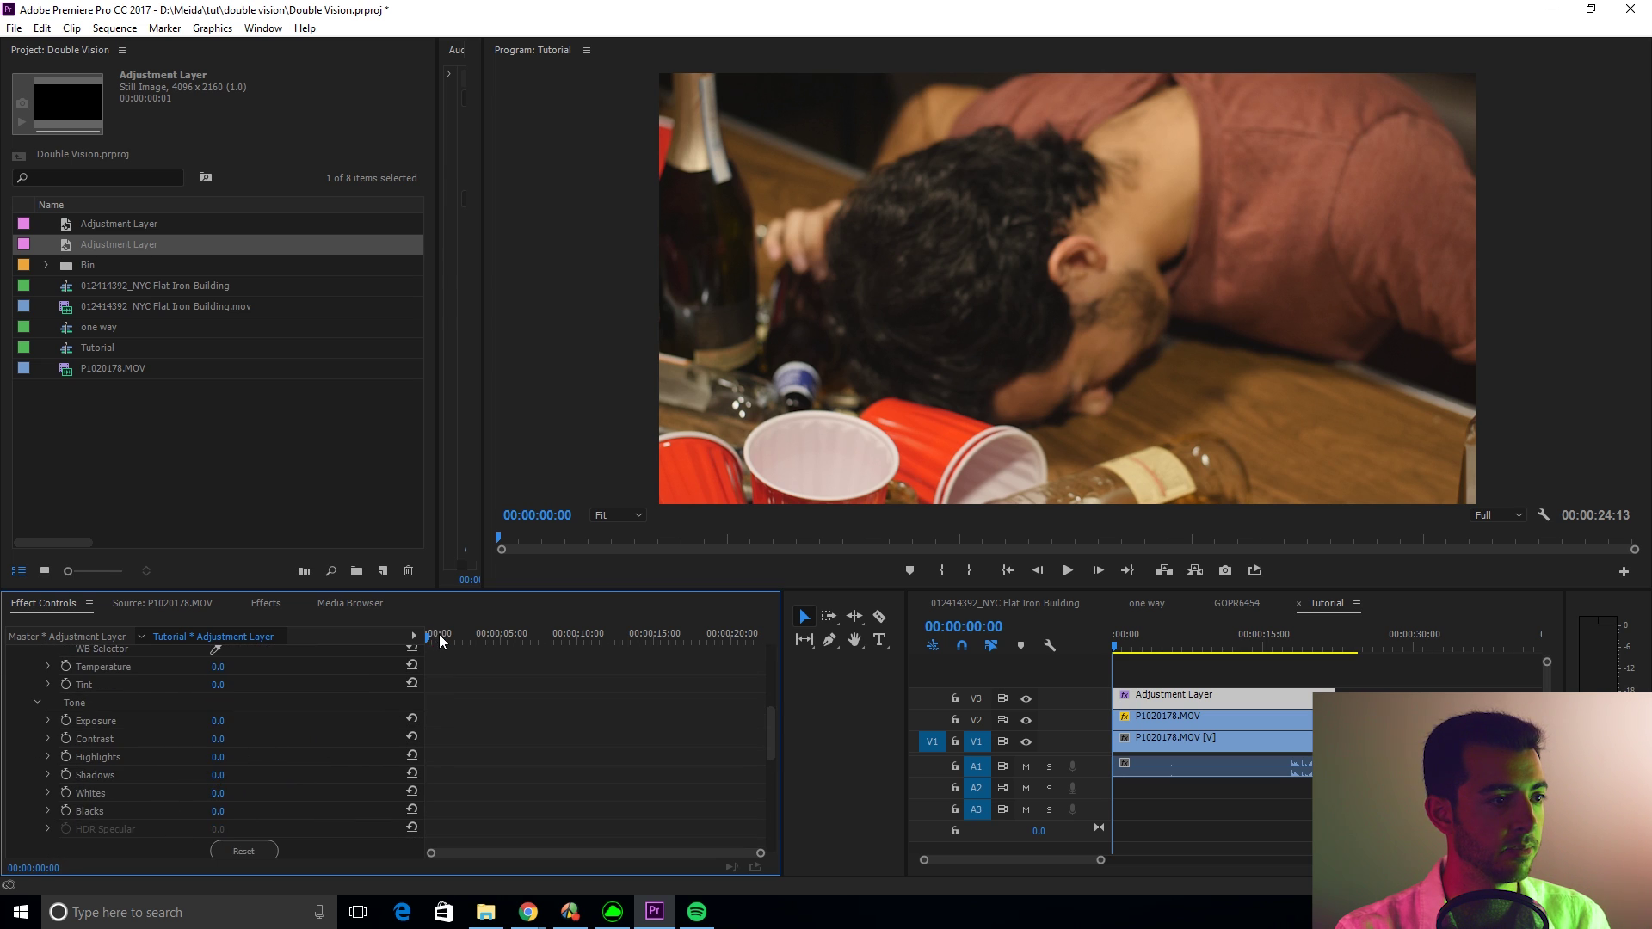
{"action": "key", "text": "Right"}
{"action": "key", "text": "Right"}
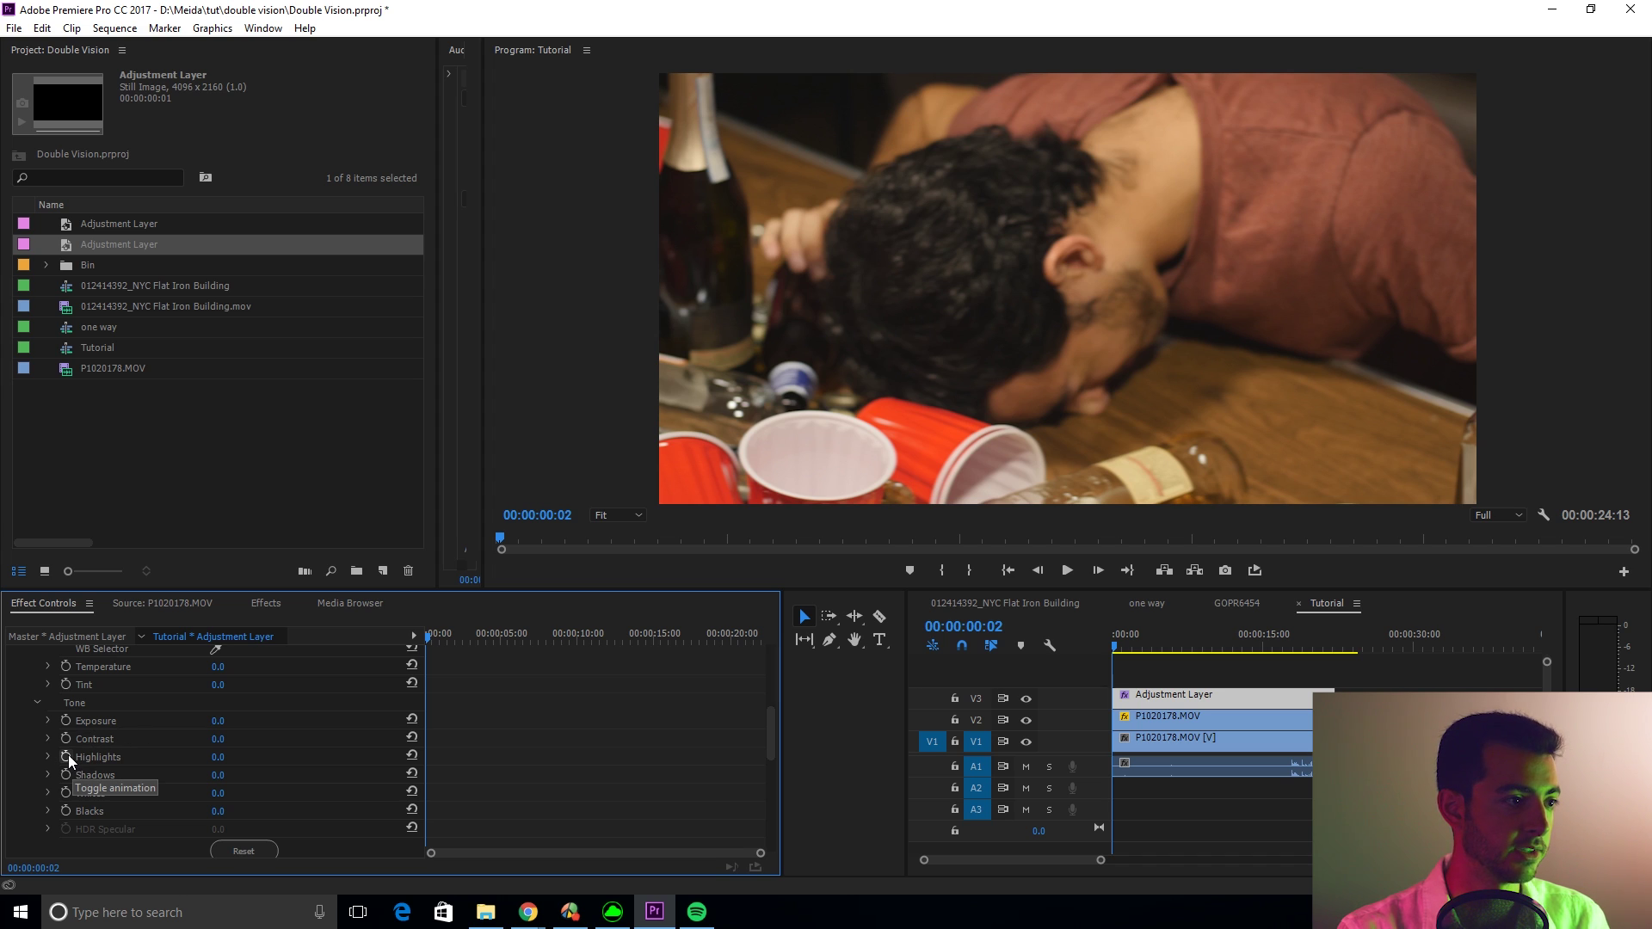
{"action": "left_click", "coordinate": [69, 755]}
Add Highlights keyframes of 150 at 00:00:01:05 and 74 at 00:00:02:12
{"action": "left_click", "coordinate": [440, 642]}
{"action": "left_click_drag", "start_coordinate": [441, 642], "coordinate": [444, 646]}
{"action": "left_click_drag", "start_coordinate": [215, 757], "coordinate": [344, 757]}
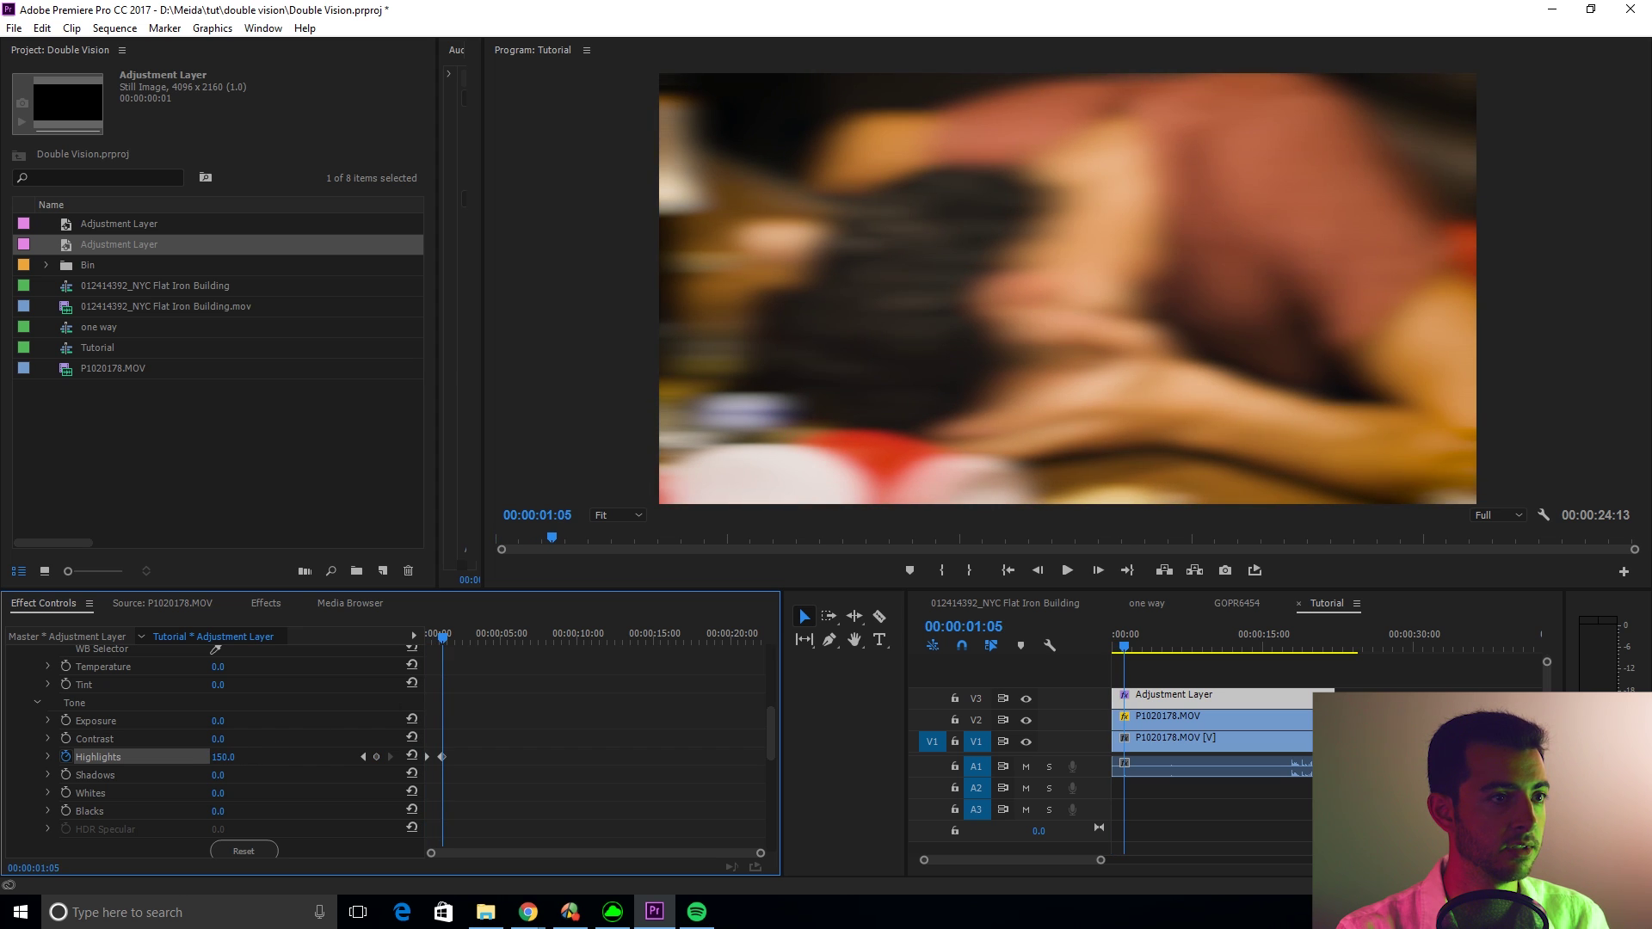
{"action": "left_click", "coordinate": [463, 641]}
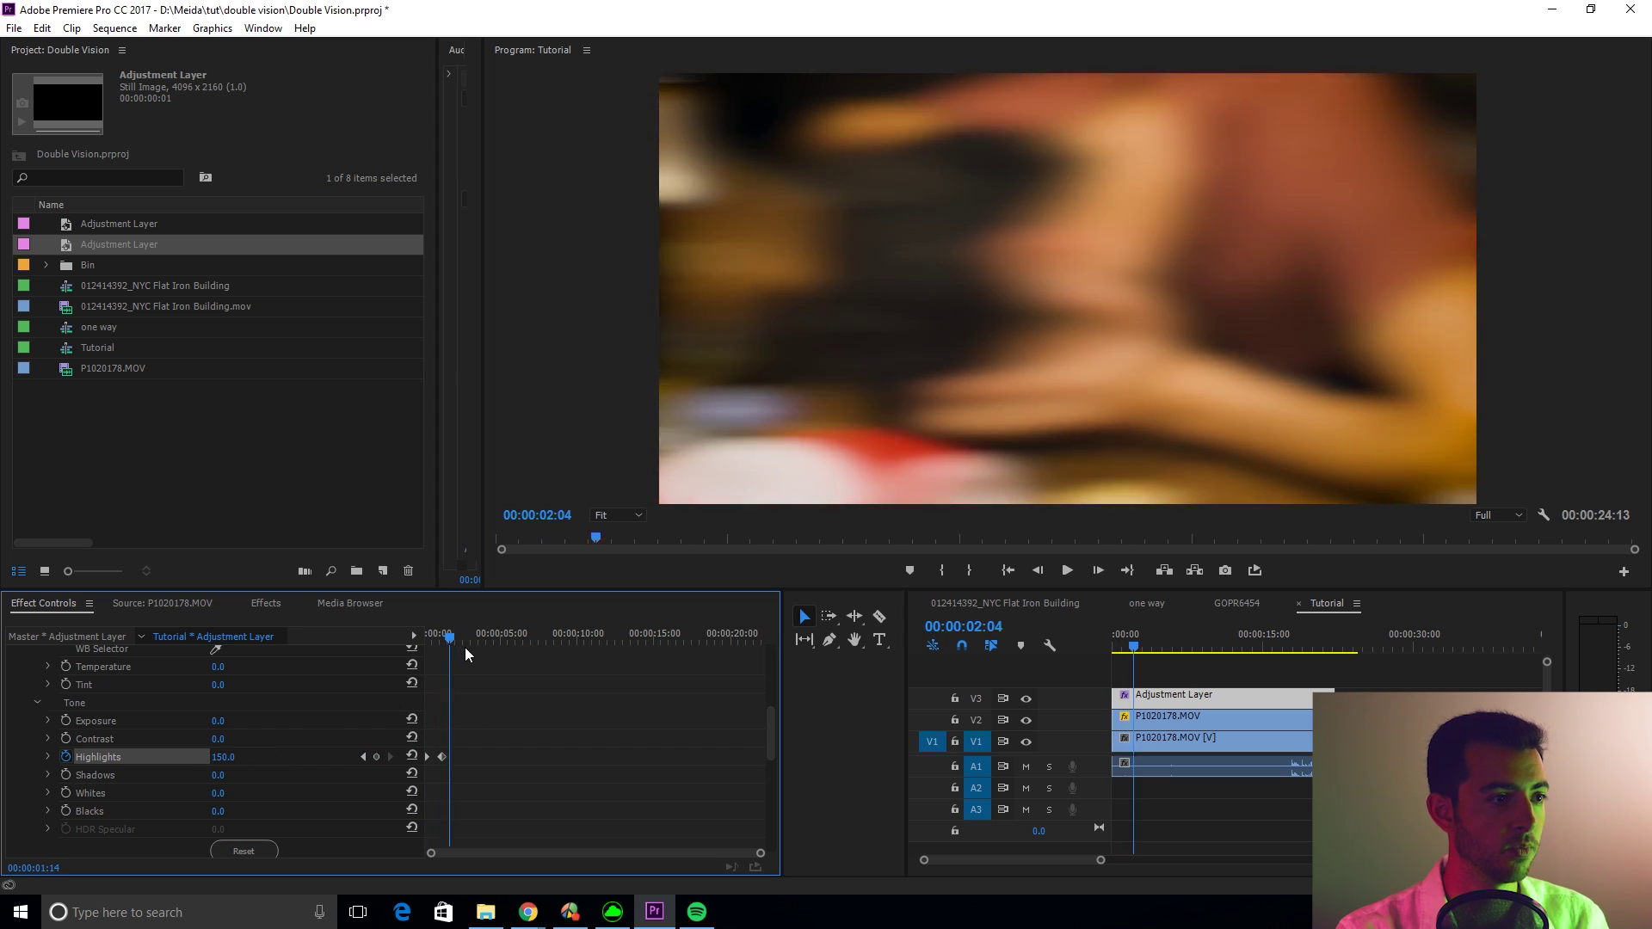
{"action": "left_click_drag", "start_coordinate": [222, 757], "coordinate": [157, 757]}
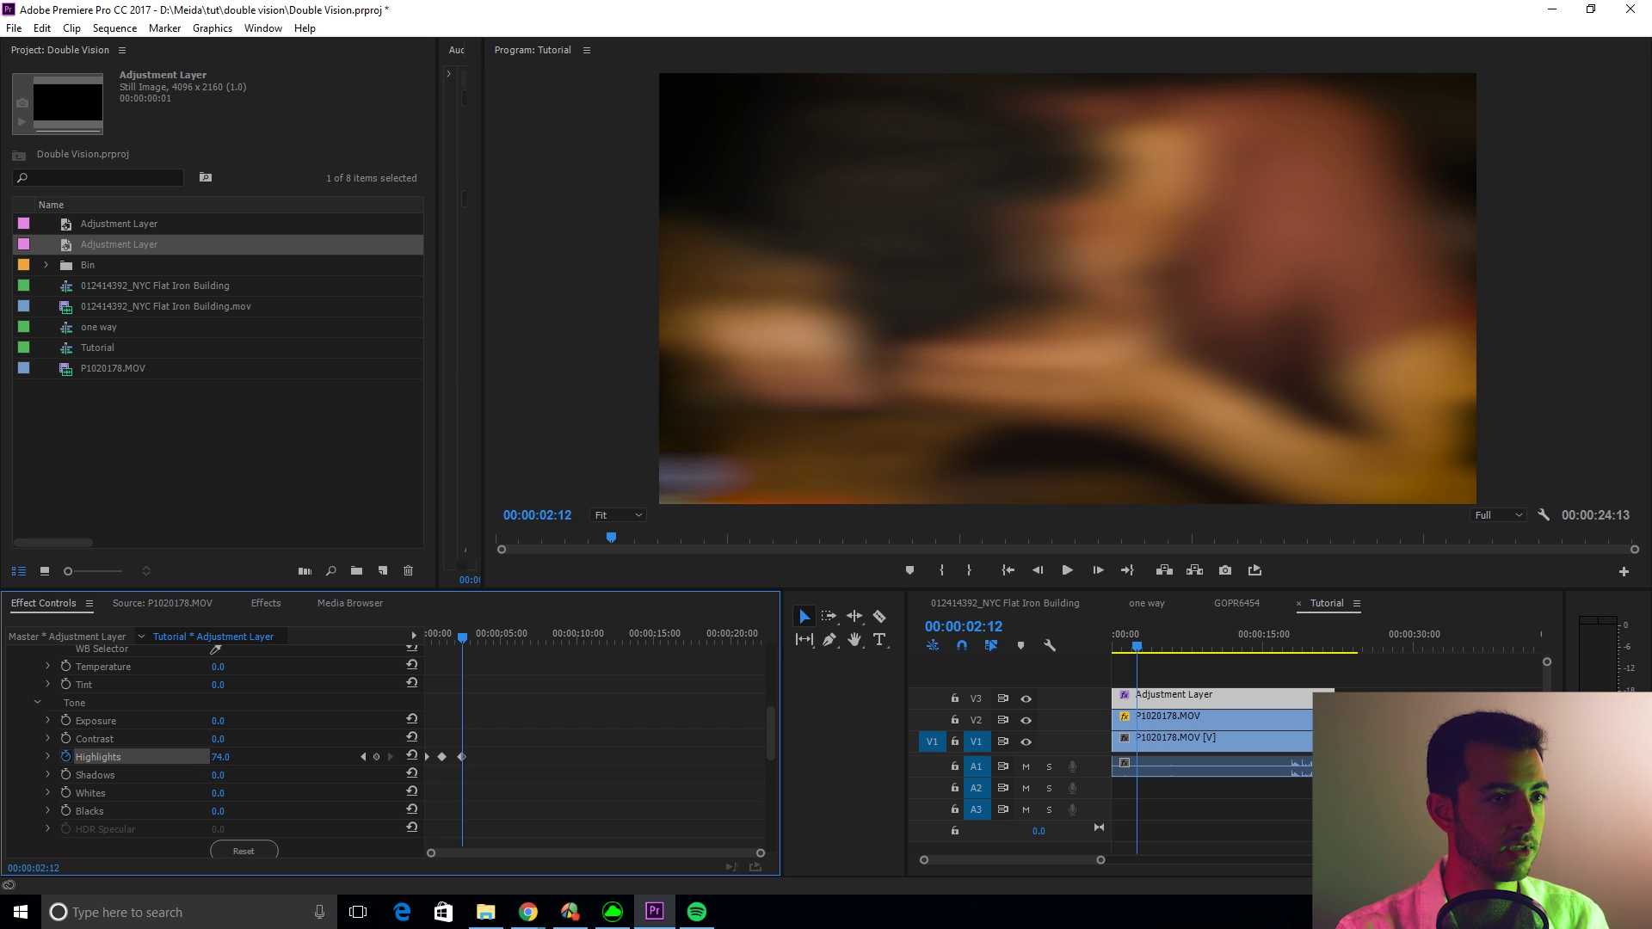
Add a Highlights keyframe of 150 at 00:00:04:18, and move the playhead to 00:00:07:18
{"action": "left_click", "coordinate": [498, 641]}
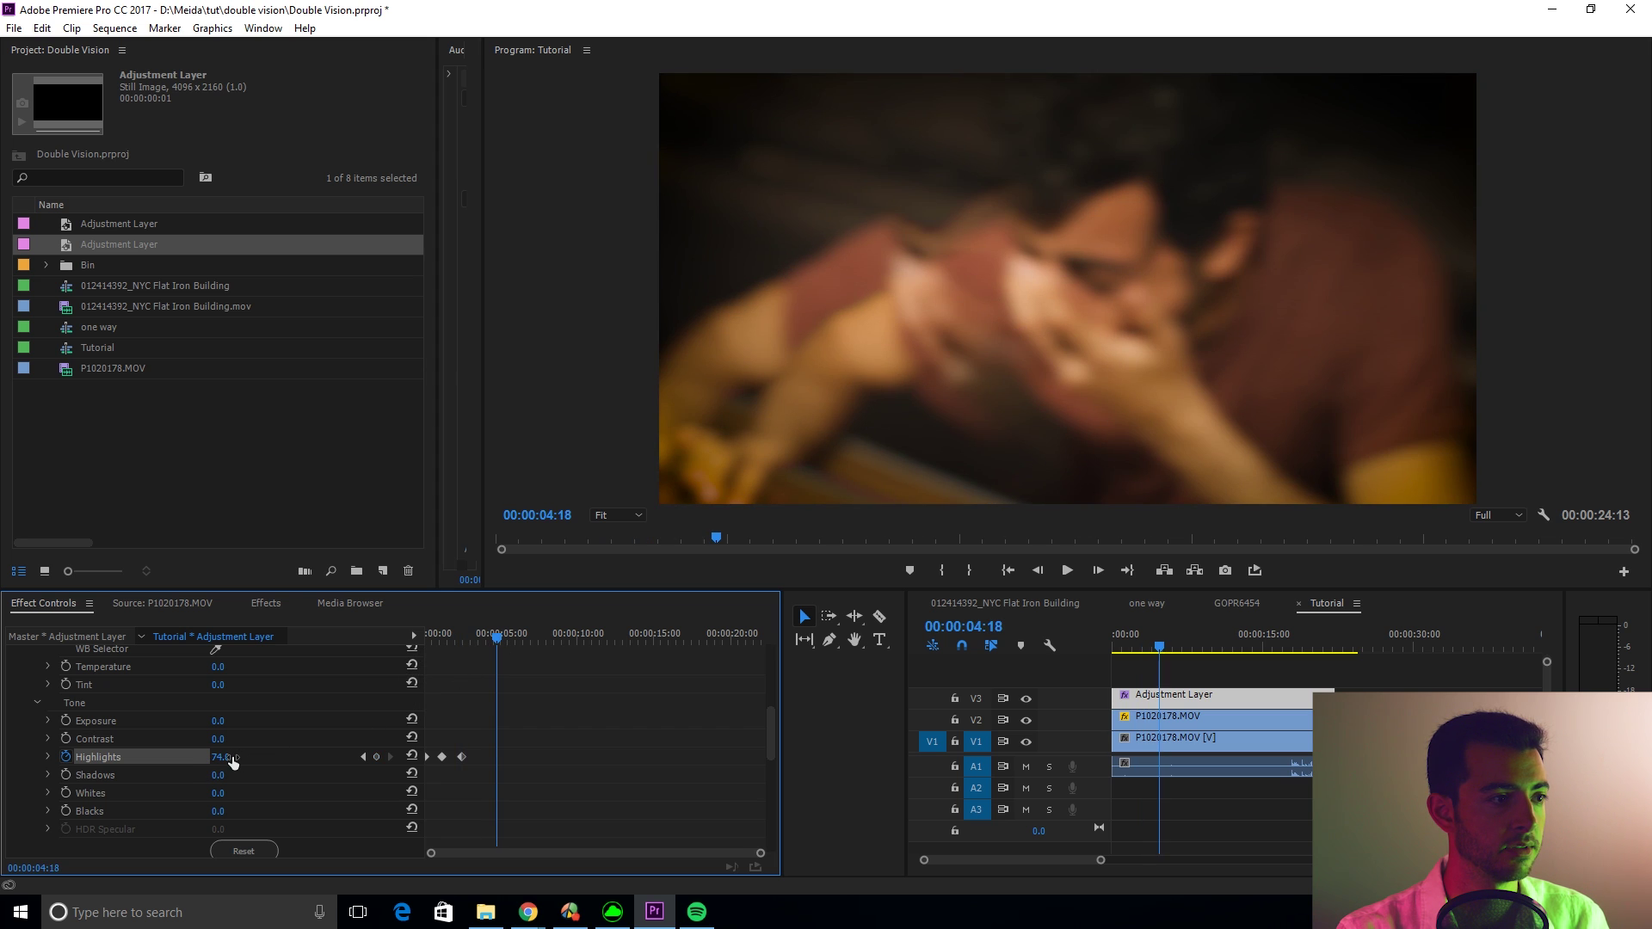
{"action": "left_click_drag", "start_coordinate": [233, 761], "coordinate": [298, 762]}
{"action": "left_click", "coordinate": [542, 641]}
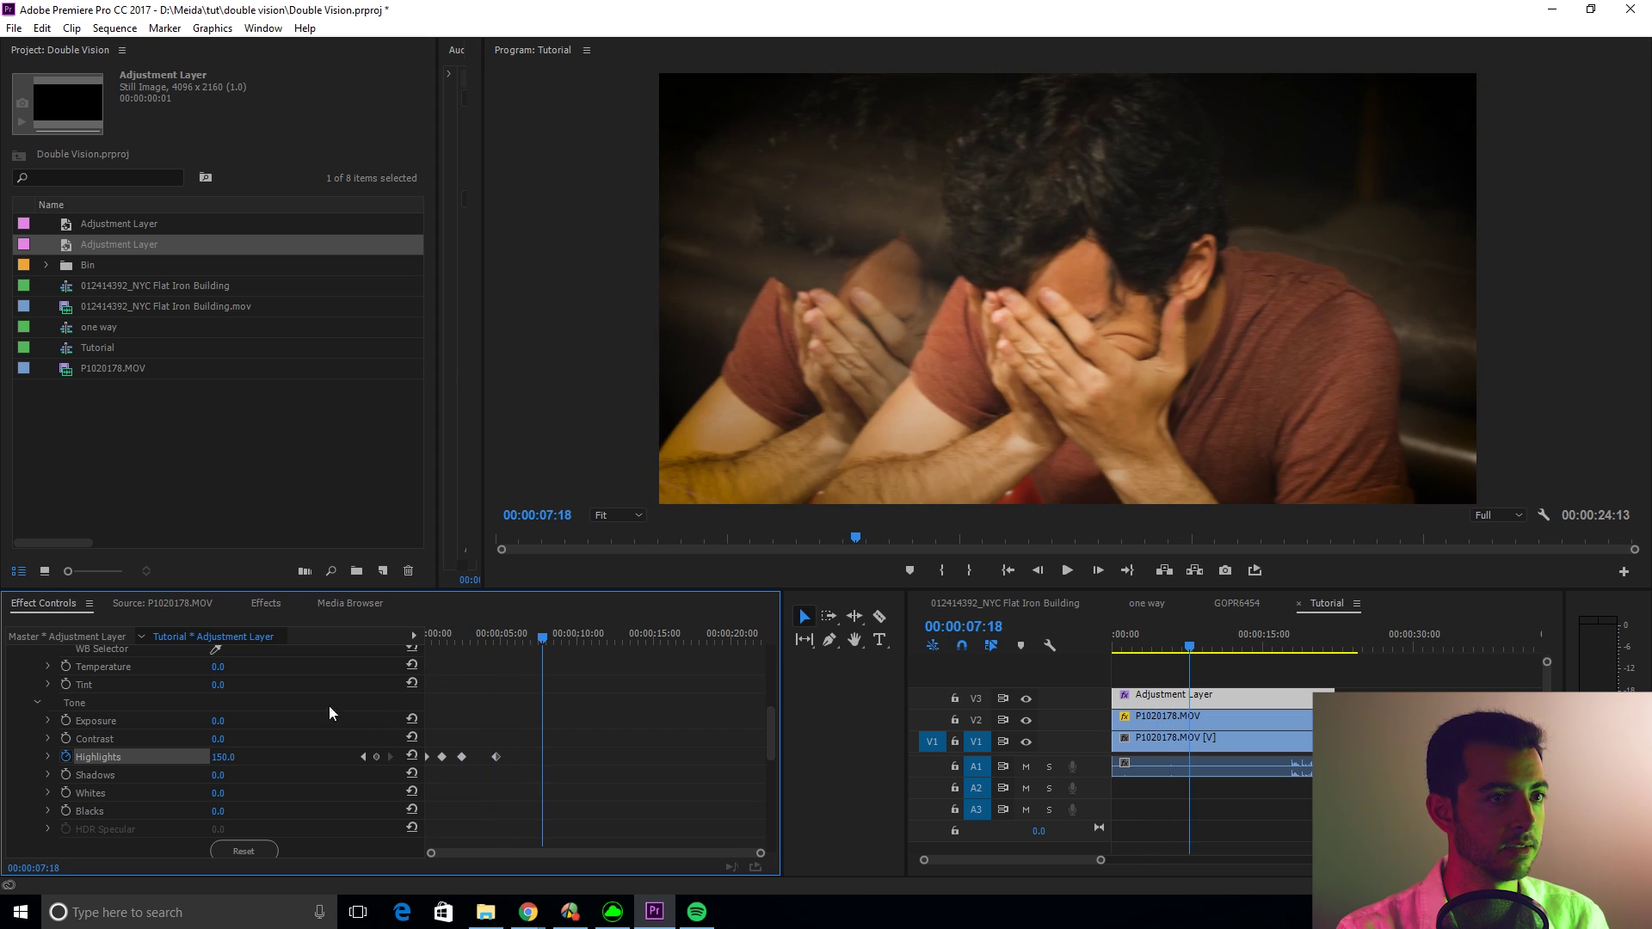
Add Highlights keyframes of 45 at 00:00:07:18, 150 at 00:00:12:18 and 0.0 at 00:00:17:06 on the adjustment layer
{"action": "left_click_drag", "start_coordinate": [222, 757], "coordinate": [185, 757]}
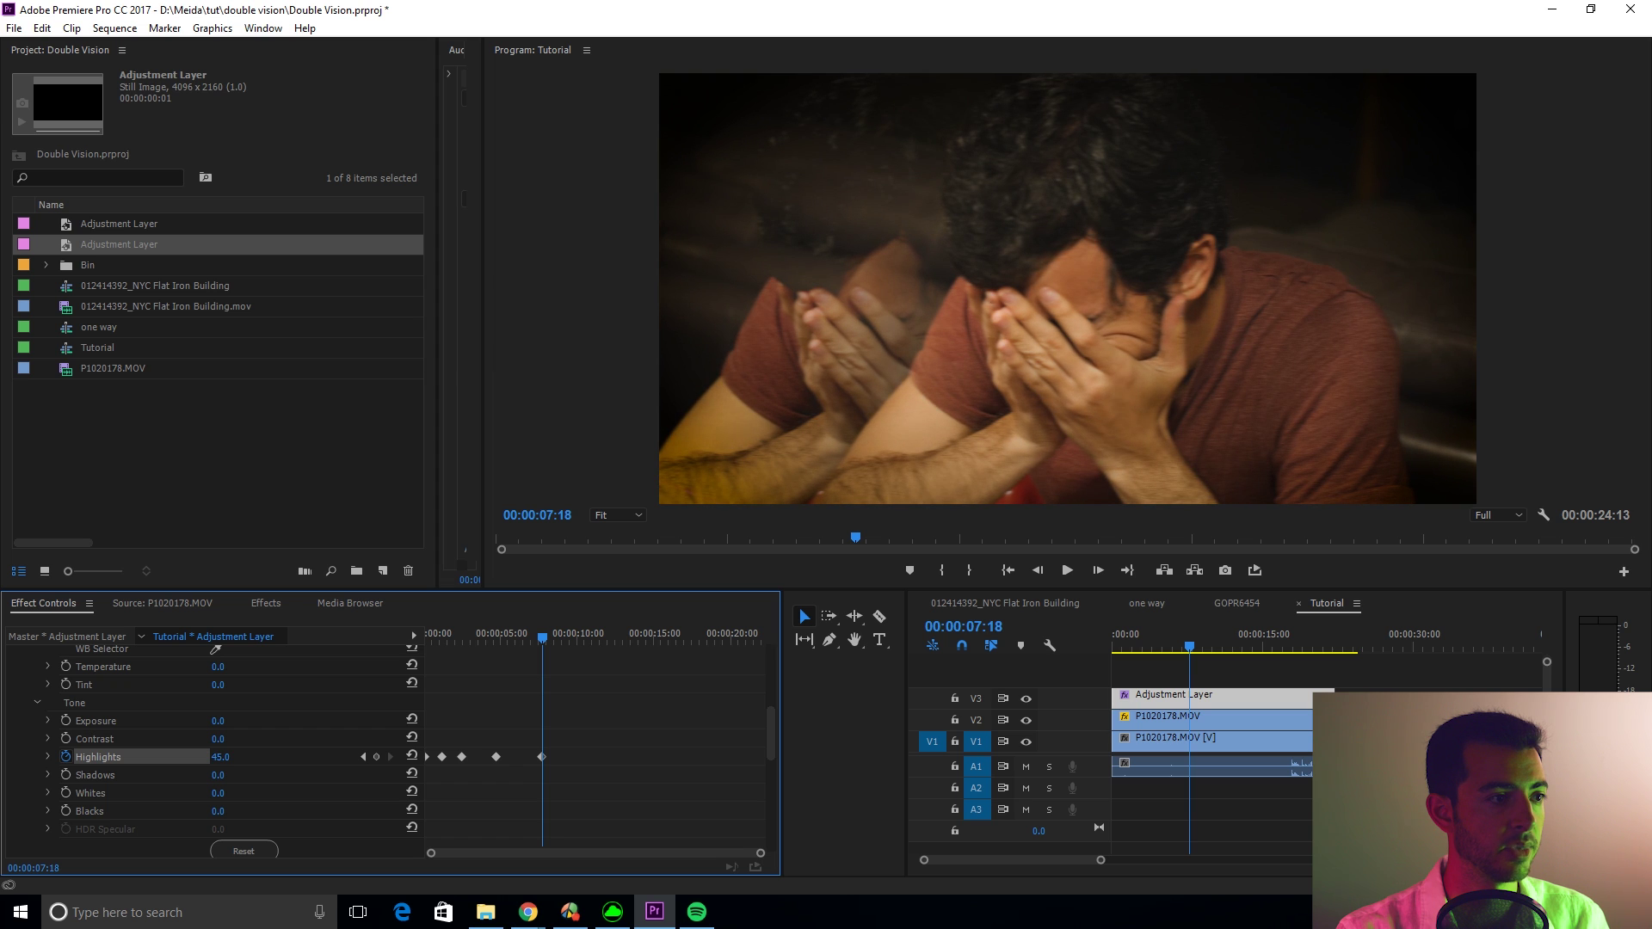
{"action": "left_click", "coordinate": [620, 639]}
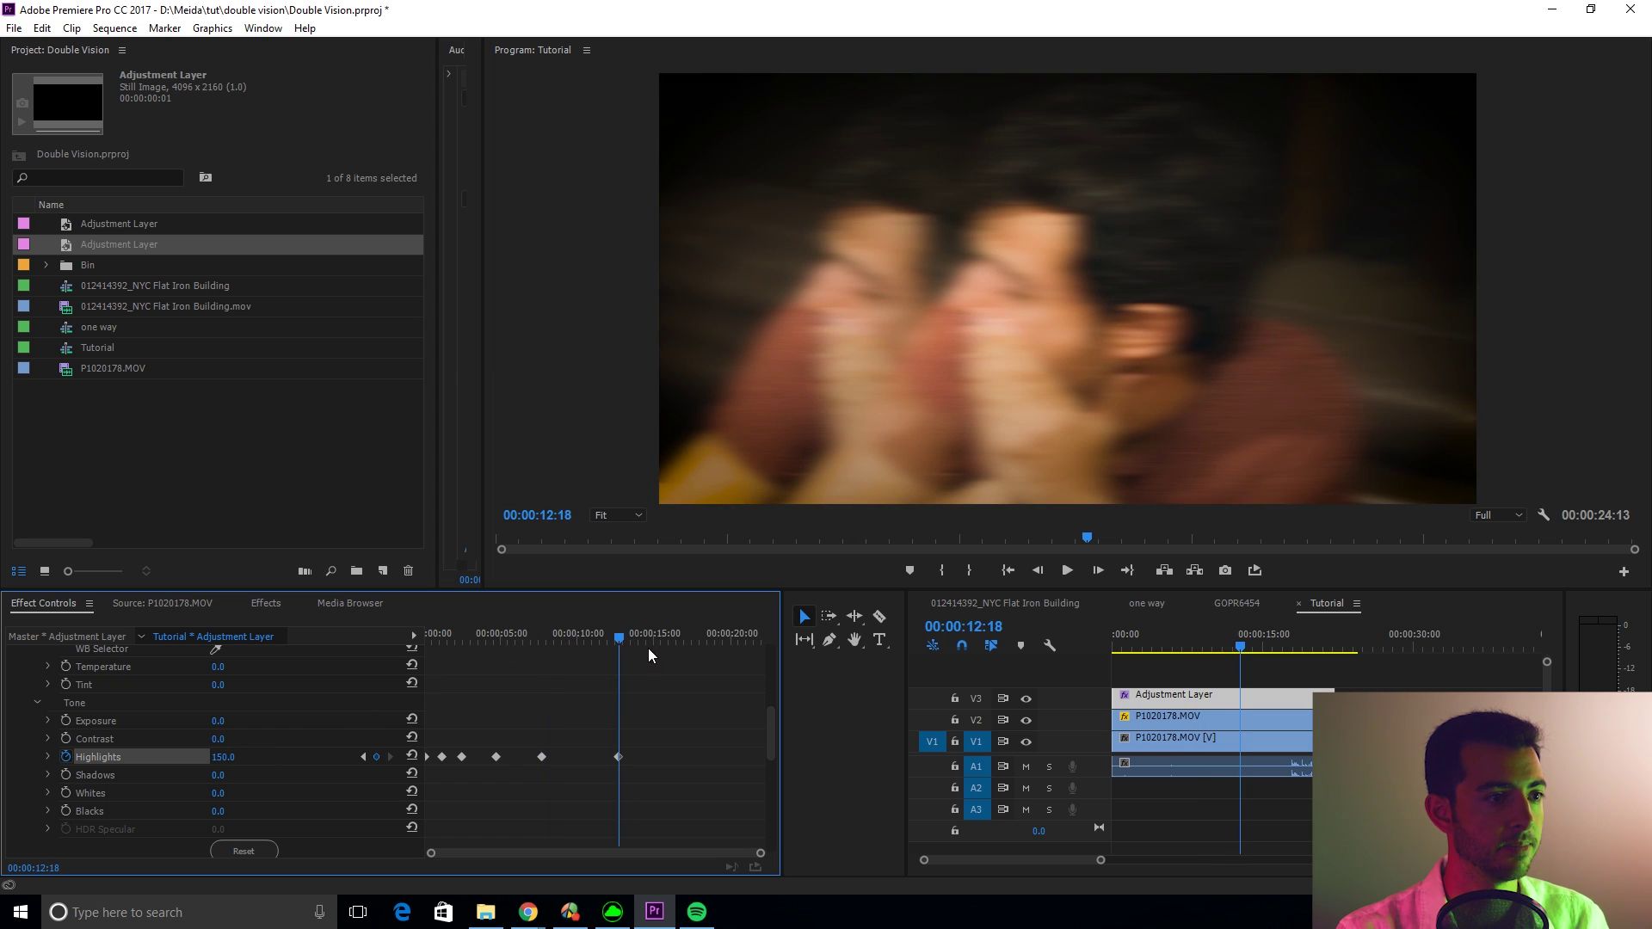
{"action": "left_click", "coordinate": [689, 638]}
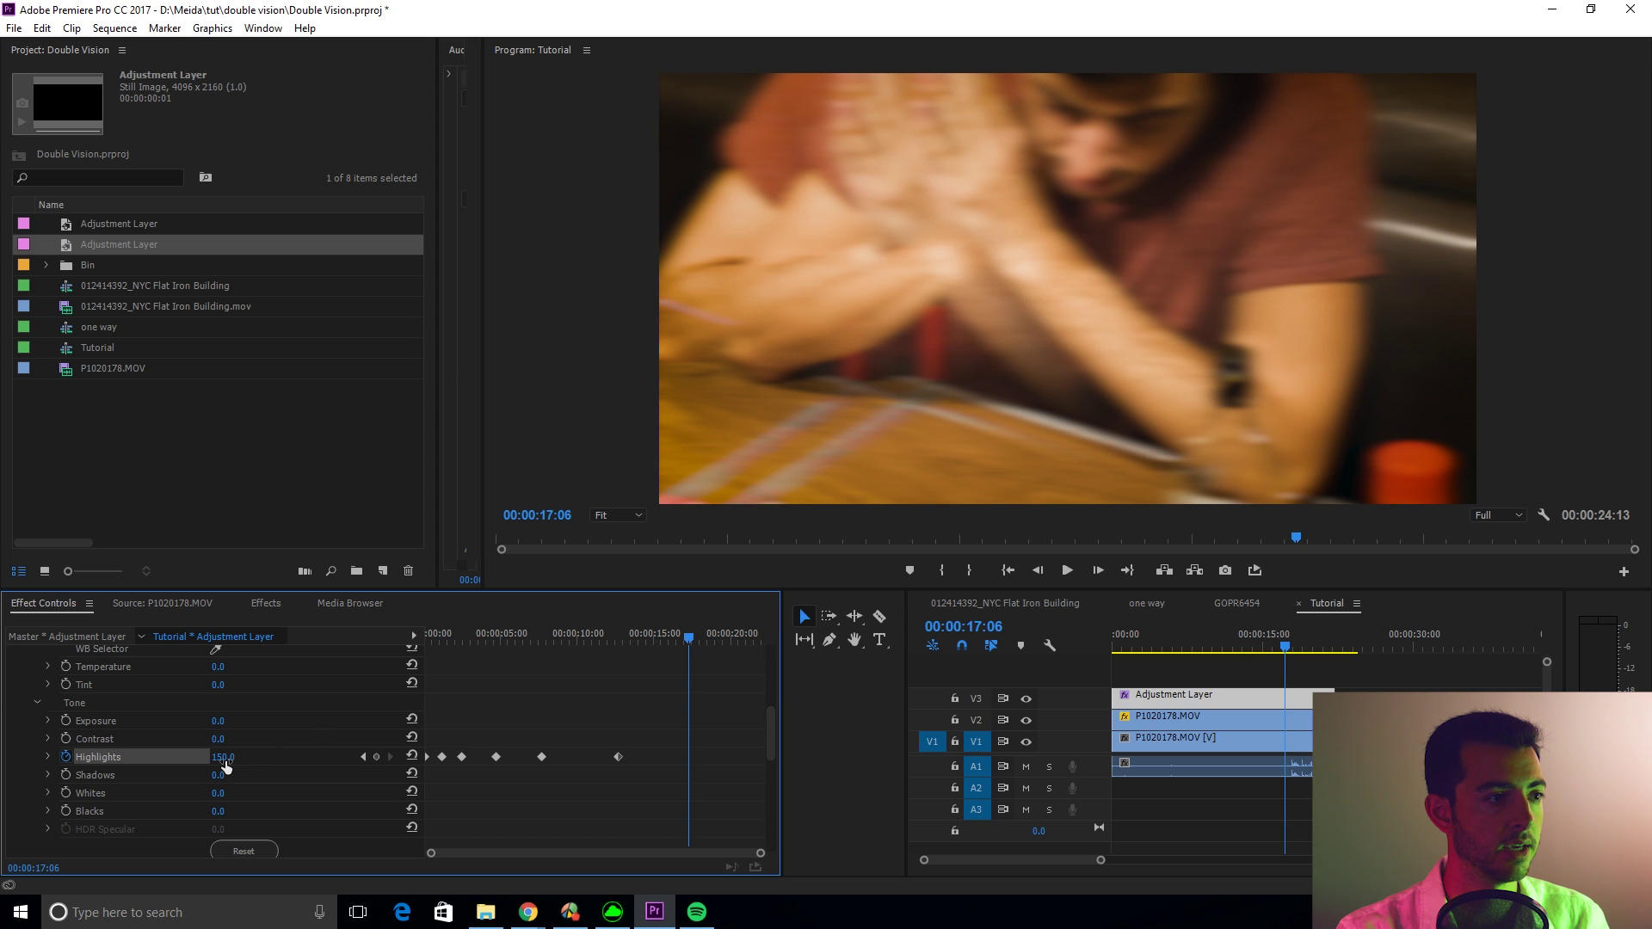
{"action": "left_click", "coordinate": [410, 755]}
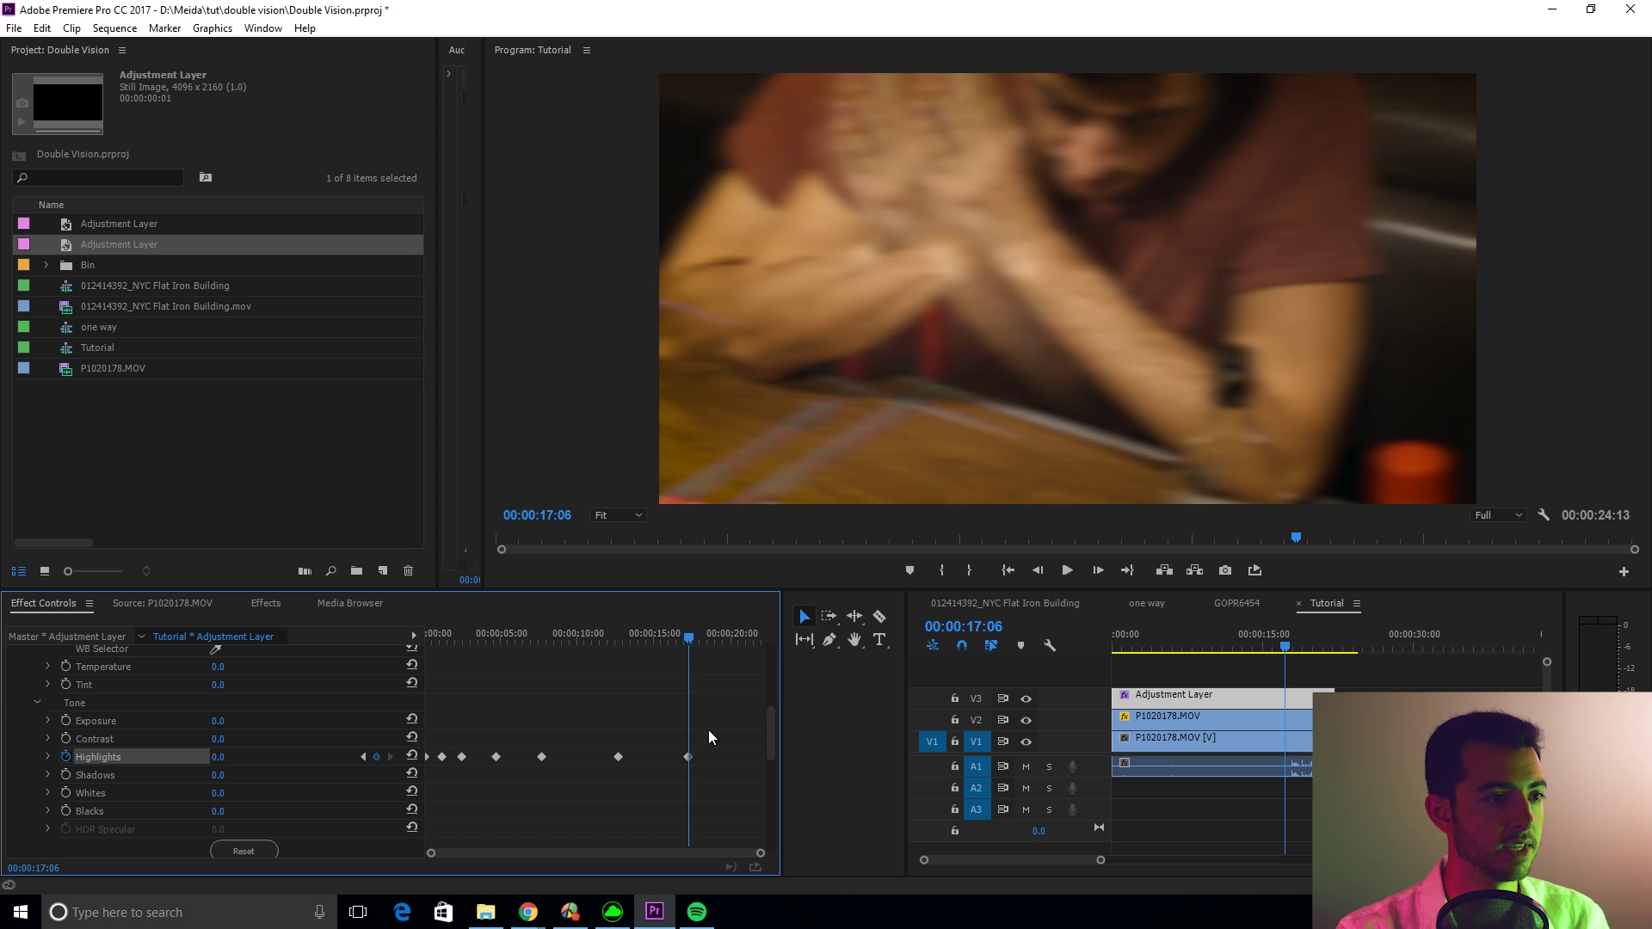
Play the sequence from its start to review the Highlights animation, and return the playhead to the beginning
{"action": "left_click_drag", "start_coordinate": [1124, 643], "coordinate": [977, 664]}
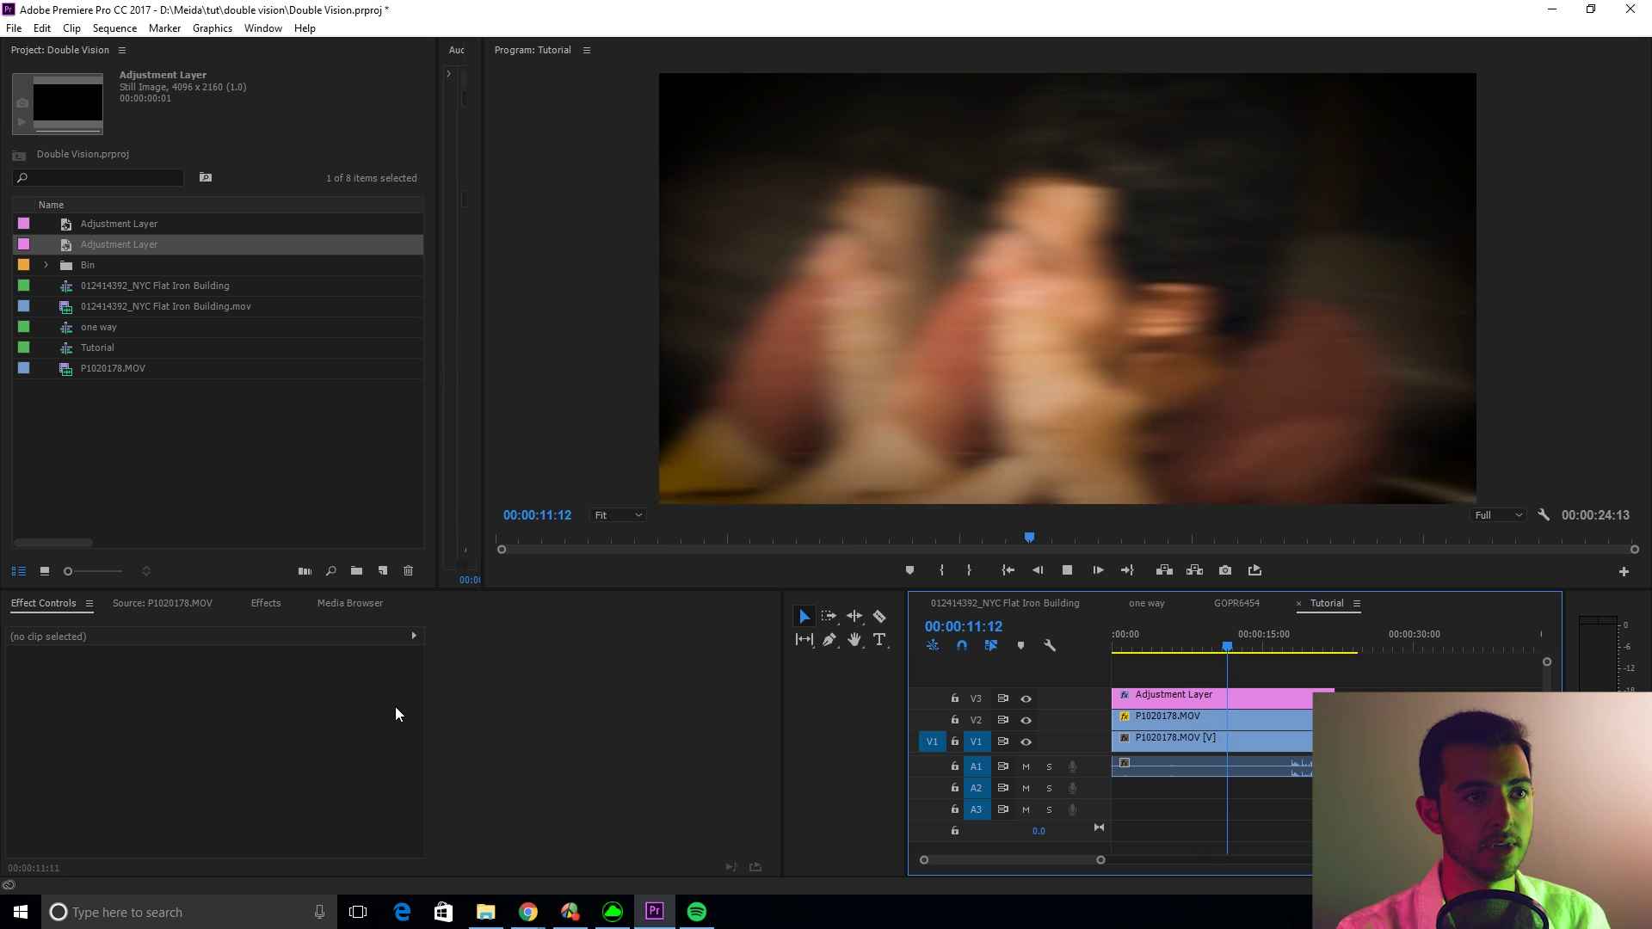
{"action": "key", "text": "space"}
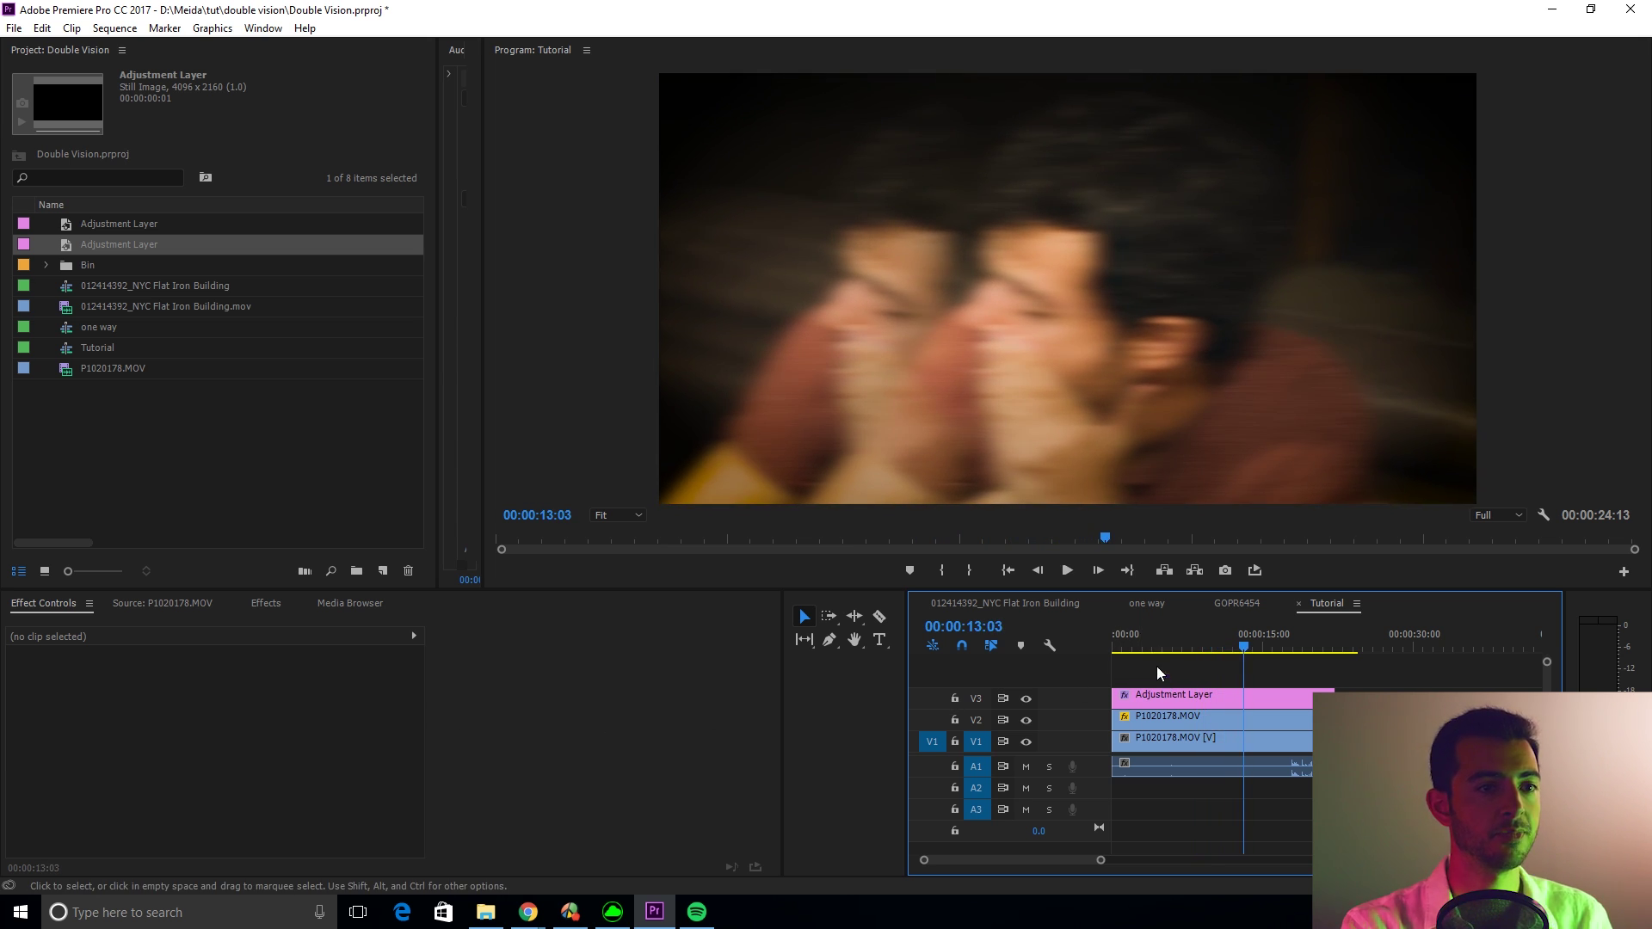
{"action": "left_click_drag", "start_coordinate": [1141, 641], "coordinate": [1106, 647]}
Find the Color Correction Tint video effect and apply it to the adjustment layer
{"action": "left_click", "coordinate": [1147, 701]}
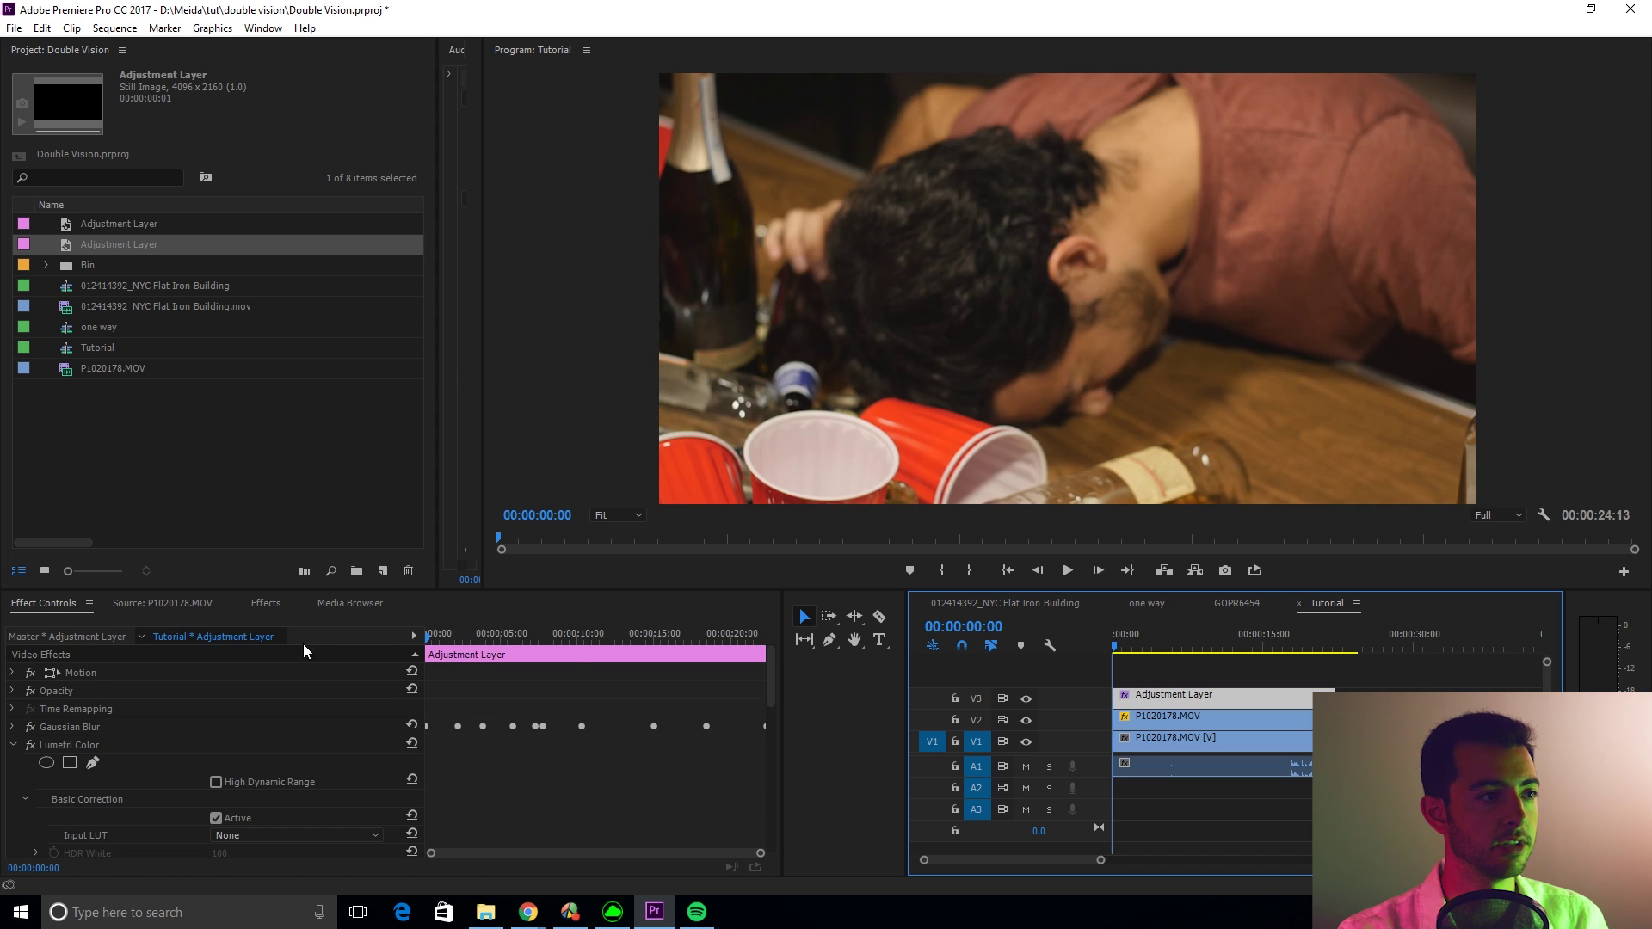
{"action": "left_click", "coordinate": [265, 604]}
{"action": "double_click", "coordinate": [87, 625]}
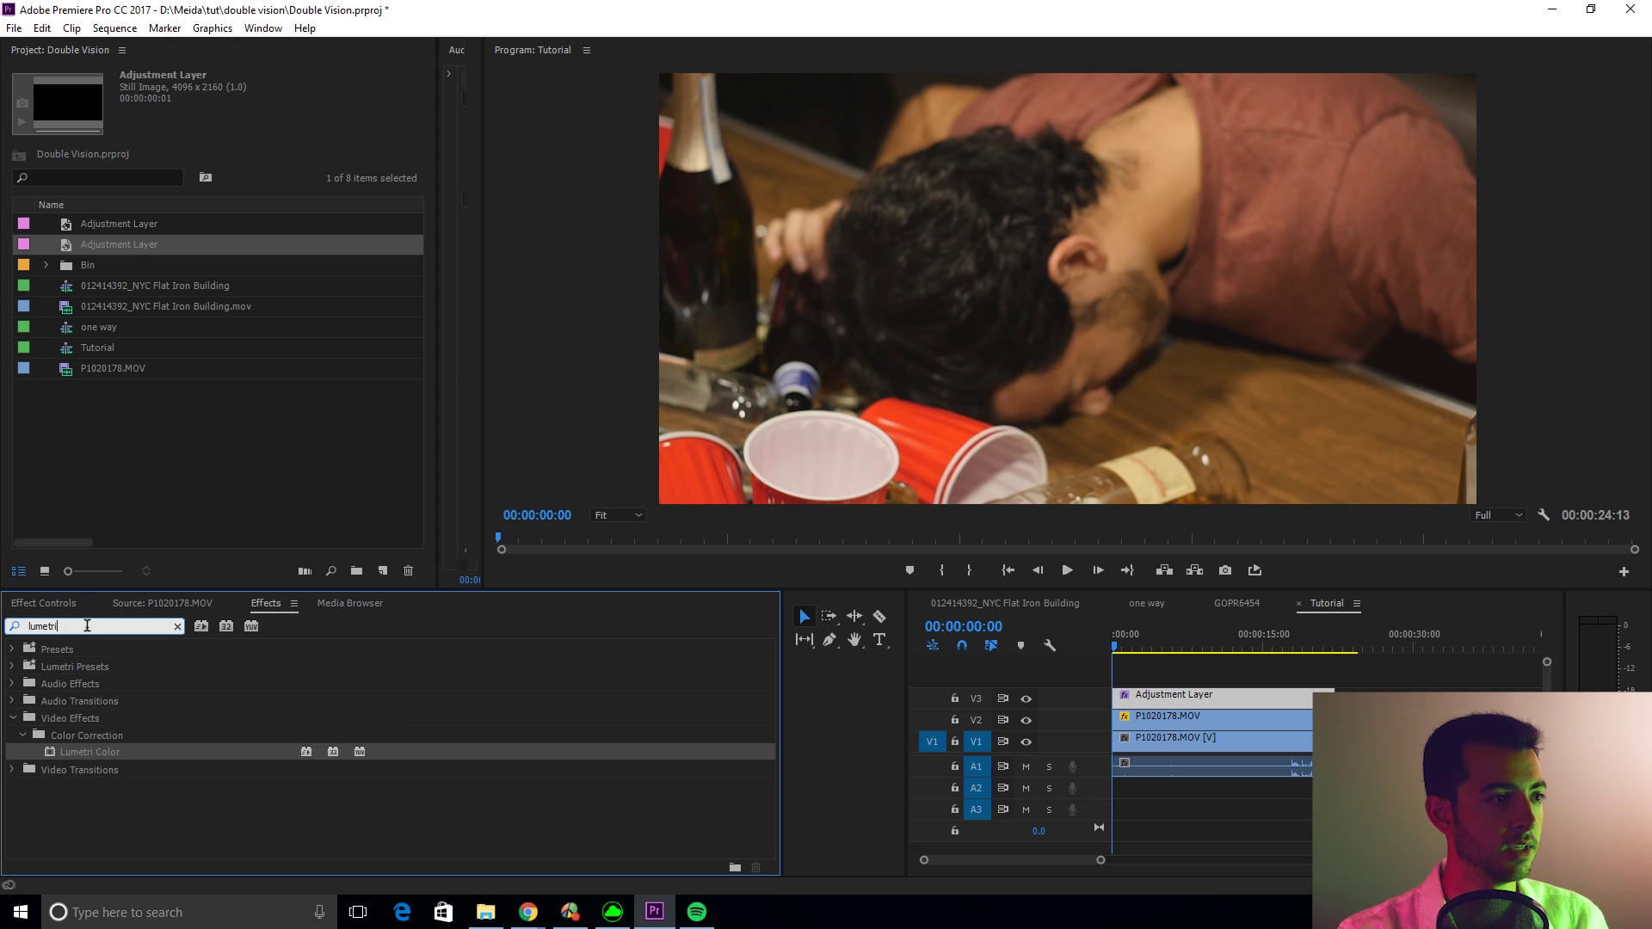
{"action": "type", "text": "tint"}
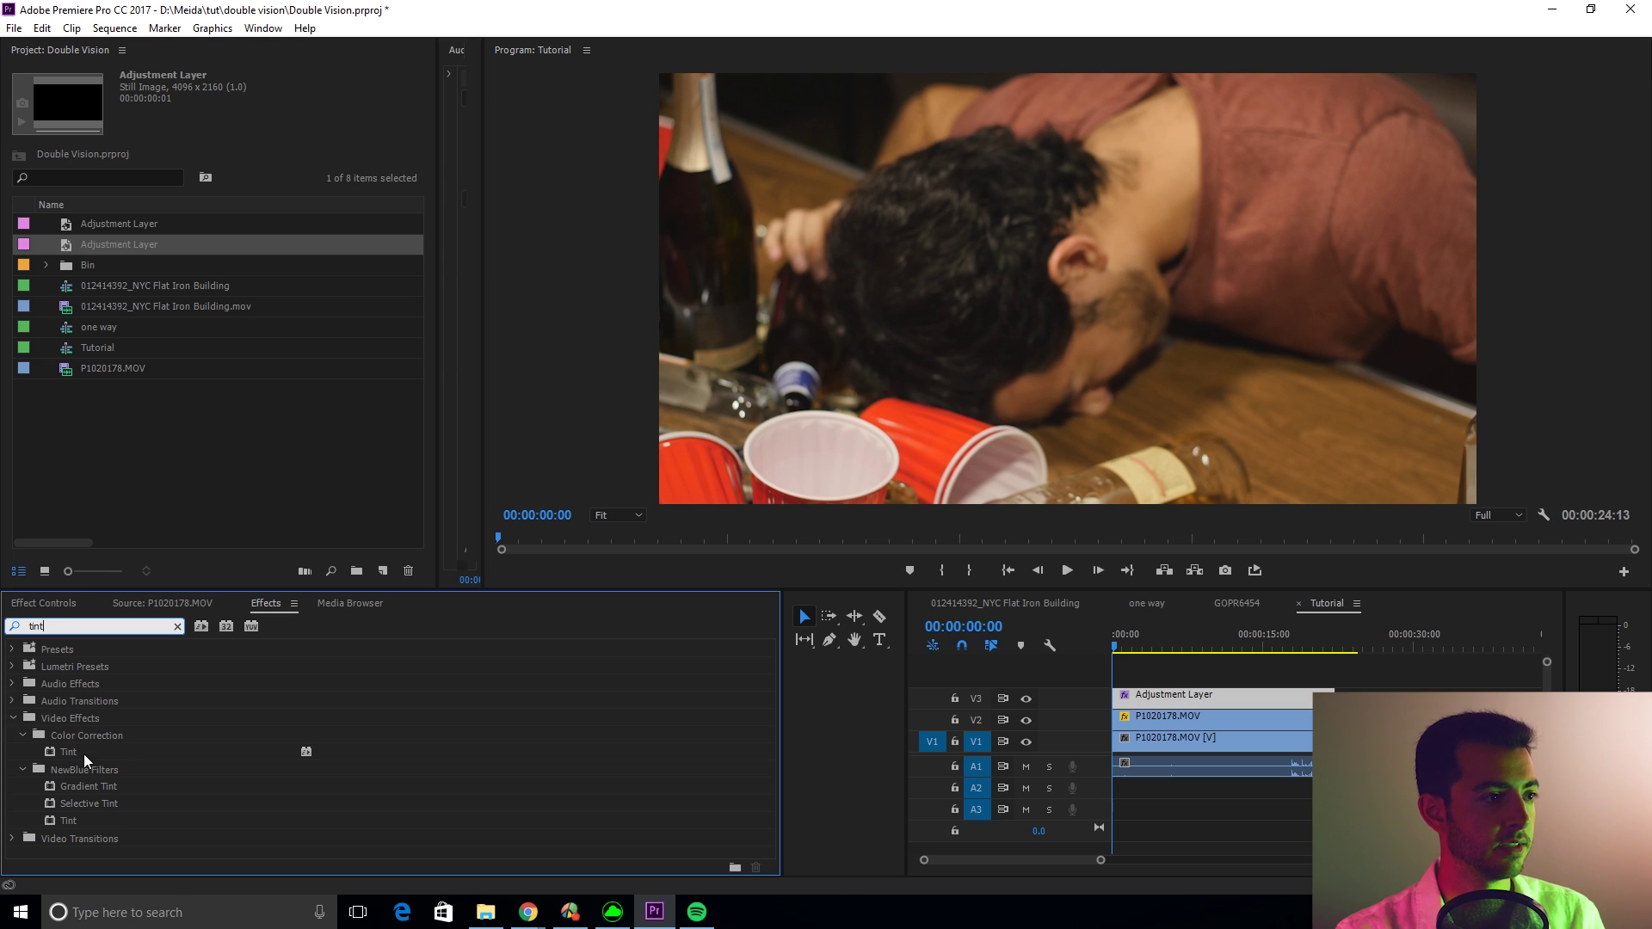
{"action": "left_click", "coordinate": [84, 753]}
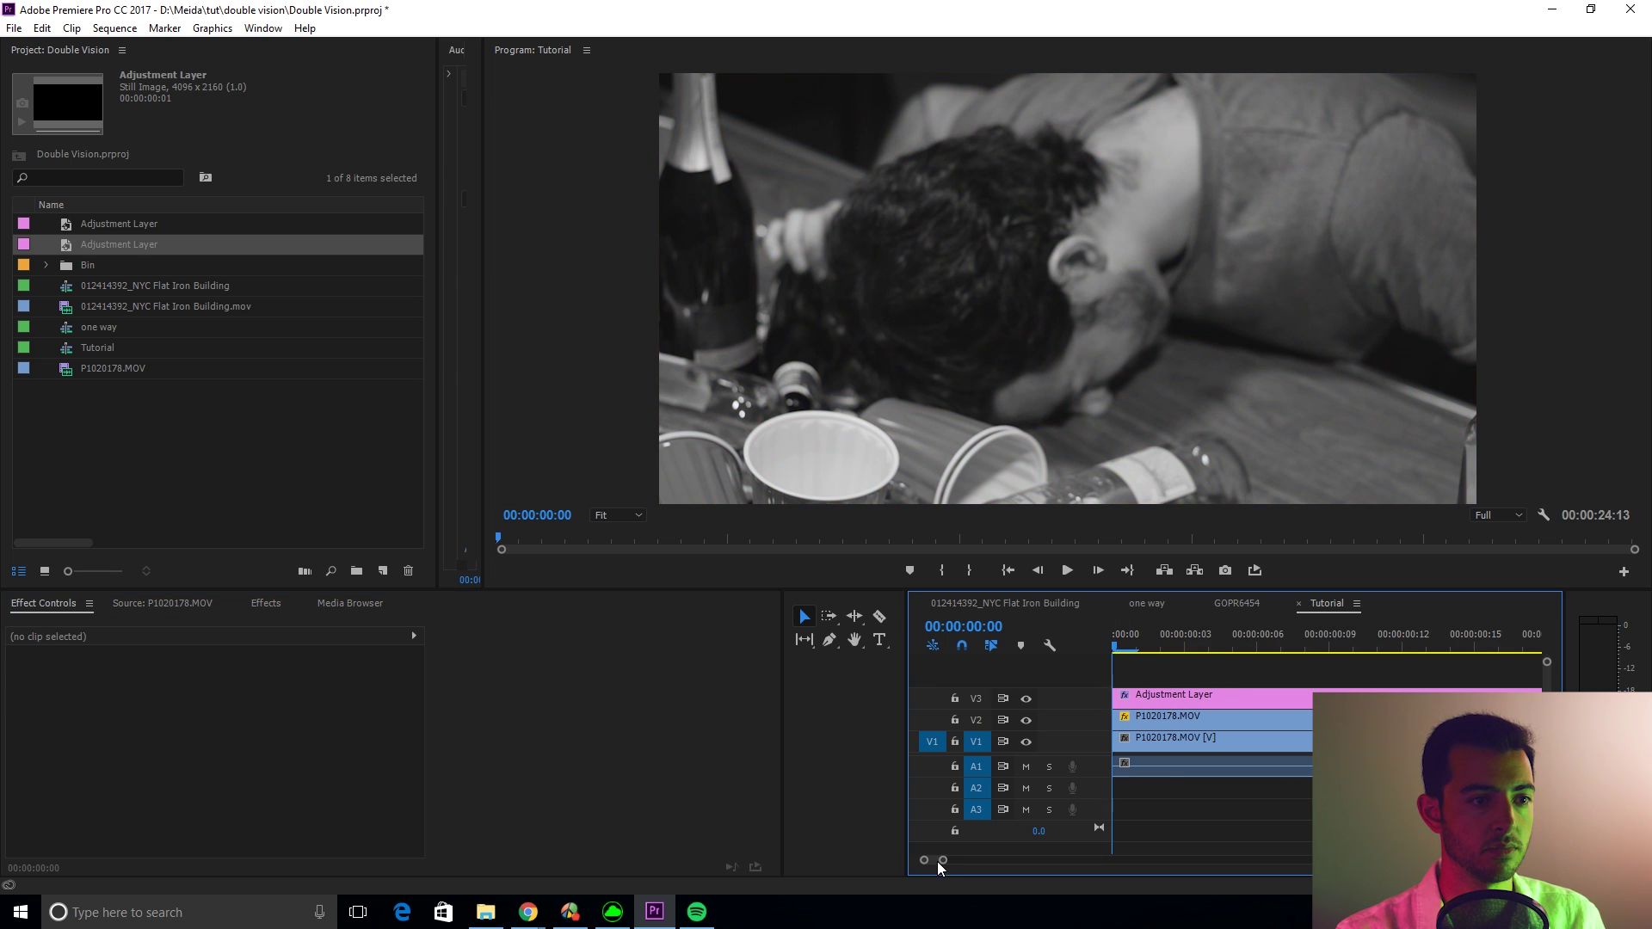
{"action": "left_click_drag", "start_coordinate": [937, 861], "coordinate": [1077, 854]}
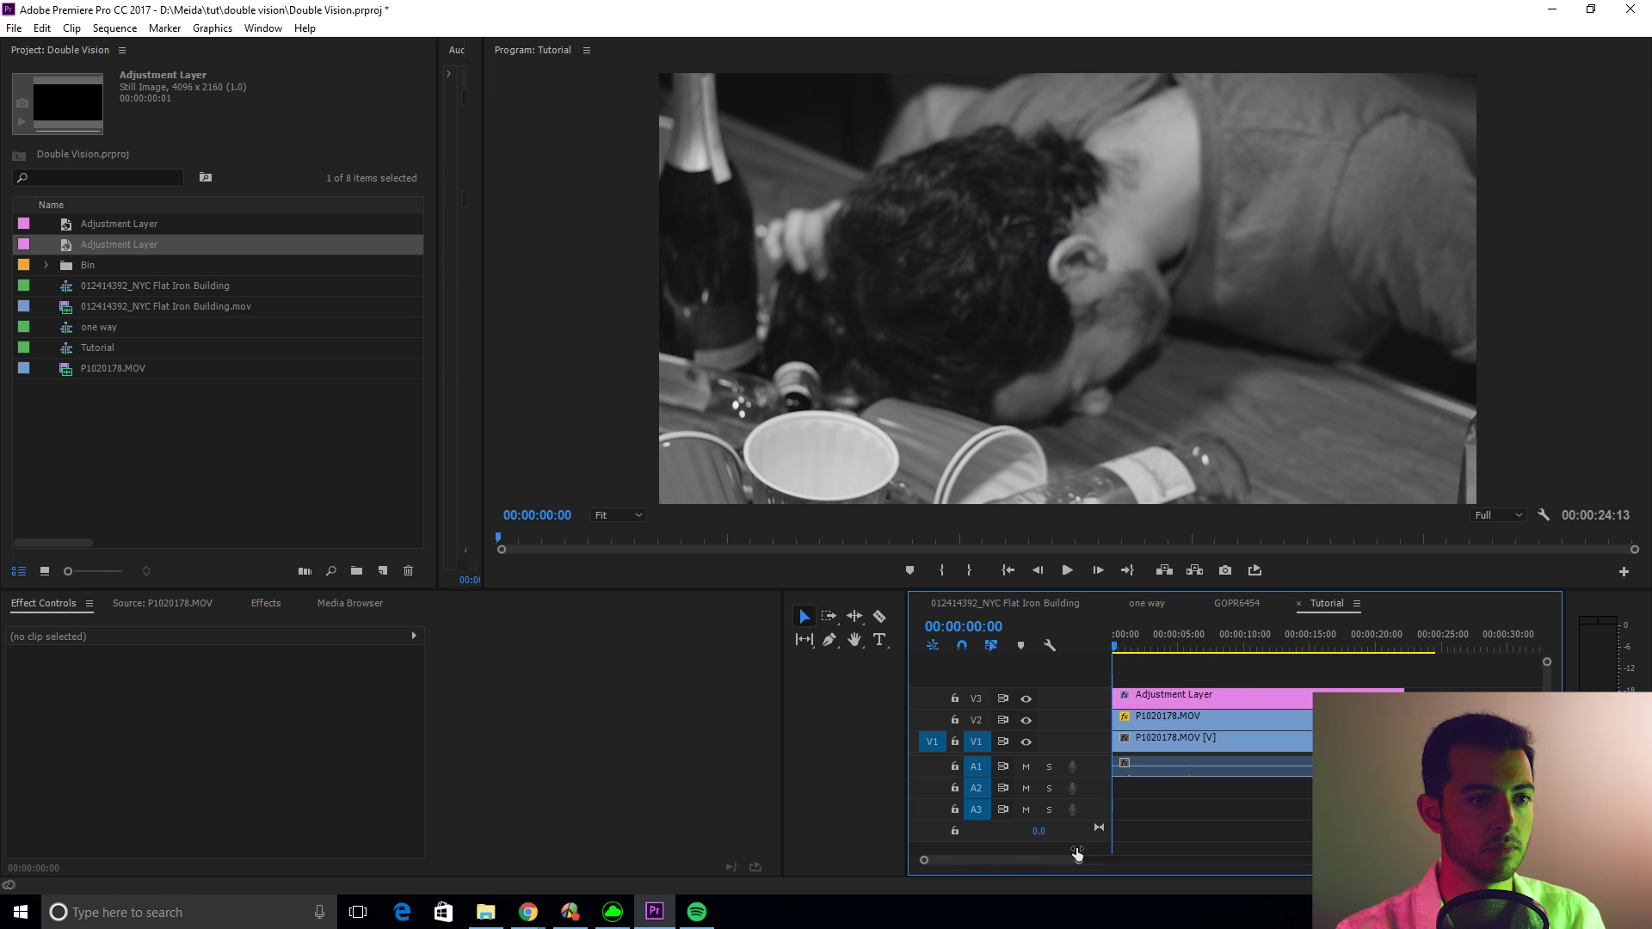
Animate the adjustment layer's Amount to Tint with keyframes of 0% at 00:00:00:00 and 60% at 00:00:01:06
{"action": "left_click", "coordinate": [1162, 695]}
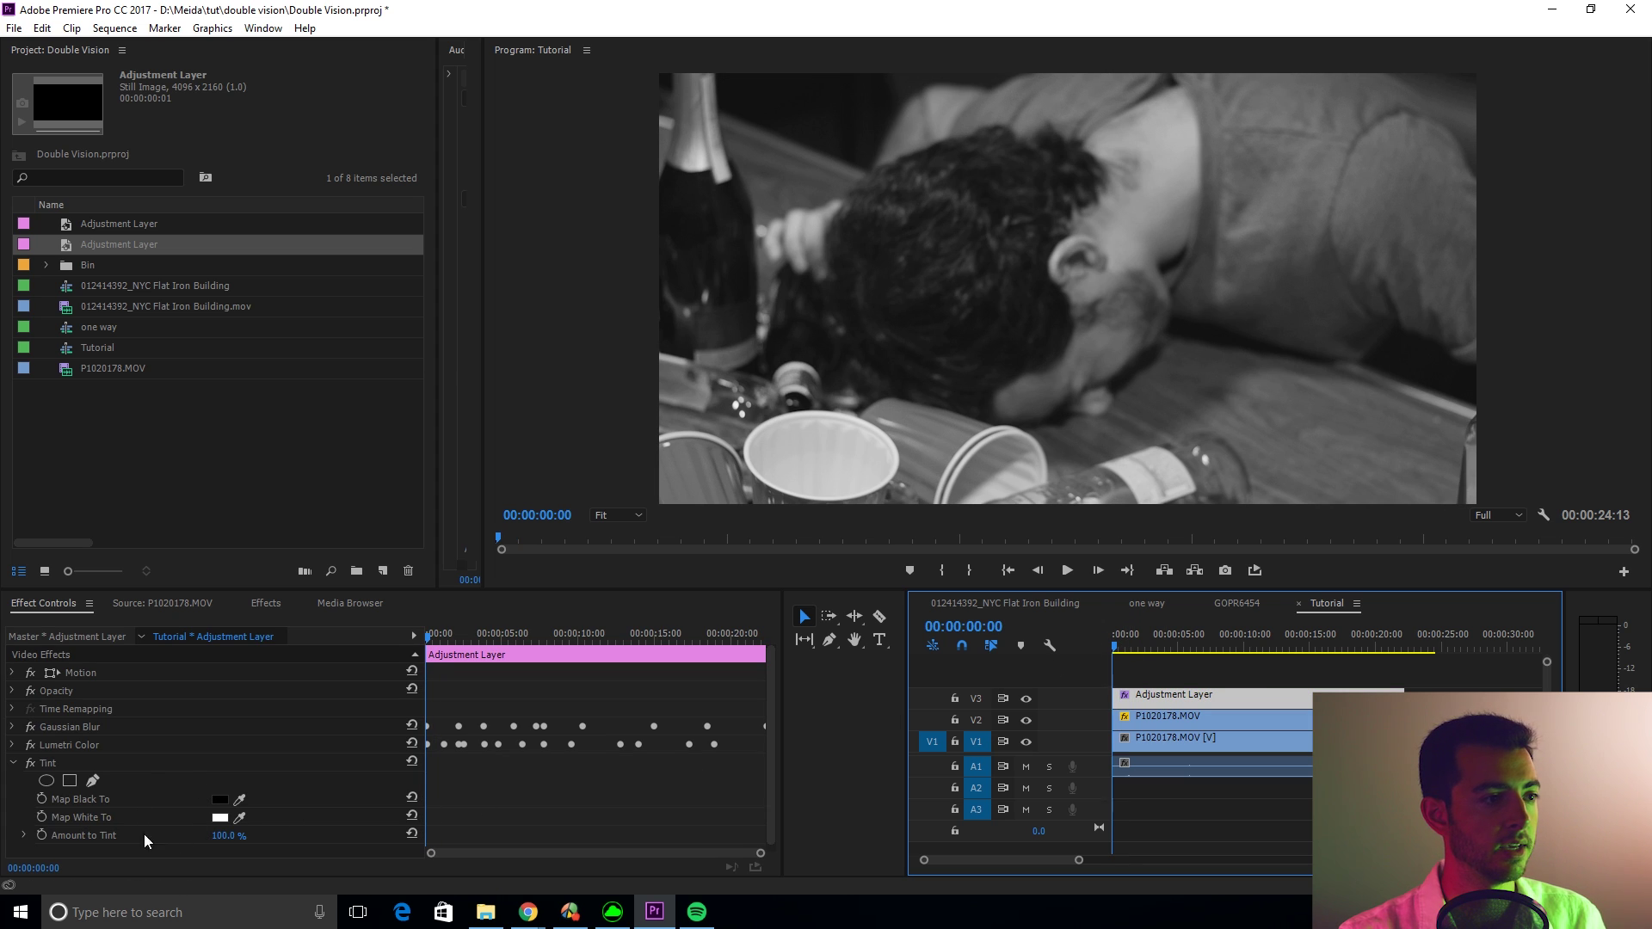
{"action": "left_click", "coordinate": [45, 838]}
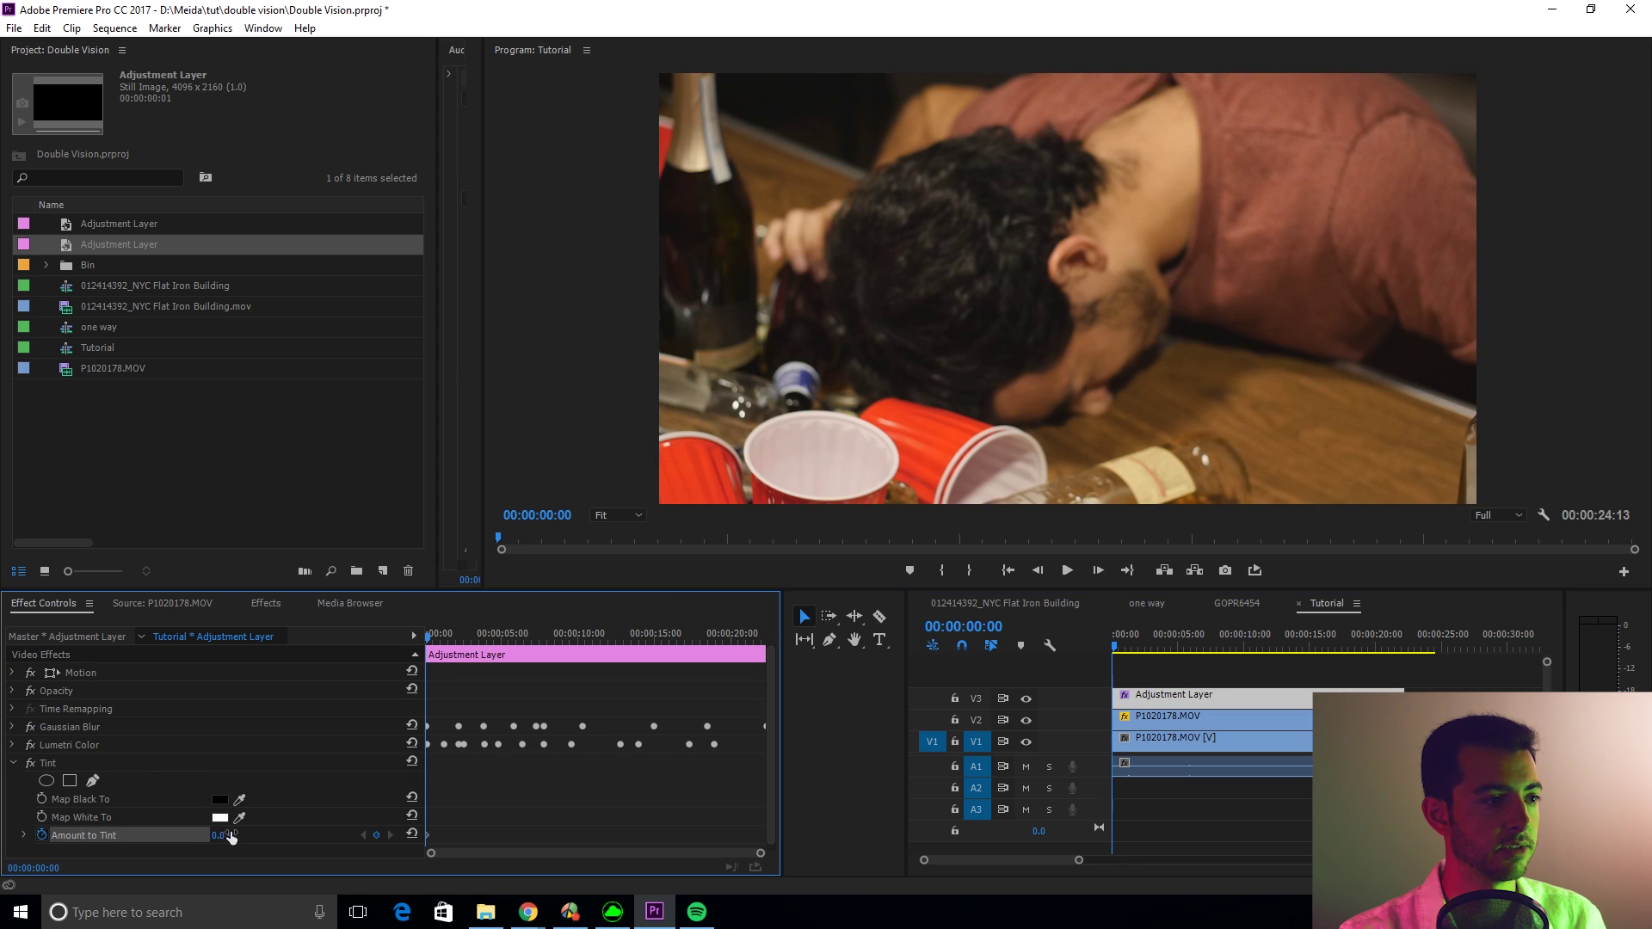
{"action": "key", "text": "space"}
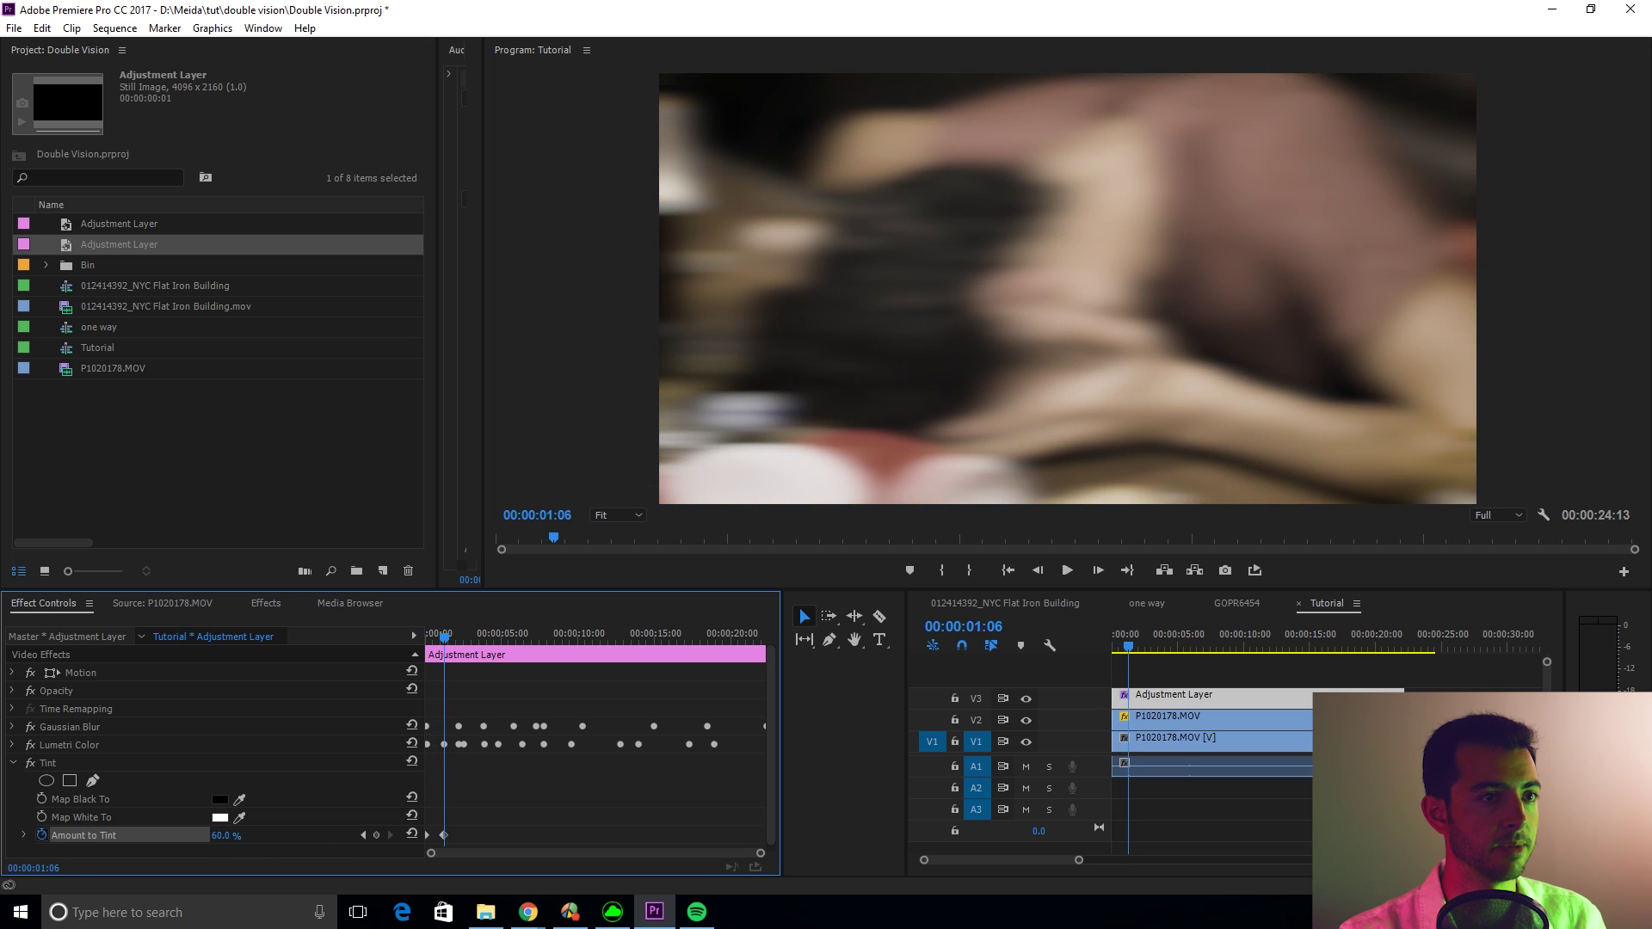
Add Amount to Tint keyframes of 0% at about 3 seconds, 34% at 00:00:06:13 and 85% at about 00:00:08:13
{"action": "key", "text": "space"}
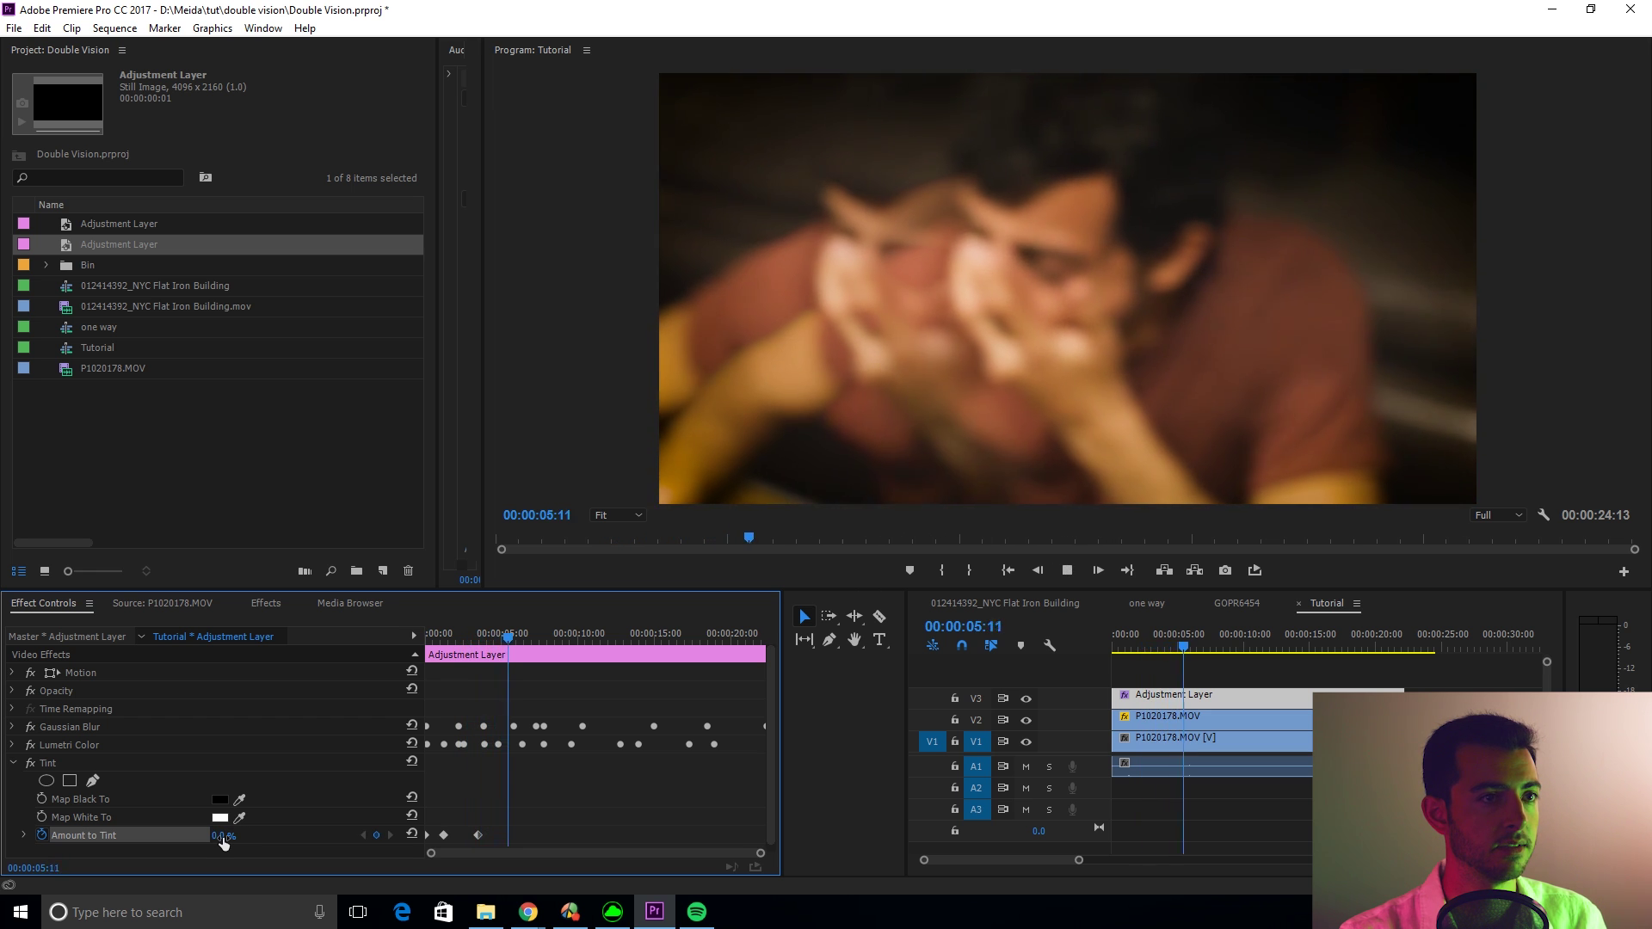
{"action": "key", "text": "space"}
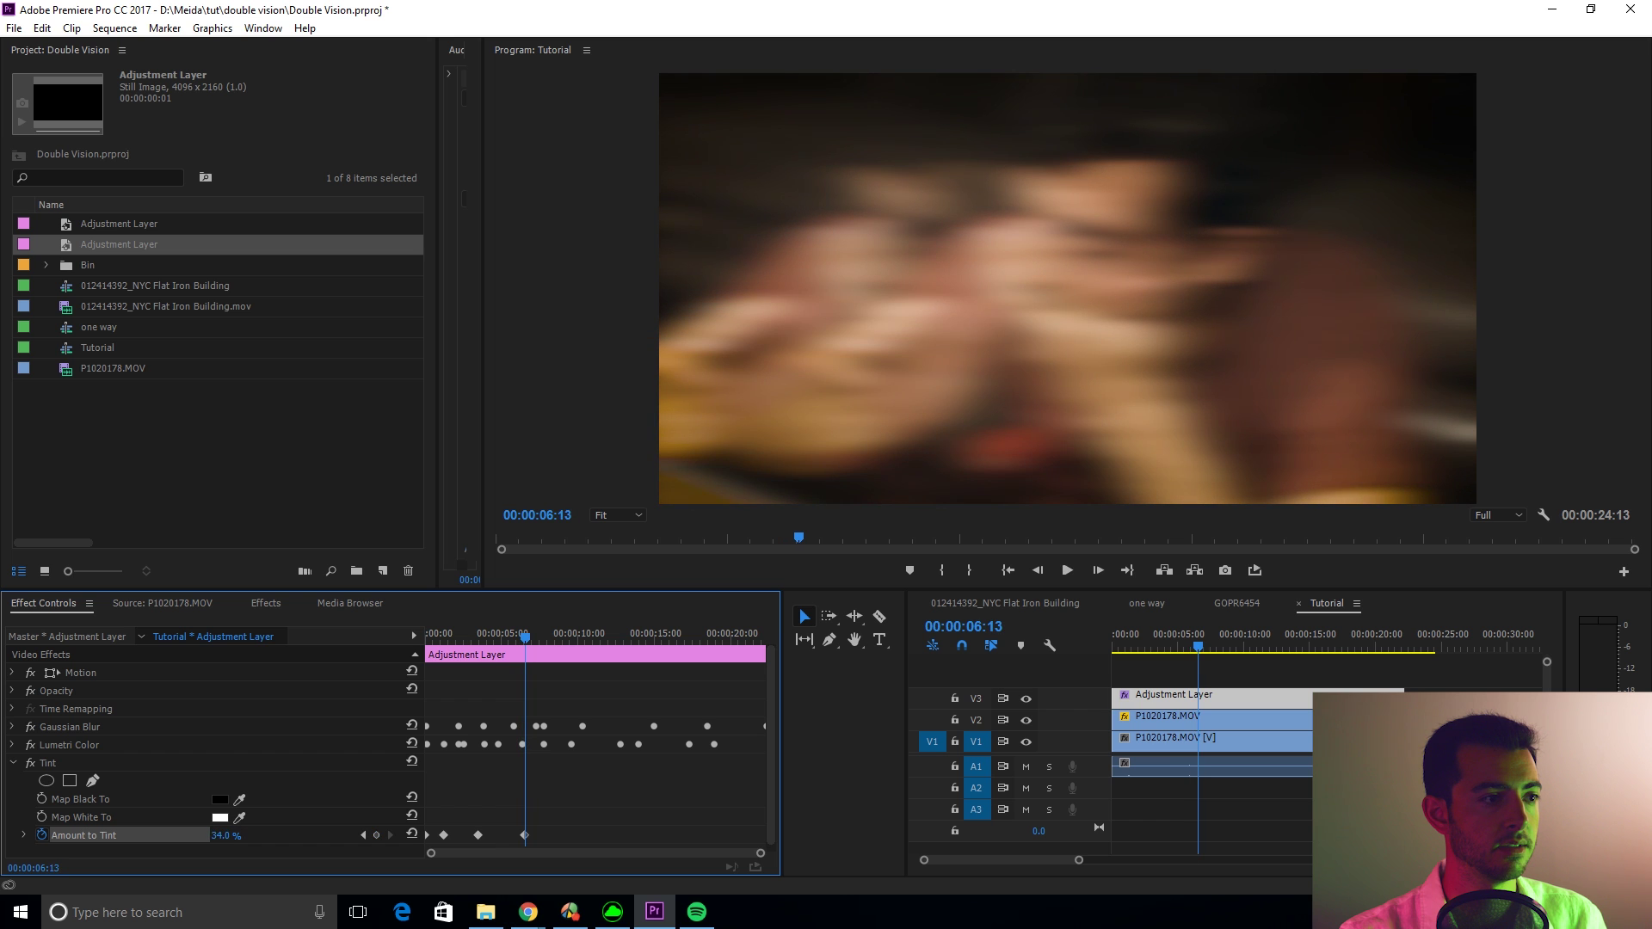
{"action": "key", "text": "space"}
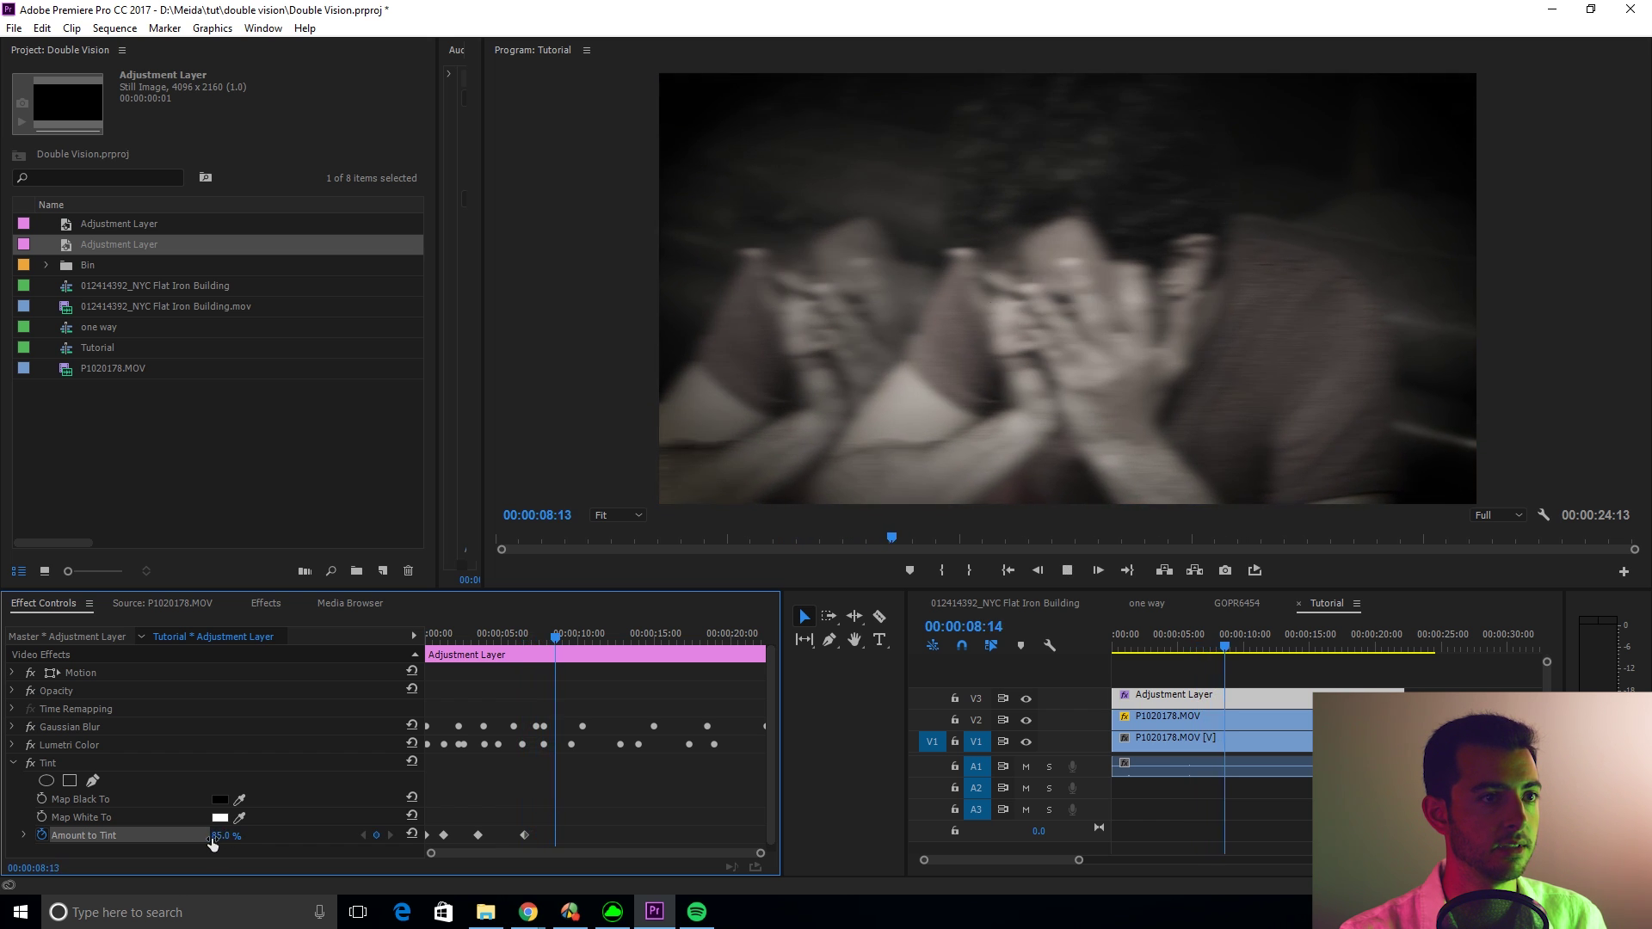
Add Amount to Tint keyframes of 62% between 10 and 11 seconds and 0% at 00:00:19:07
{"action": "key", "text": "space"}
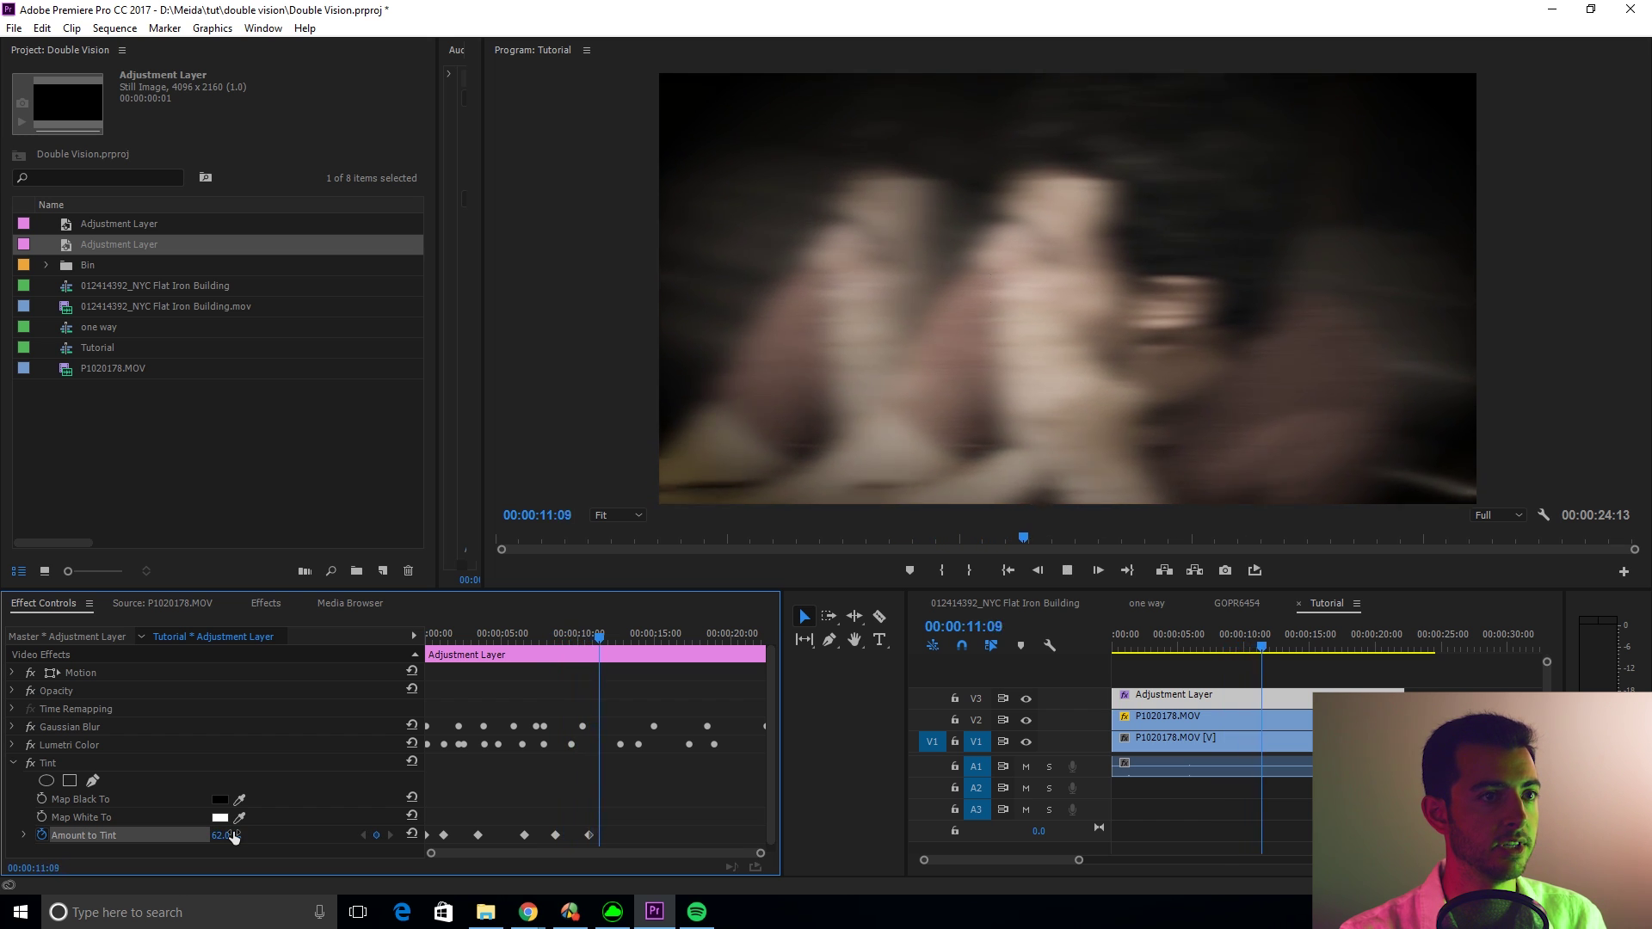
{"action": "left_click_drag", "start_coordinate": [622, 654], "coordinate": [719, 645]}
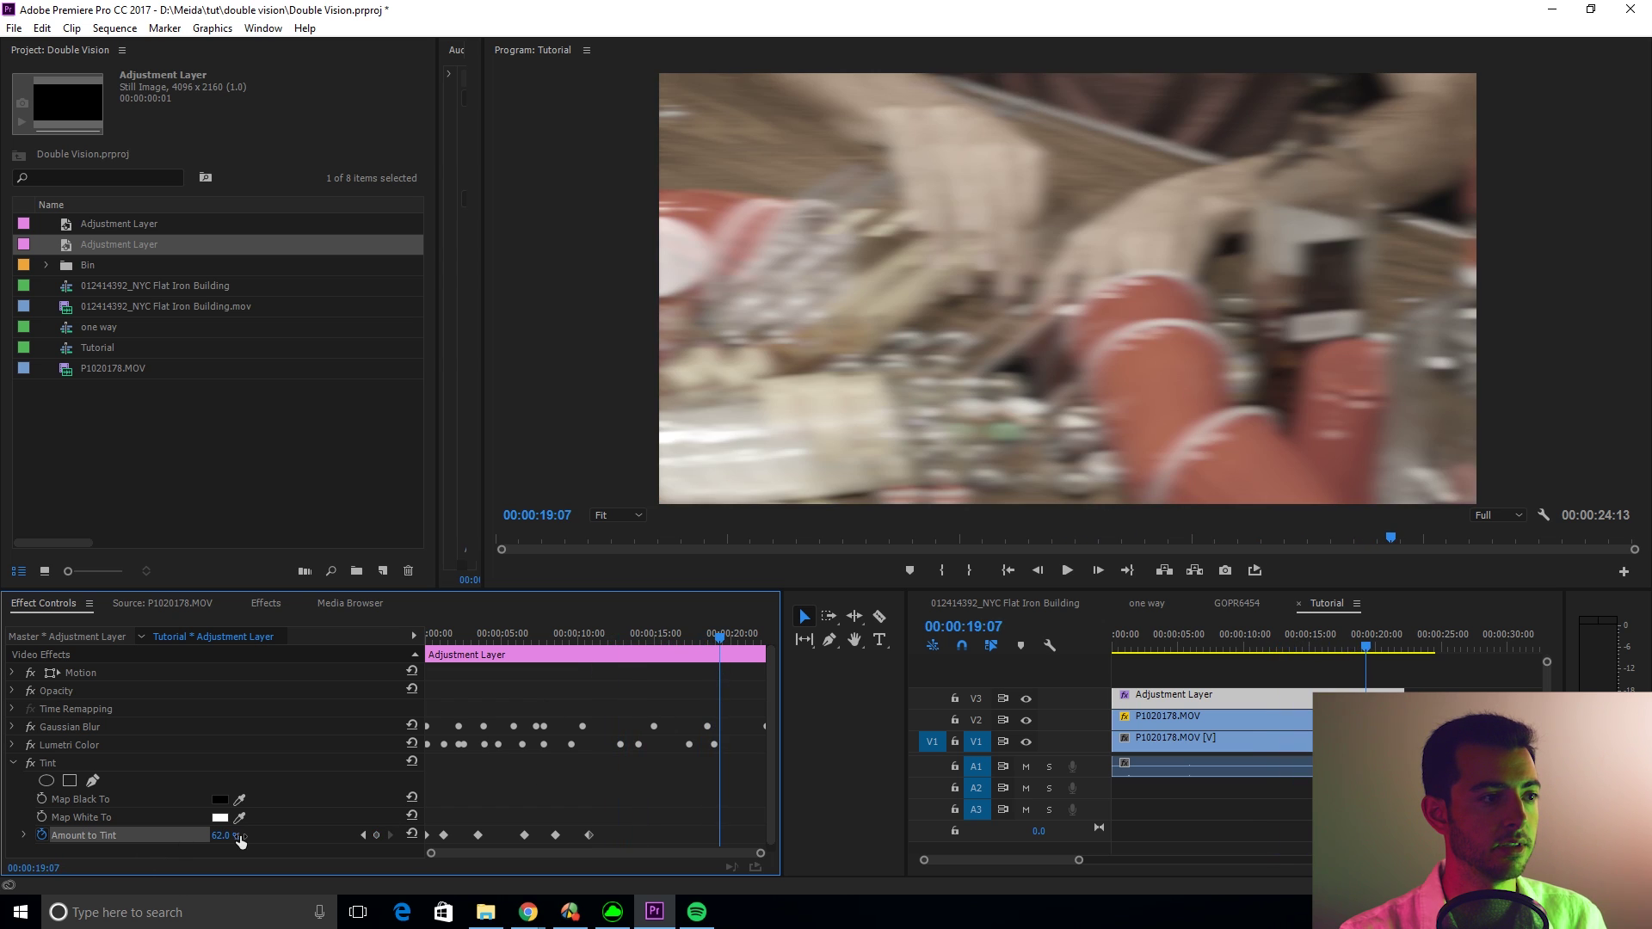
{"action": "key", "text": "Return"}
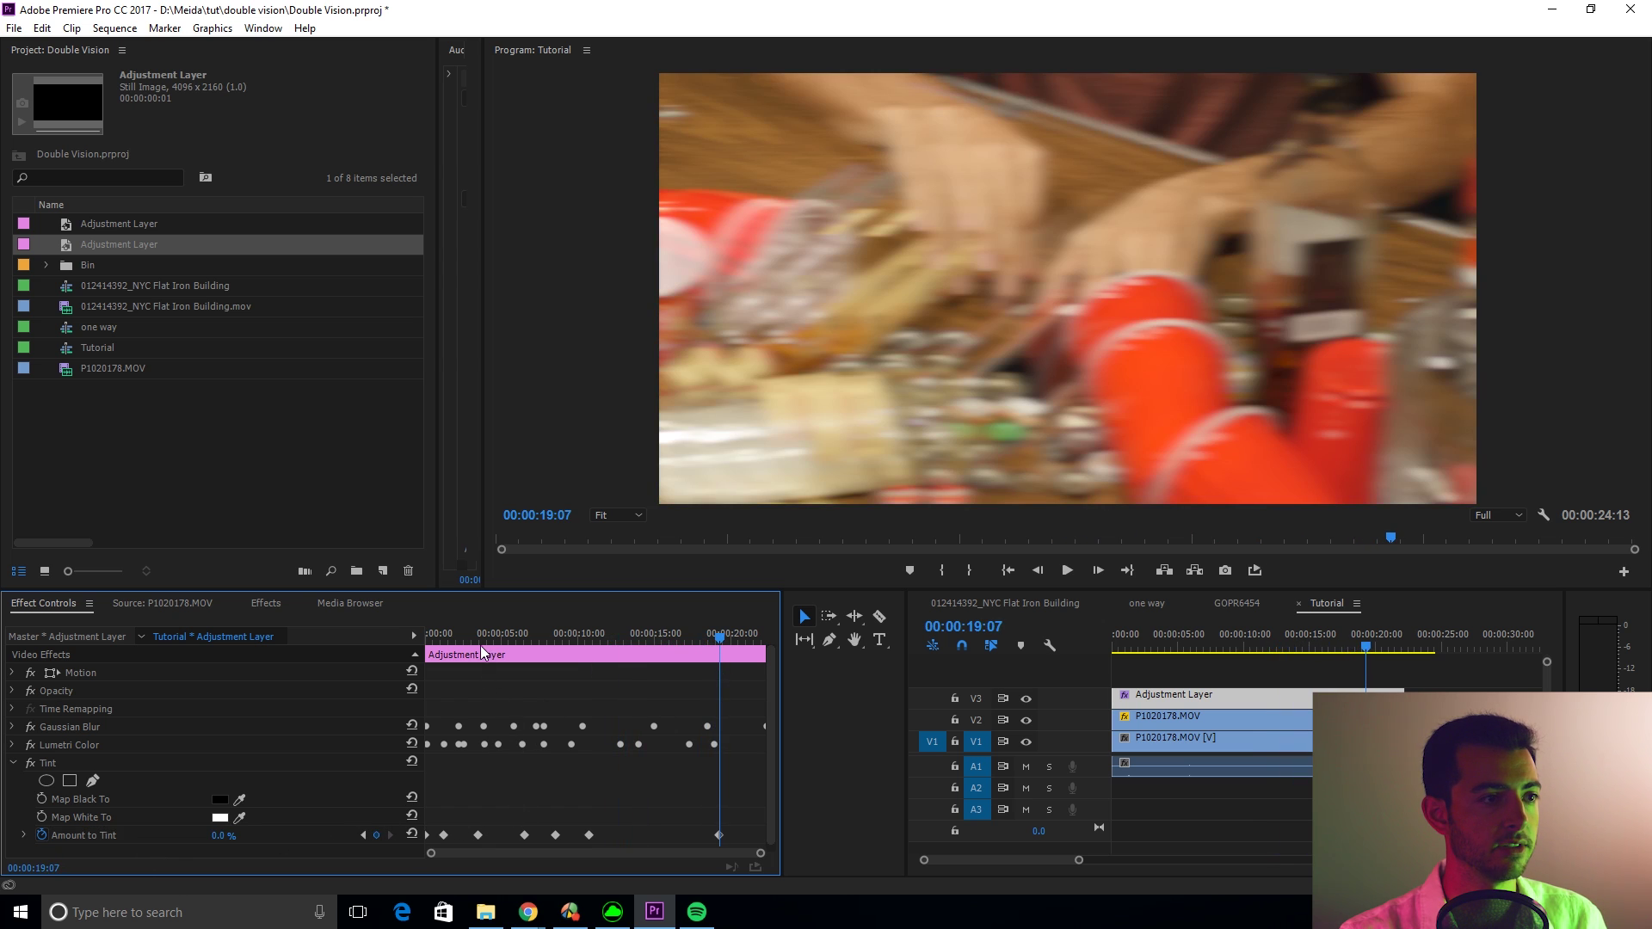
Play the sequence from its start to review the tint animation, return the playhead near the beginning, and save the project
{"action": "key", "text": "Home"}
{"action": "left_click", "coordinate": [1246, 813]}
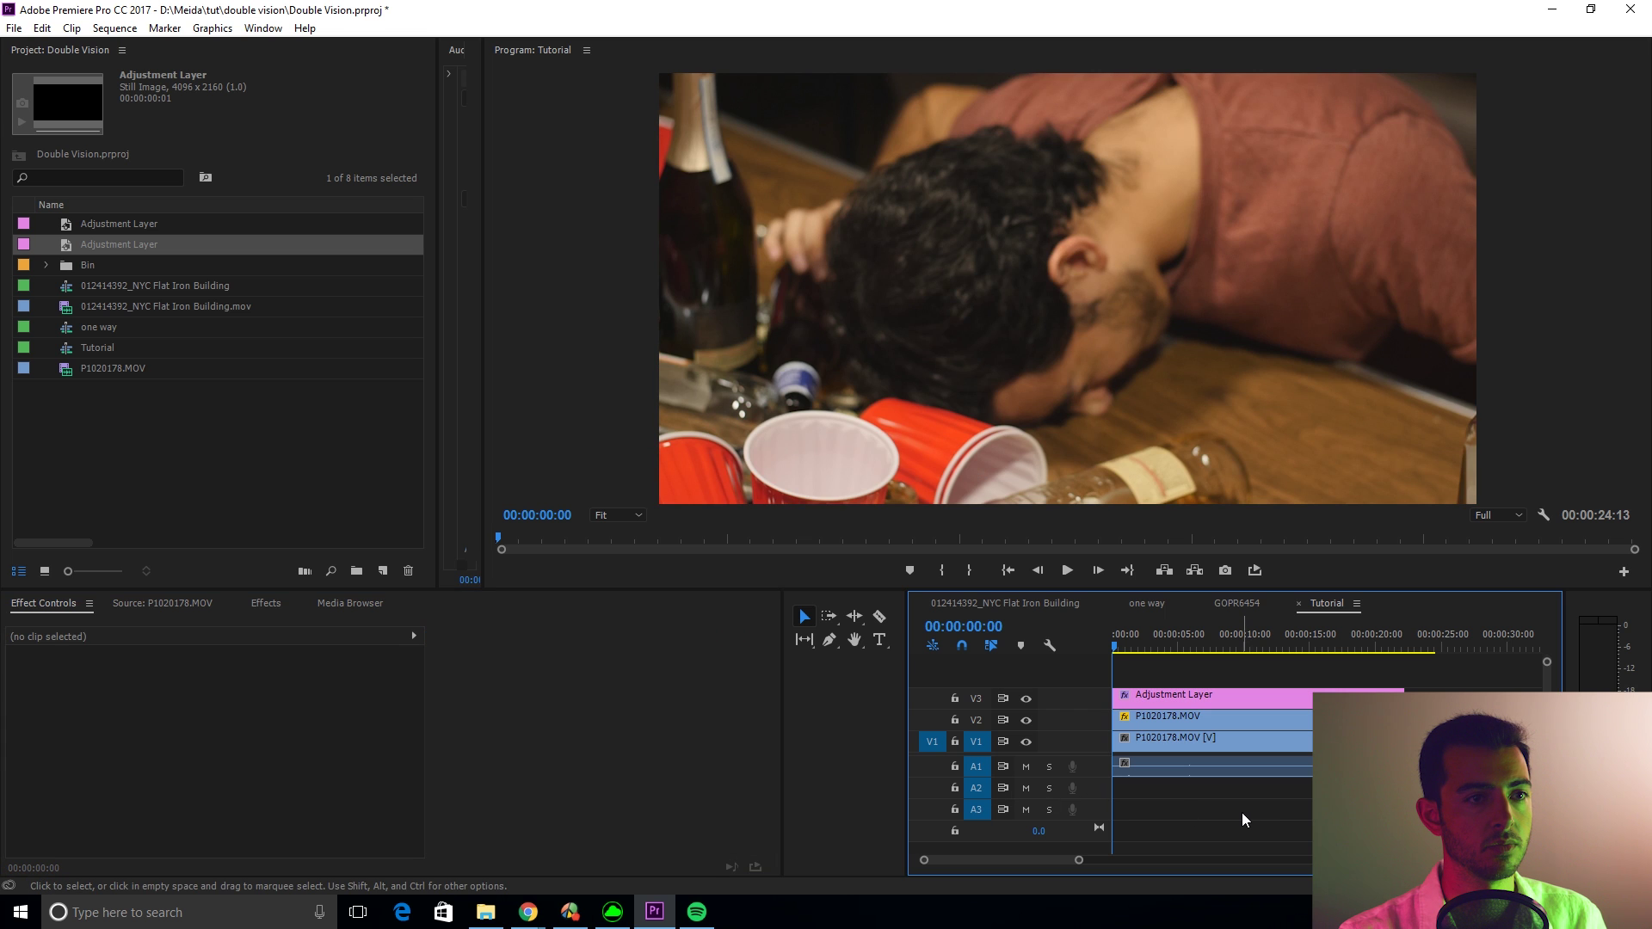
{"action": "key", "text": "space"}
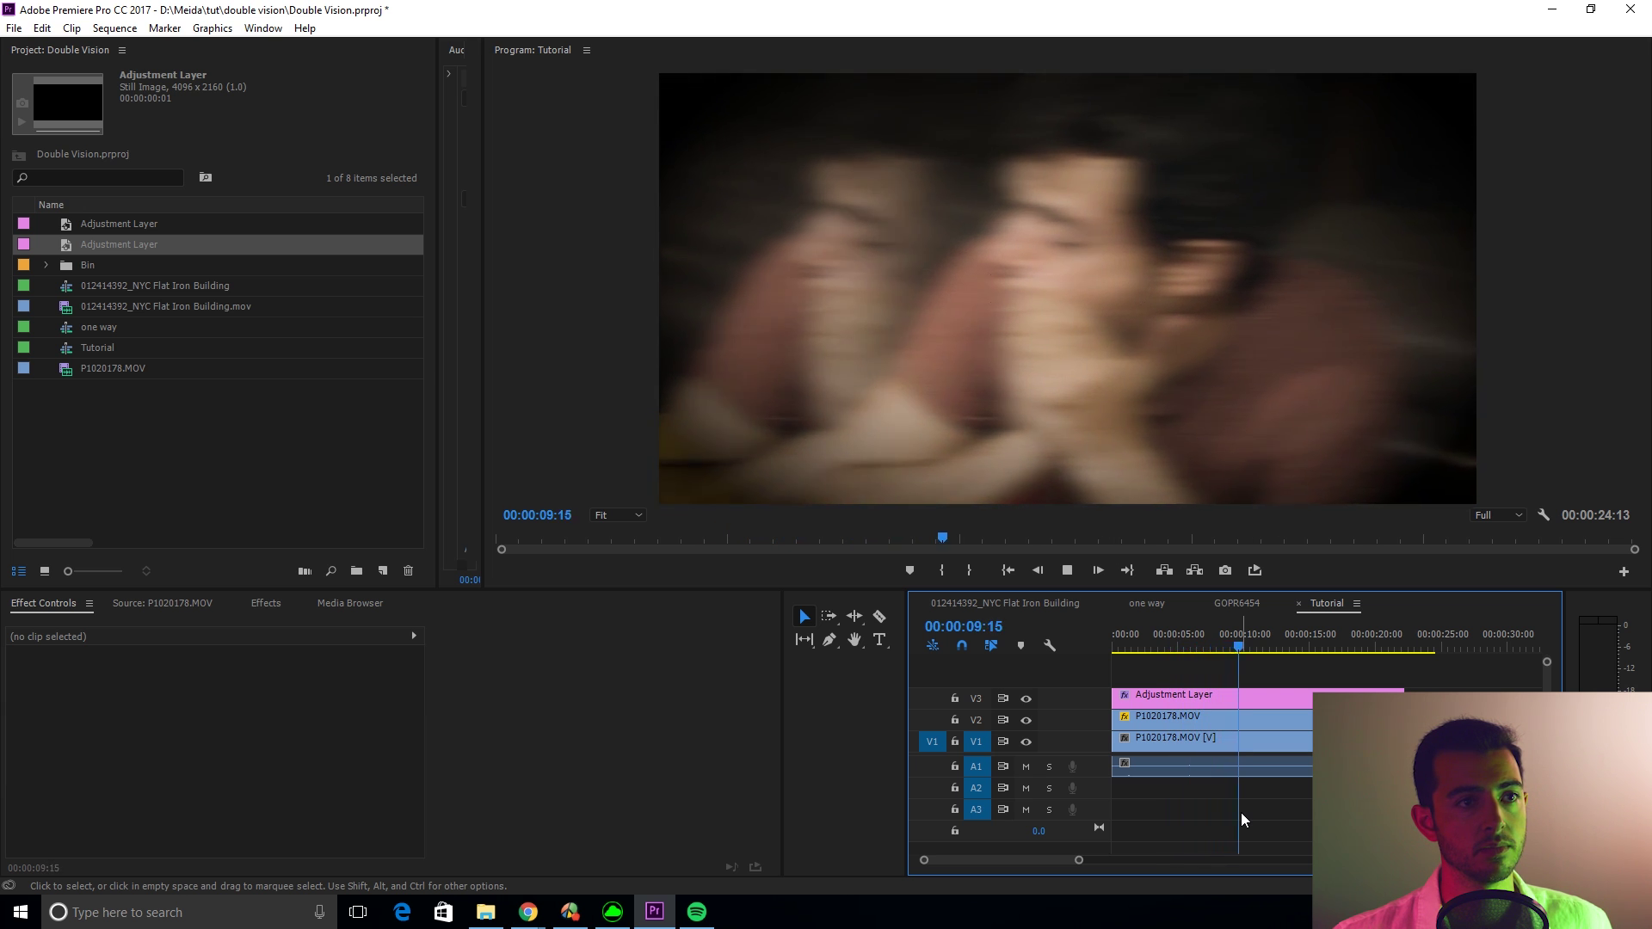
{"action": "key", "text": "space"}
{"action": "left_click", "coordinate": [1161, 647]}
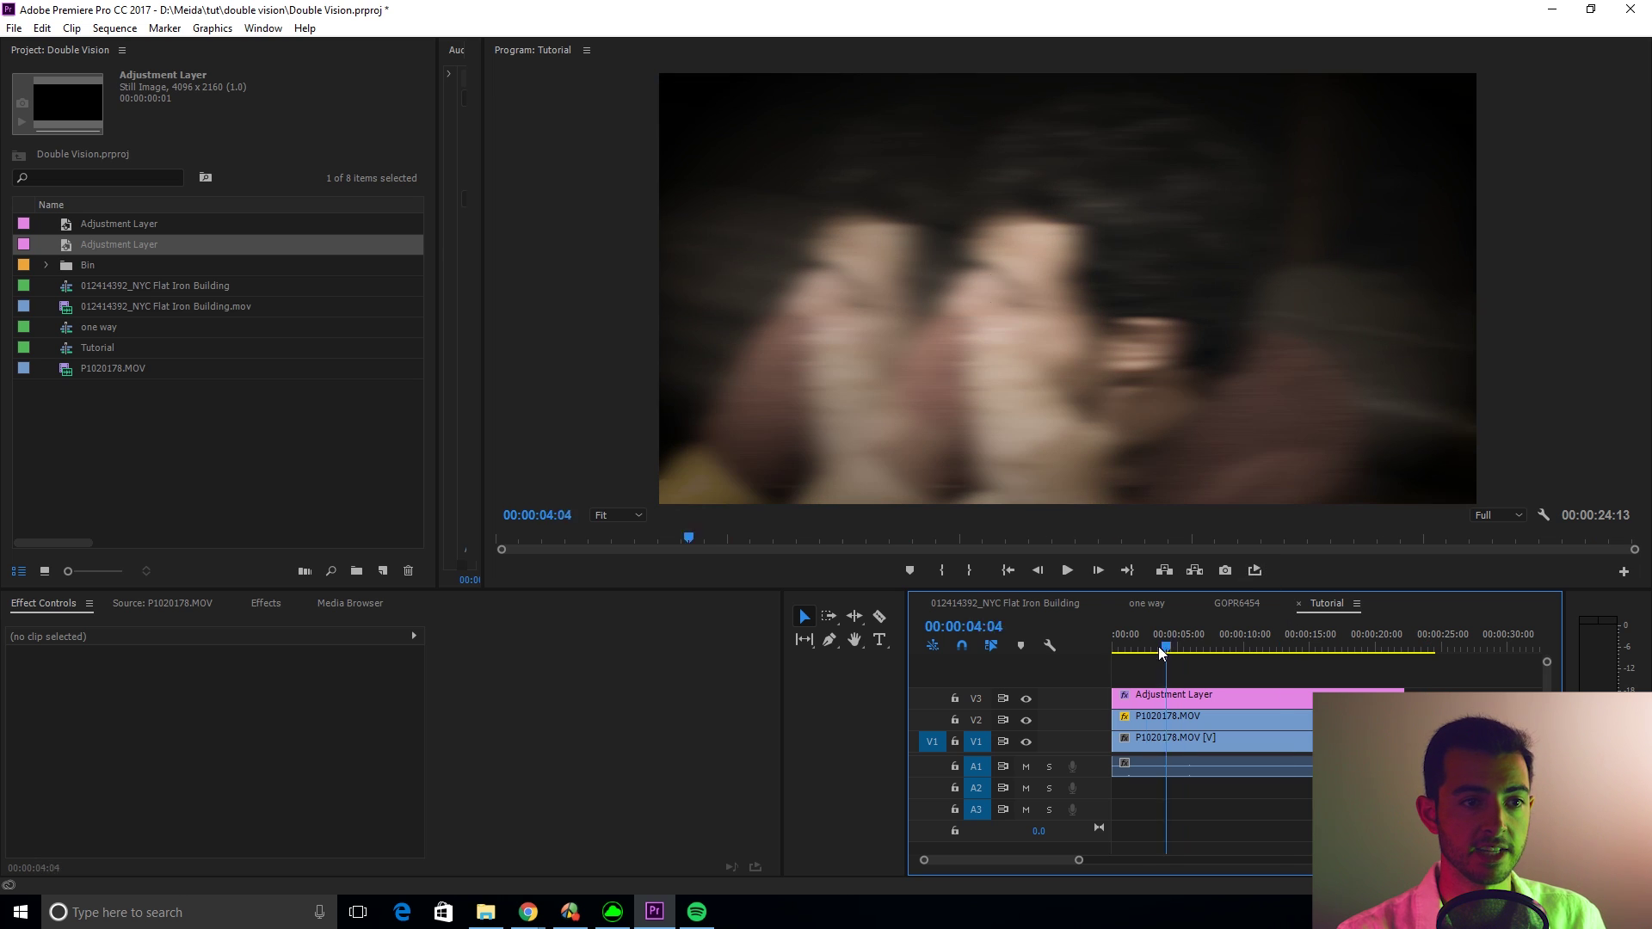
{"action": "left_click", "coordinate": [1115, 648]}
{"action": "key", "text": "ctrl+s"}
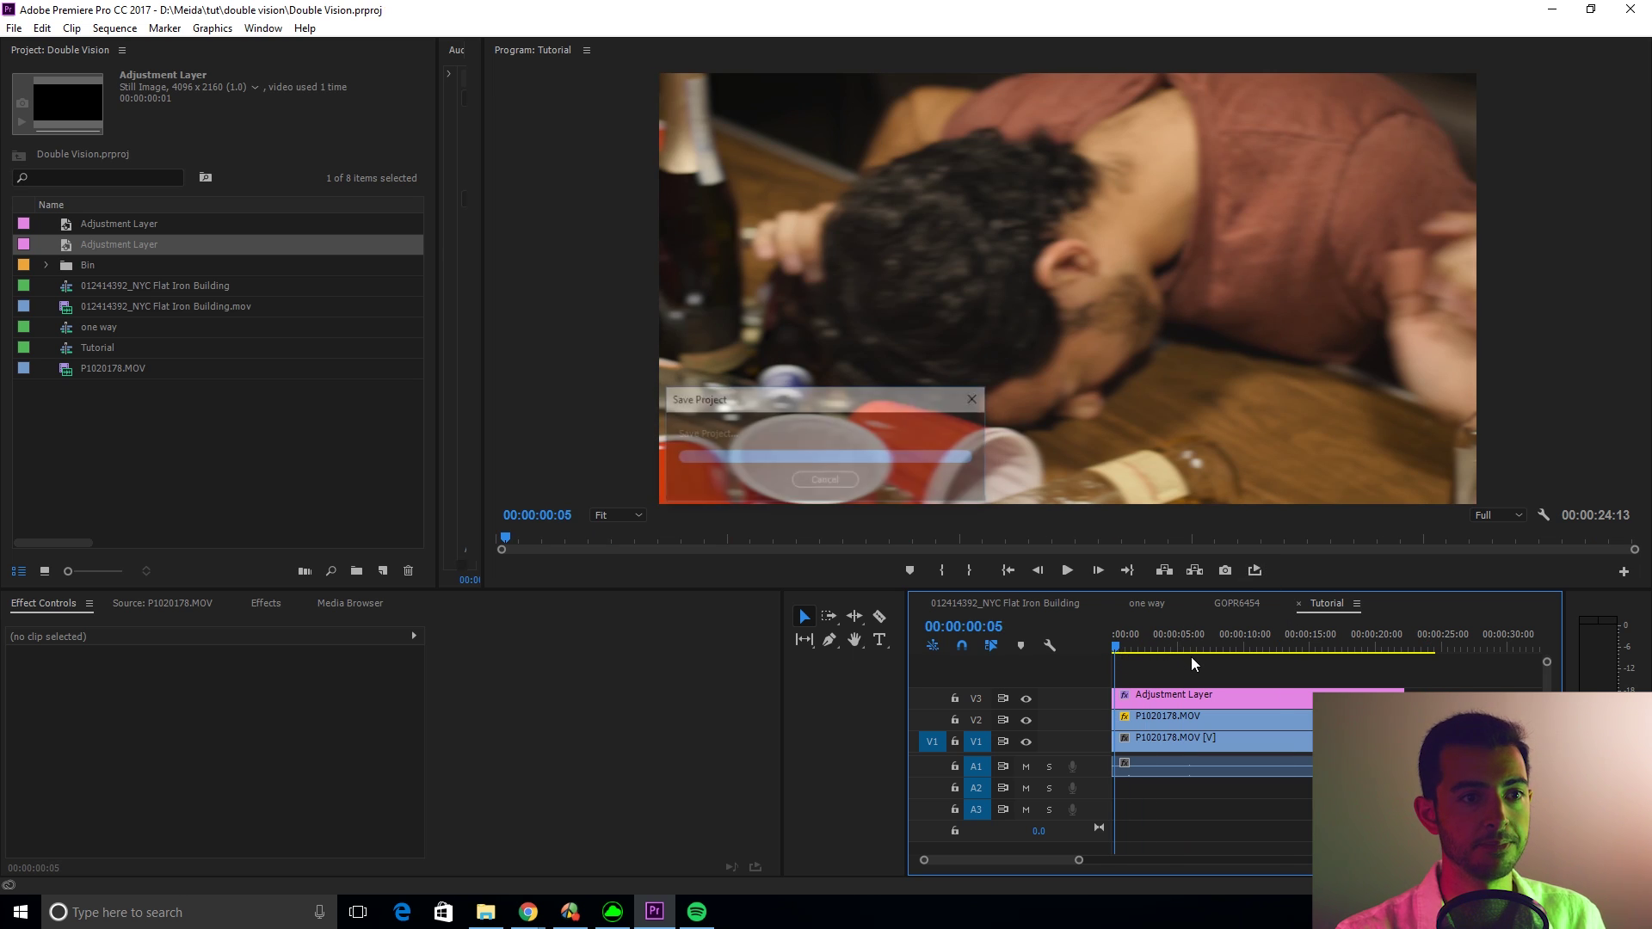
Change all of the adjustment layer's Gaussian Blur Blurriness keyframes to Bezier interpolation
{"action": "left_click", "coordinate": [1204, 696]}
{"action": "left_click_drag", "start_coordinate": [784, 776], "coordinate": [874, 783]}
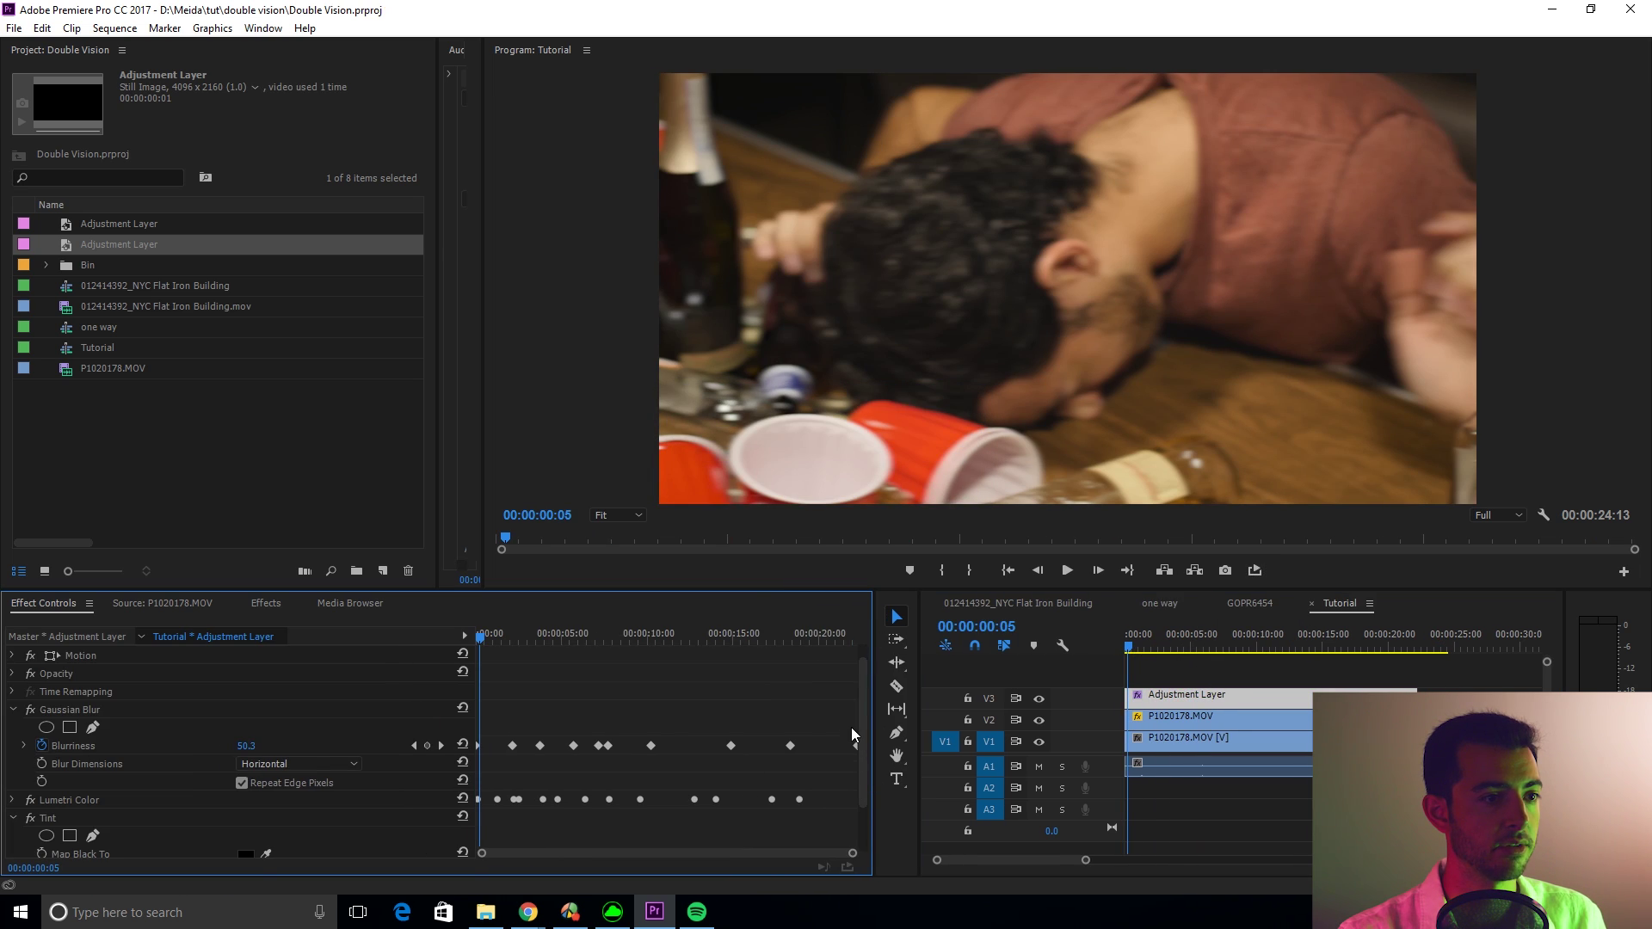
{"action": "left_click_drag", "start_coordinate": [746, 767], "coordinate": [745, 765]}
{"action": "left_click", "coordinate": [478, 747]}
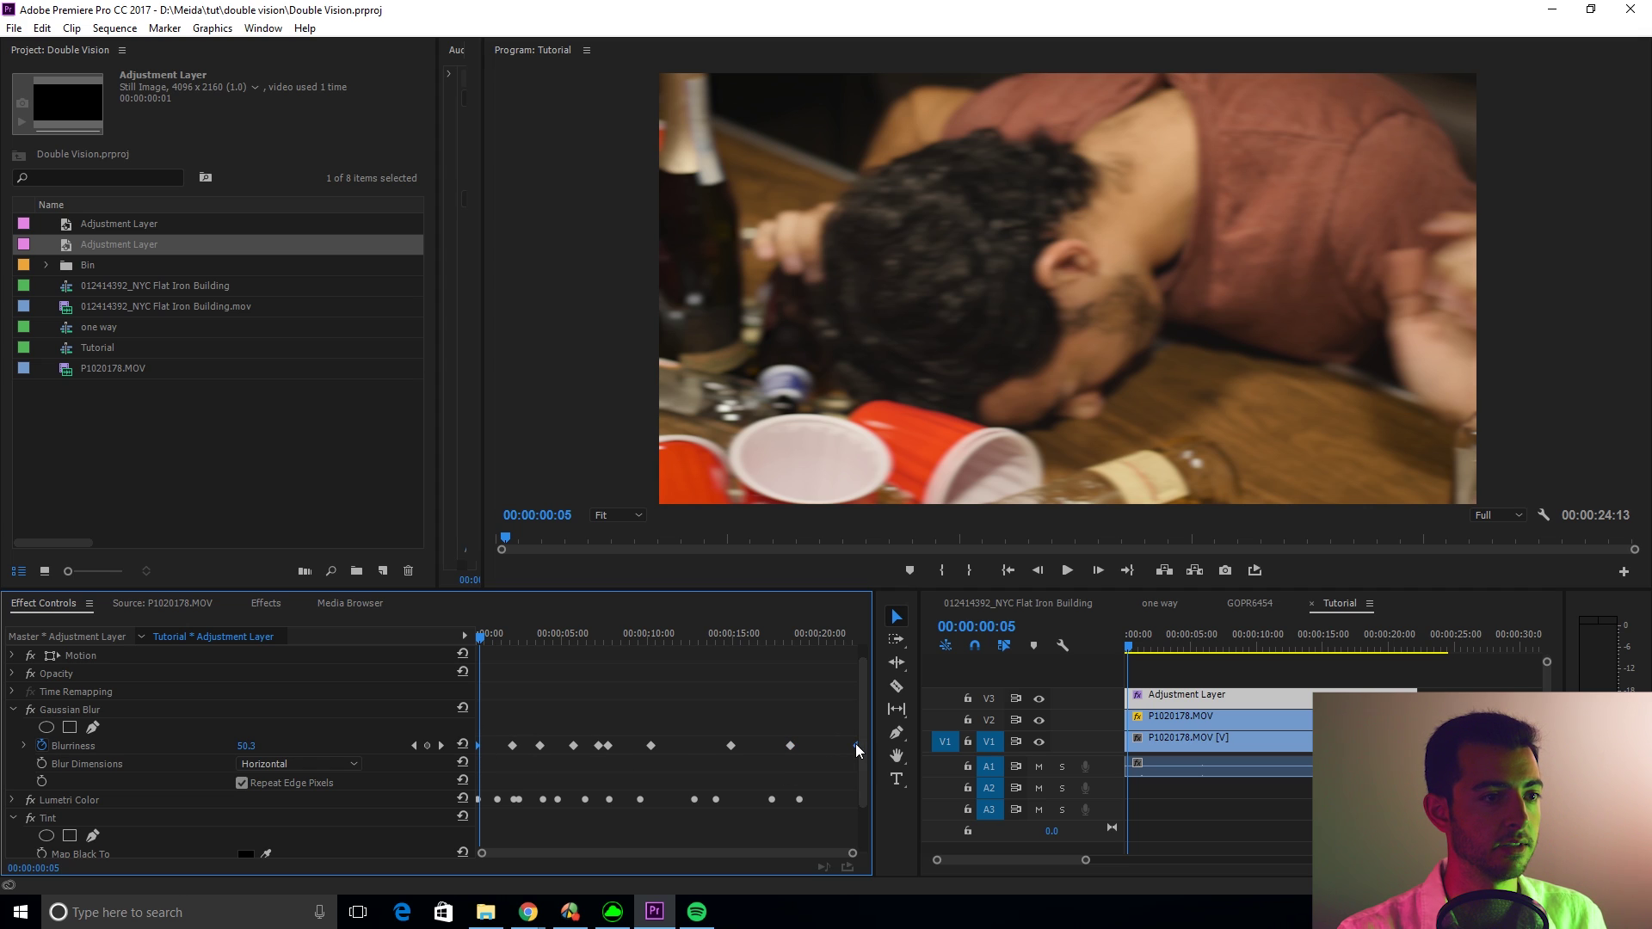
{"action": "left_click_drag", "start_coordinate": [492, 732], "coordinate": [790, 754]}
{"action": "right_click", "coordinate": [792, 749]}
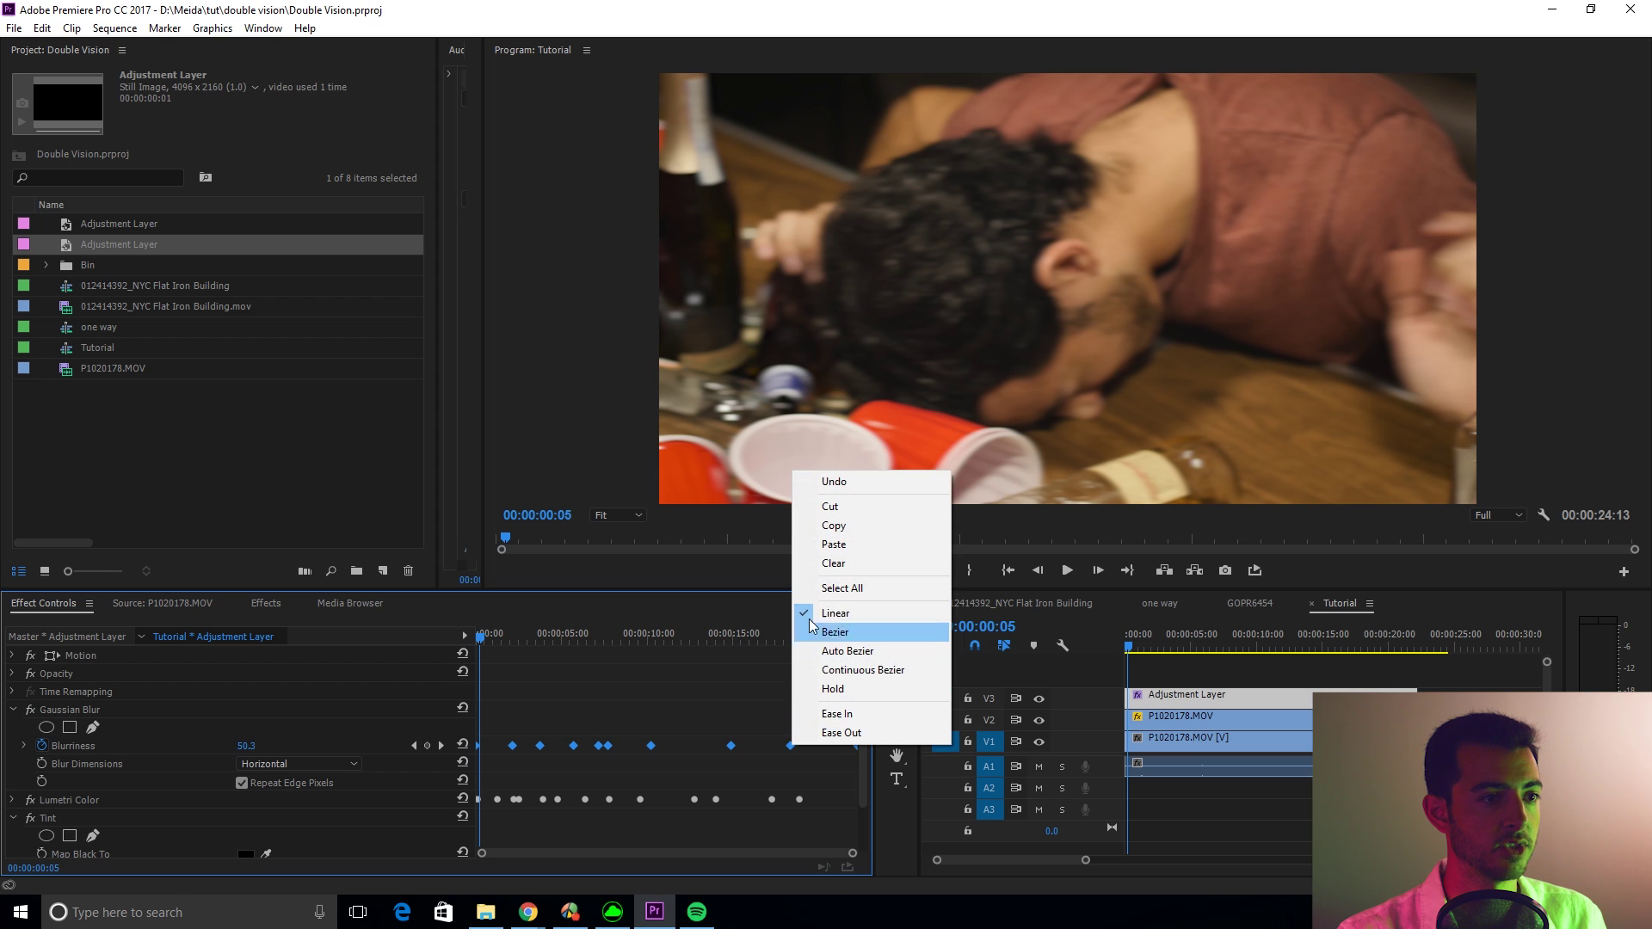
{"action": "left_click", "coordinate": [839, 651]}
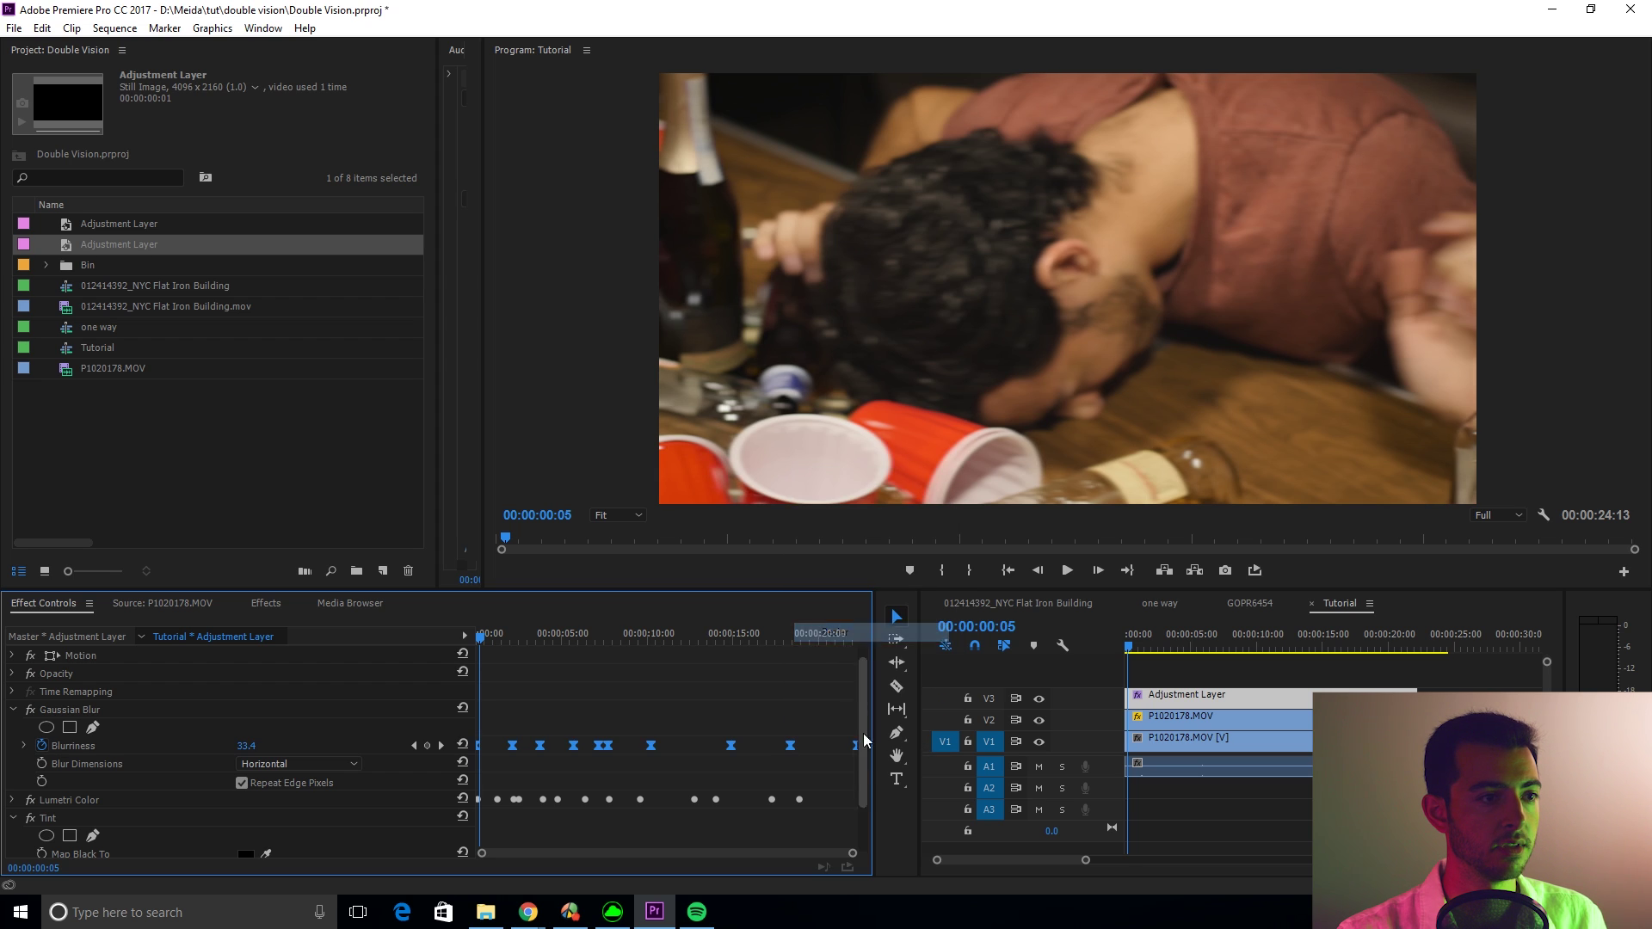
Change all Highlights keyframes in the adjustment layer's Lumetri Color effect to Bezier interpolation
{"action": "left_click_drag", "start_coordinate": [829, 809], "coordinate": [447, 783]}
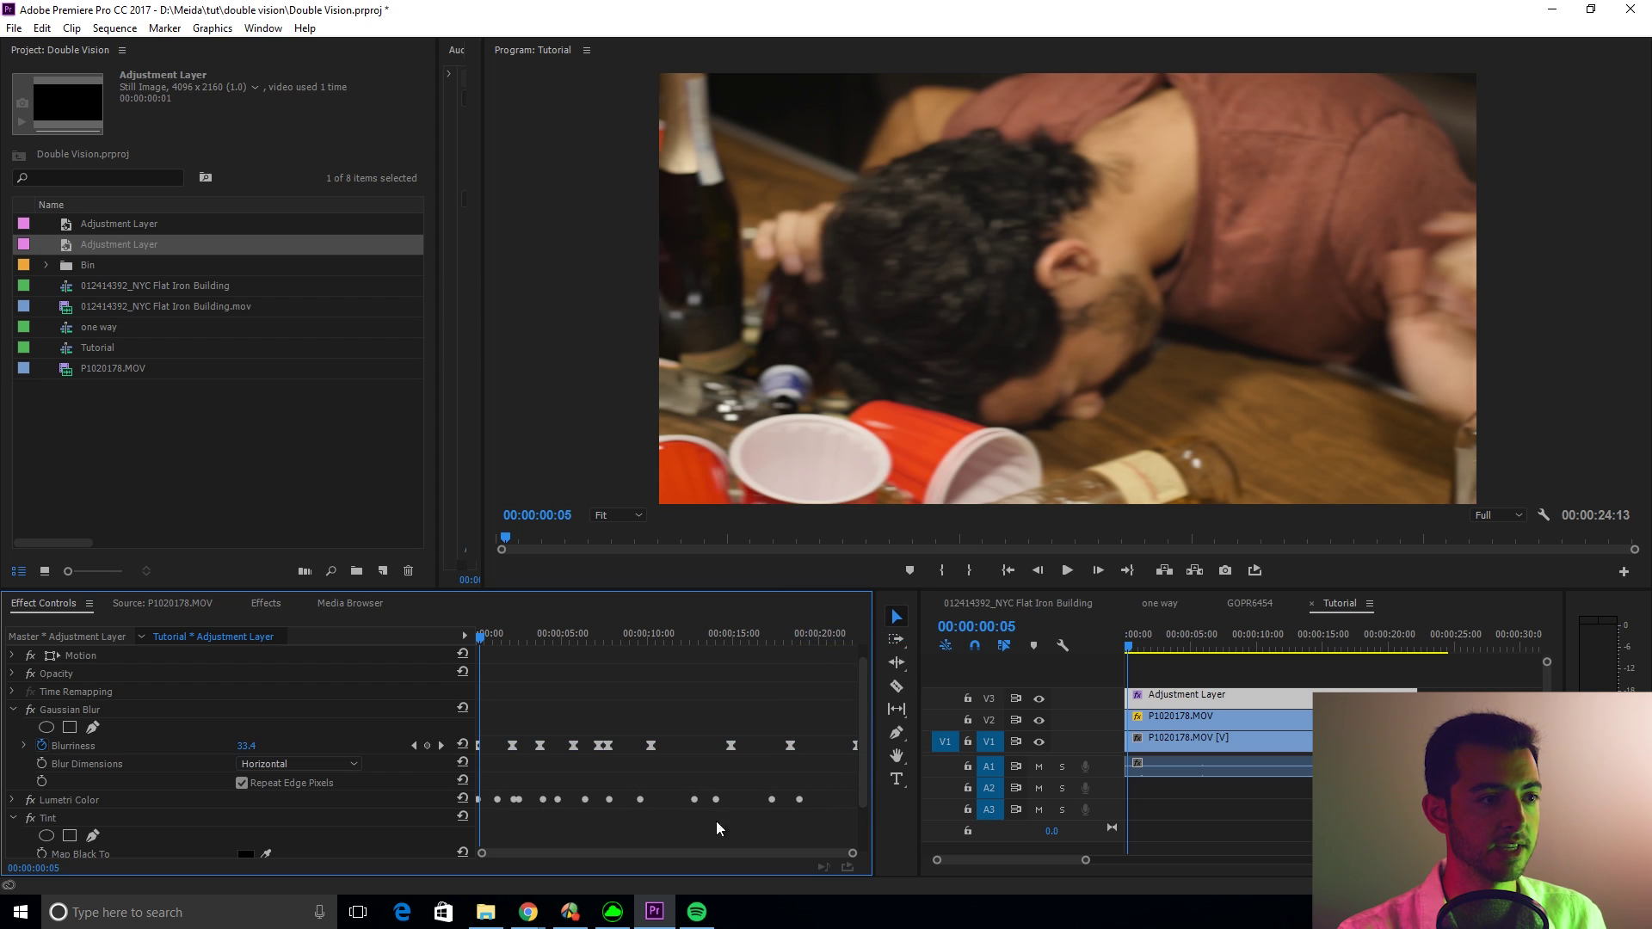
{"action": "left_click", "coordinate": [11, 801]}
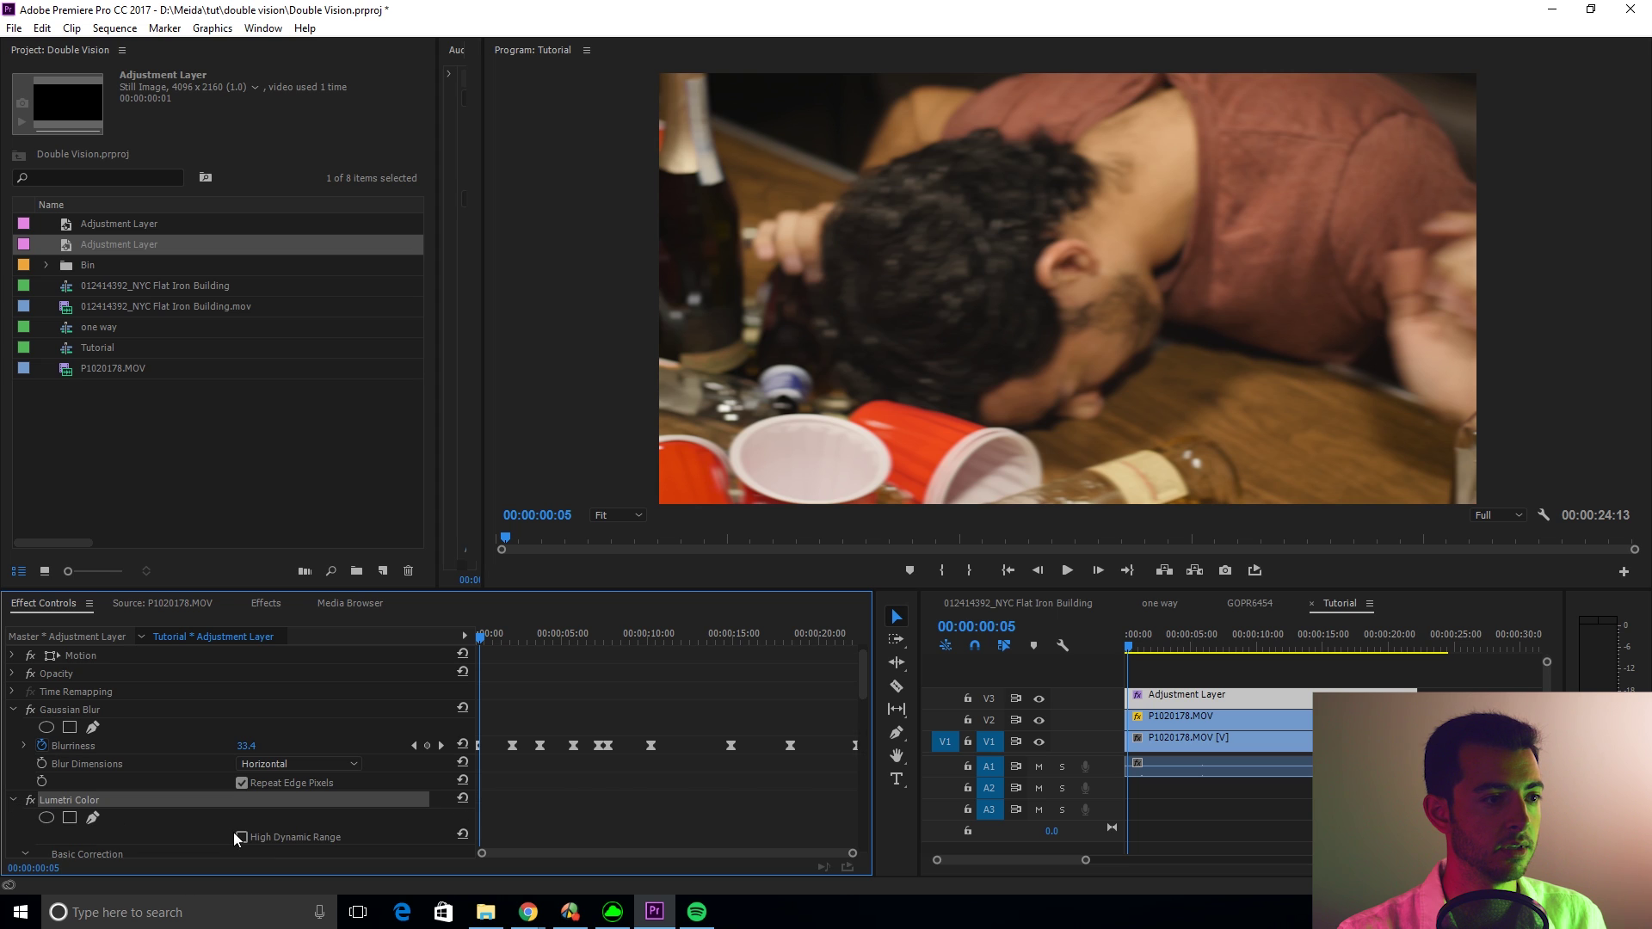
{"action": "scroll", "coordinate": [608, 772], "scroll_direction": "down", "scroll_amount": 5}
{"action": "scroll", "coordinate": [657, 756], "scroll_direction": "down", "scroll_amount": 3}
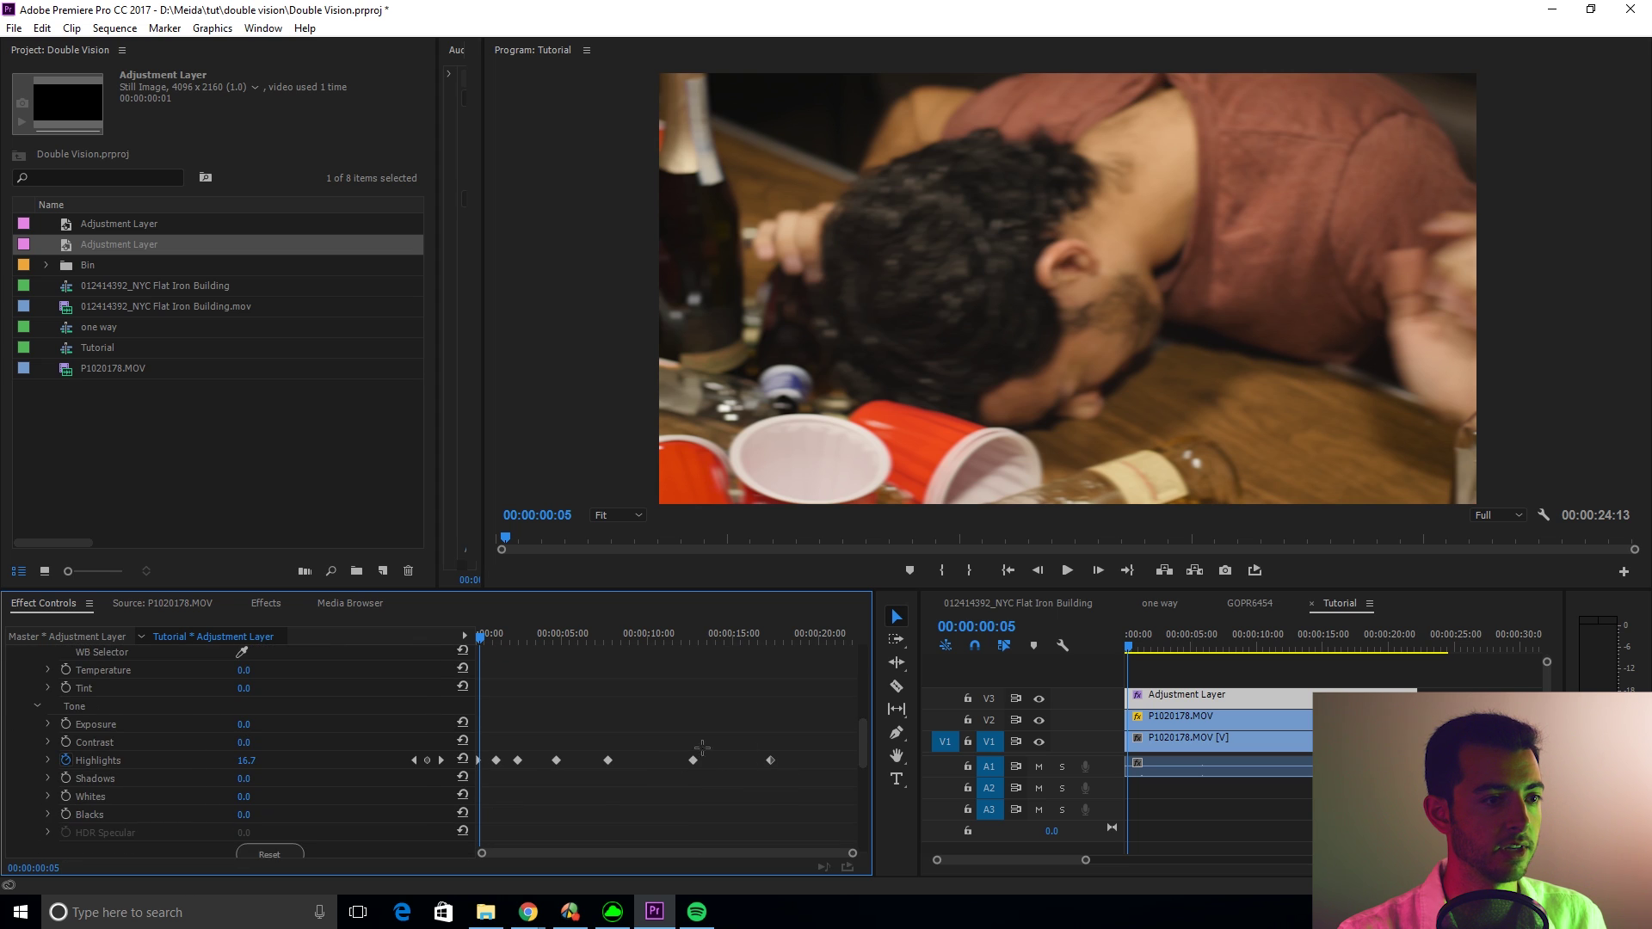
{"action": "right_click", "coordinate": [516, 762]}
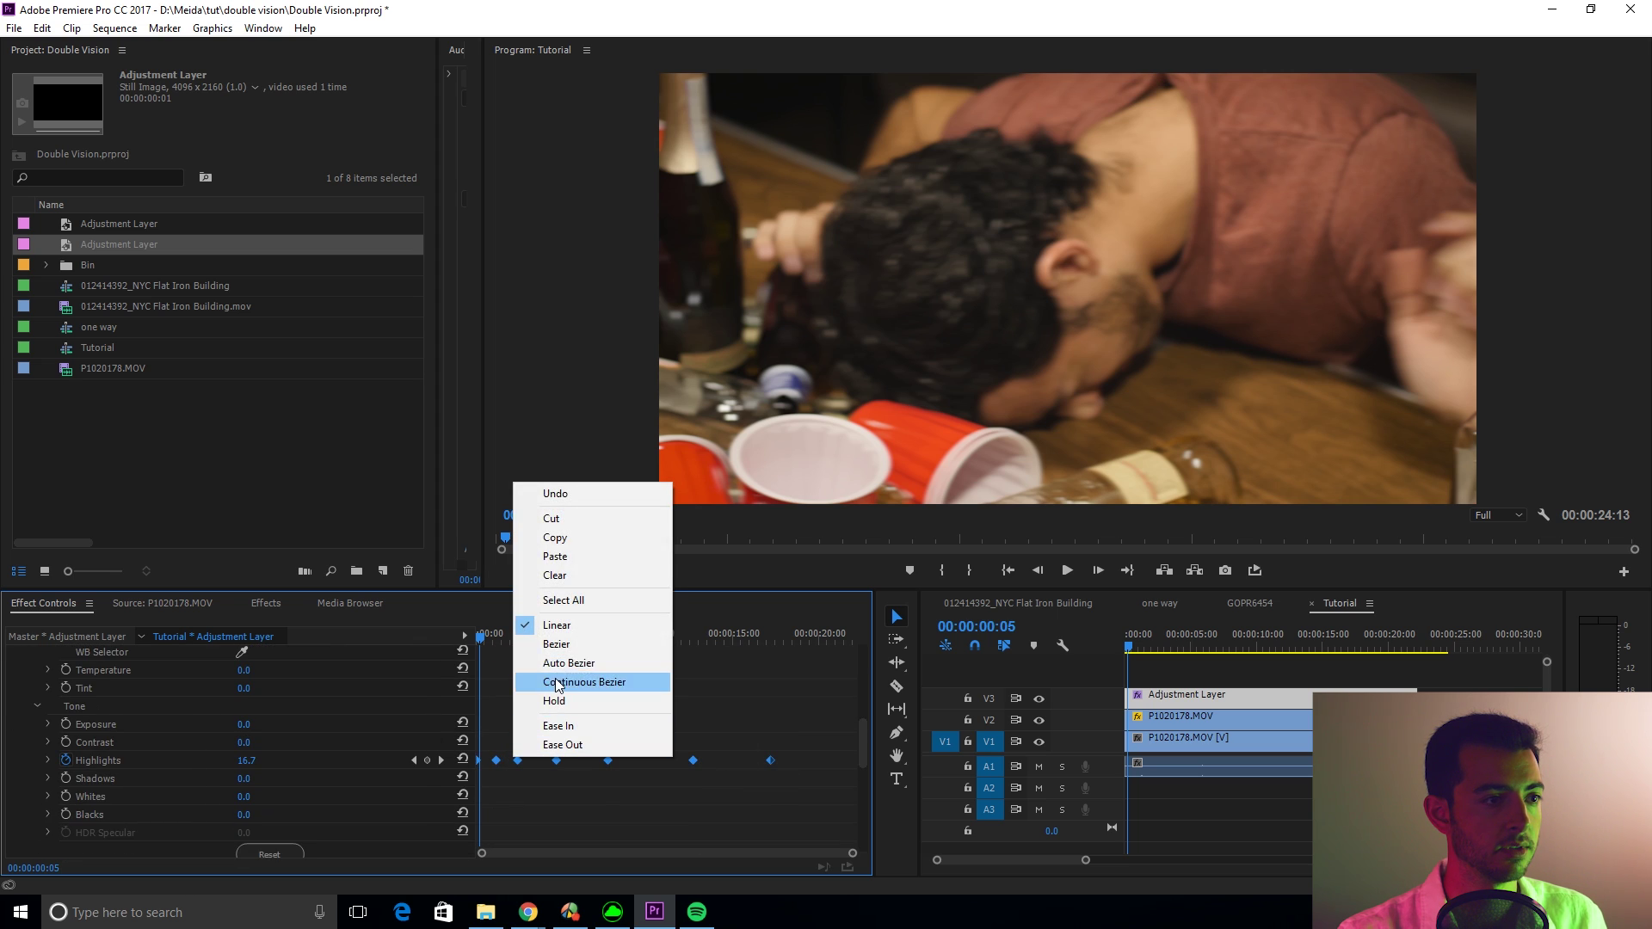
{"action": "left_click", "coordinate": [558, 645]}
Change all Vignette Amount keyframes in the adjustment layer's Lumetri Color effect to Bezier interpolation, and collapse the Vignette settings
{"action": "scroll", "coordinate": [627, 754], "scroll_direction": "down", "scroll_amount": 6}
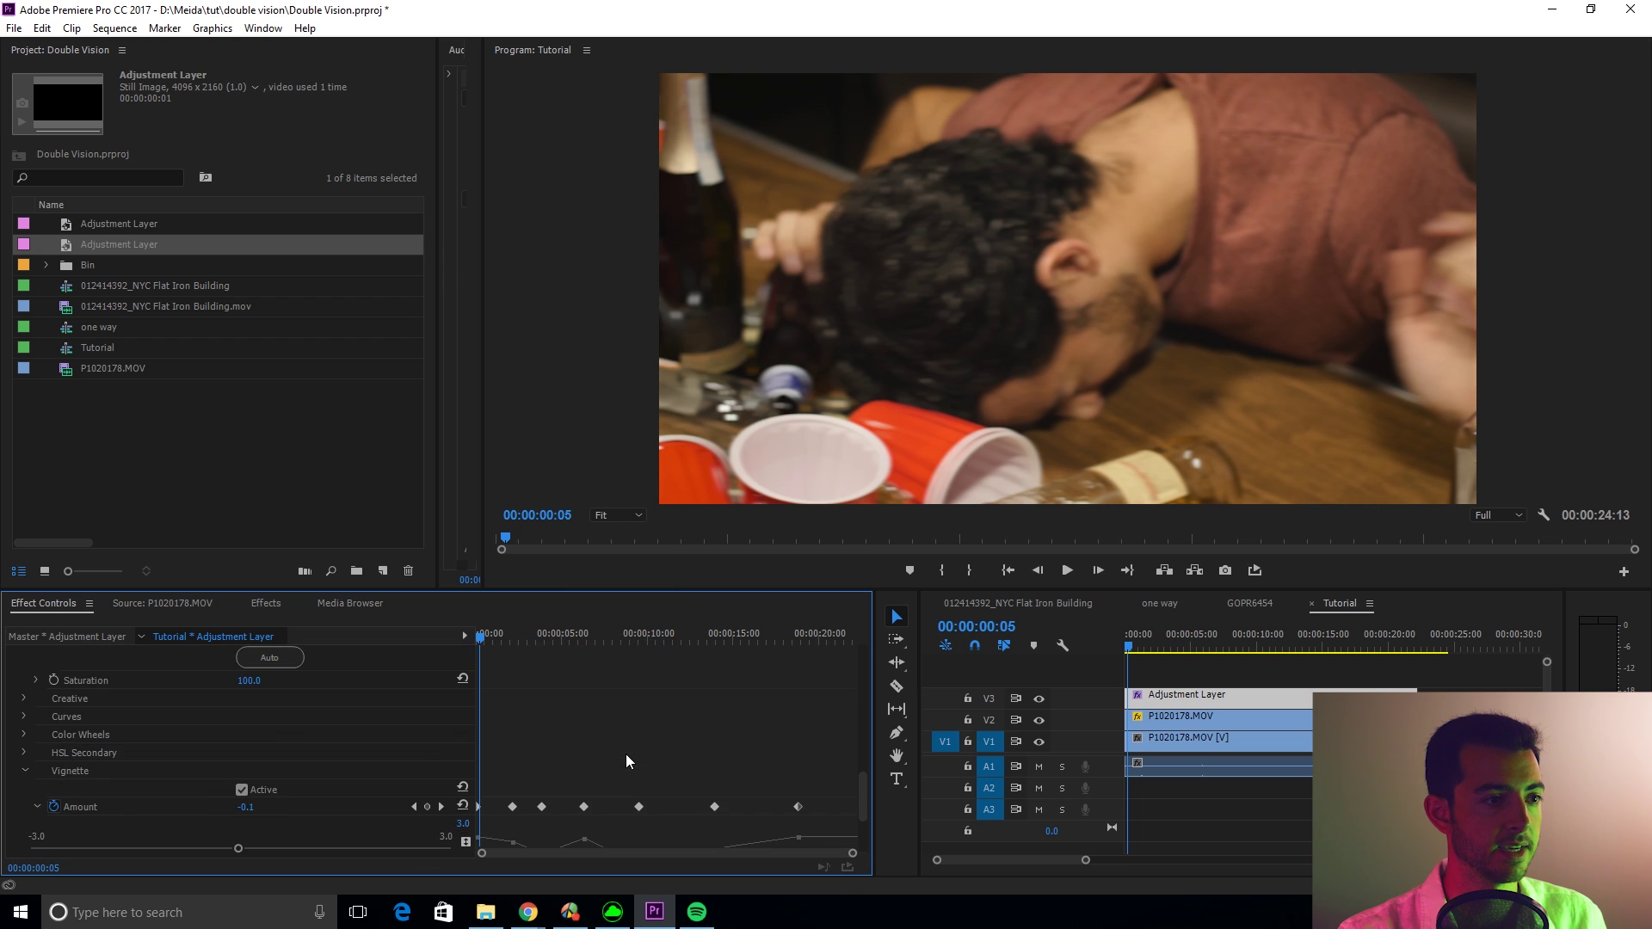
{"action": "left_click_drag", "start_coordinate": [841, 751], "coordinate": [484, 725]}
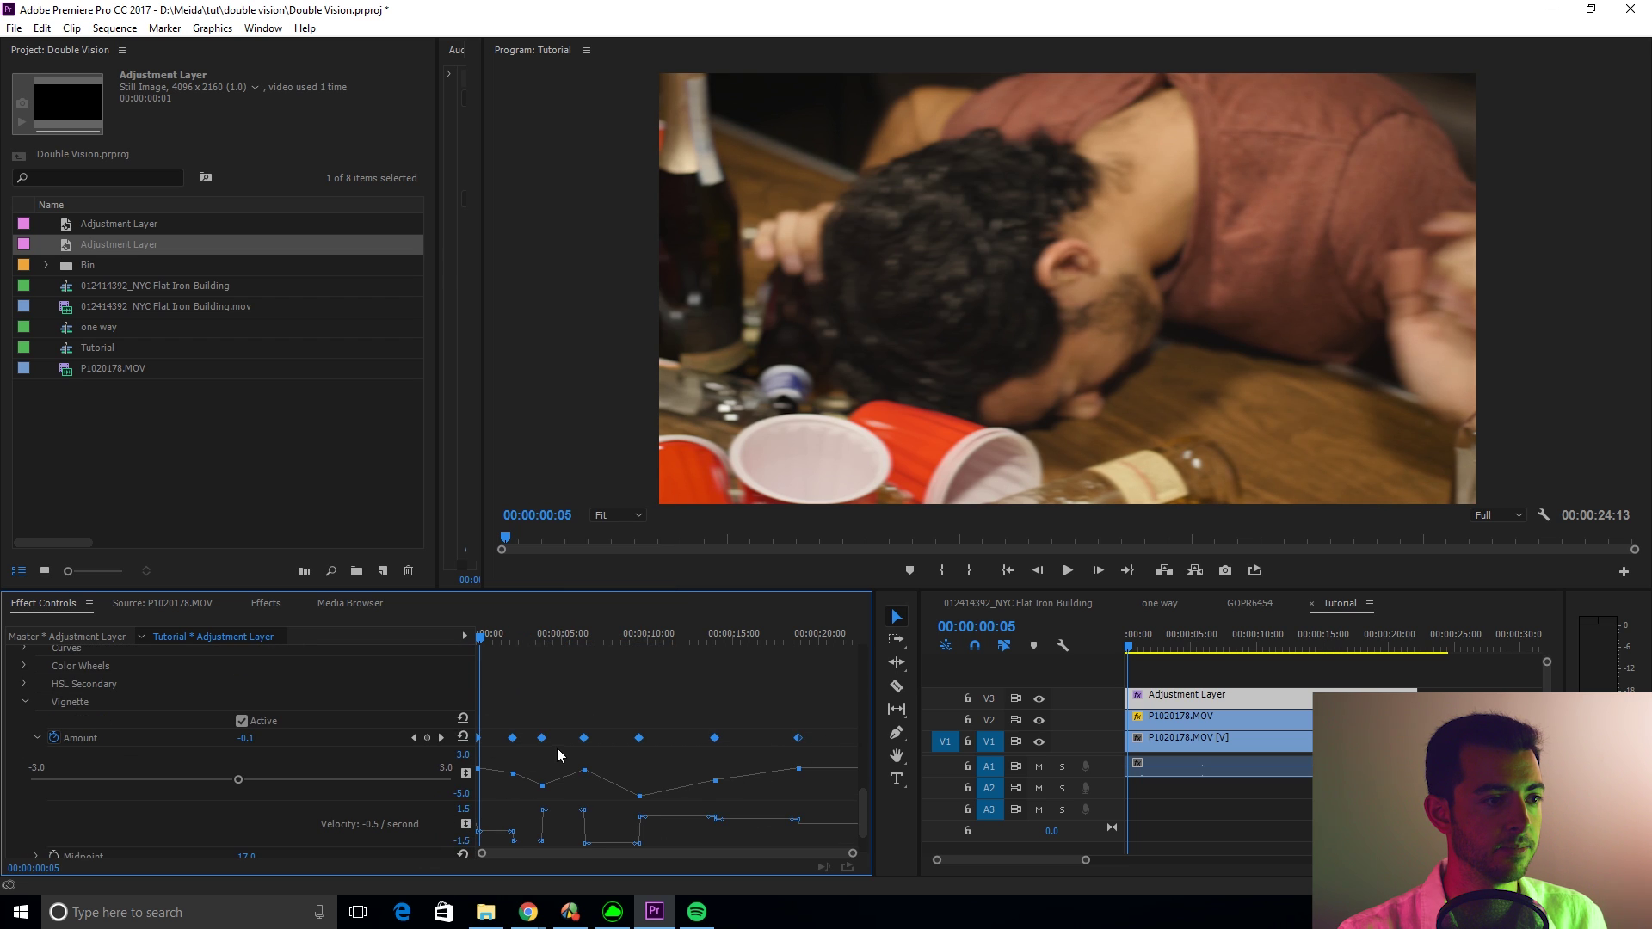
{"action": "right_click", "coordinate": [585, 745]}
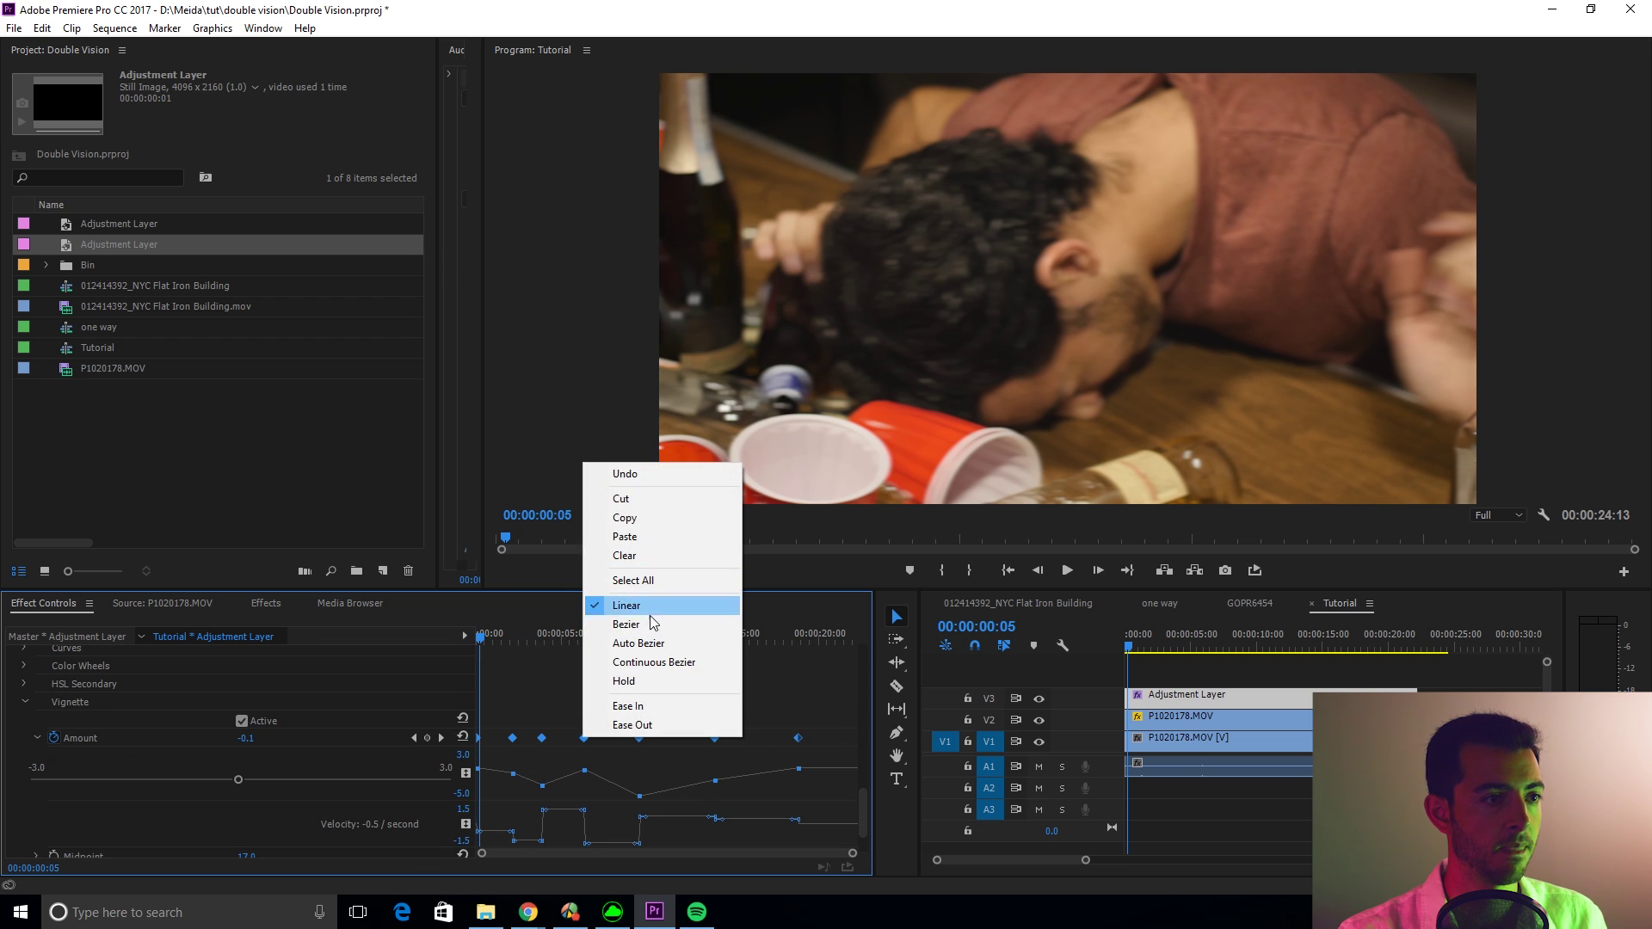
{"action": "left_click", "coordinate": [607, 637]}
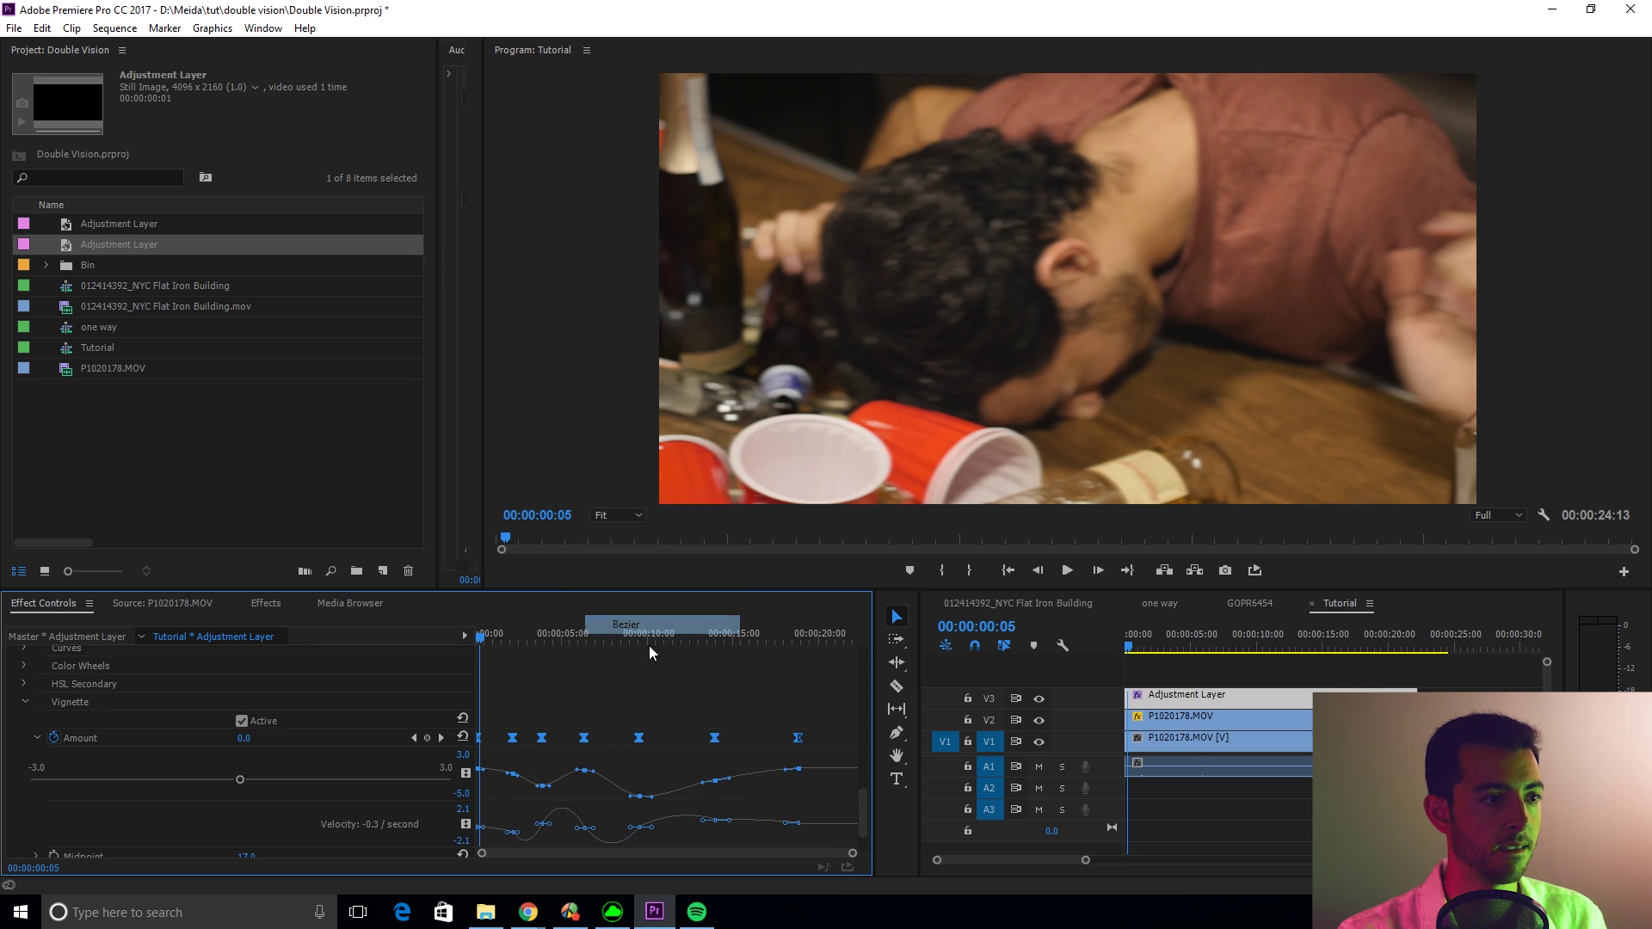
{"action": "left_click", "coordinate": [24, 702]}
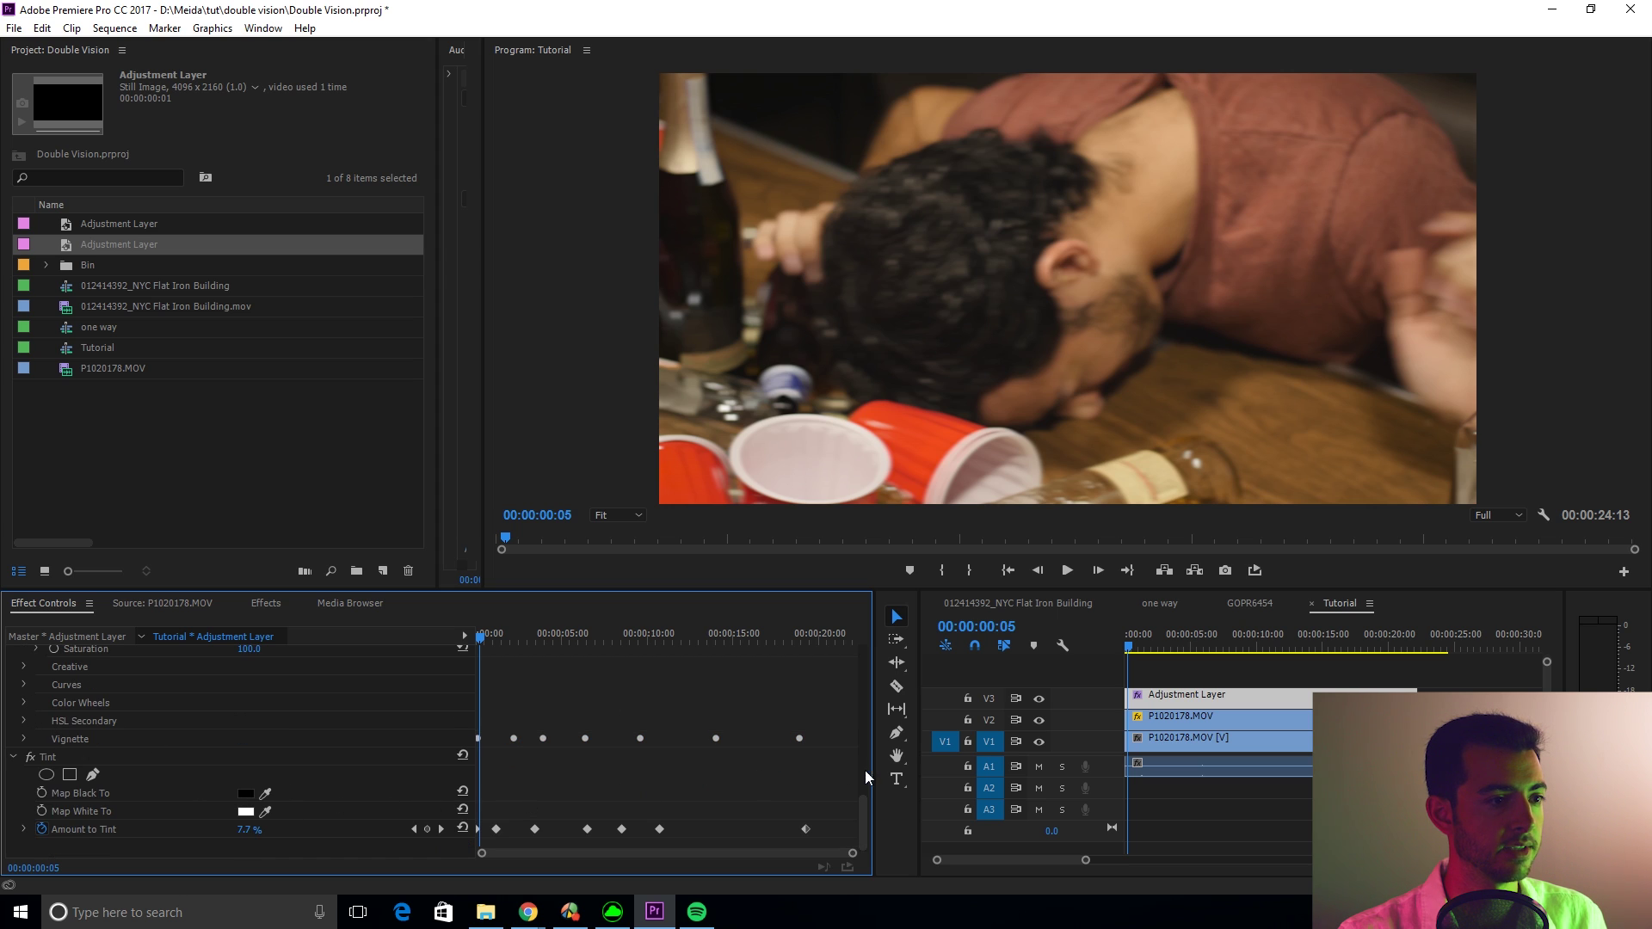
Change all of the adjustment layer's Amount to Tint keyframes to Bezier interpolation
{"action": "left_click_drag", "start_coordinate": [639, 843], "coordinate": [470, 858]}
{"action": "right_click", "coordinate": [535, 829]}
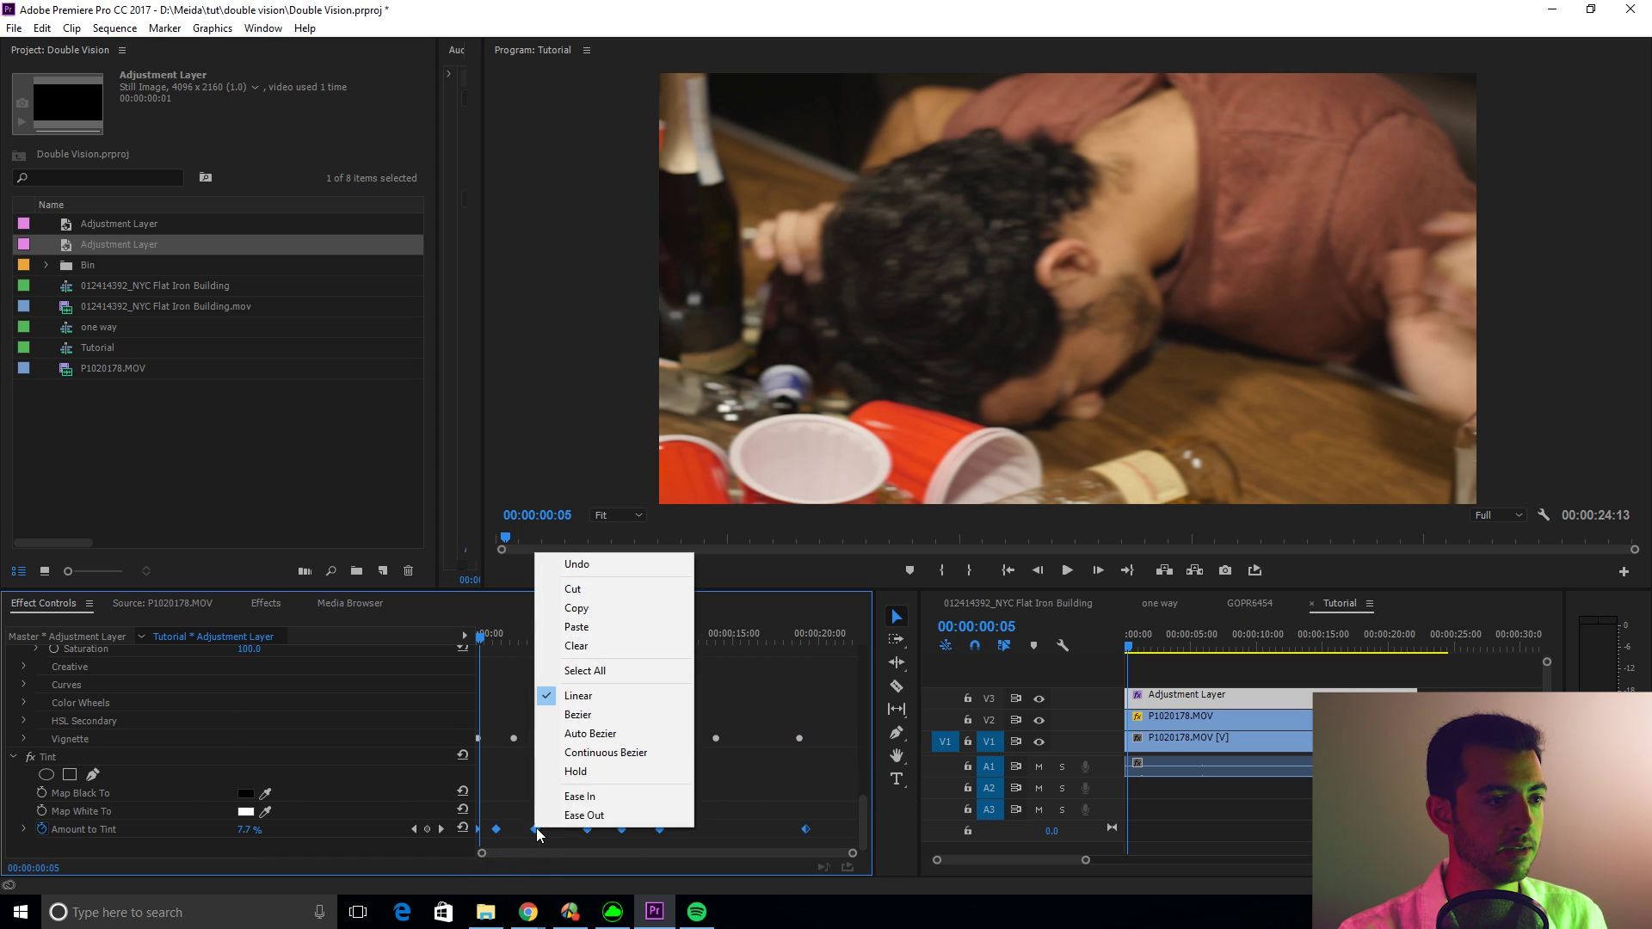
{"action": "left_click", "coordinate": [602, 714]}
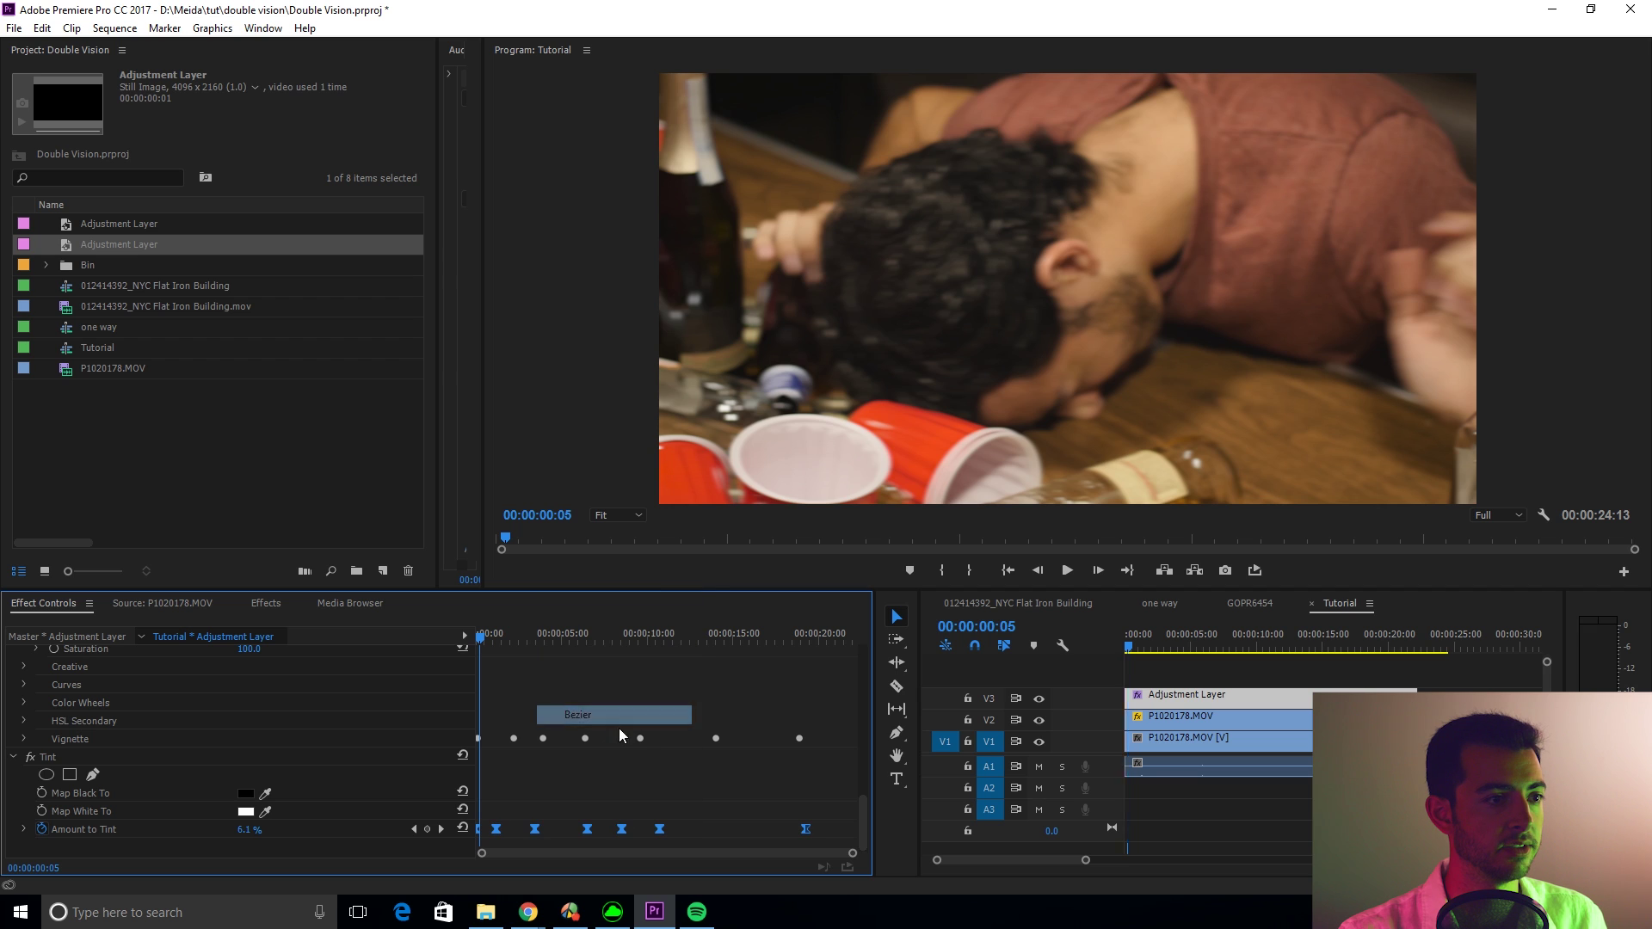
Collapse the adjustment layer's Gaussian Blur, Lumetri Color and Tint effect settings
{"action": "scroll", "coordinate": [647, 715], "scroll_direction": "up", "scroll_amount": 4}
{"action": "scroll", "coordinate": [156, 699], "scroll_direction": "up", "scroll_amount": 8}
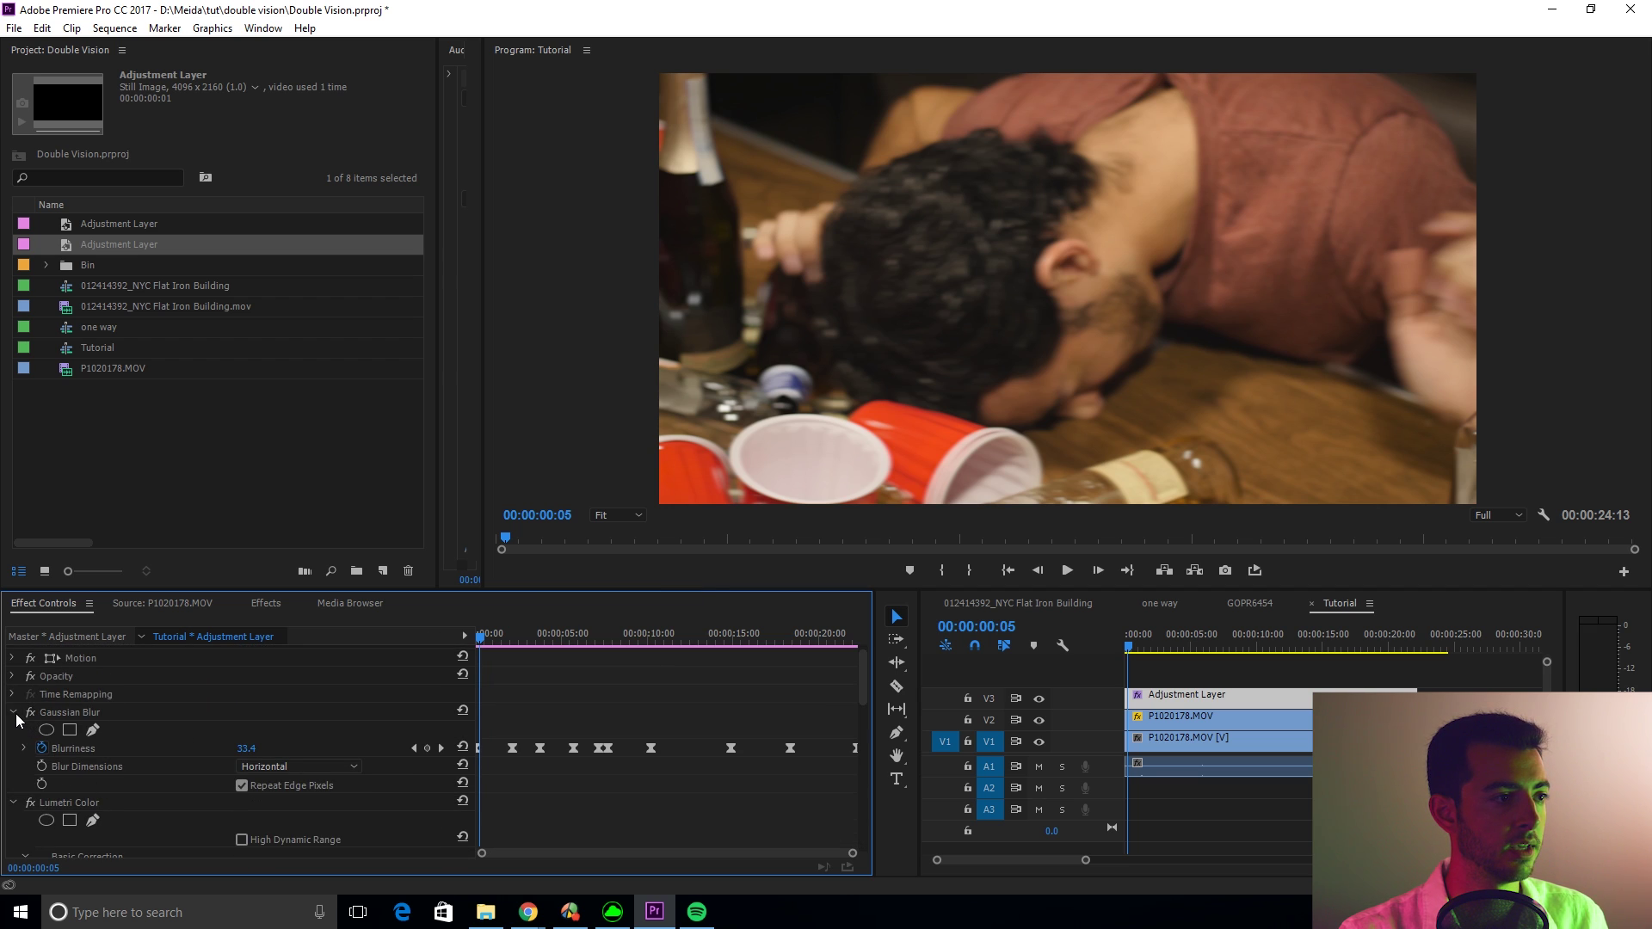
{"action": "left_click", "coordinate": [13, 712]}
{"action": "left_click", "coordinate": [14, 731]}
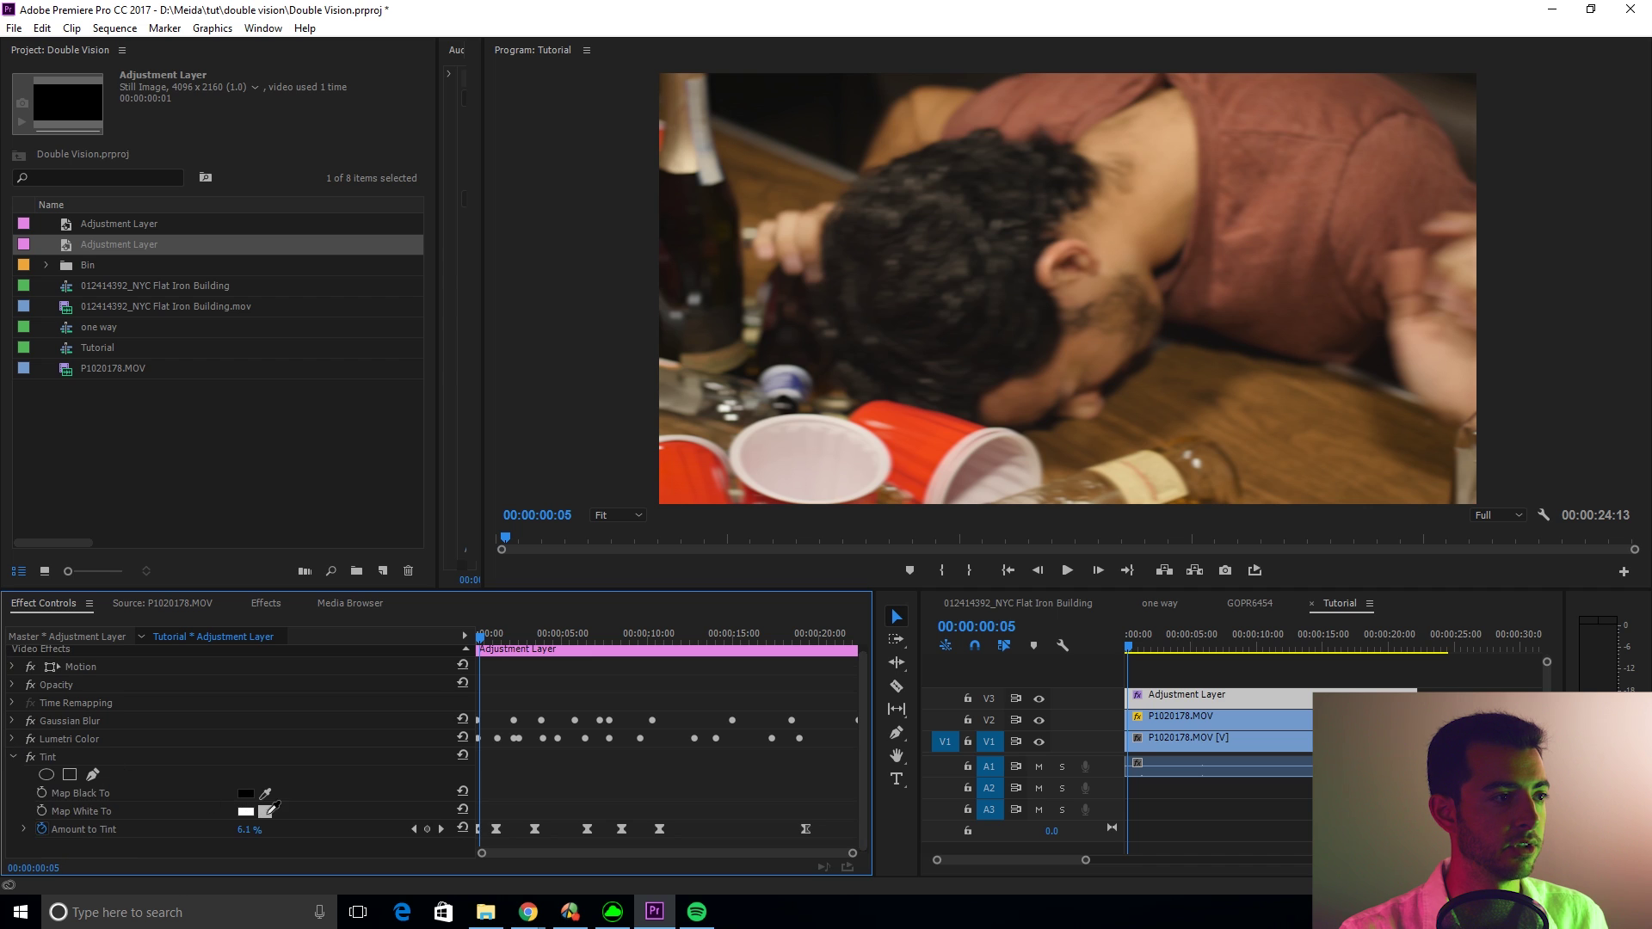
{"action": "left_click", "coordinate": [13, 757]}
Place the middle Position keyframe of the P1020178.MOV copy on V2 at 00:00:07:12 and apply Ease In temporal interpolation
{"action": "left_click", "coordinate": [1204, 716]}
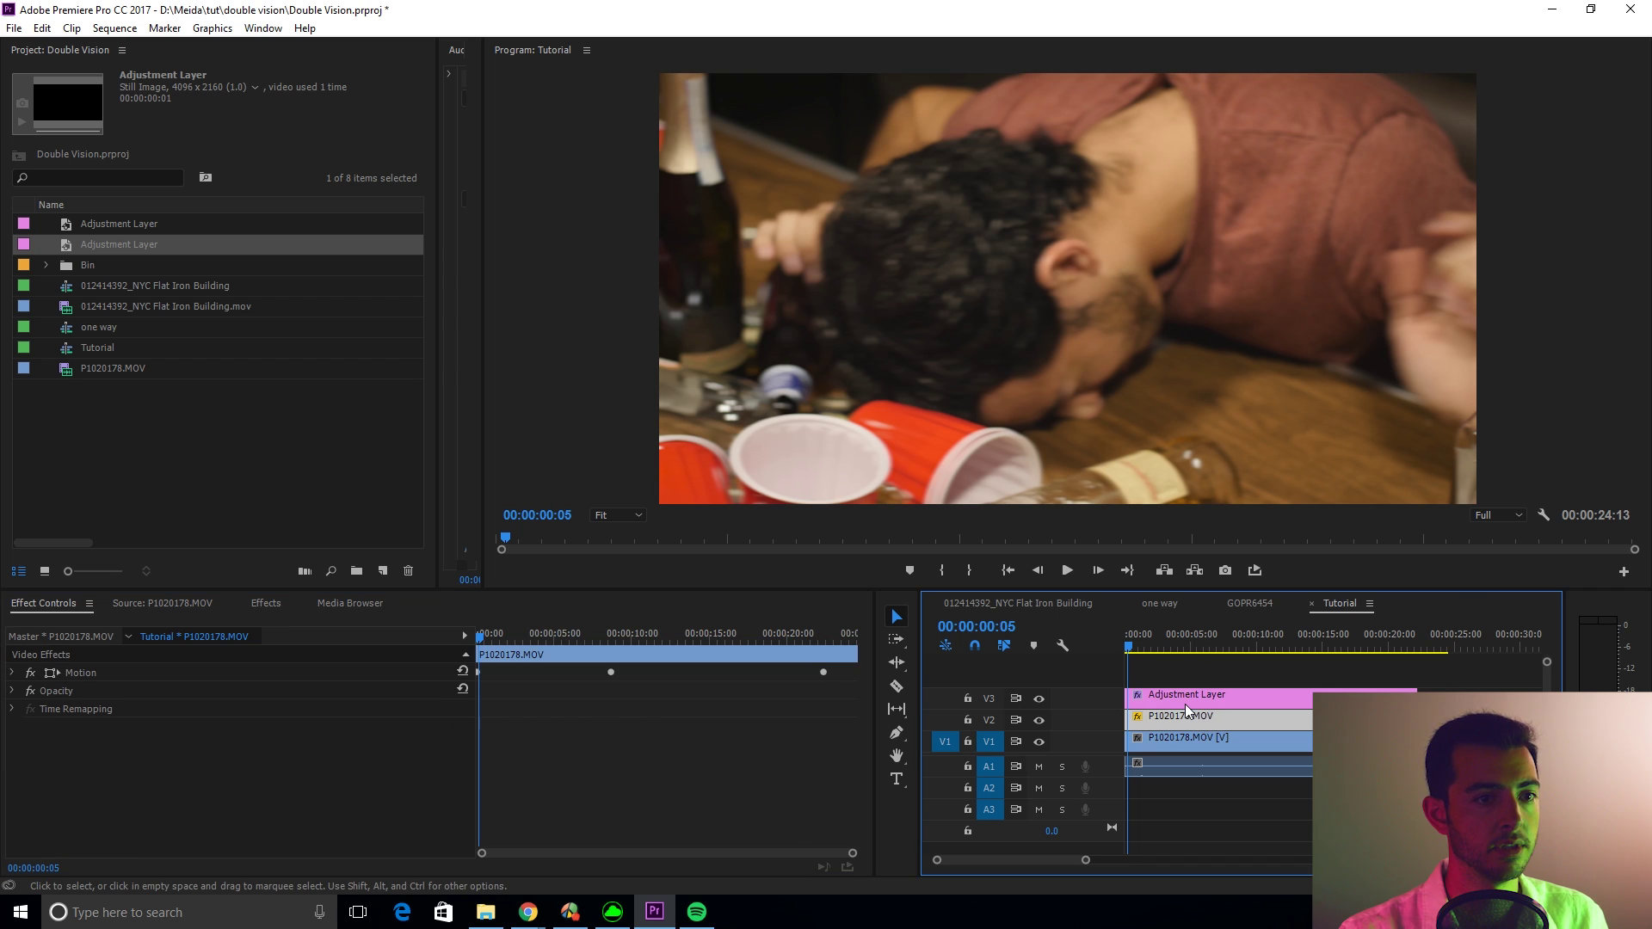
{"action": "left_click", "coordinate": [12, 673]}
{"action": "left_click_drag", "start_coordinate": [559, 635], "coordinate": [598, 700]}
{"action": "right_click", "coordinate": [593, 690]}
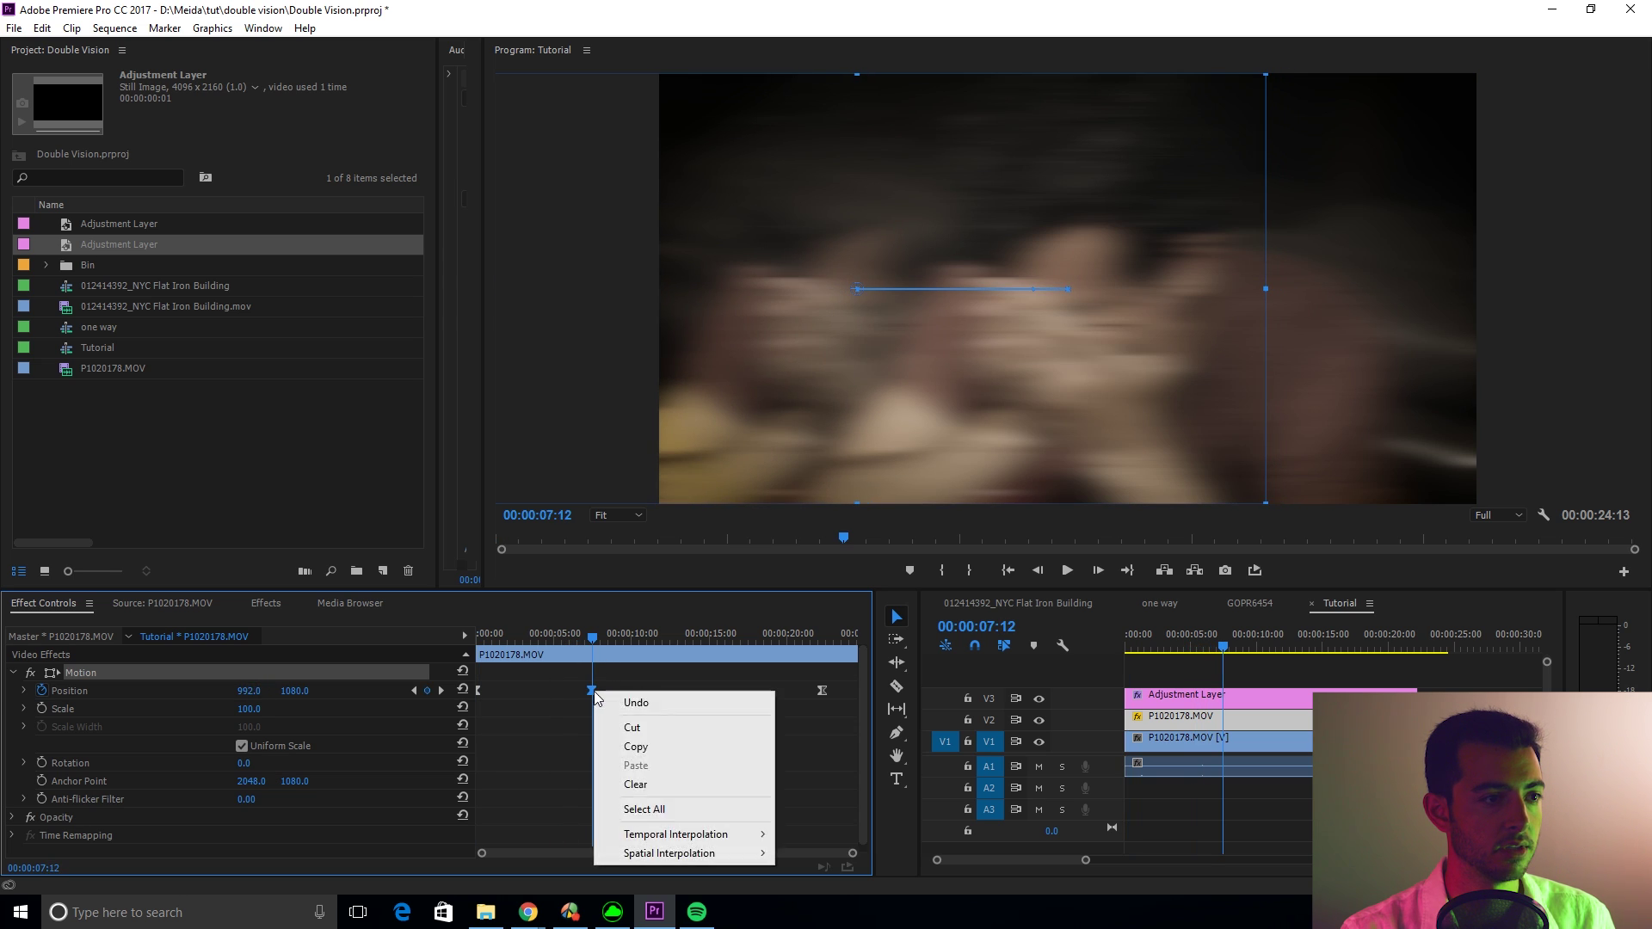
{"action": "mouse_move", "coordinate": [661, 832]}
{"action": "left_click", "coordinate": [535, 819]}
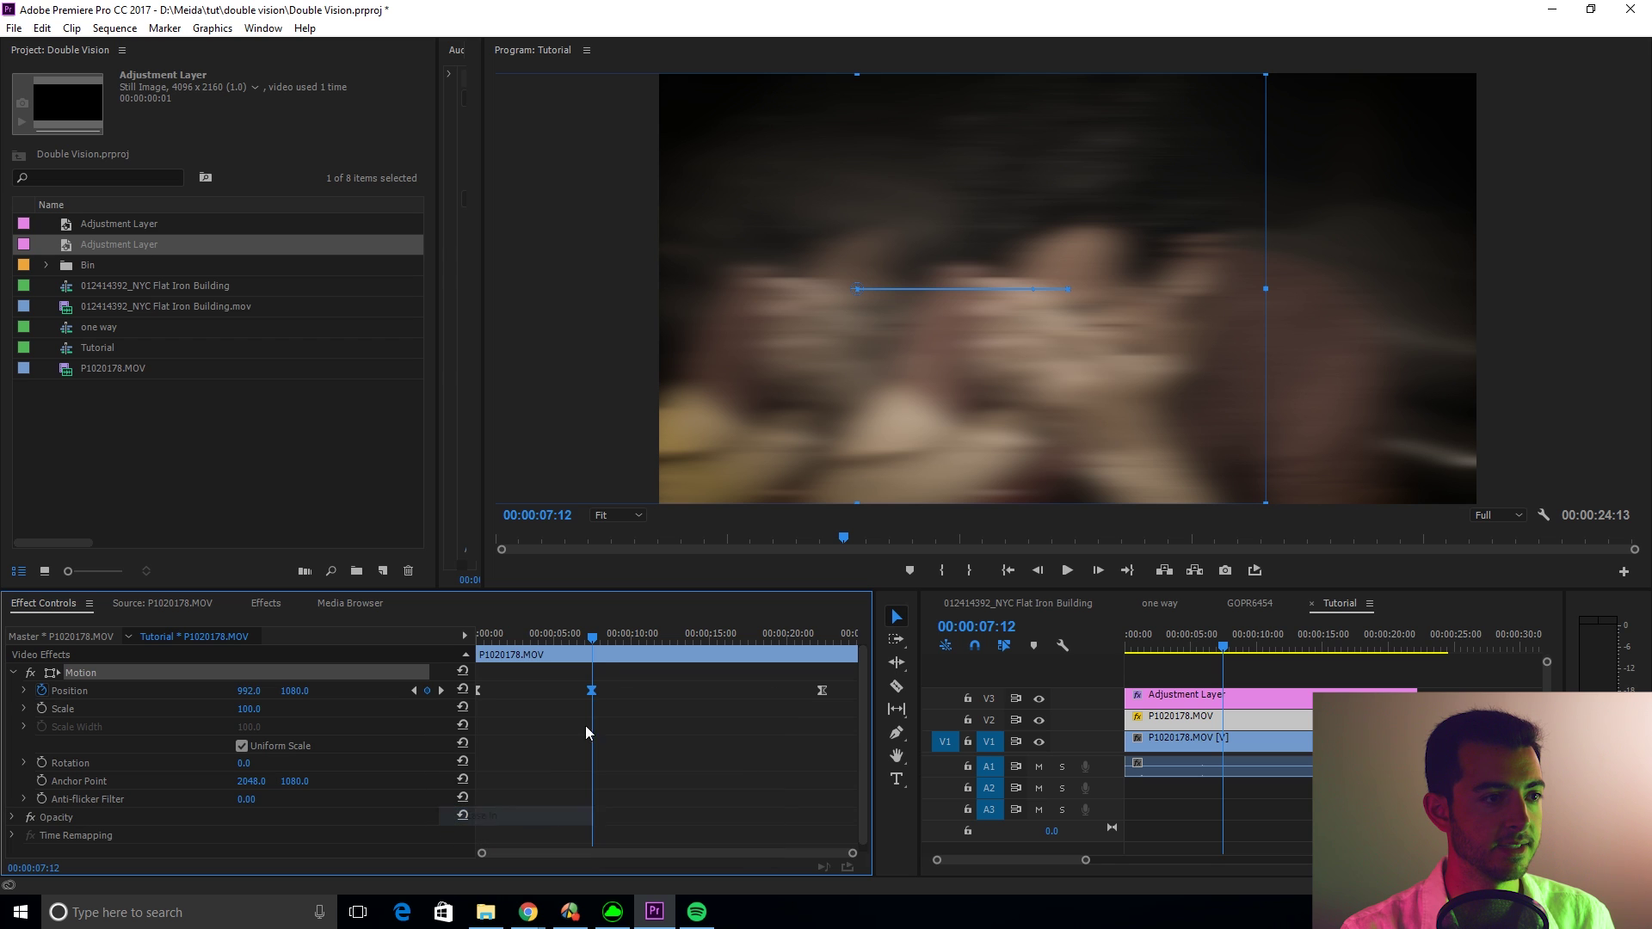
Paste a copy of the middle Position keyframe at 00:00:08:07 and set its temporal interpolation to Ease Out
{"action": "left_click_drag", "start_coordinate": [595, 636], "coordinate": [607, 647]}
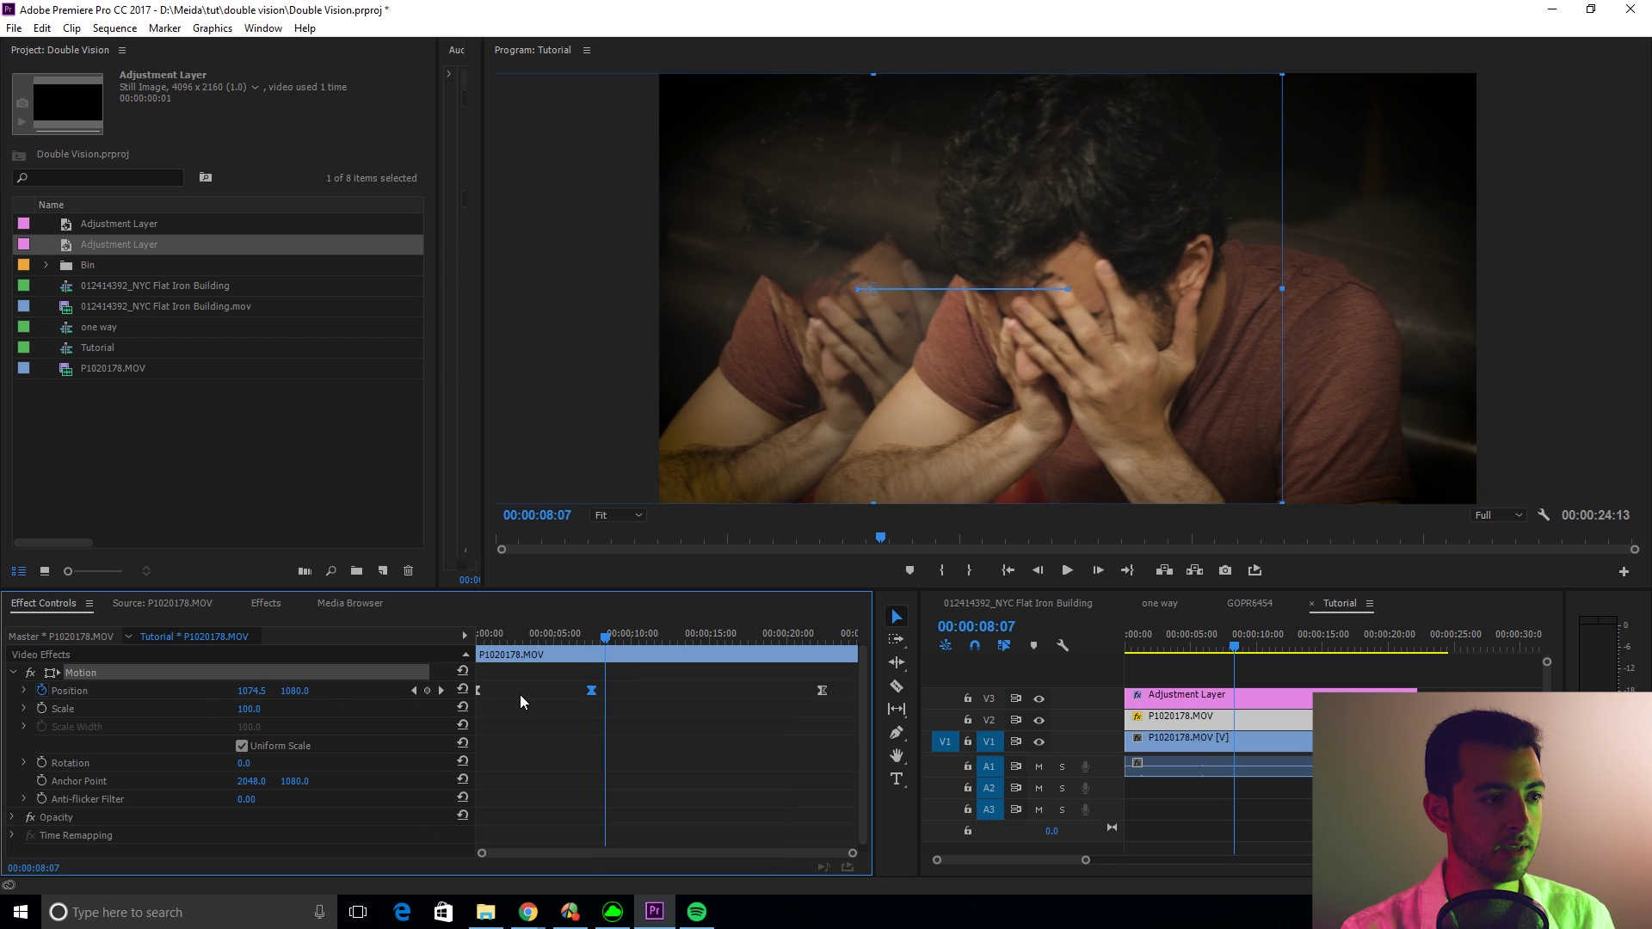
{"action": "key", "text": "ctrl+v"}
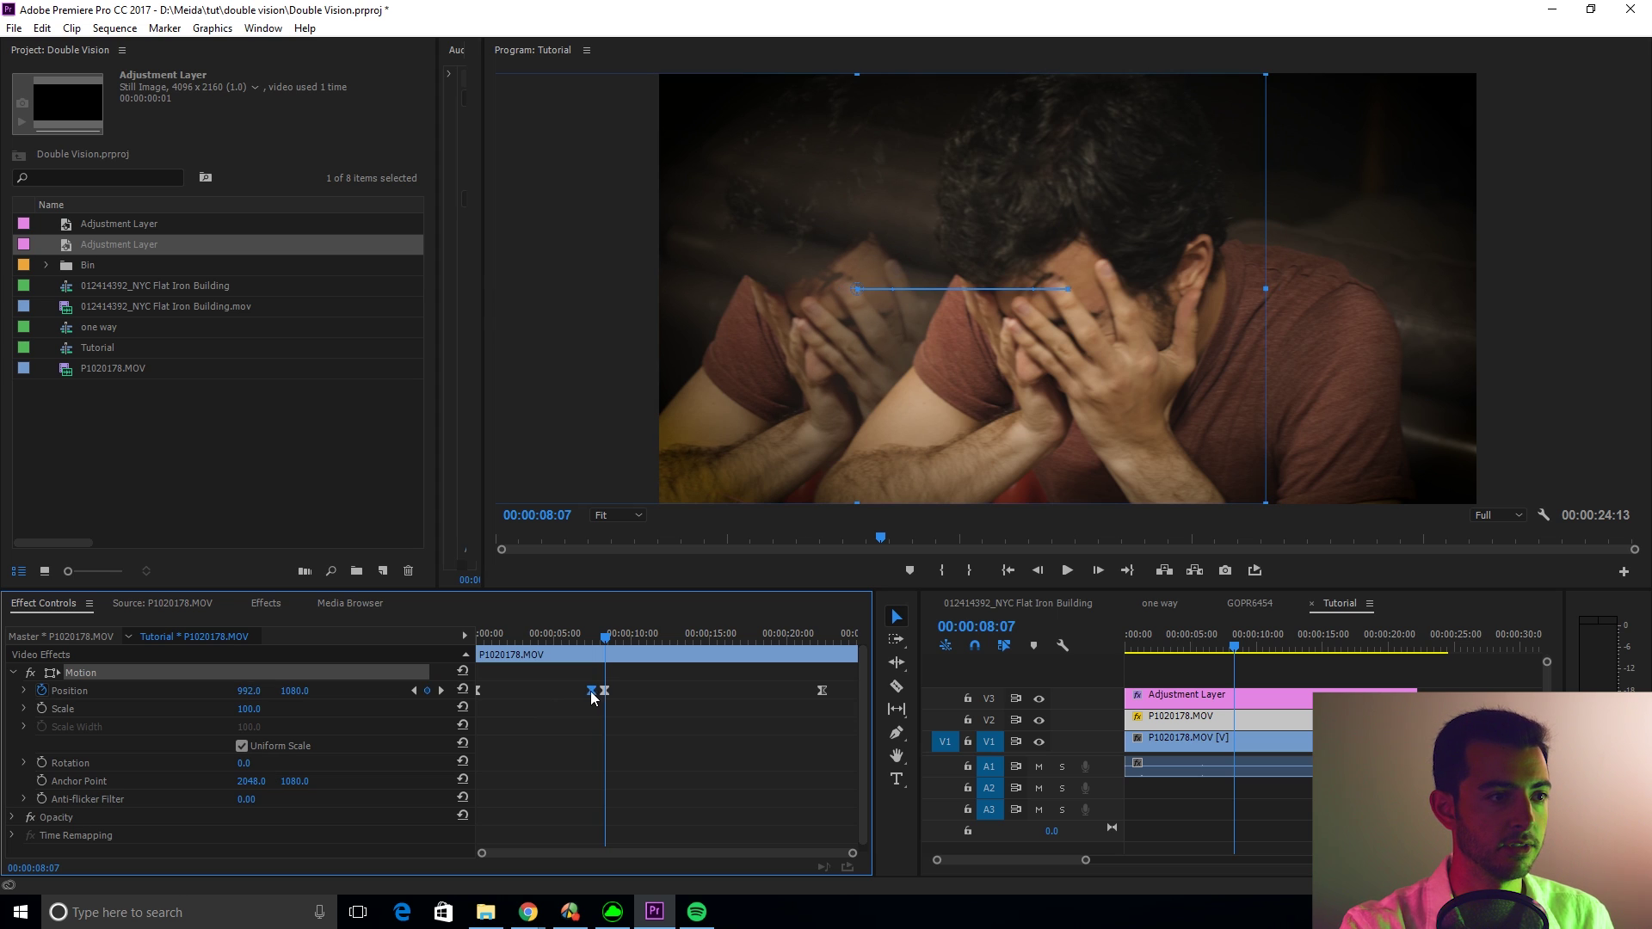
{"action": "right_click", "coordinate": [606, 691]}
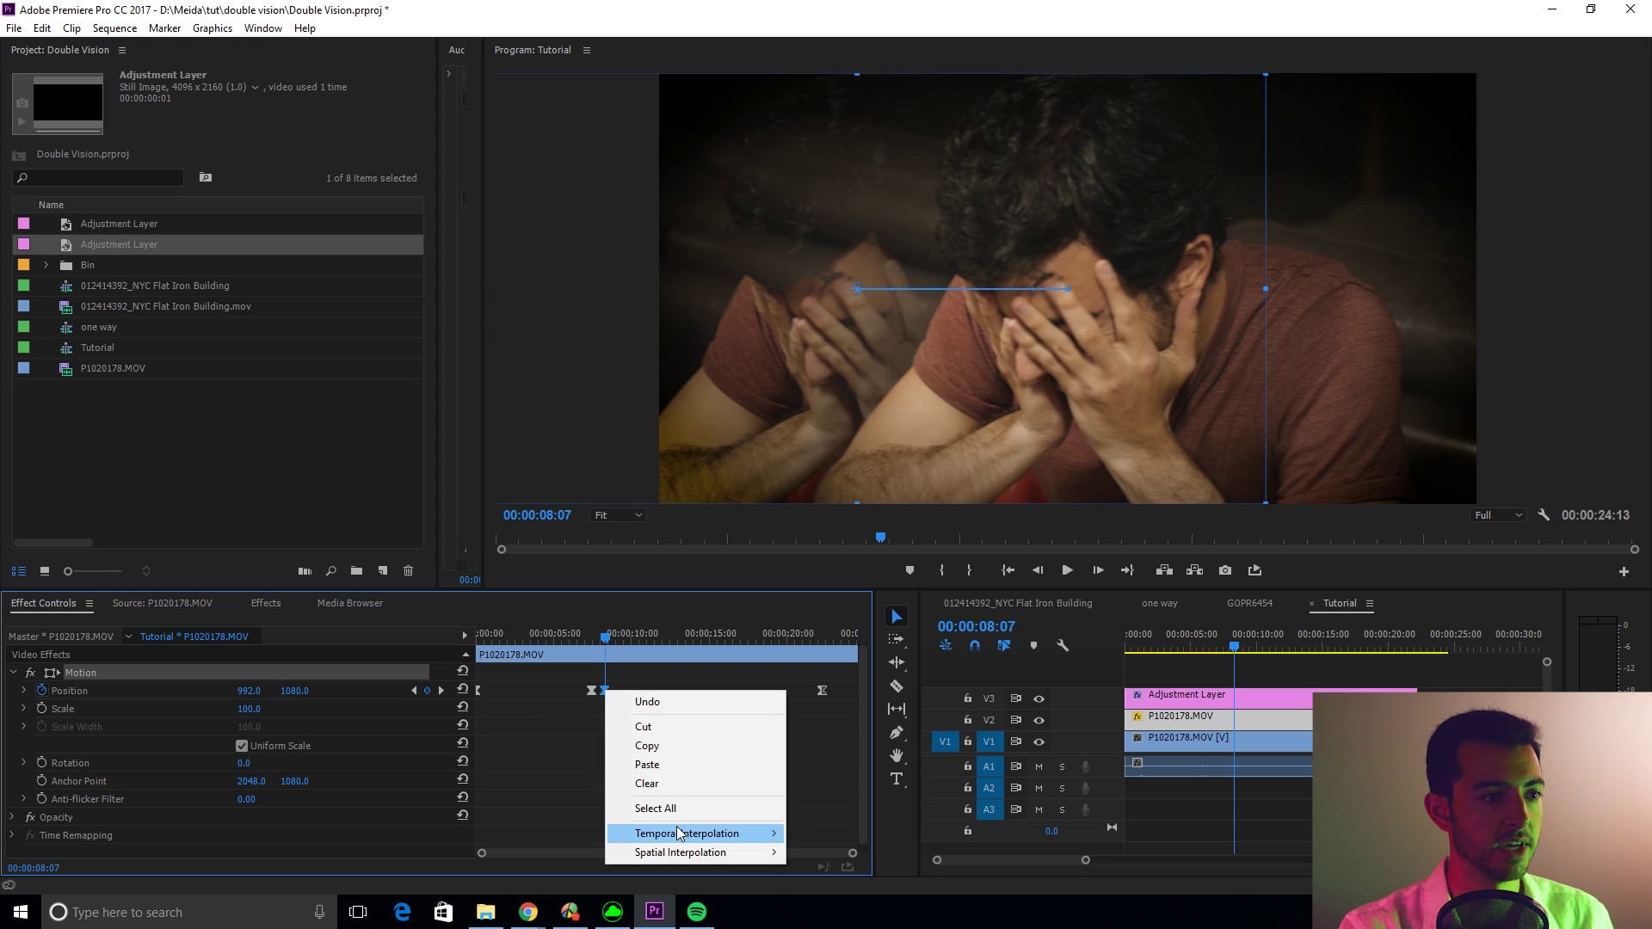
{"action": "mouse_move", "coordinate": [680, 833]}
{"action": "left_click", "coordinate": [540, 831]}
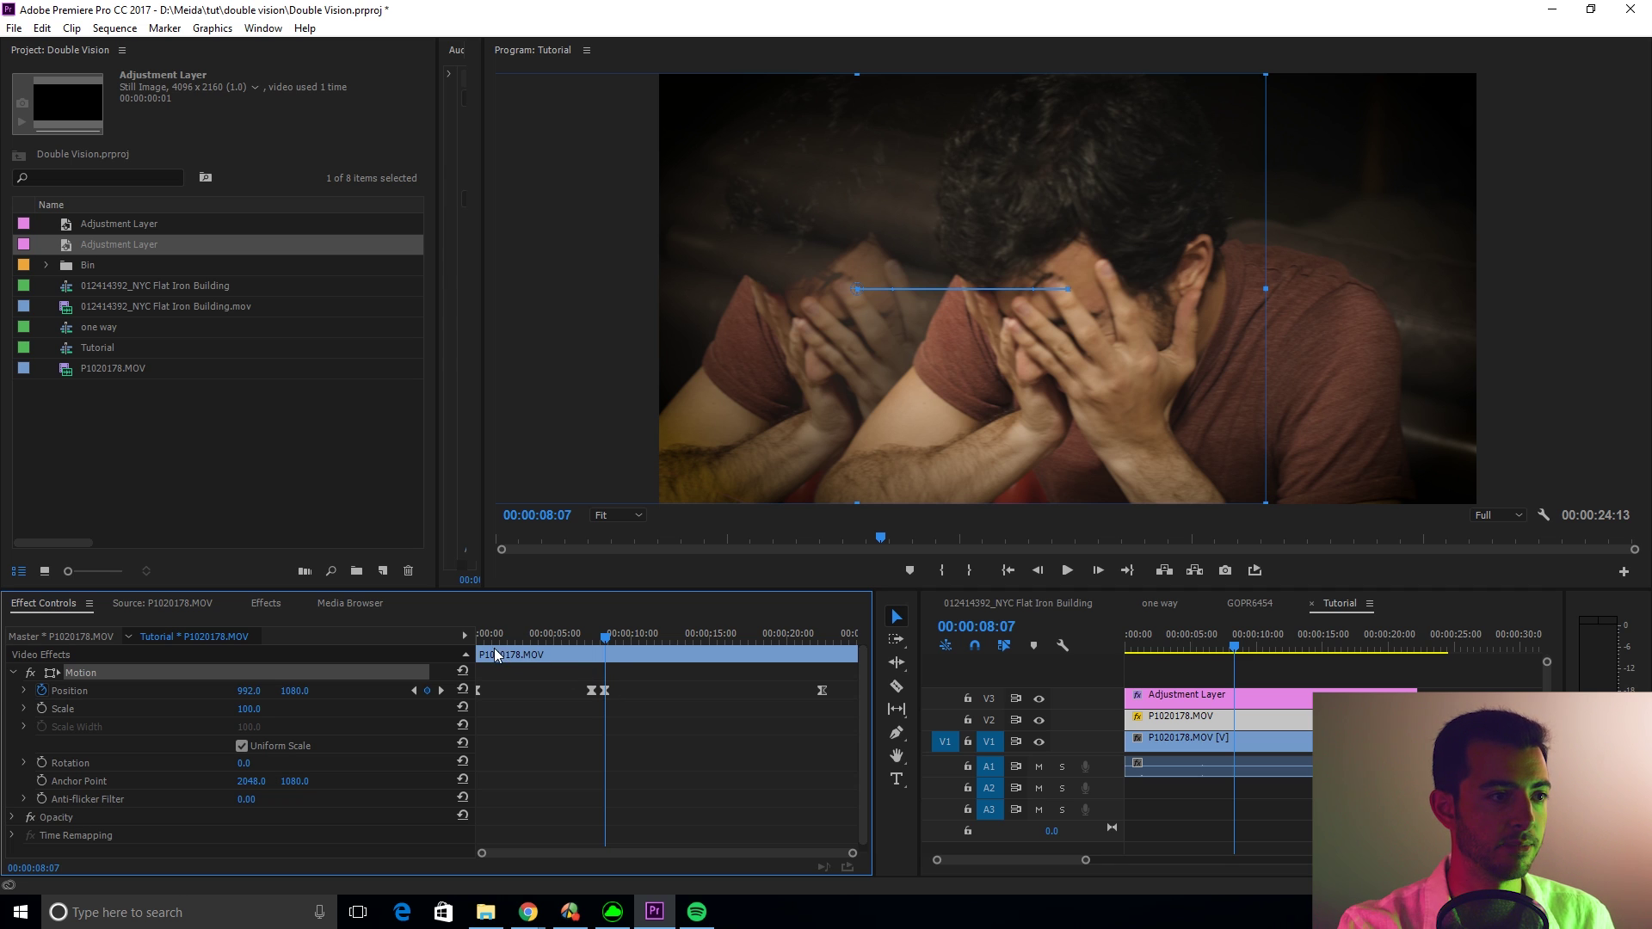
Set the temporal interpolation of the first Position keyframe to Ease Out and of the last one to Ease In
{"action": "left_click_drag", "start_coordinate": [493, 637], "coordinate": [474, 639]}
{"action": "right_click", "coordinate": [479, 691]}
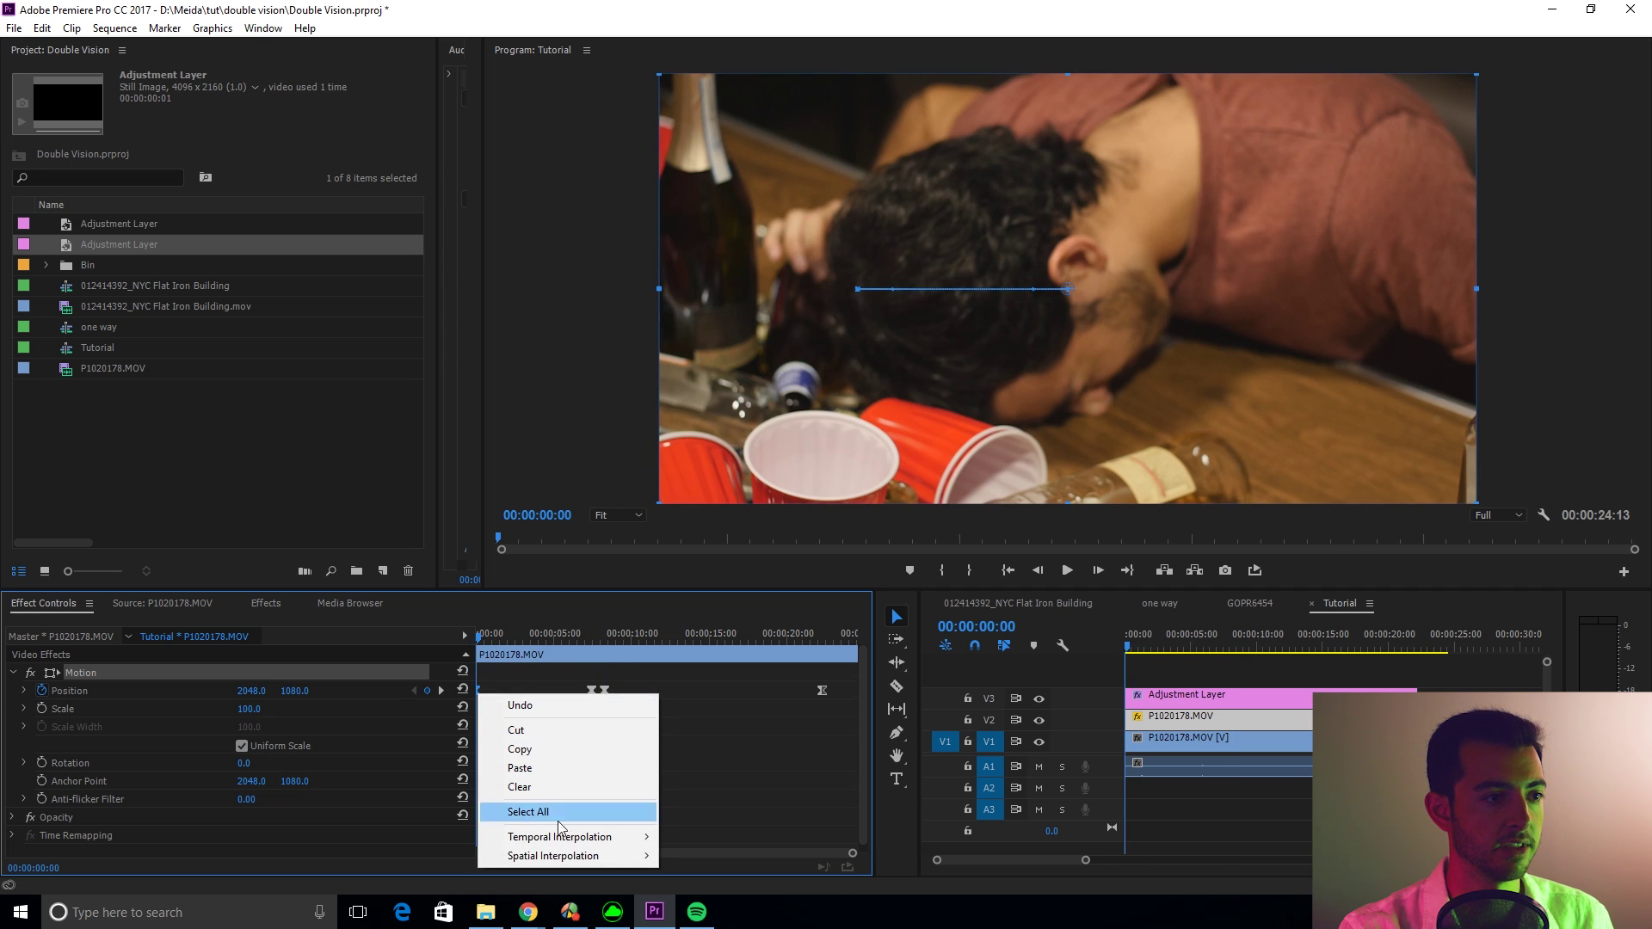
{"action": "mouse_move", "coordinate": [562, 837]}
{"action": "left_click", "coordinate": [369, 836]}
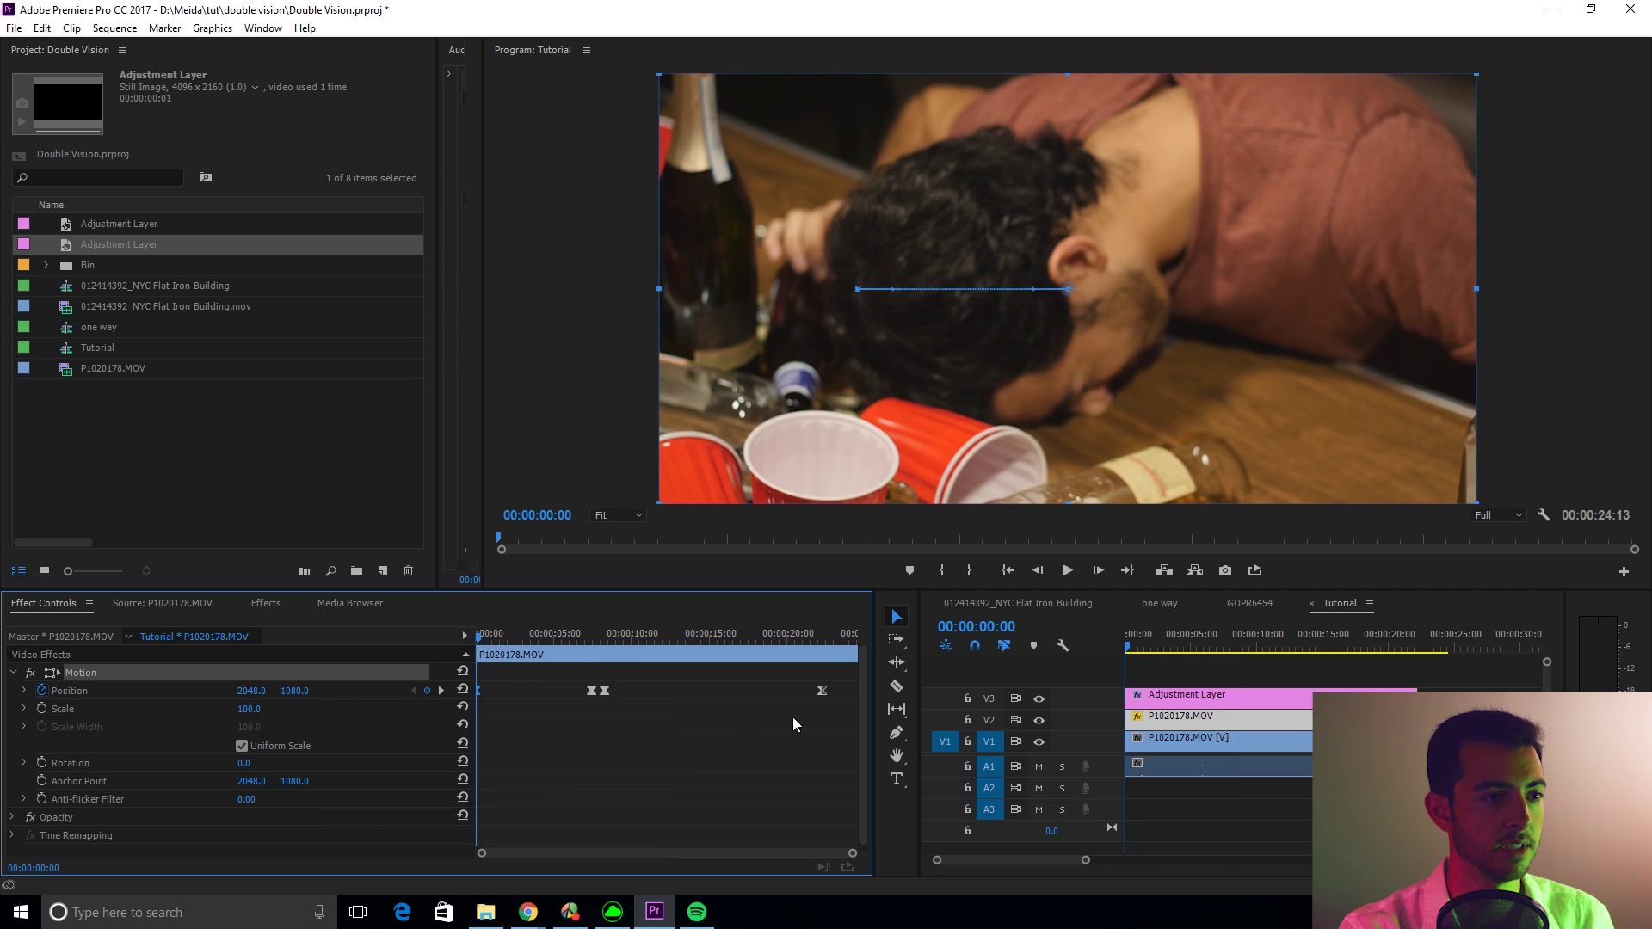
{"action": "right_click", "coordinate": [819, 692]}
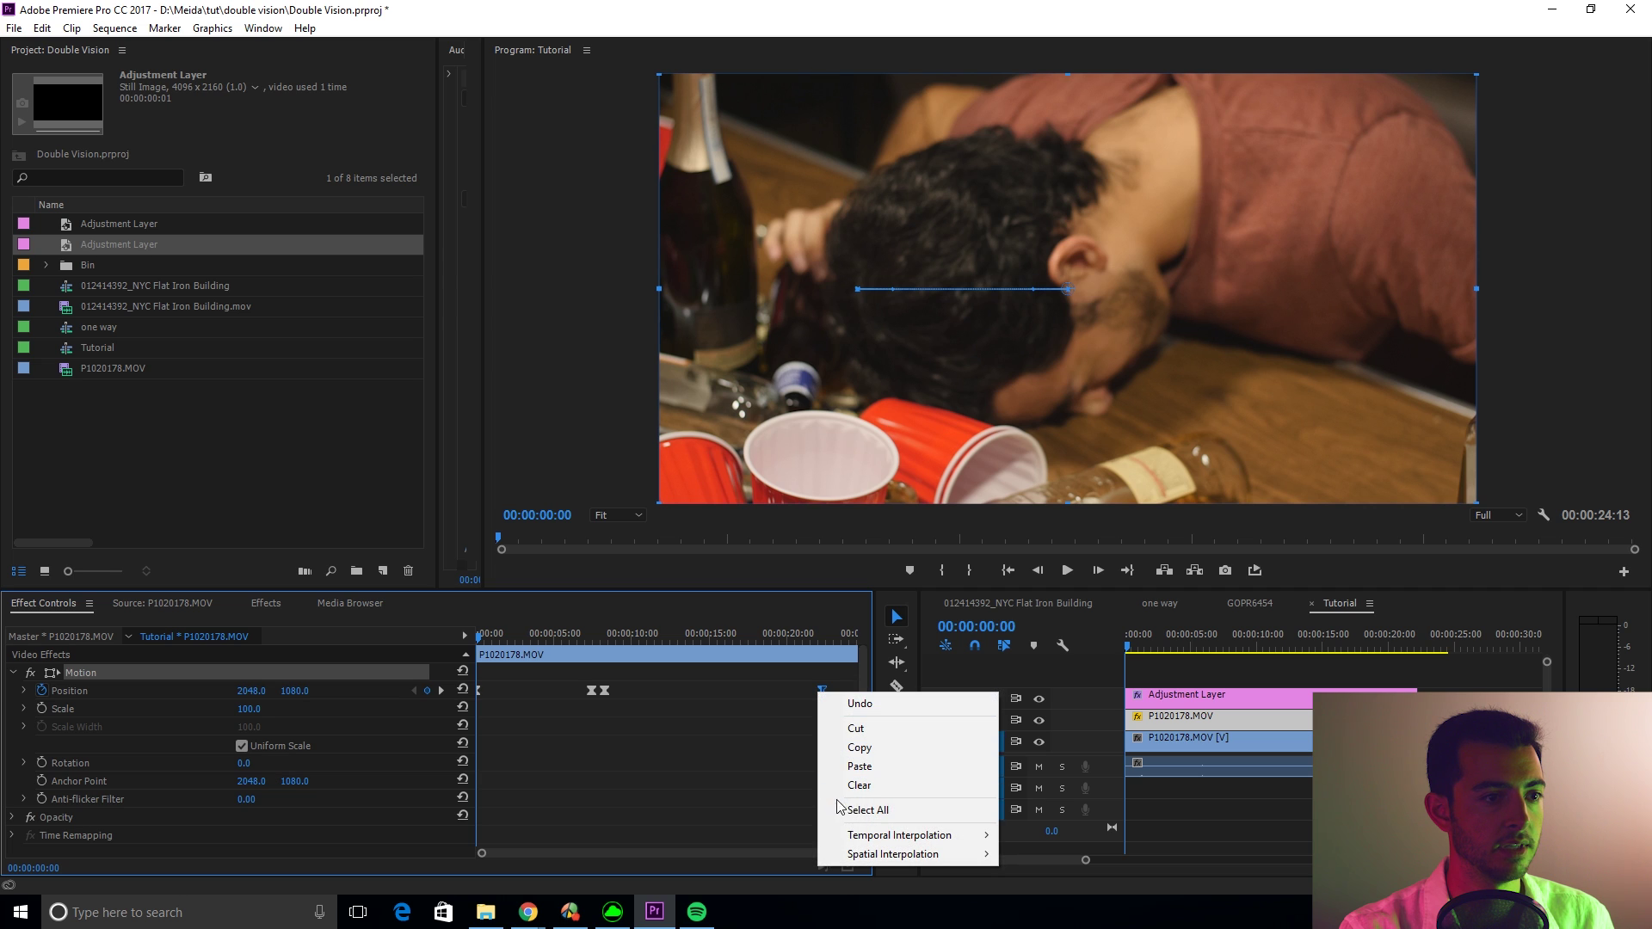
{"action": "mouse_move", "coordinate": [850, 831]}
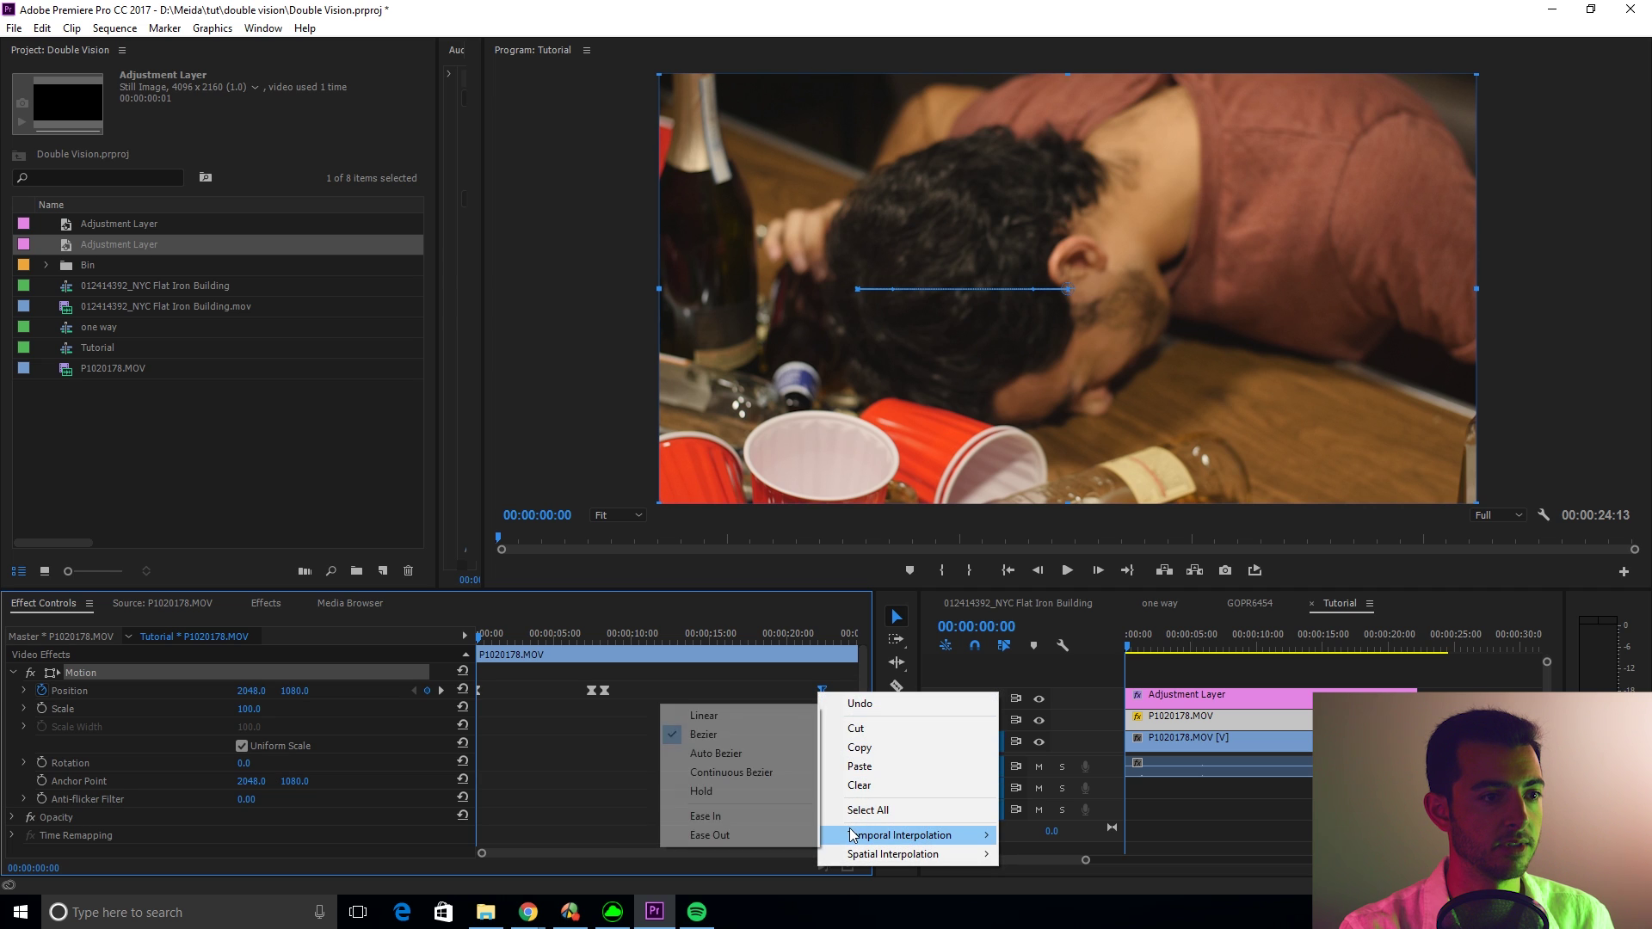
{"action": "left_click", "coordinate": [735, 812]}
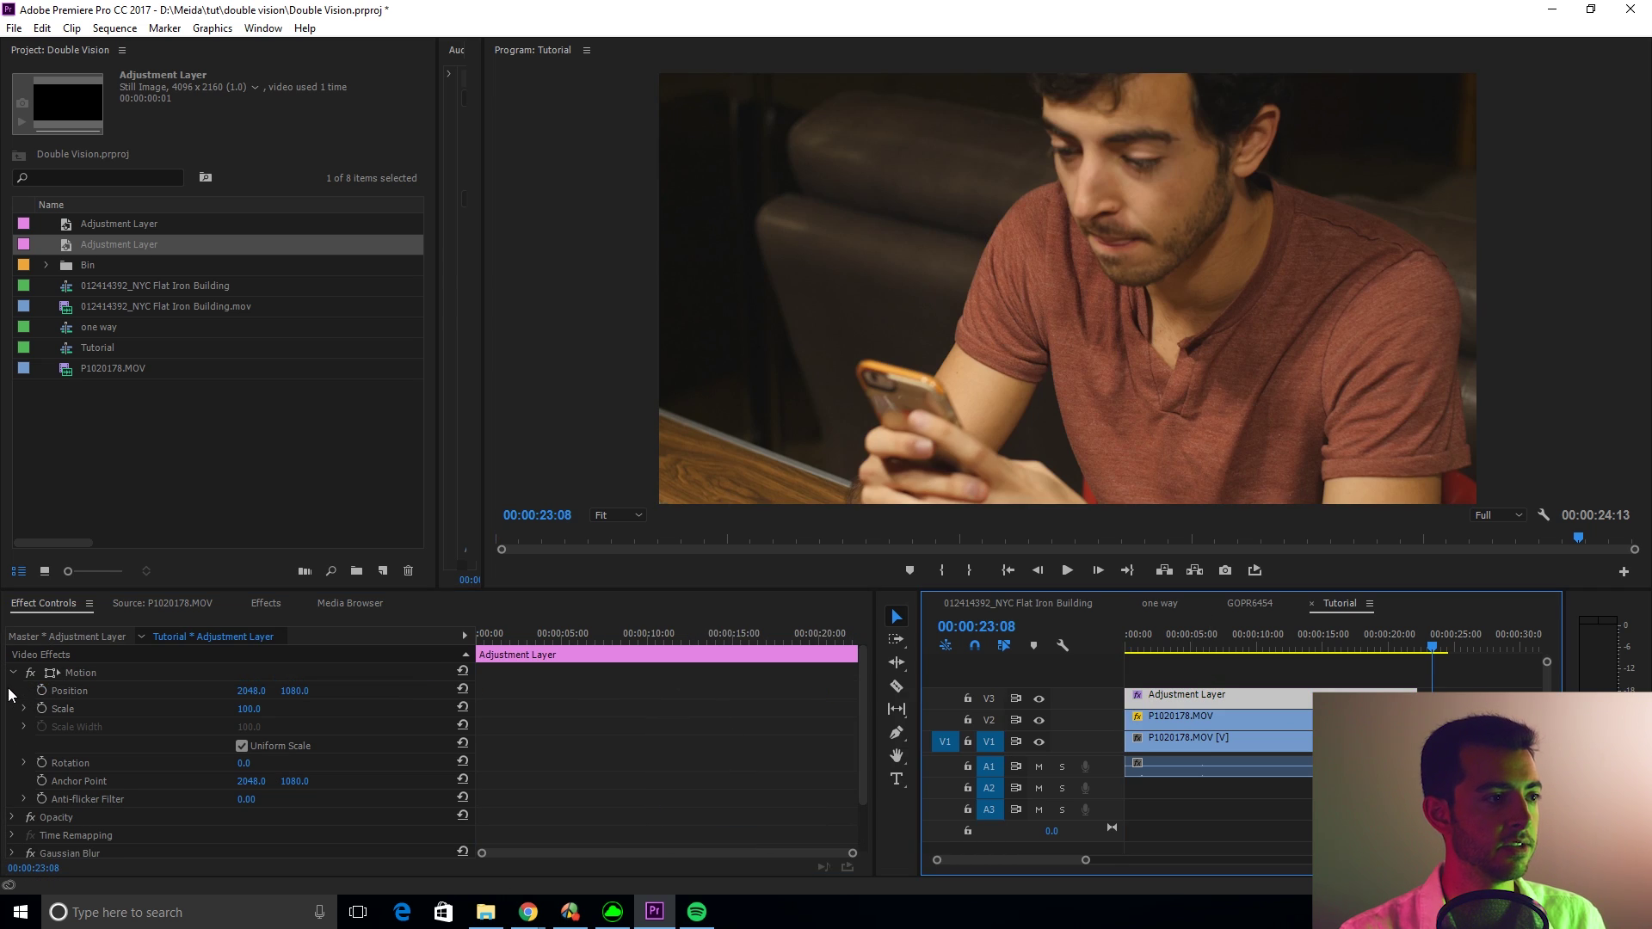
Select the adjustment layer's Gaussian Blur, Lumetri Color and Tint effects, open the Save Preset dialog for them, and dismiss it without saving
{"action": "left_click", "coordinate": [13, 674]}
{"action": "left_click", "coordinate": [53, 762]}
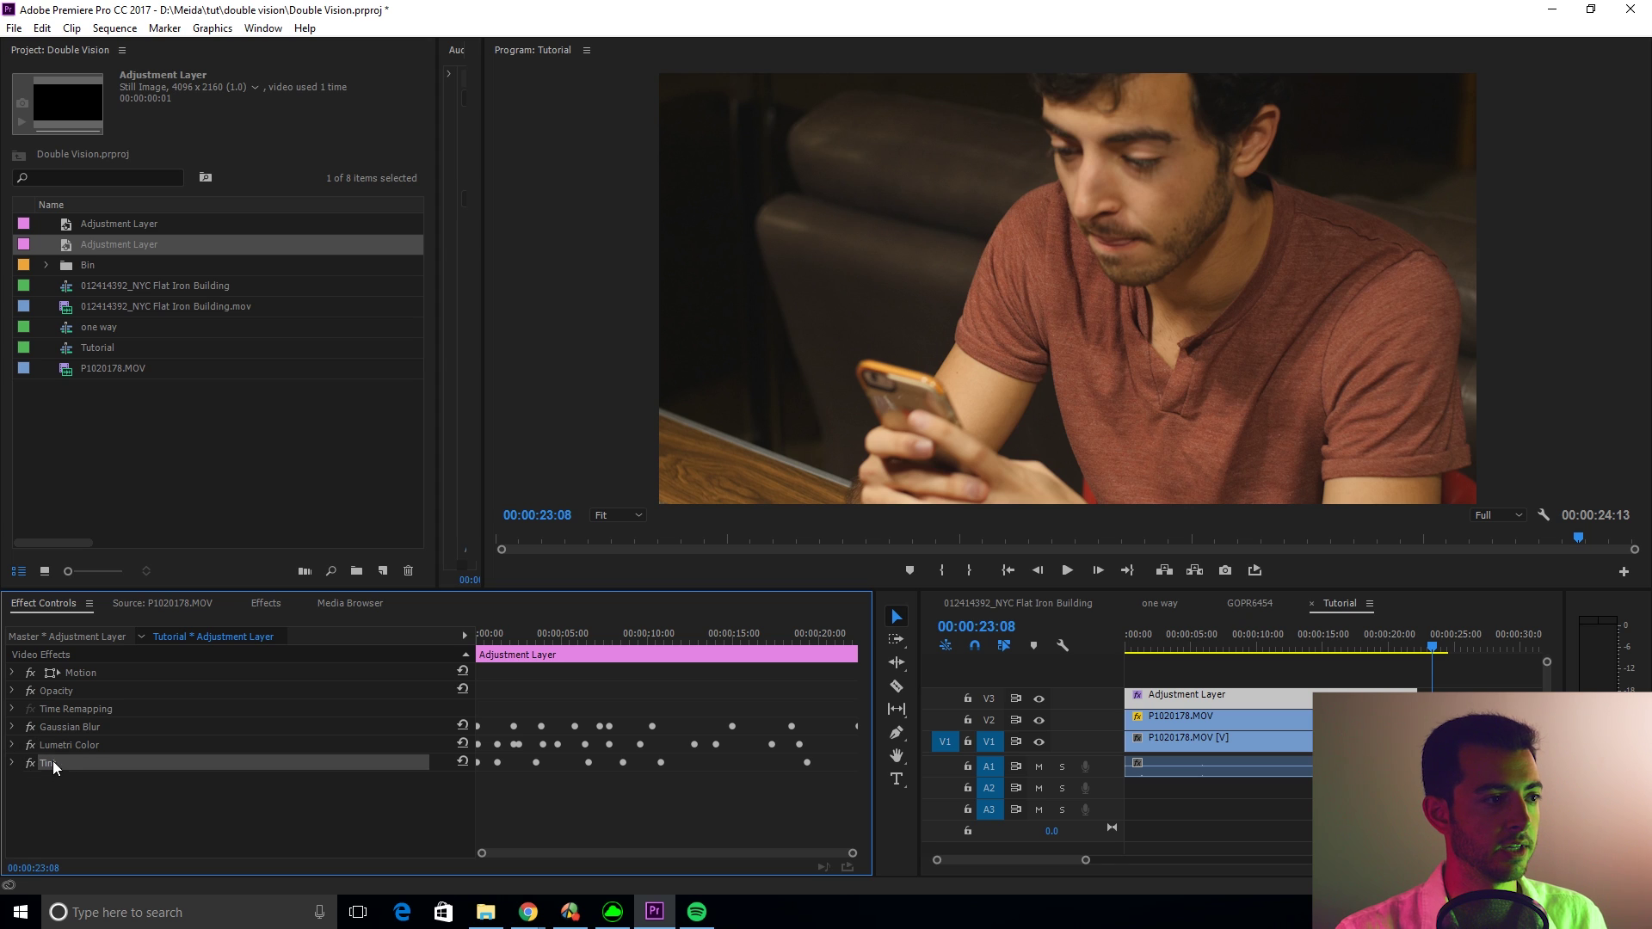
{"action": "left_click", "coordinate": [60, 745], "text": "ctrl"}
{"action": "left_click", "coordinate": [65, 728], "text": "ctrl"}
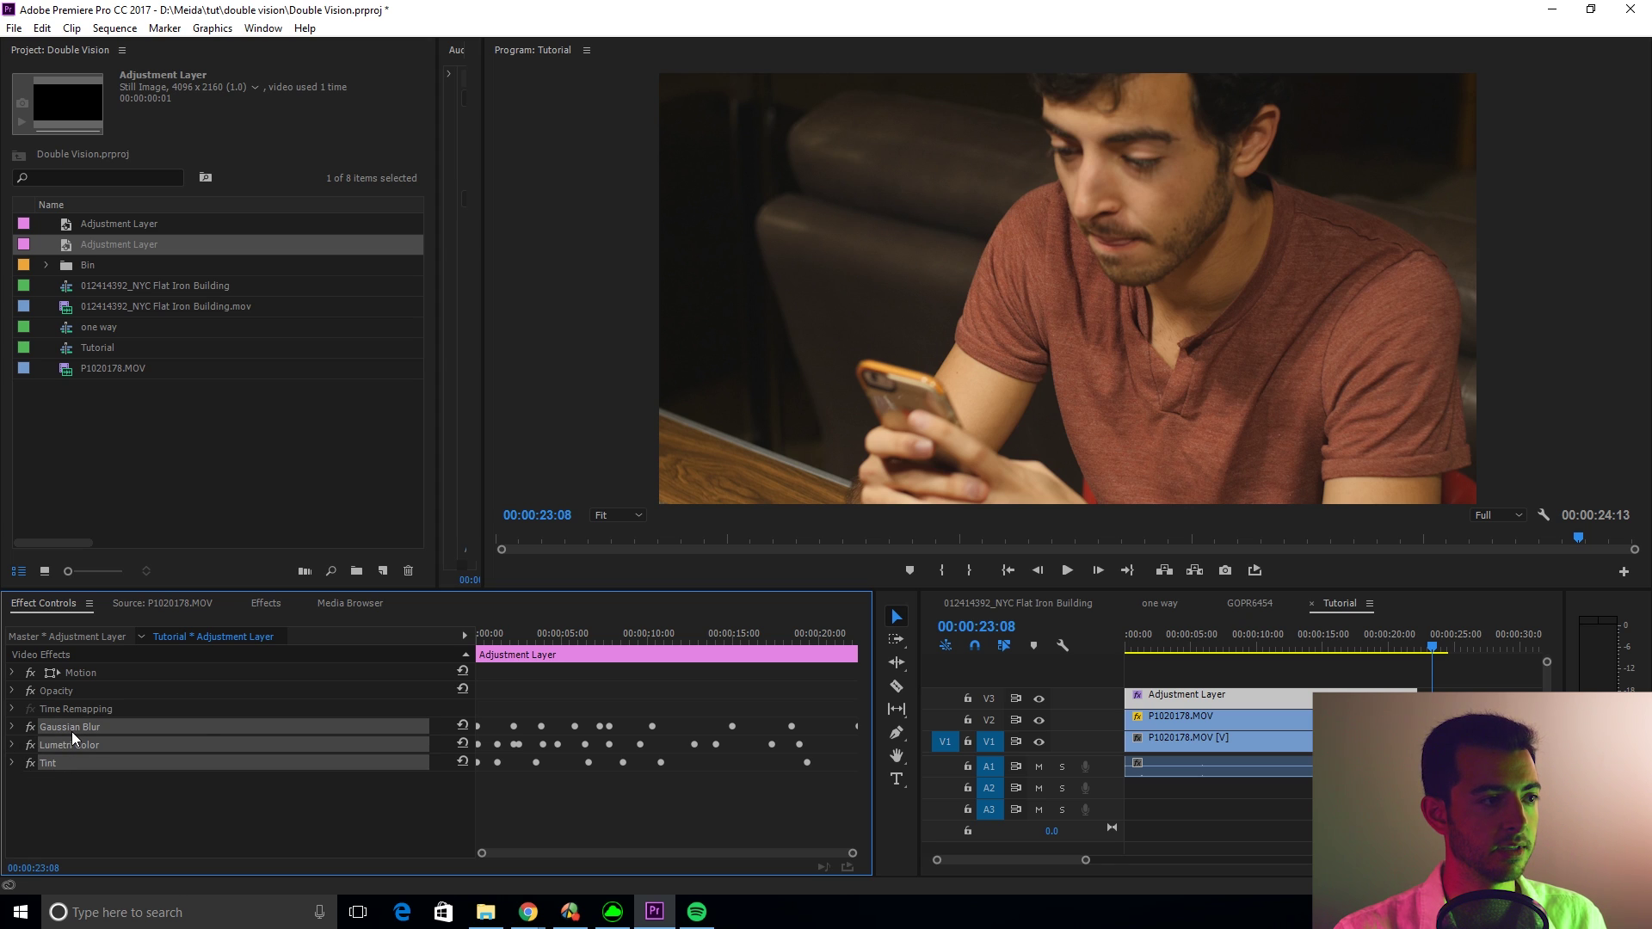
{"action": "right_click", "coordinate": [71, 731]}
{"action": "left_click", "coordinate": [160, 588]}
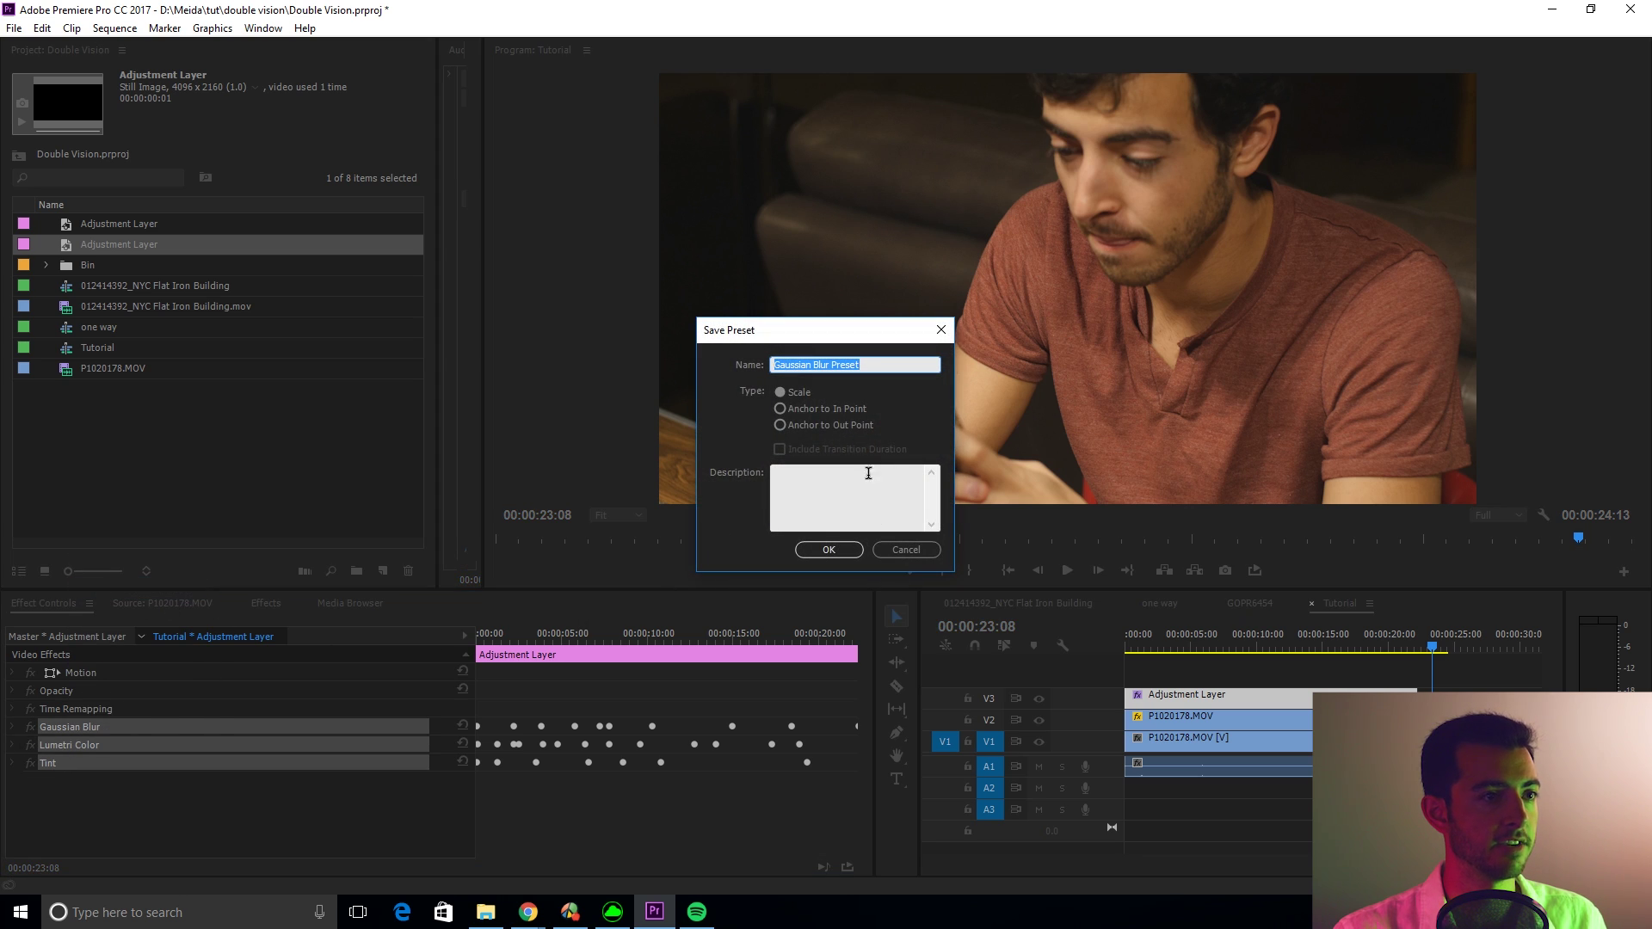
{"action": "left_click", "coordinate": [912, 549]}
{"action": "left_click", "coordinate": [1297, 660]}
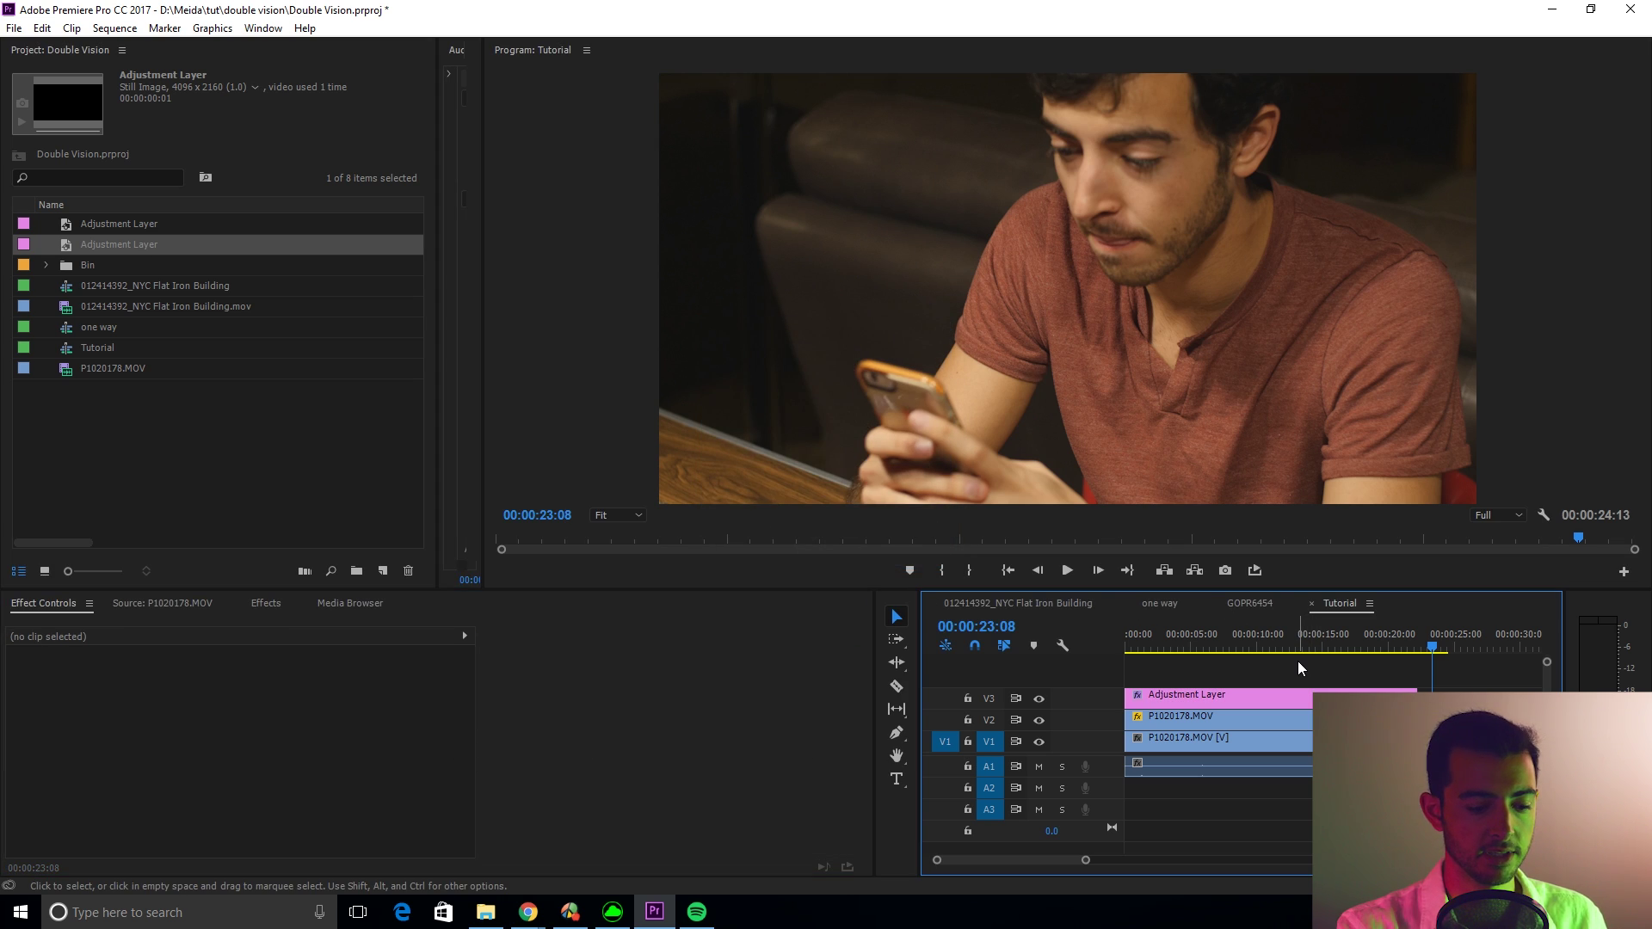
Open the GOPR6454 sequence and play its opening clips to review the finished double-vision effect
{"action": "left_click", "coordinate": [1252, 603]}
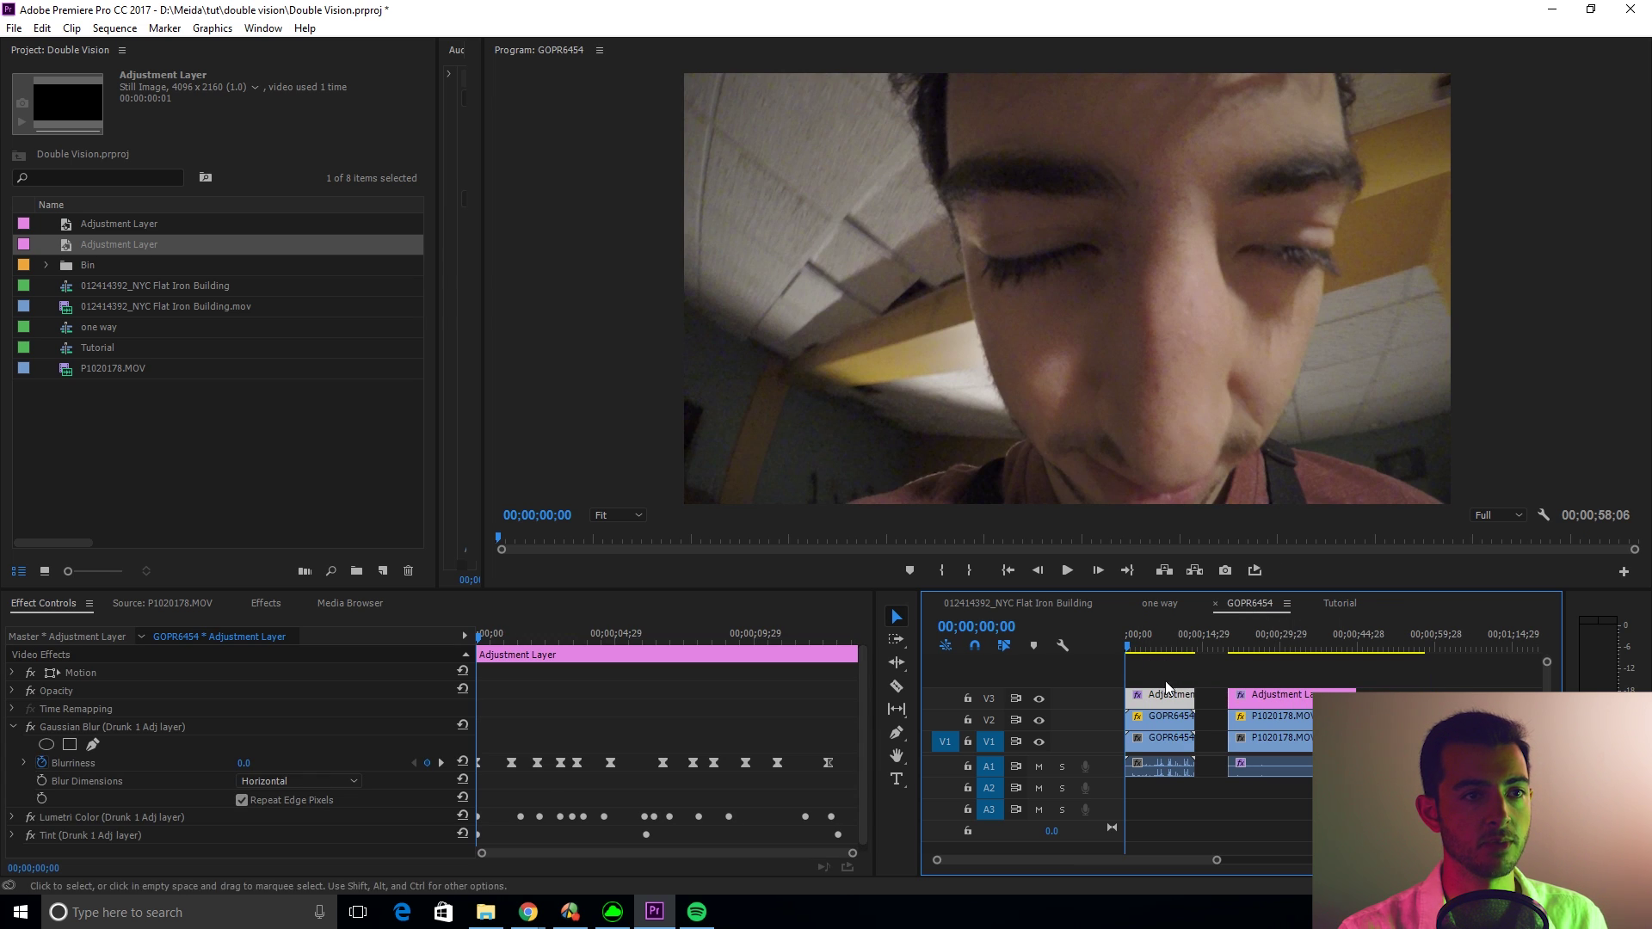
{"action": "left_click_drag", "start_coordinate": [1216, 860], "coordinate": [1145, 860]}
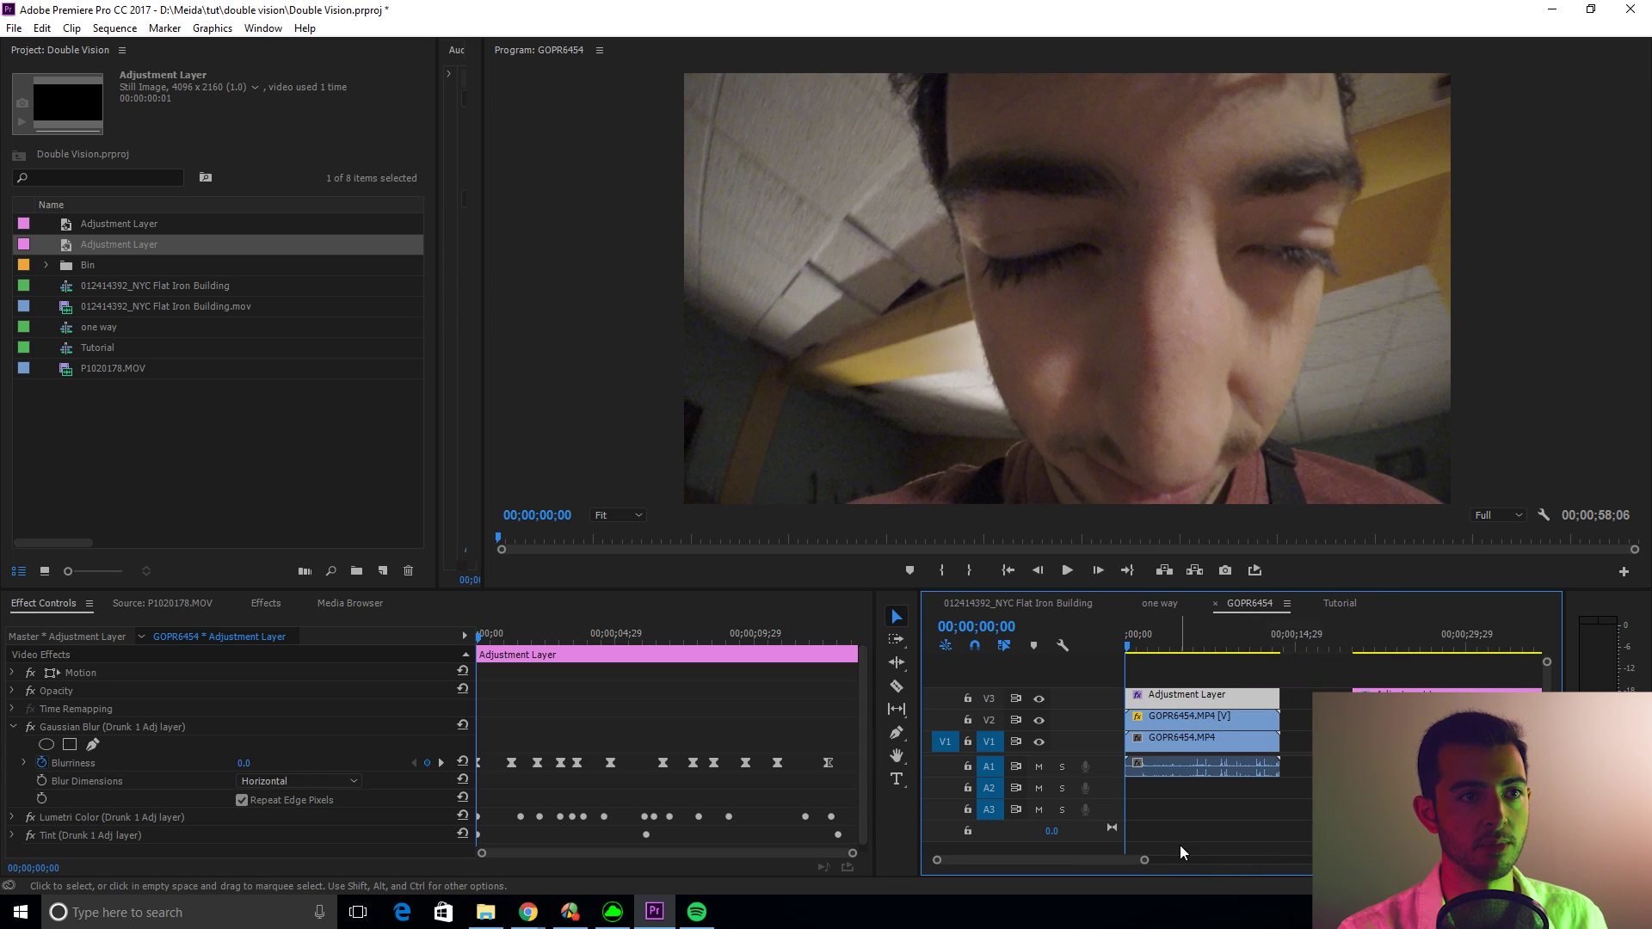
{"action": "left_click", "coordinate": [1180, 845]}
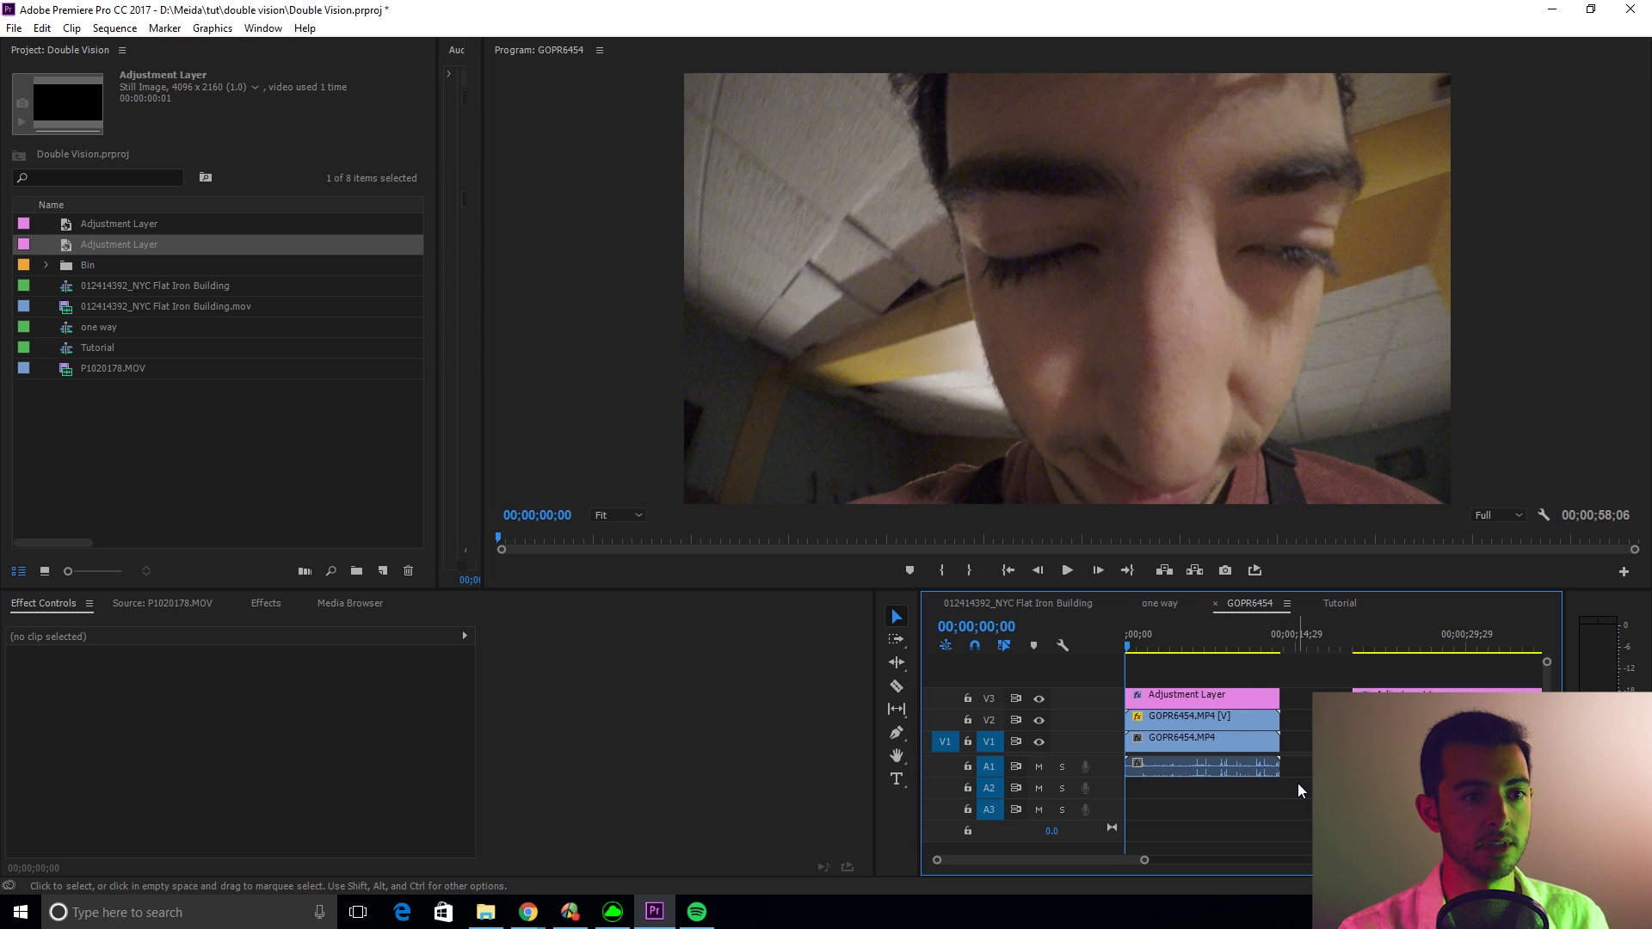
{"action": "key", "text": "space"}
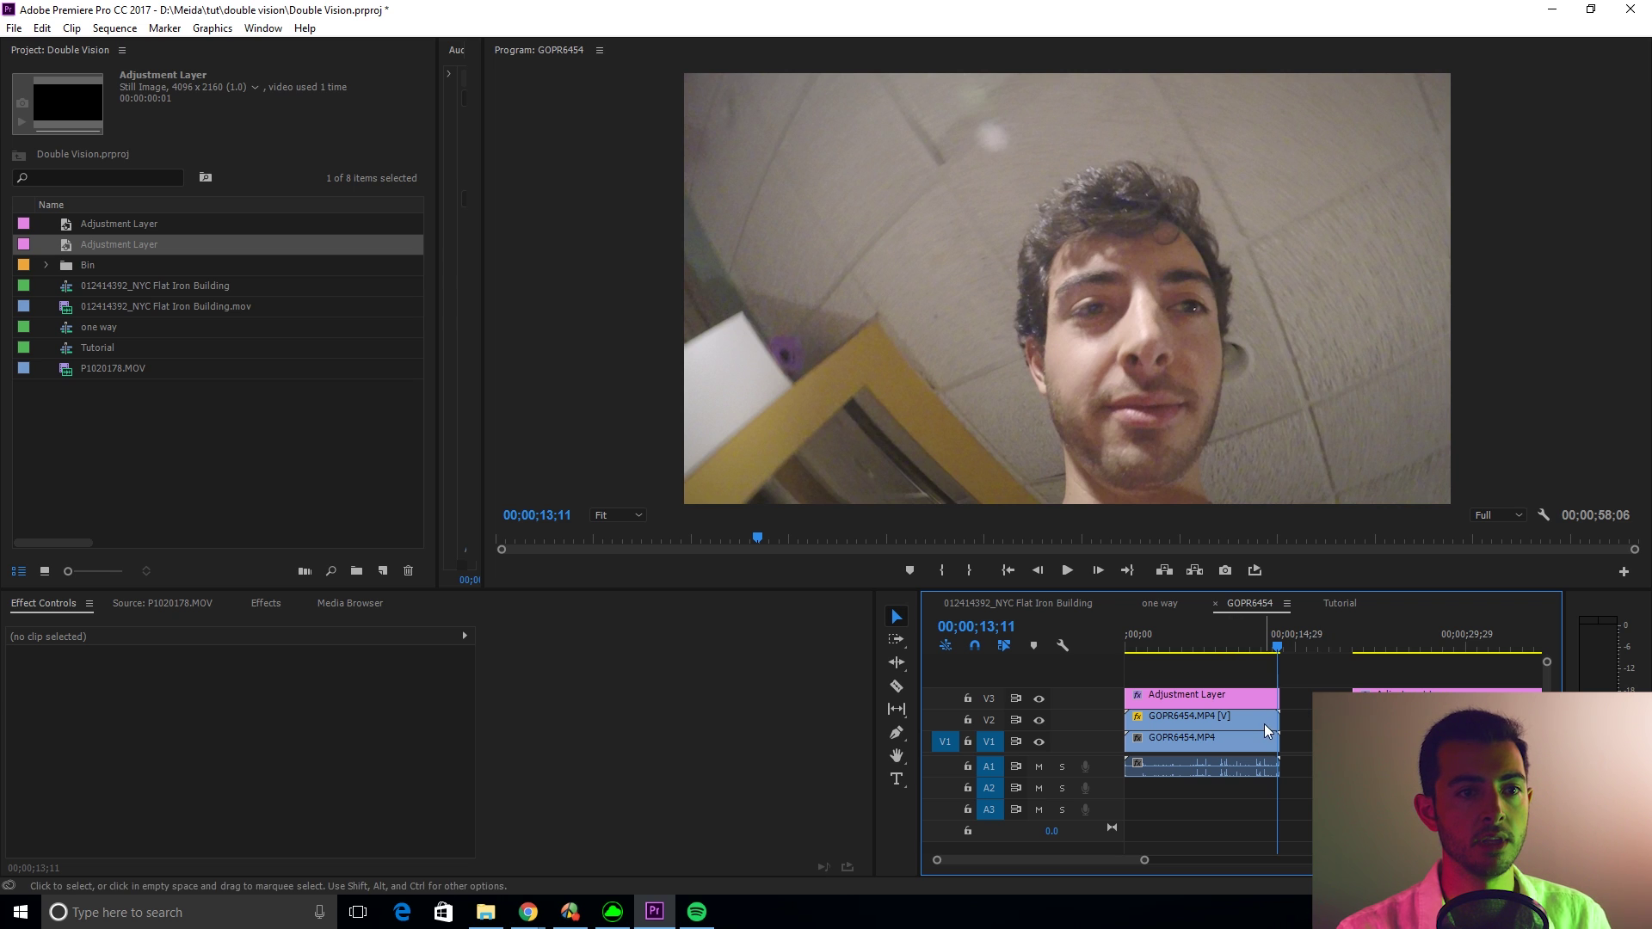
Open the one way sequence and apply the Lowpass audio effect to the first 012414392_NYC Flat Iron Building.mov clip on V1 and A1
{"action": "left_click", "coordinate": [1161, 605]}
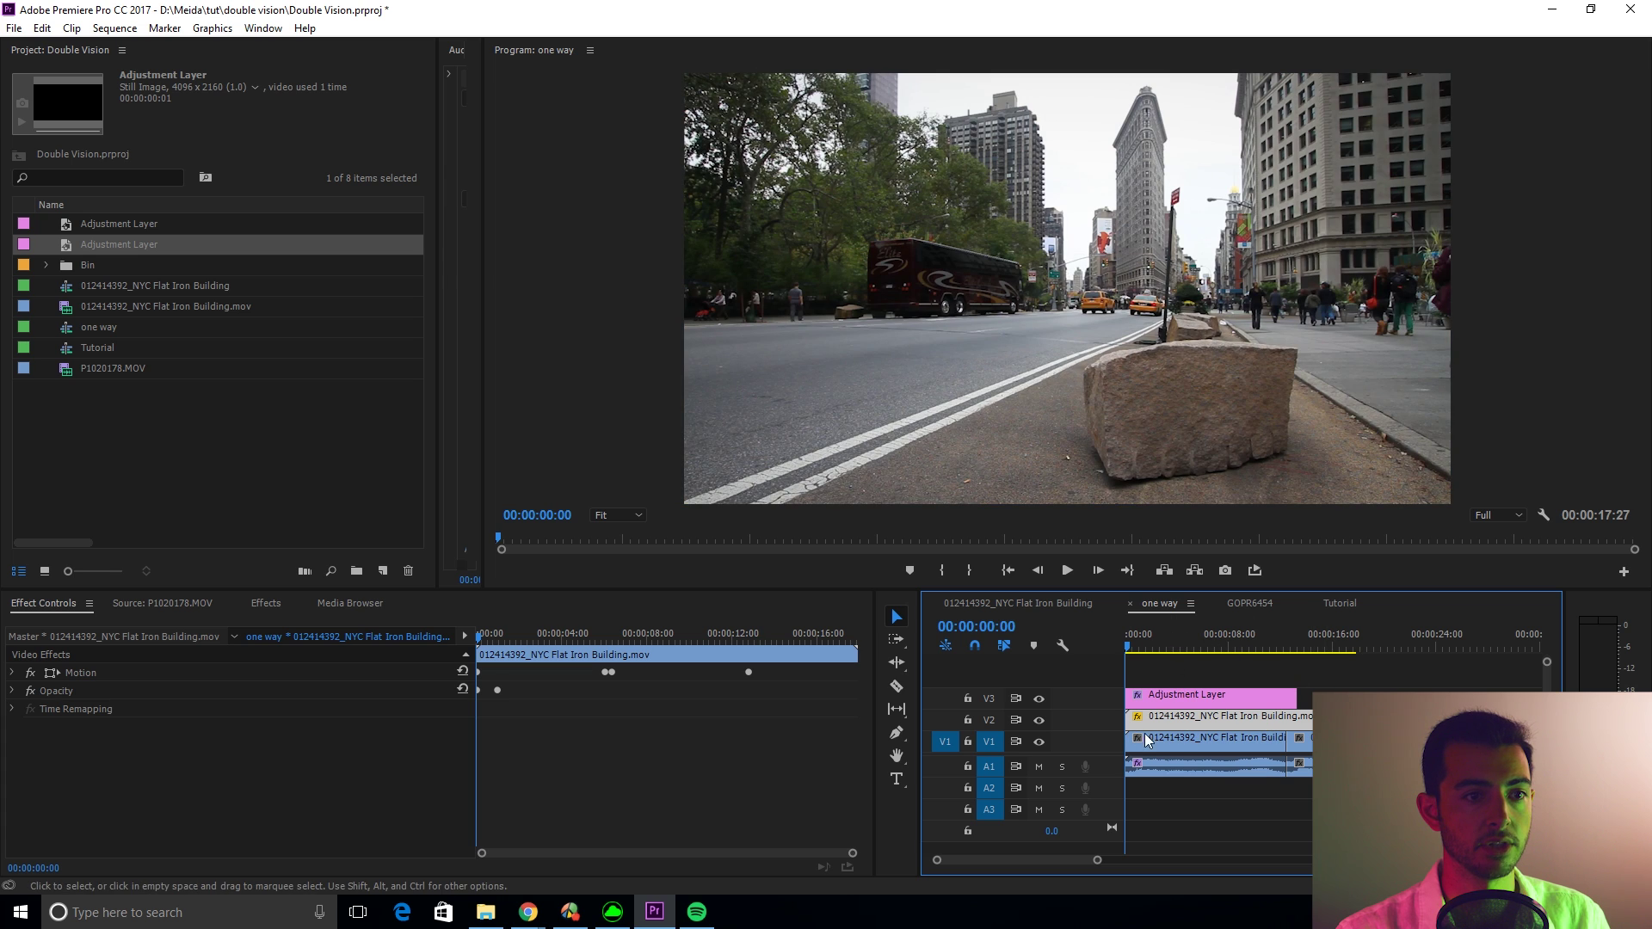
{"action": "left_click", "coordinate": [1175, 766]}
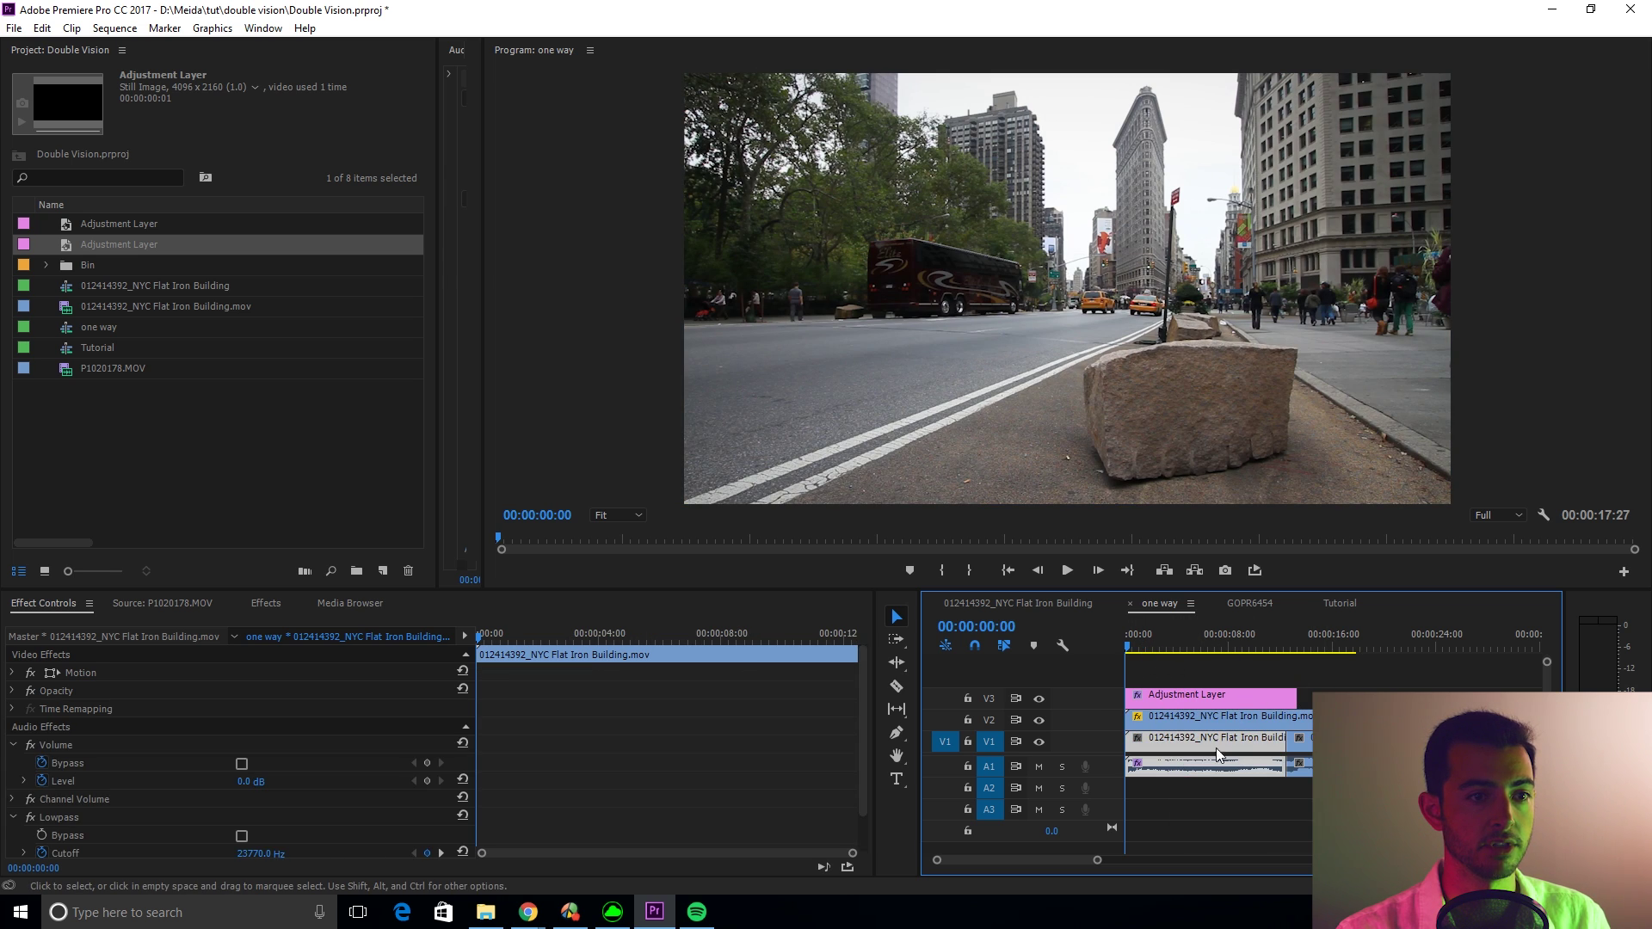
{"action": "left_click", "coordinate": [266, 602]}
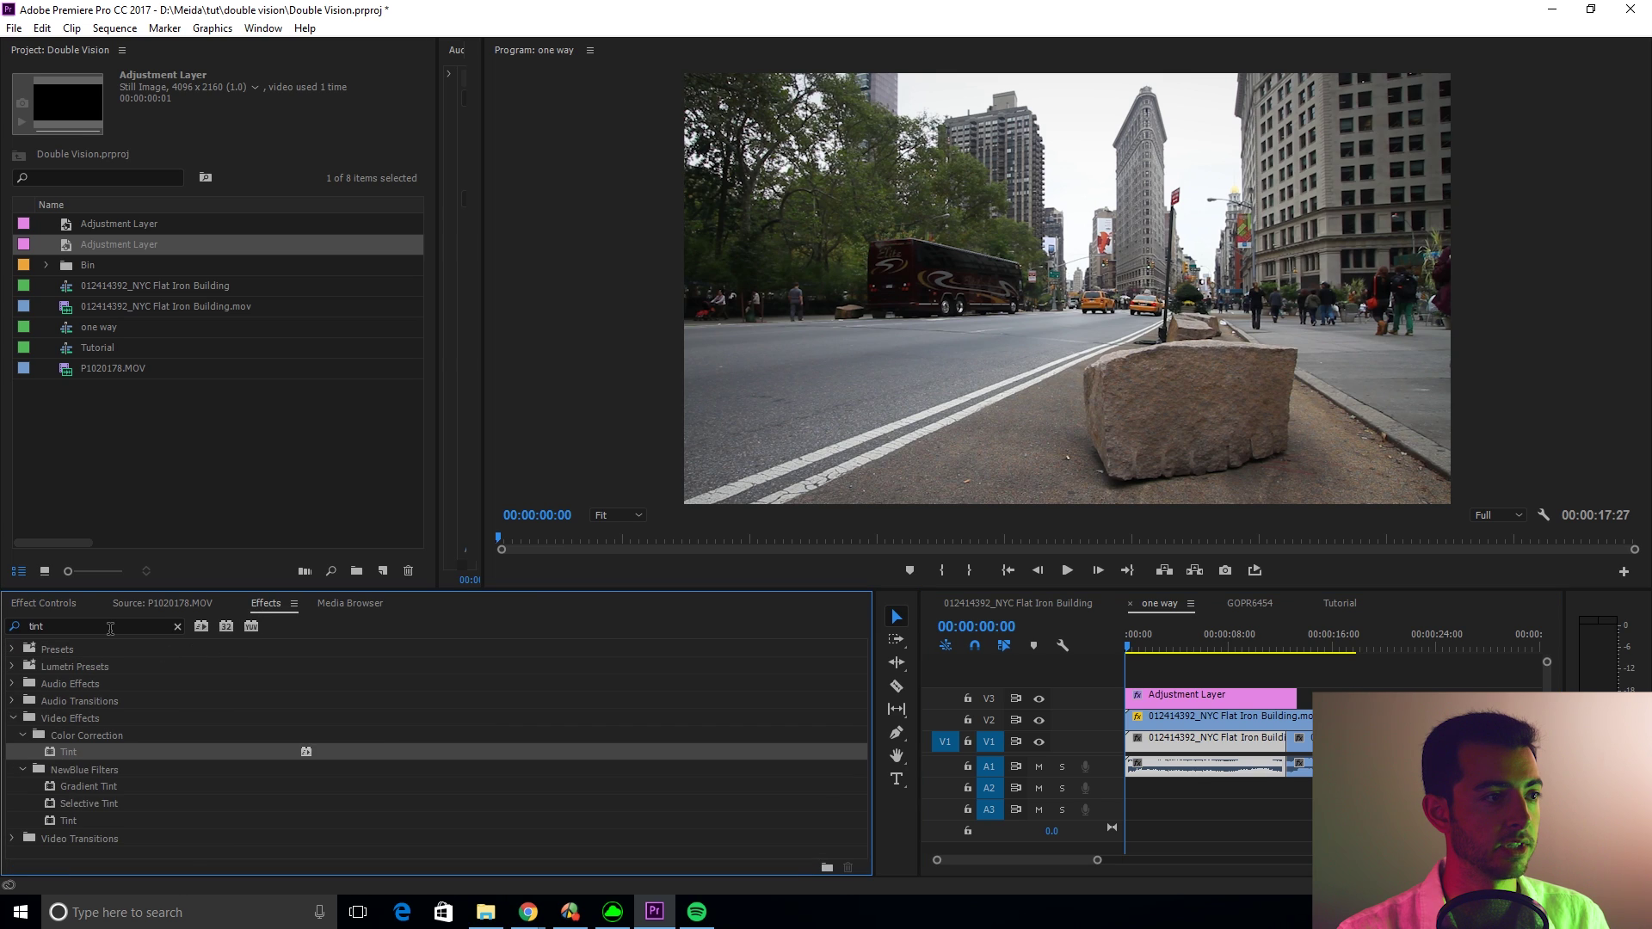
{"action": "left_click", "coordinate": [110, 627]}
{"action": "type", "text": "lowpass"}
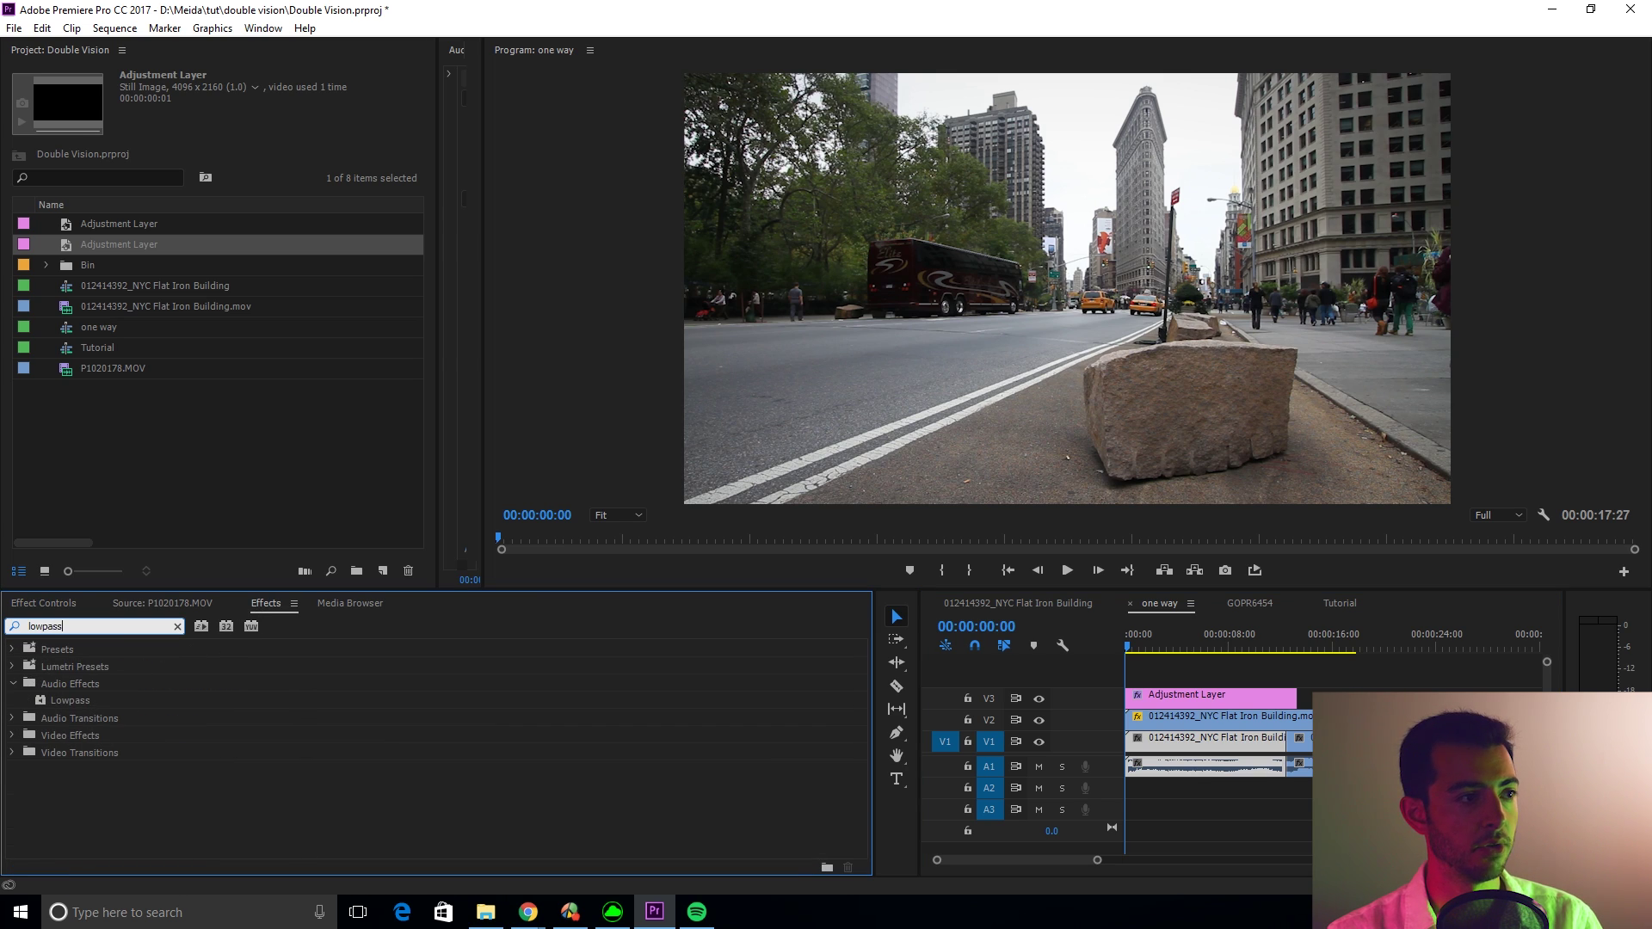
{"action": "left_click", "coordinate": [56, 701]}
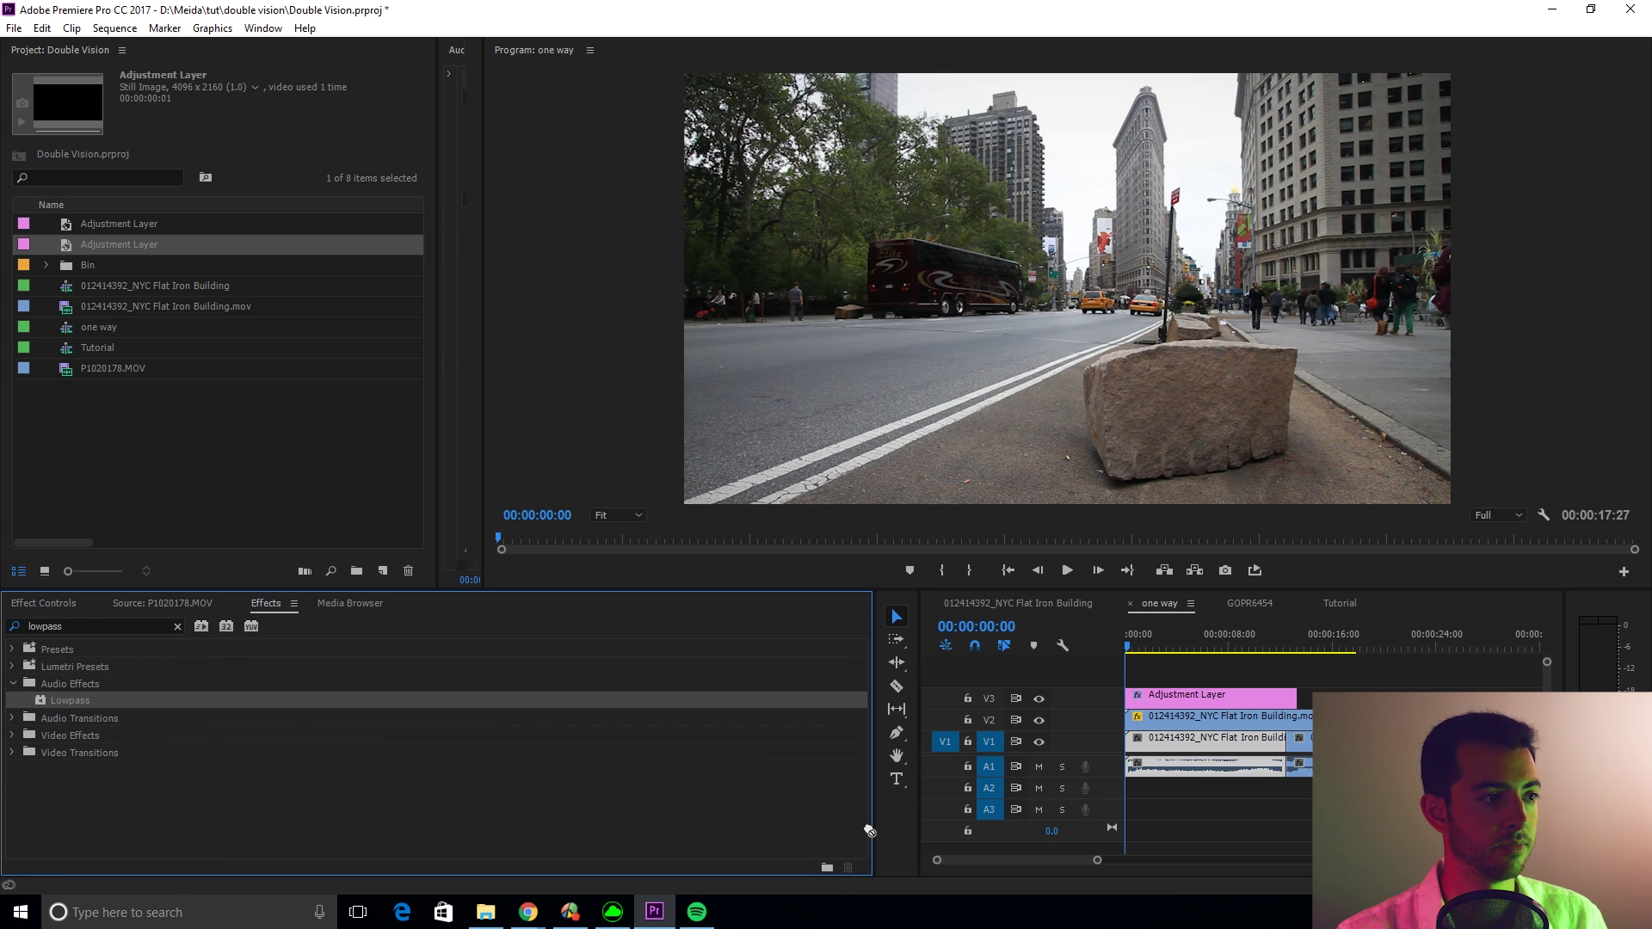
{"action": "left_click", "coordinate": [48, 603]}
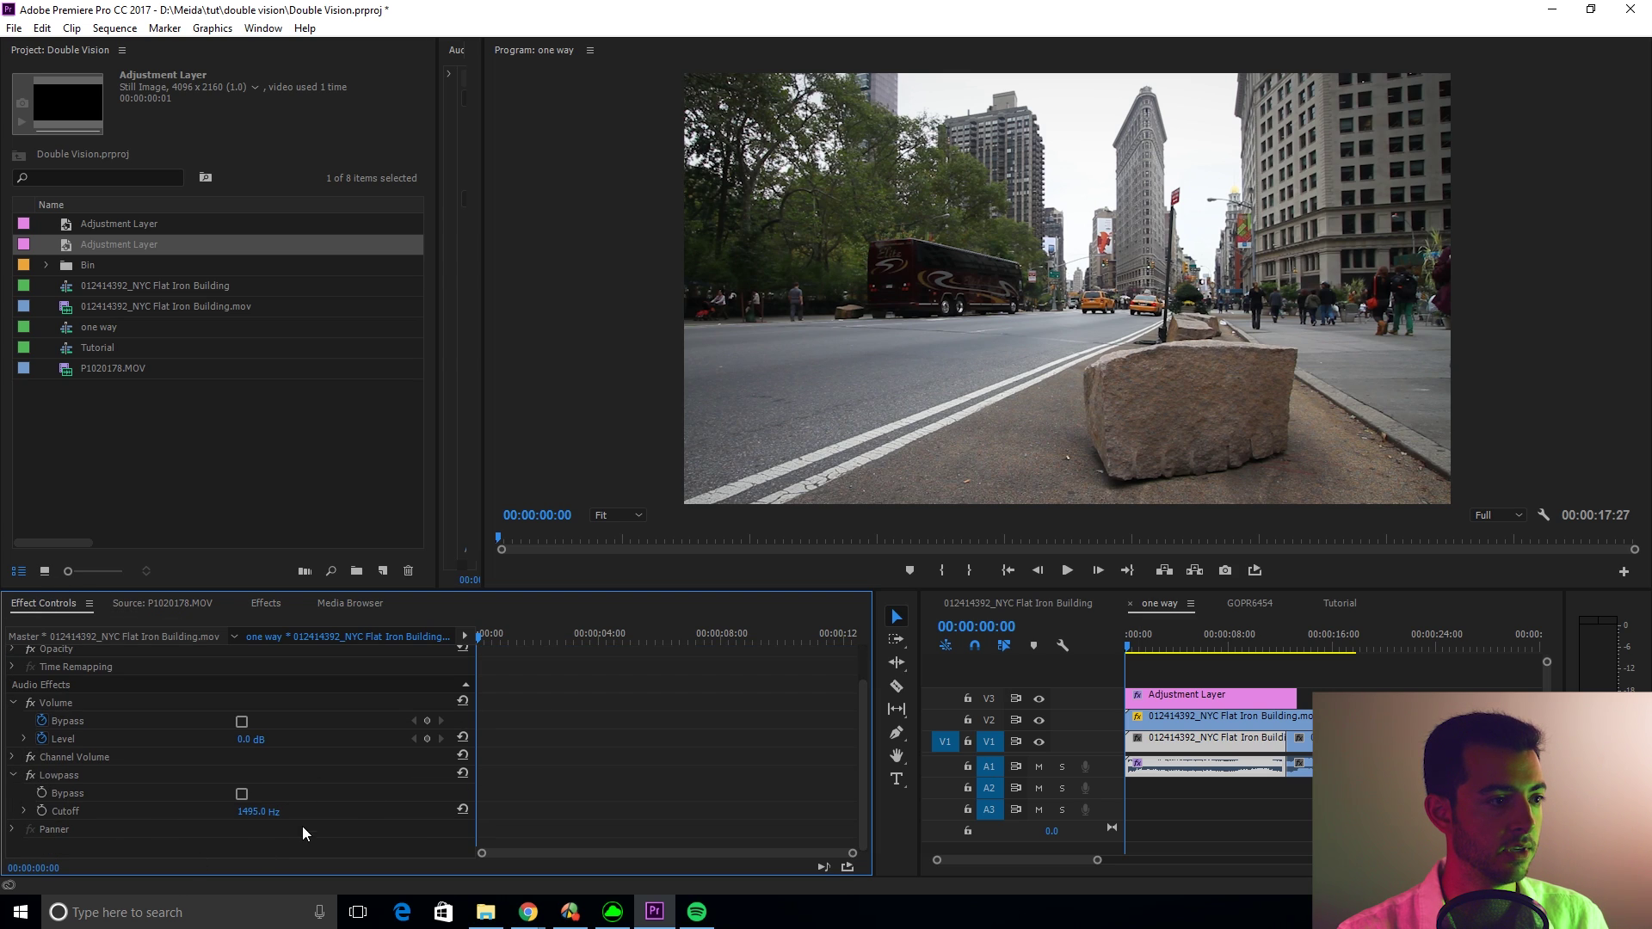
Keyframe the Lowpass Cutoff at 23770.0 Hz at the clip's start and at 1495.0 Hz at 00:00:01:19
{"action": "left_click", "coordinate": [40, 811]}
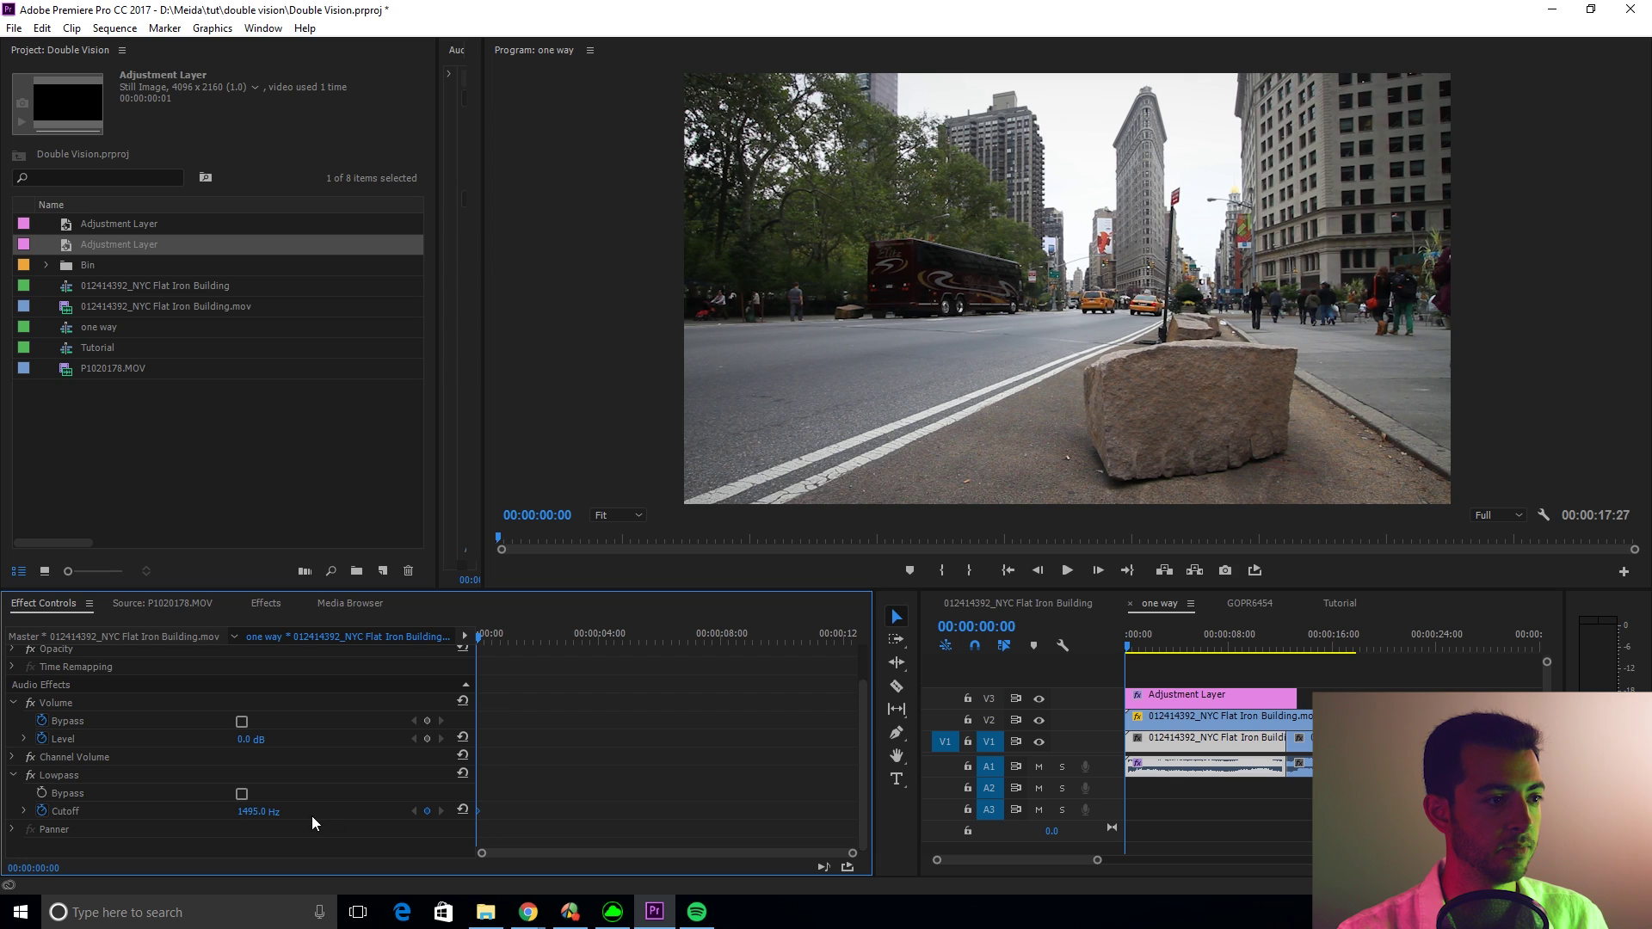
{"action": "left_click_drag", "start_coordinate": [259, 811], "coordinate": [348, 812]}
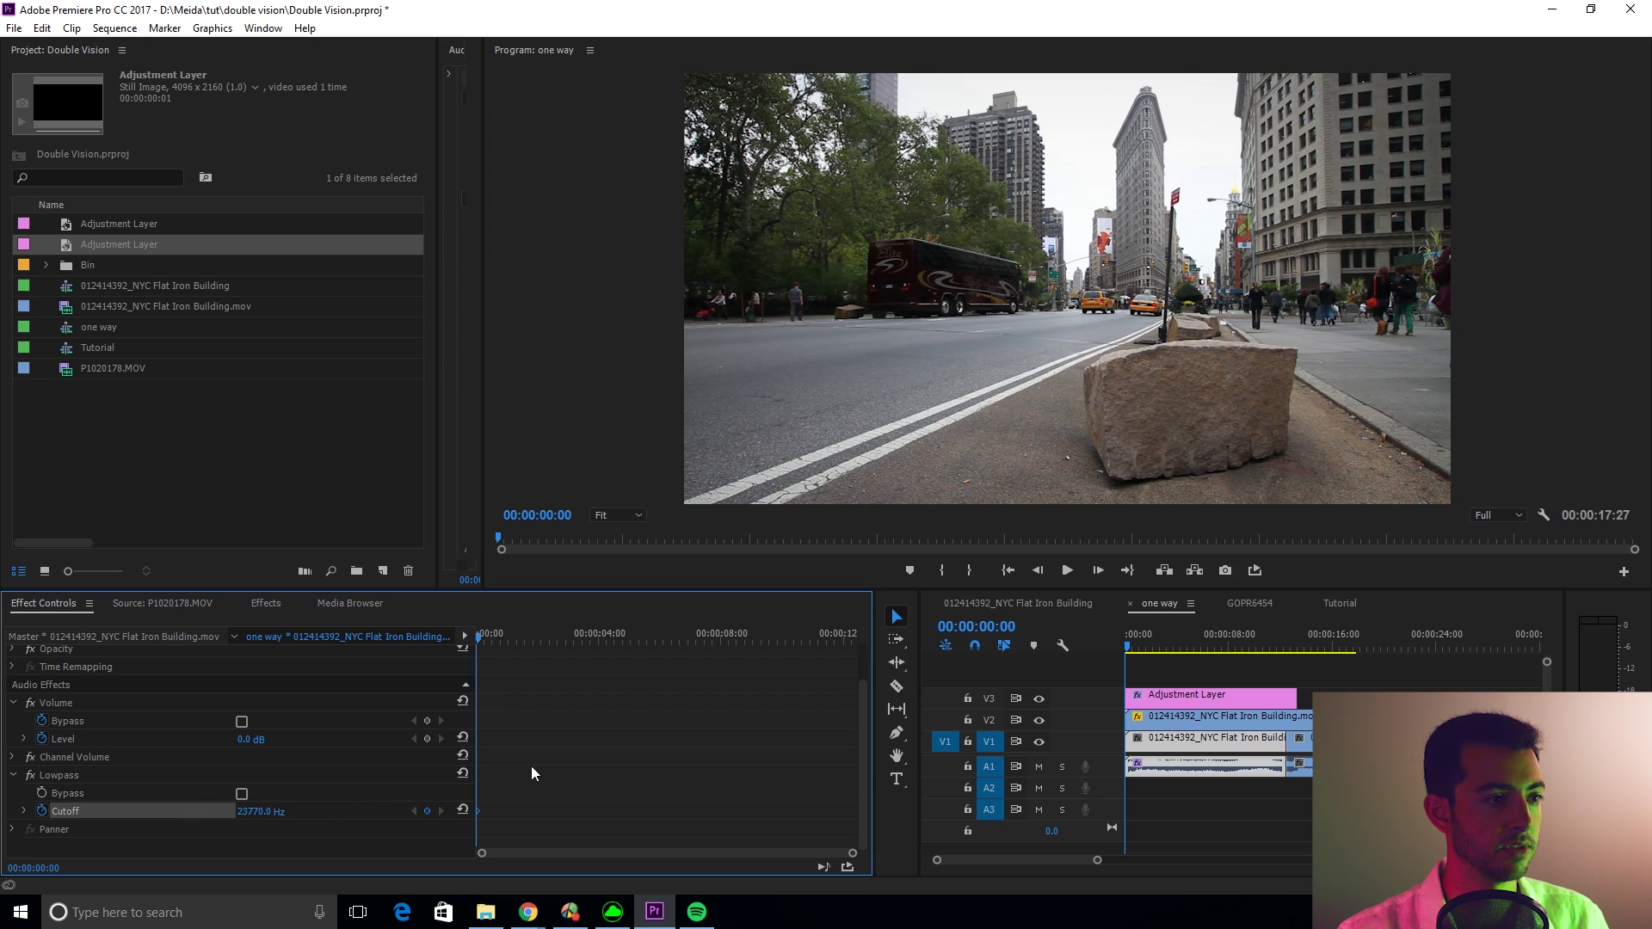
{"action": "key", "text": "space"}
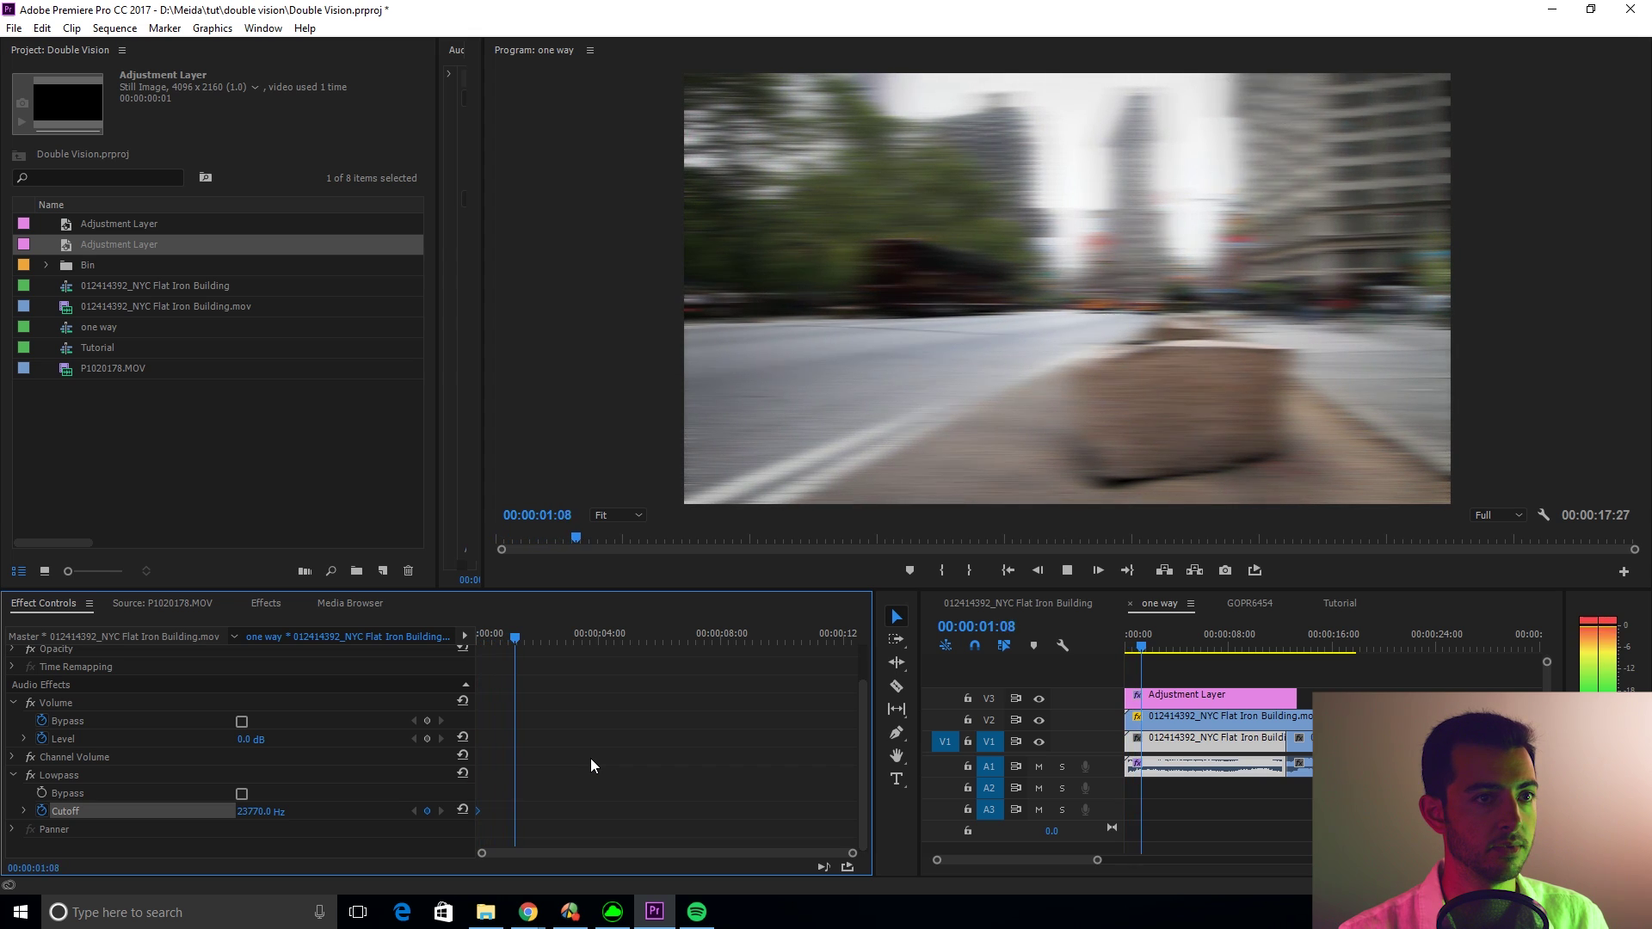
{"action": "key", "text": "space"}
{"action": "mouse_move", "coordinate": [274, 811]}
{"action": "left_mouse_down"}
{"action": "mouse_move", "coordinate": [215, 811]}
{"action": "mouse_move", "coordinate": [276, 812]}
{"action": "left_mouse_up"}
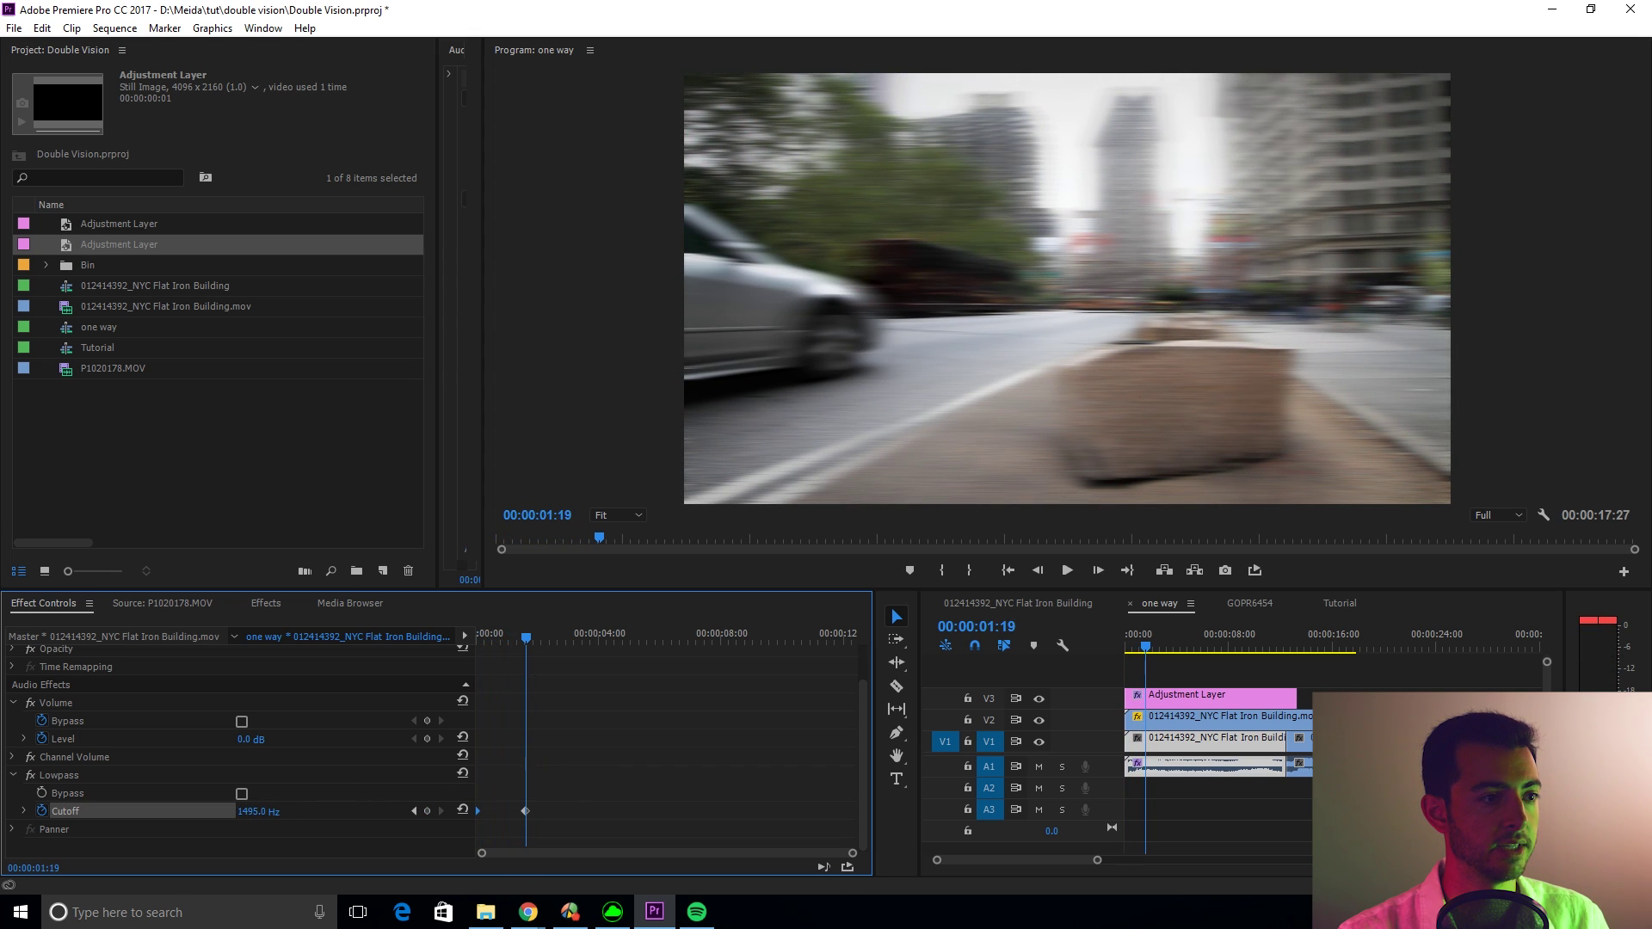
Add two more Lowpass Cutoff keyframes in the middle of the clip, setting the one at 00:00:06:01 to 5090.2 Hz
{"action": "left_click_drag", "start_coordinate": [530, 640], "coordinate": [380, 648]}
{"action": "key", "text": "space"}
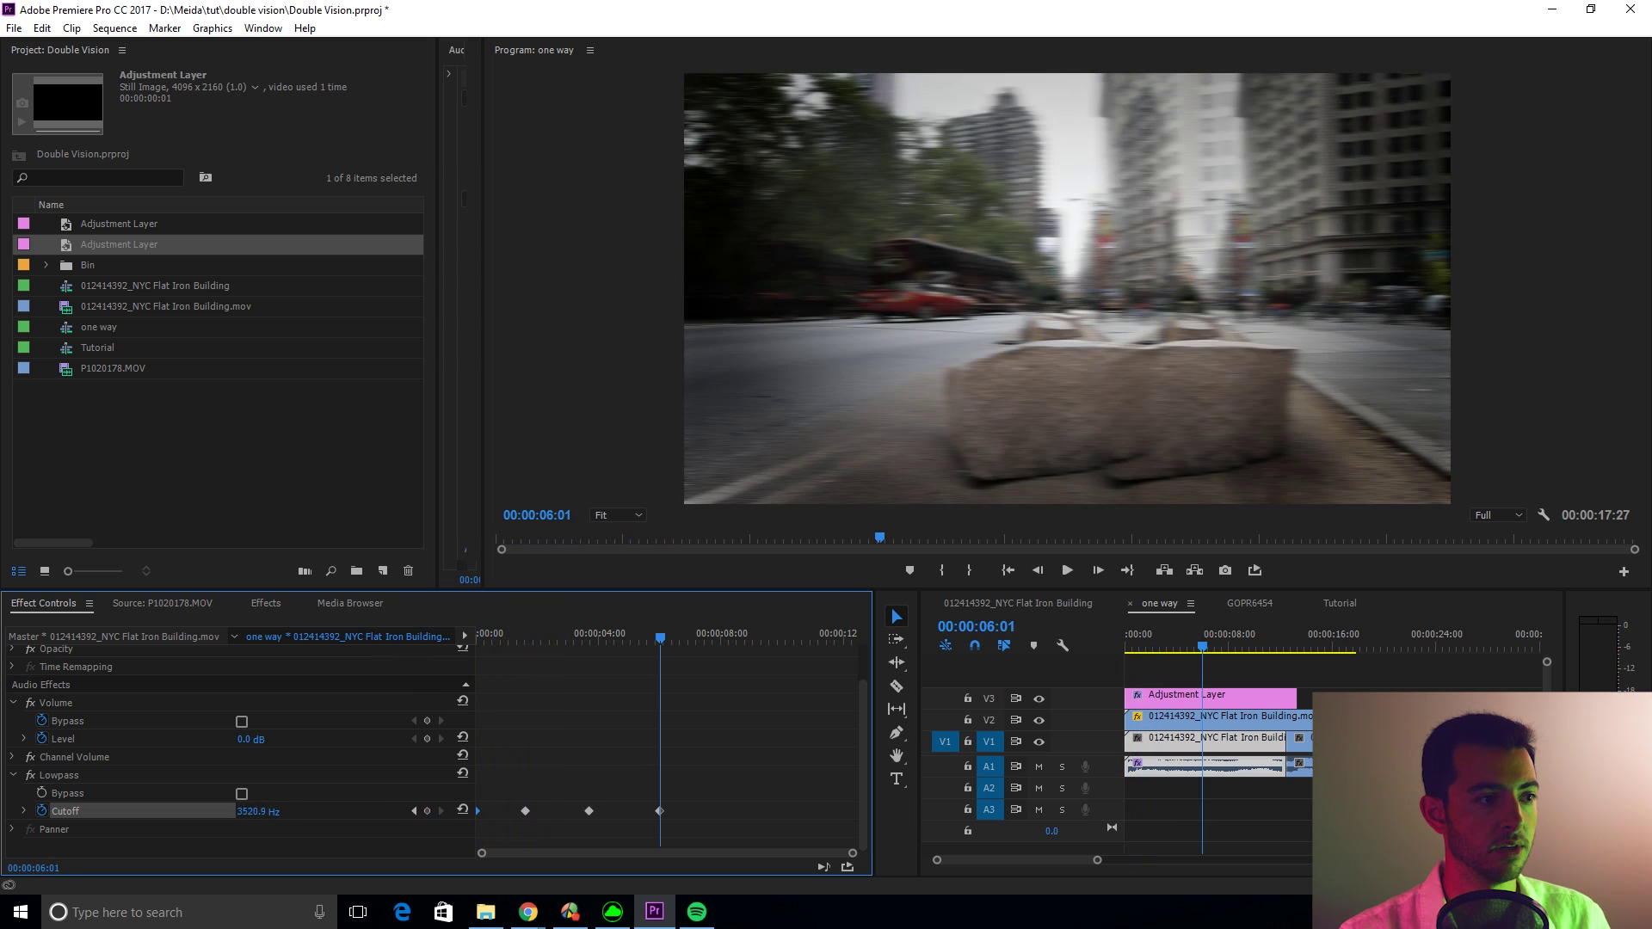
{"action": "left_click_drag", "start_coordinate": [258, 812], "coordinate": [284, 814]}
Add a Lowpass Cutoff keyframe at 00:00:12:04 near the clip's end and set it to 23770.0 Hz
{"action": "key", "text": "space"}
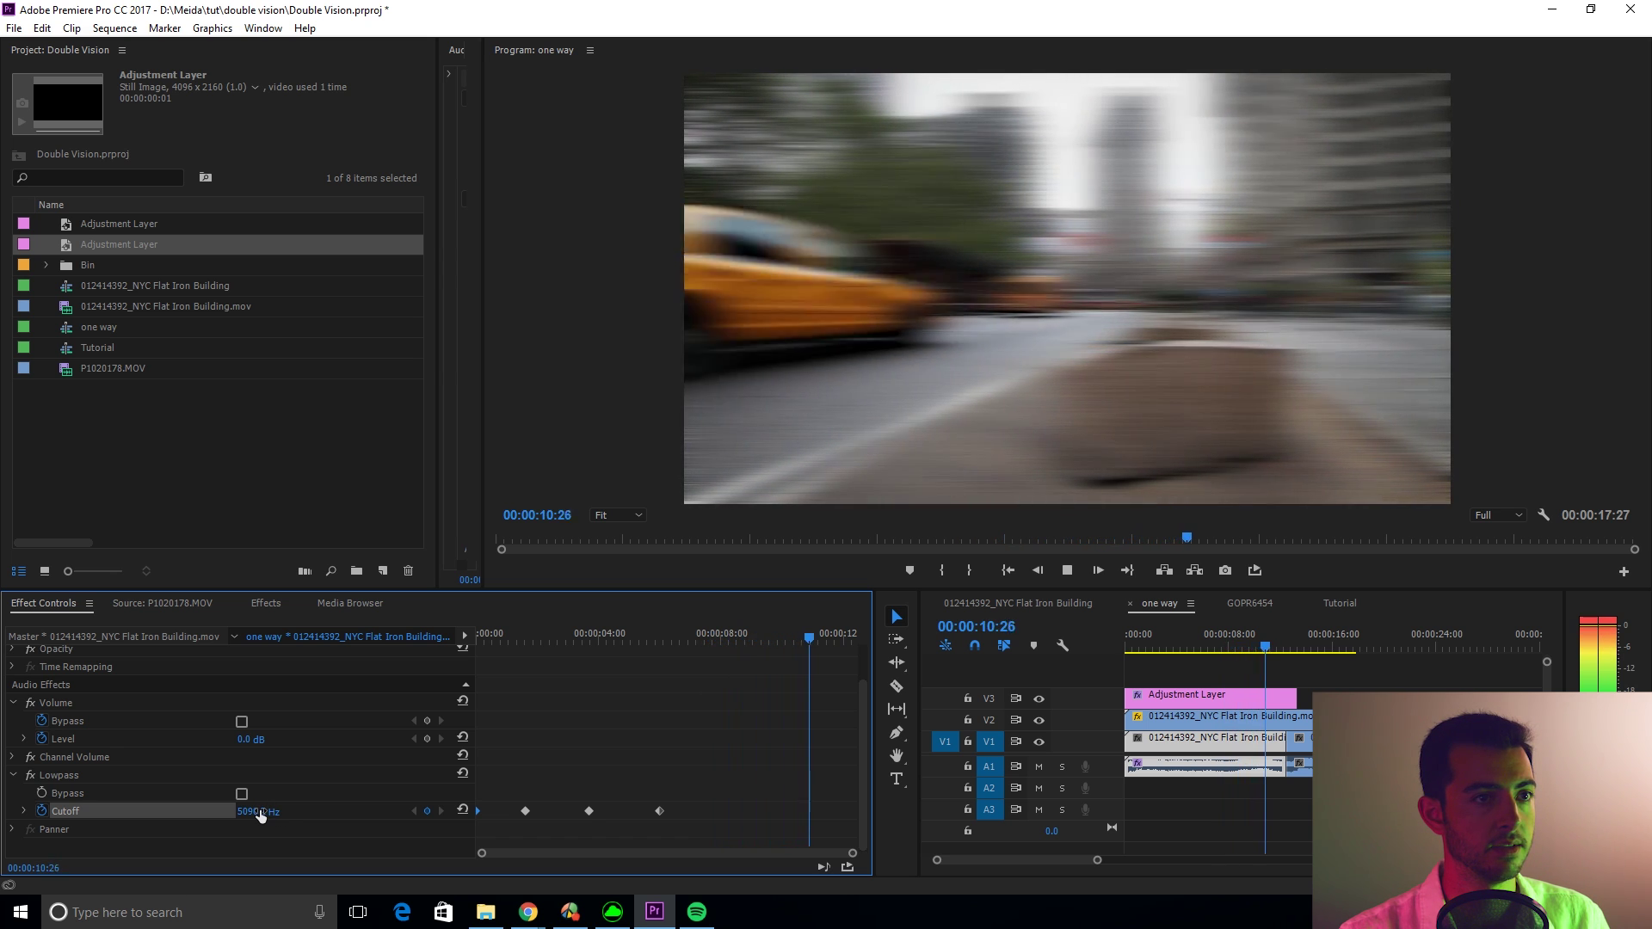
{"action": "key", "text": "space"}
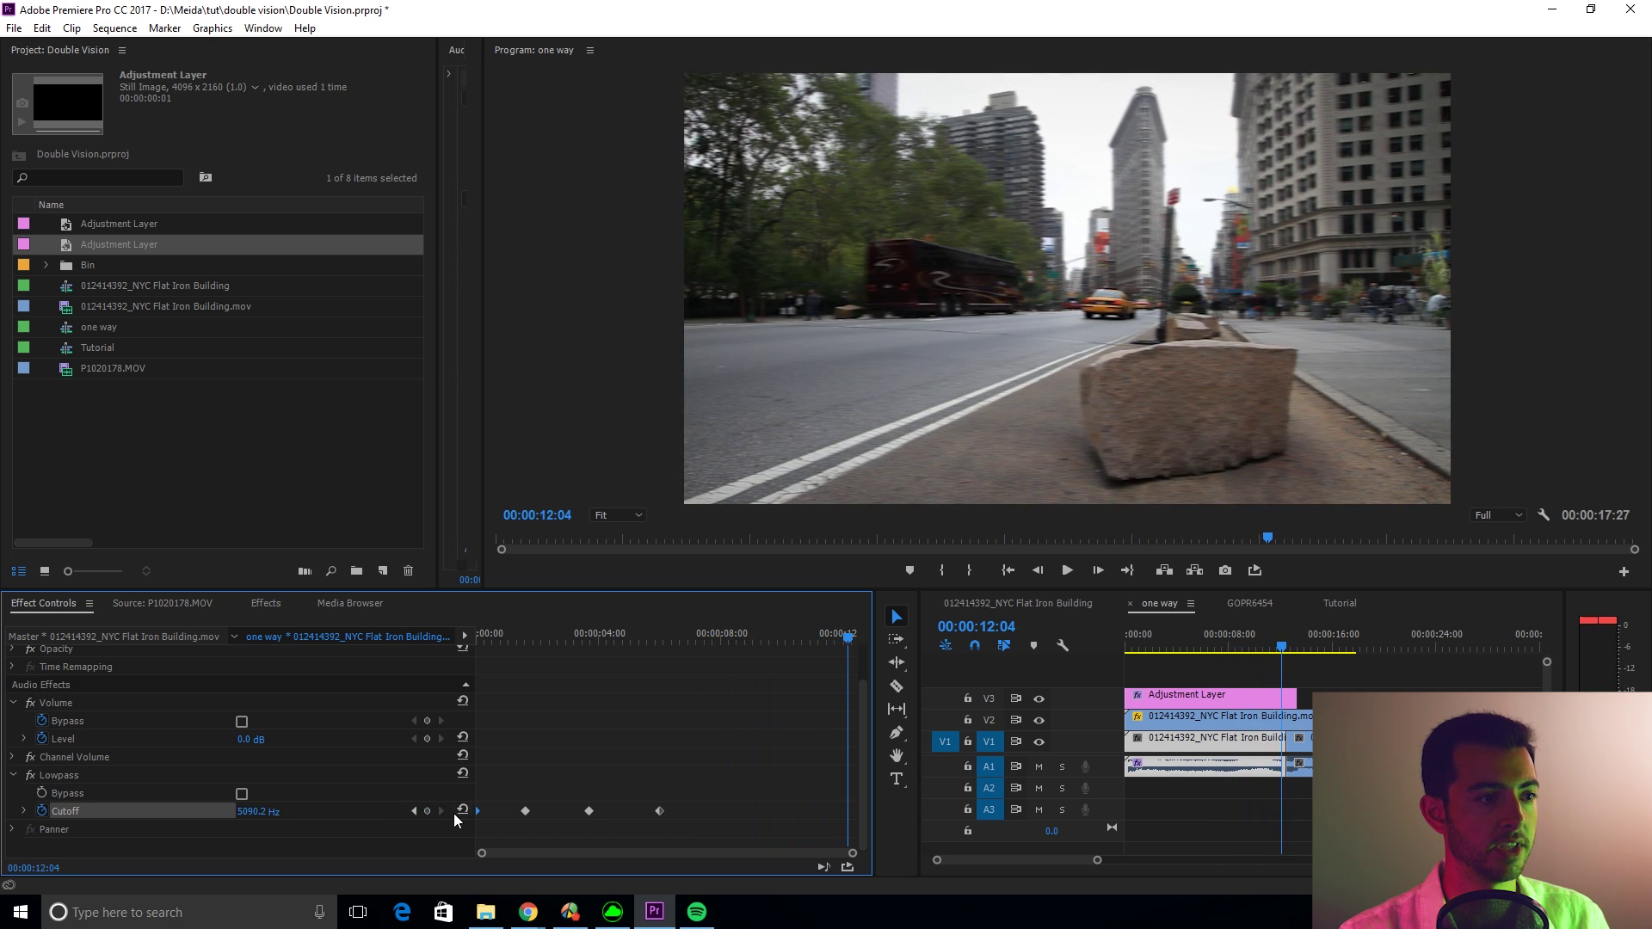
{"action": "left_click", "coordinate": [426, 811]}
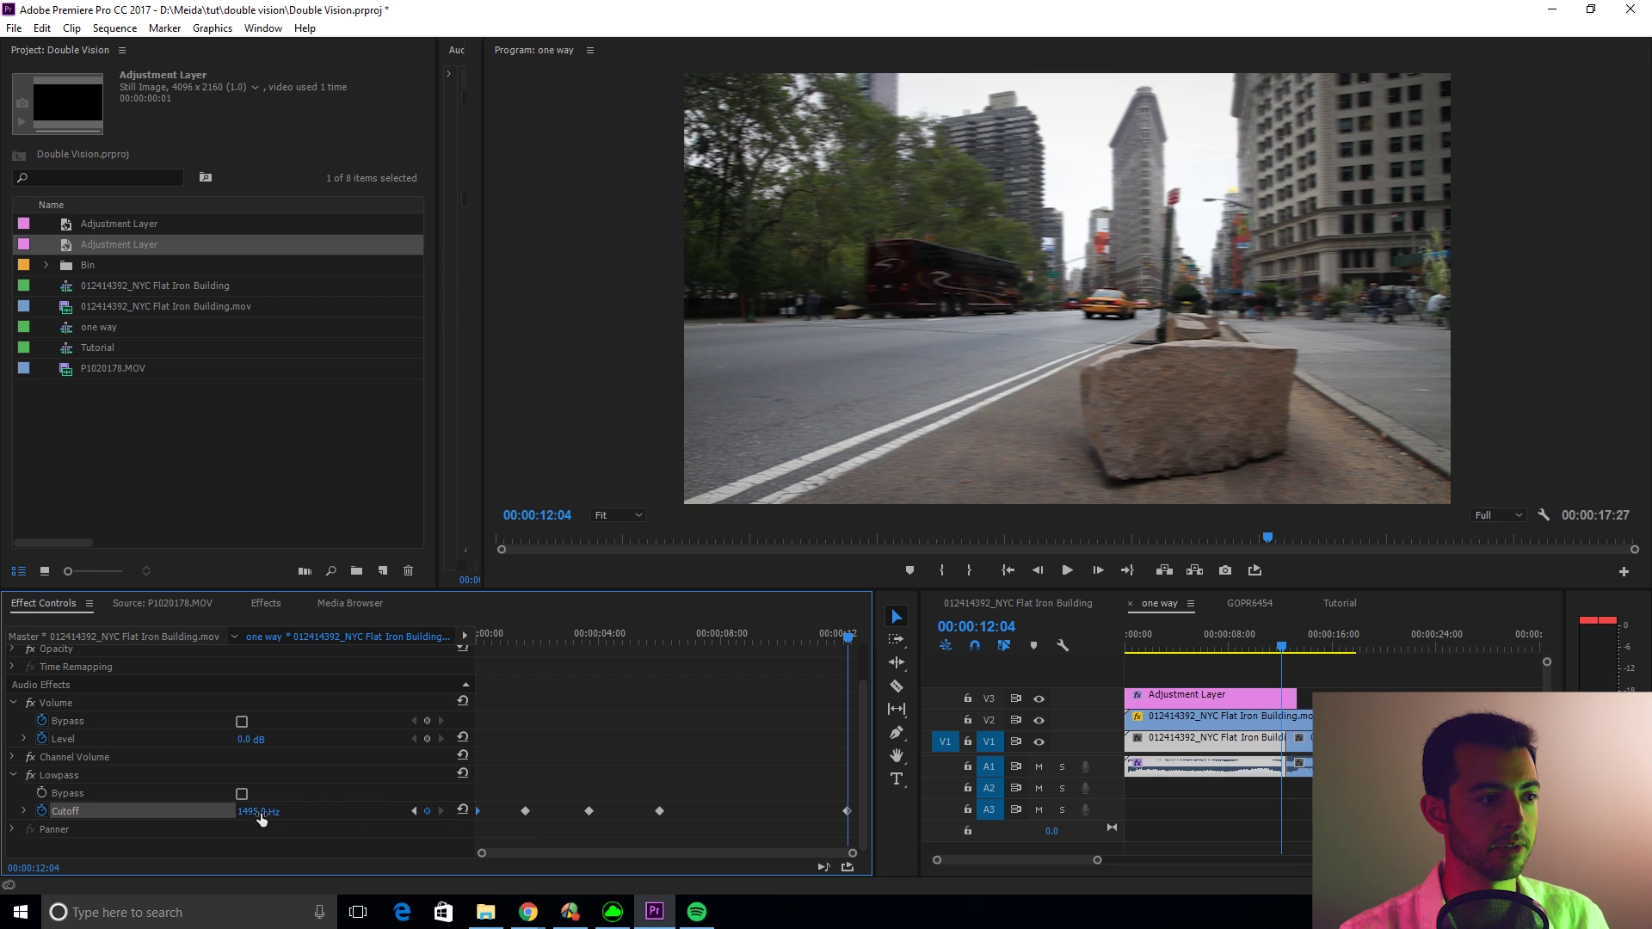
{"action": "left_click_drag", "start_coordinate": [249, 814], "coordinate": [352, 812]}
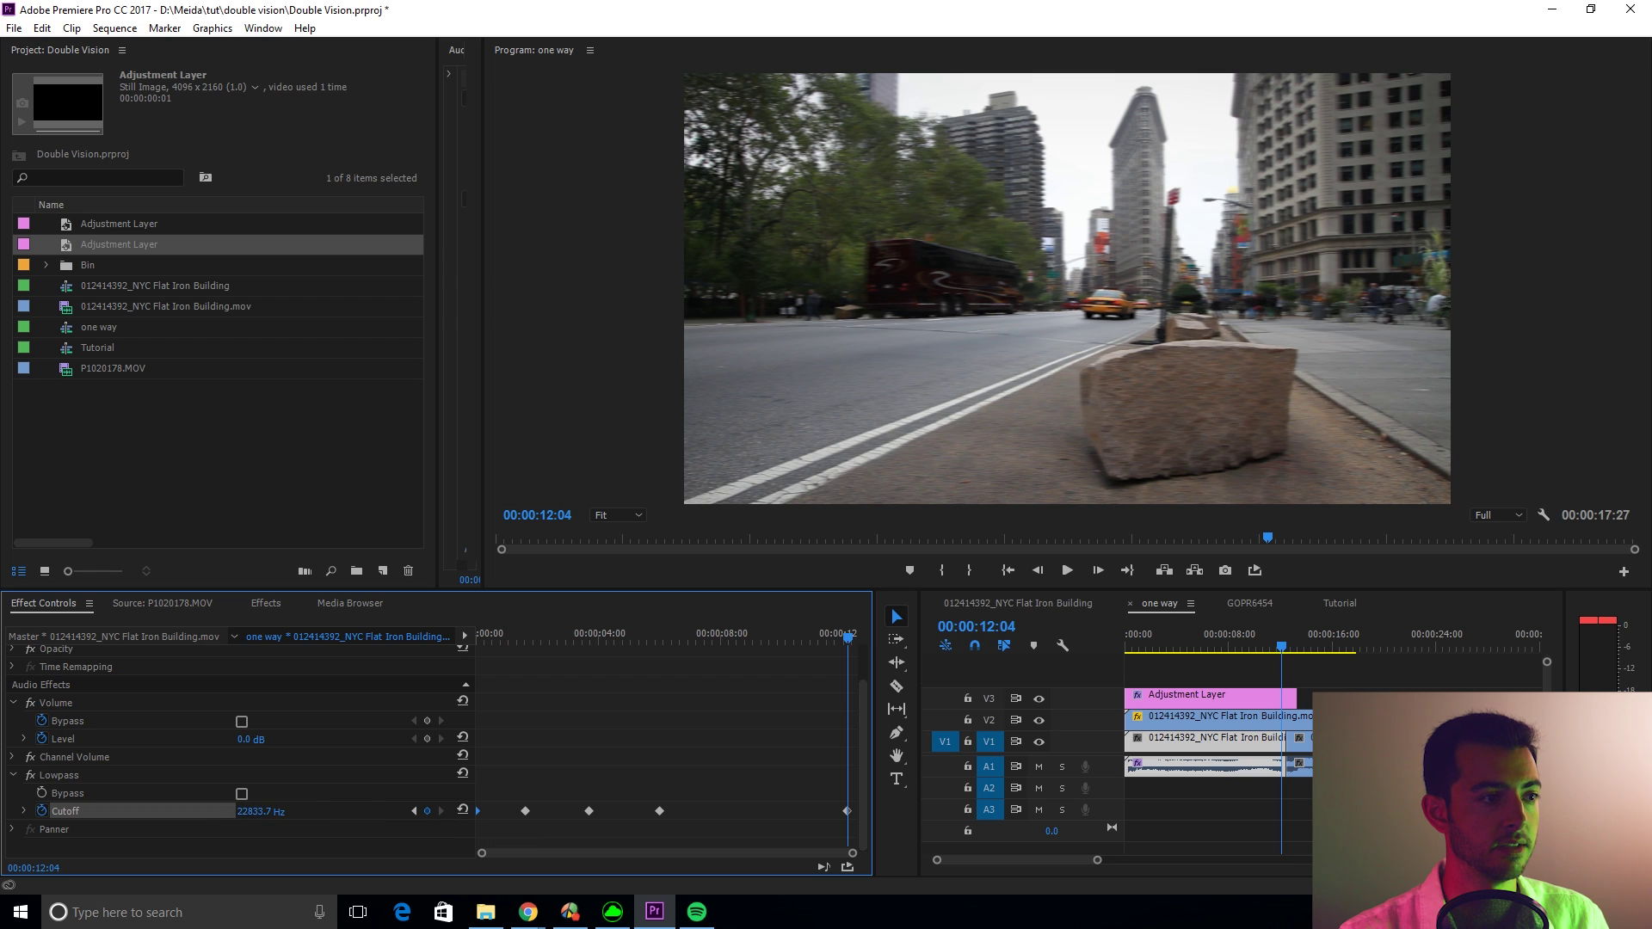
Play the end of the clip to check the Lowpass transition, deselect the clip, and save the project
{"action": "left_click", "coordinate": [776, 638]}
{"action": "key", "text": "space"}
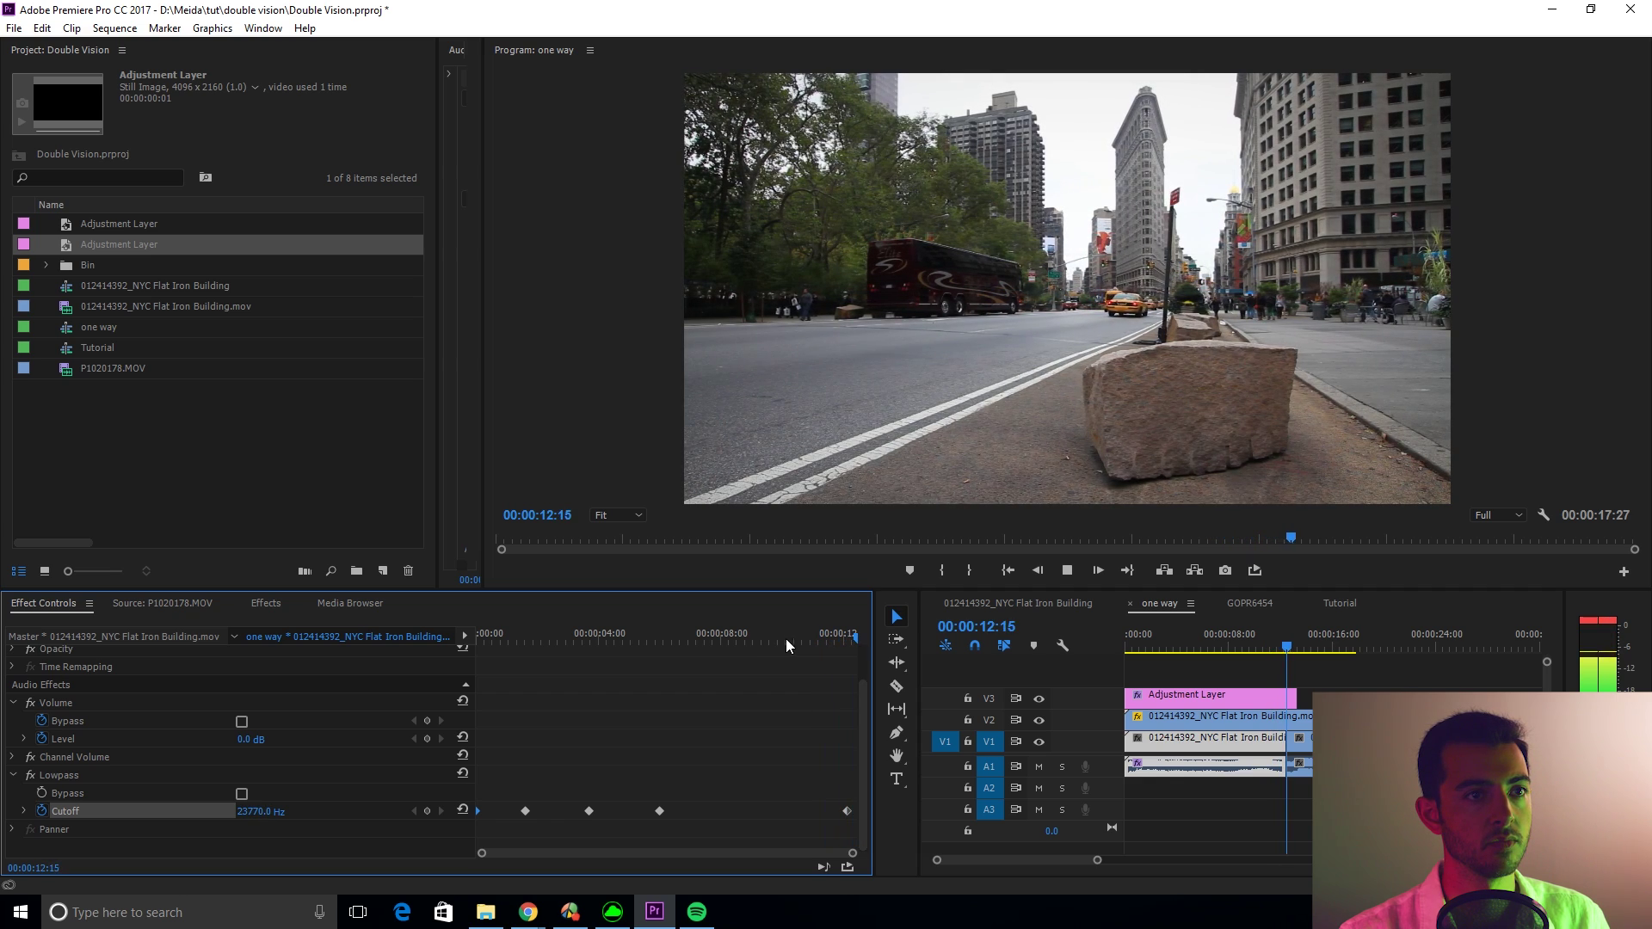
{"action": "left_click", "coordinate": [1442, 634]}
{"action": "key", "text": "ctrl+s"}
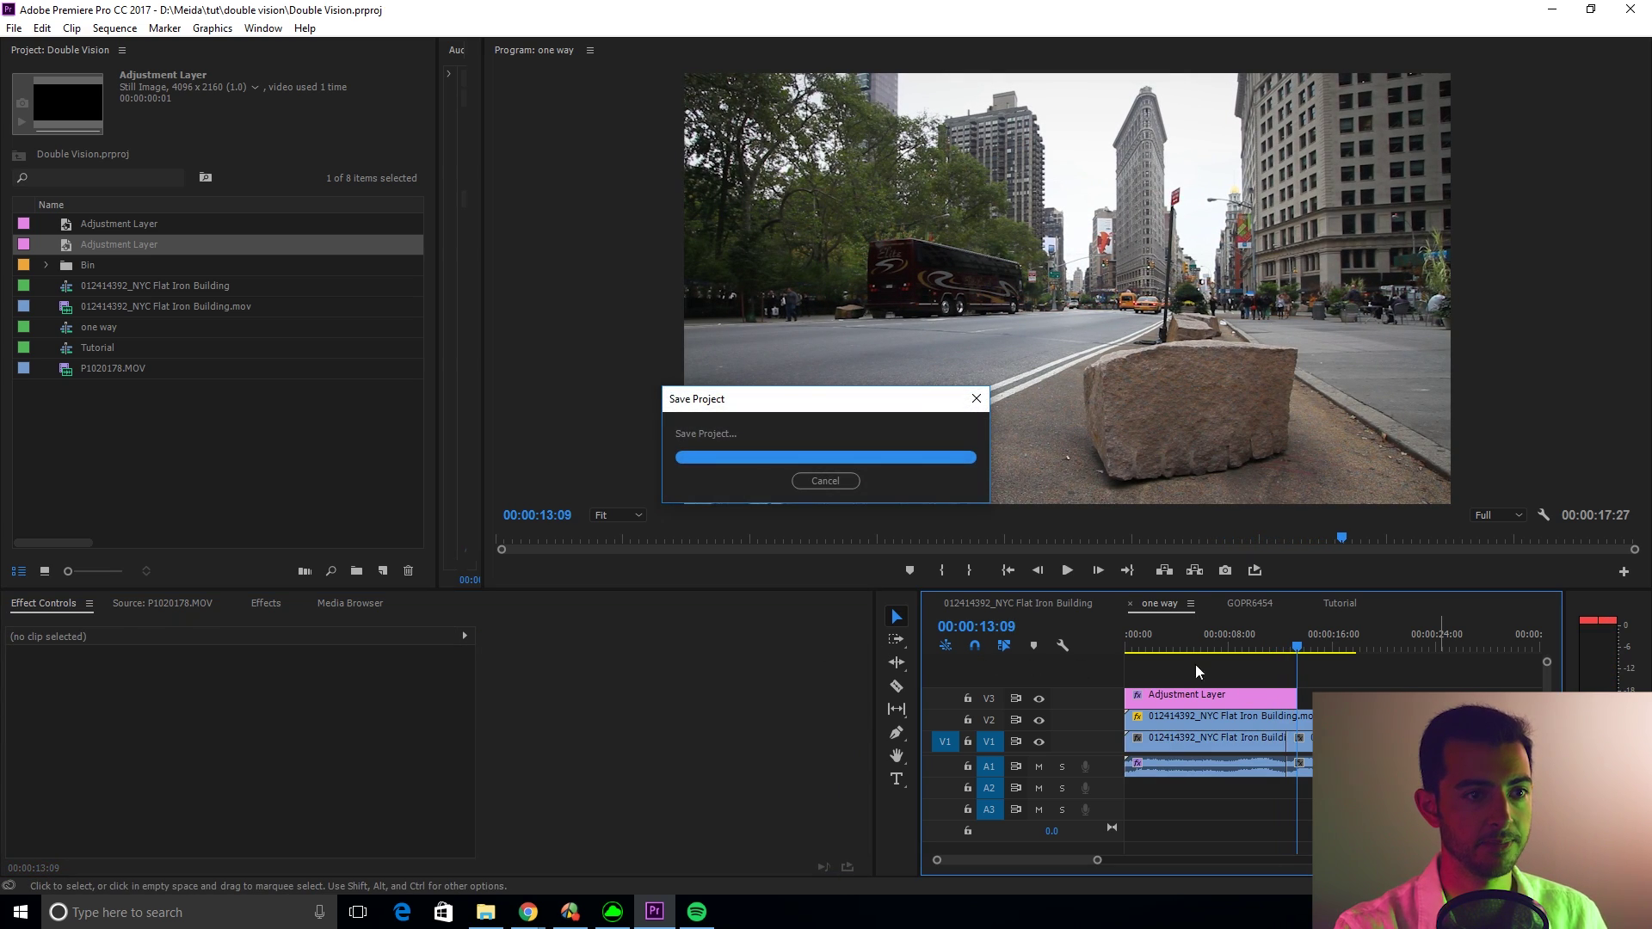